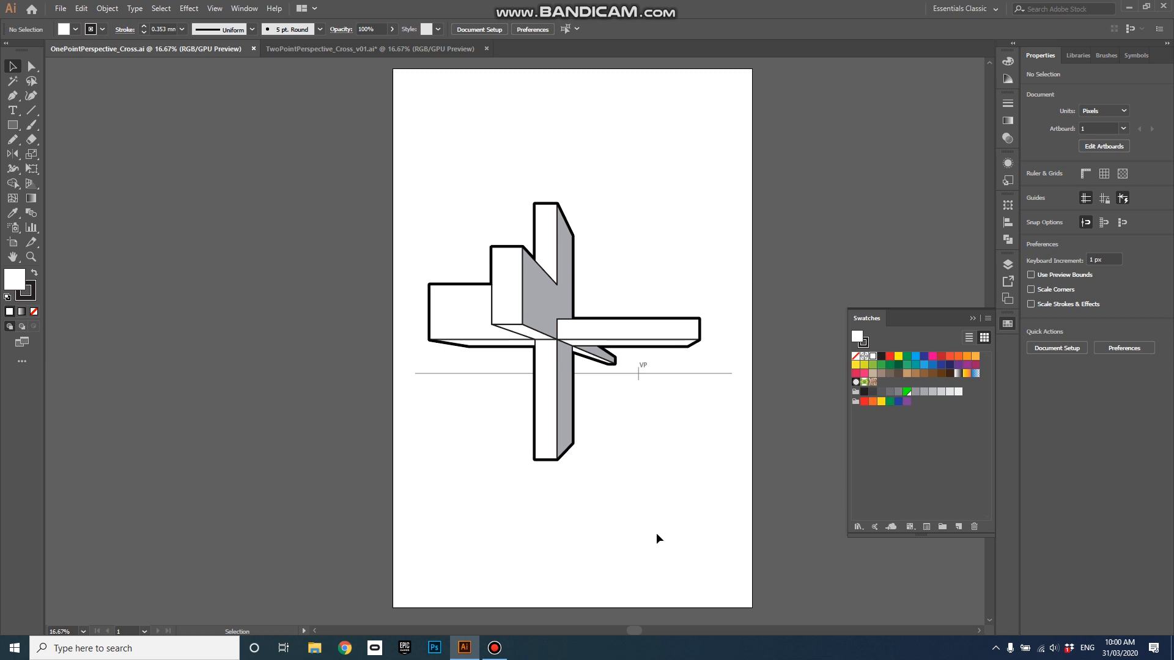
In the TwoPointPerspective_Cross_v01.ai document, draw a horizontal line about 820 px long in the lower right area of the page
left_click(339, 52)
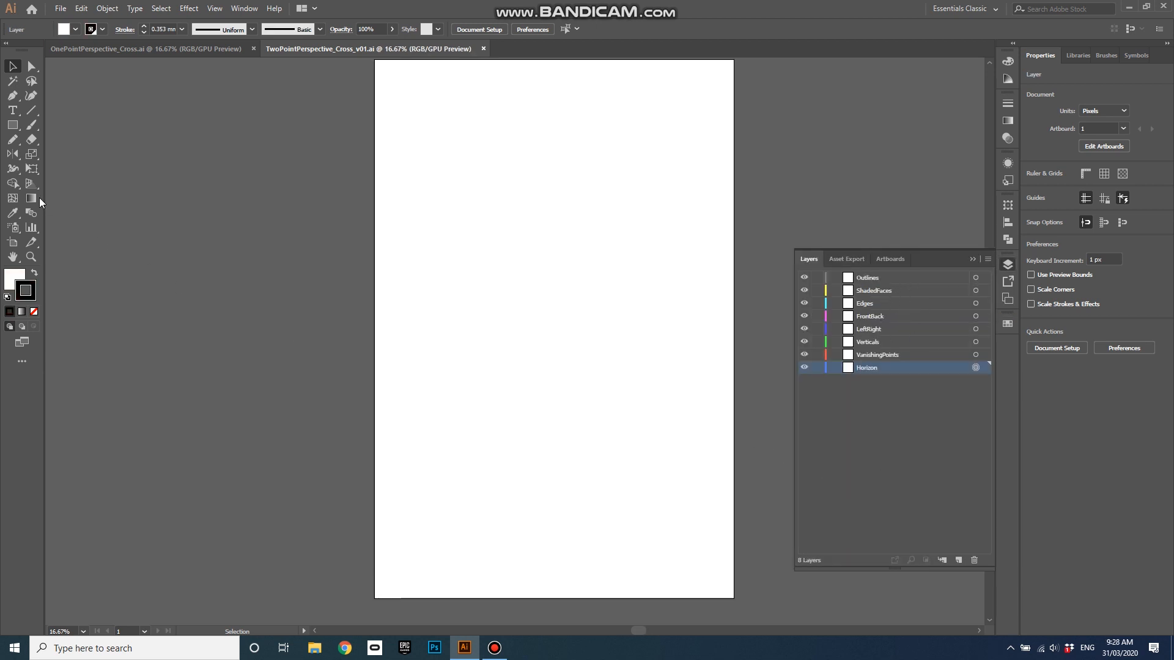
left_click(32, 110)
left_click_drag(547, 462, 694, 462)
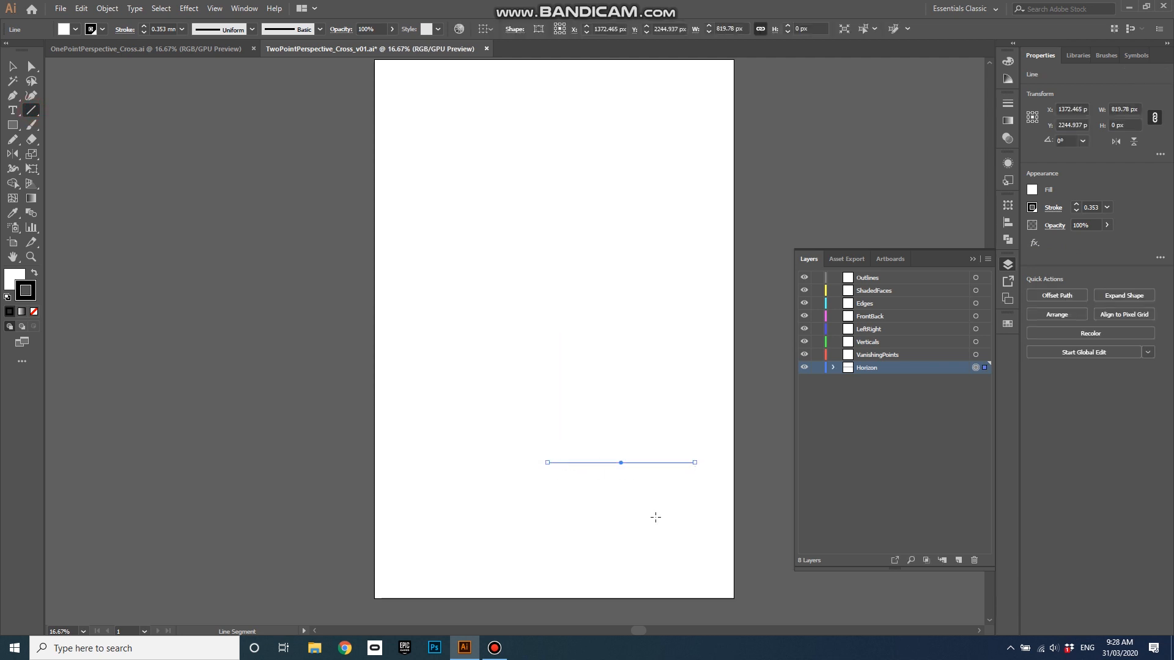
Apply the dark grey swatch and a 1 mm stroke to the horizontal line, and shift the line slightly to the right
left_click(1008, 325)
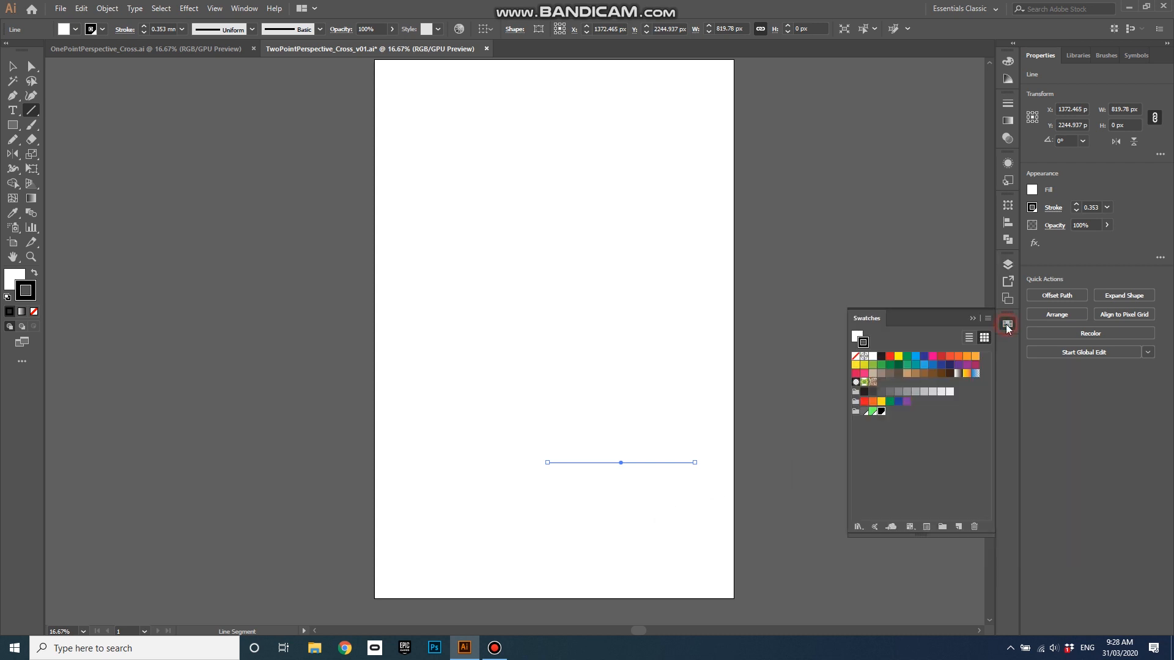
left_click(864, 412)
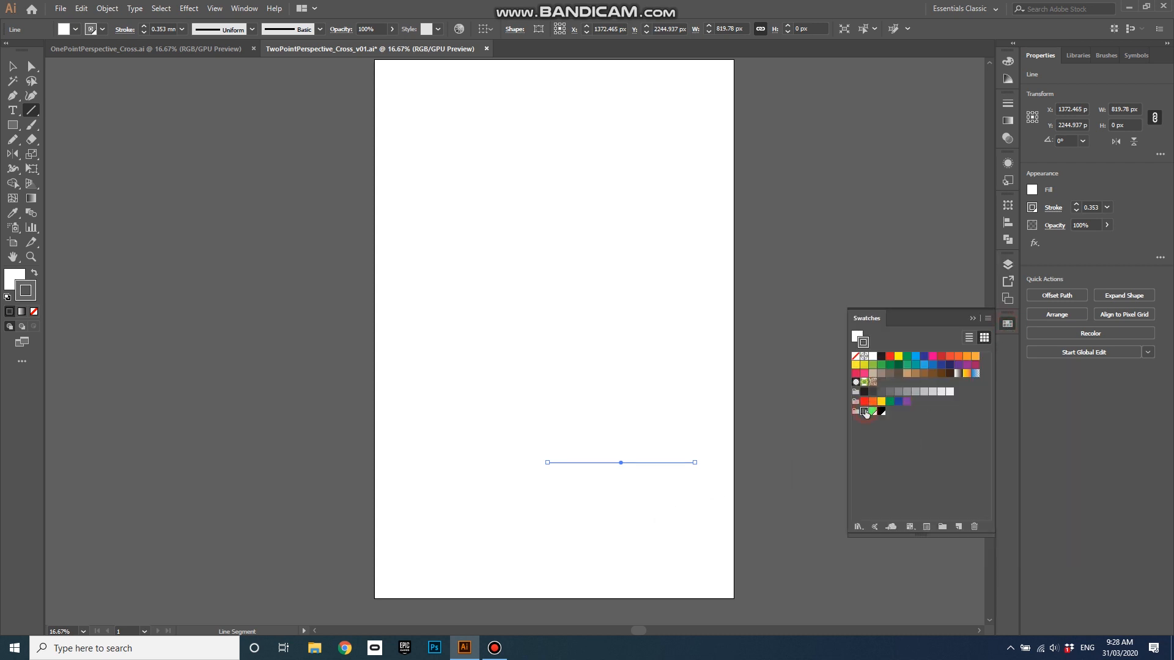
left_click(1077, 206)
left_click(12, 66)
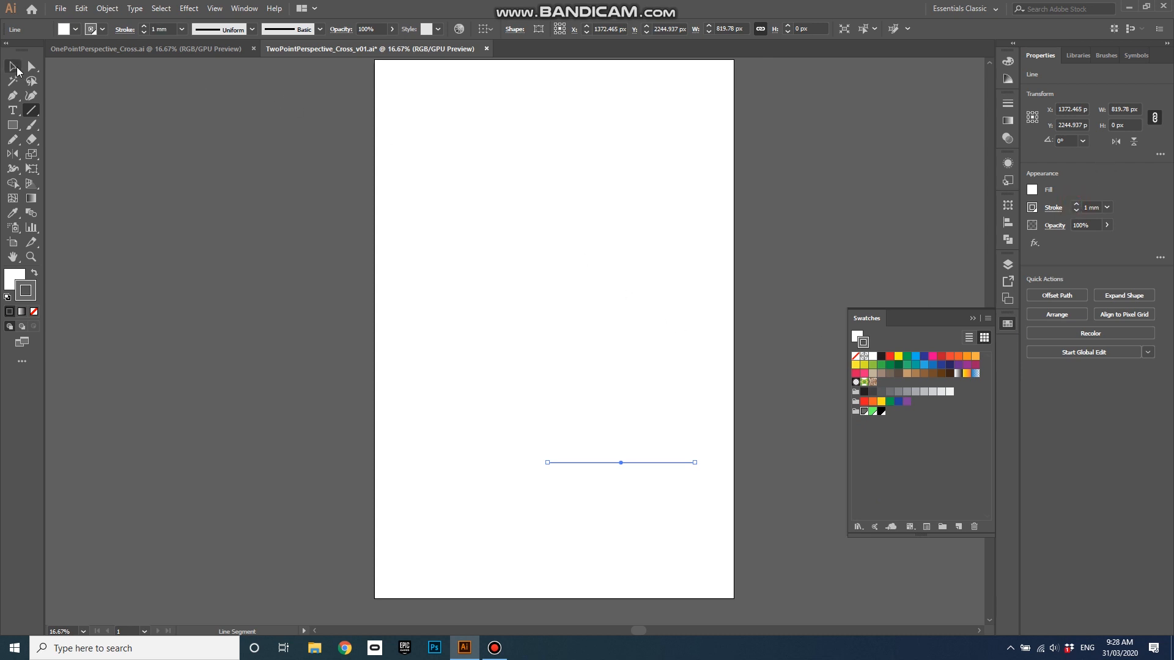
left_click(548, 350)
left_click_drag(606, 463, 622, 463)
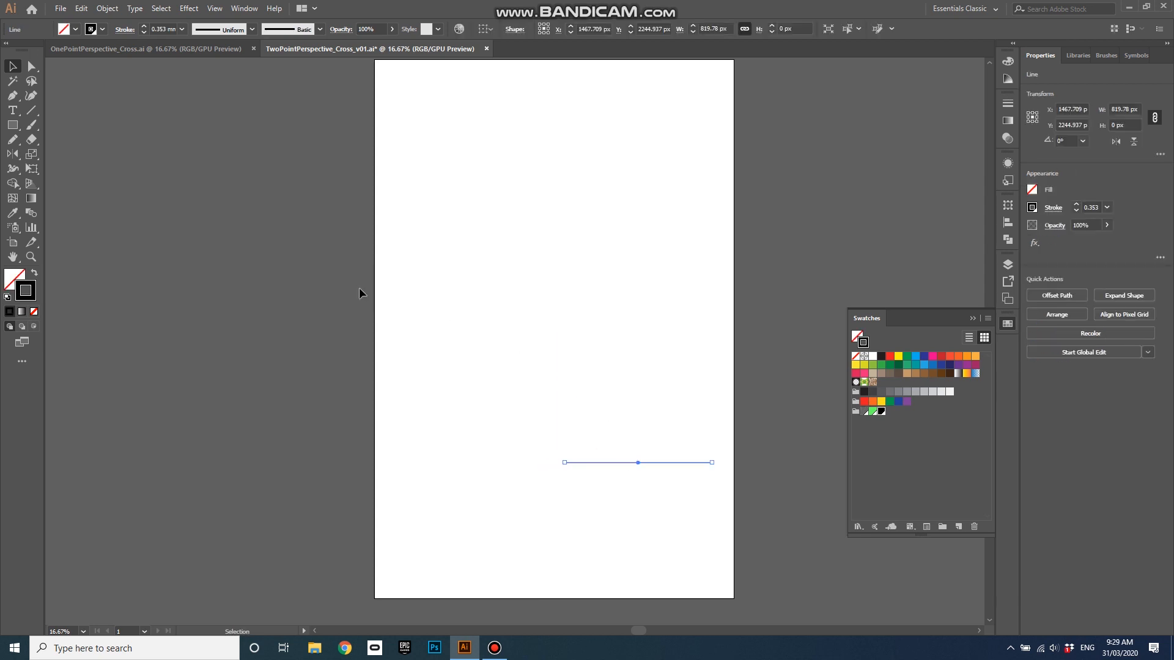
Draw a vertical tick about 92 px high across the horizon line near its right end, with a dark grey 1 mm stroke
left_click(31, 110)
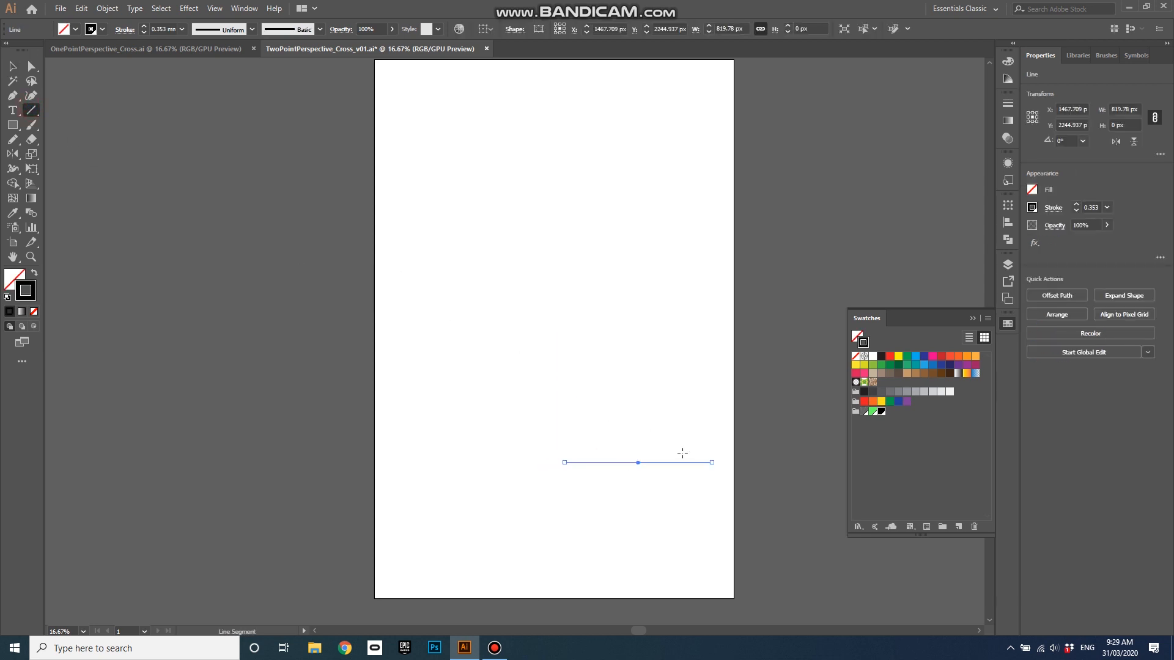
left_click_drag(684, 462, 686, 466)
left_click(864, 411)
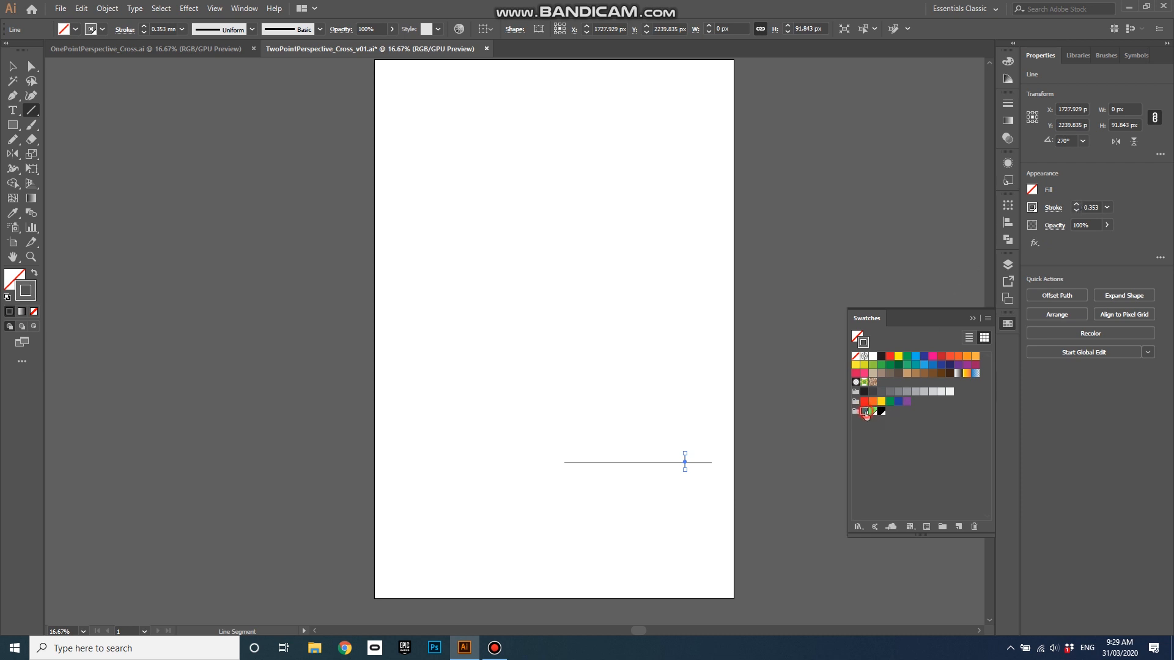
left_click(1076, 205)
left_click(13, 66)
left_click(618, 331)
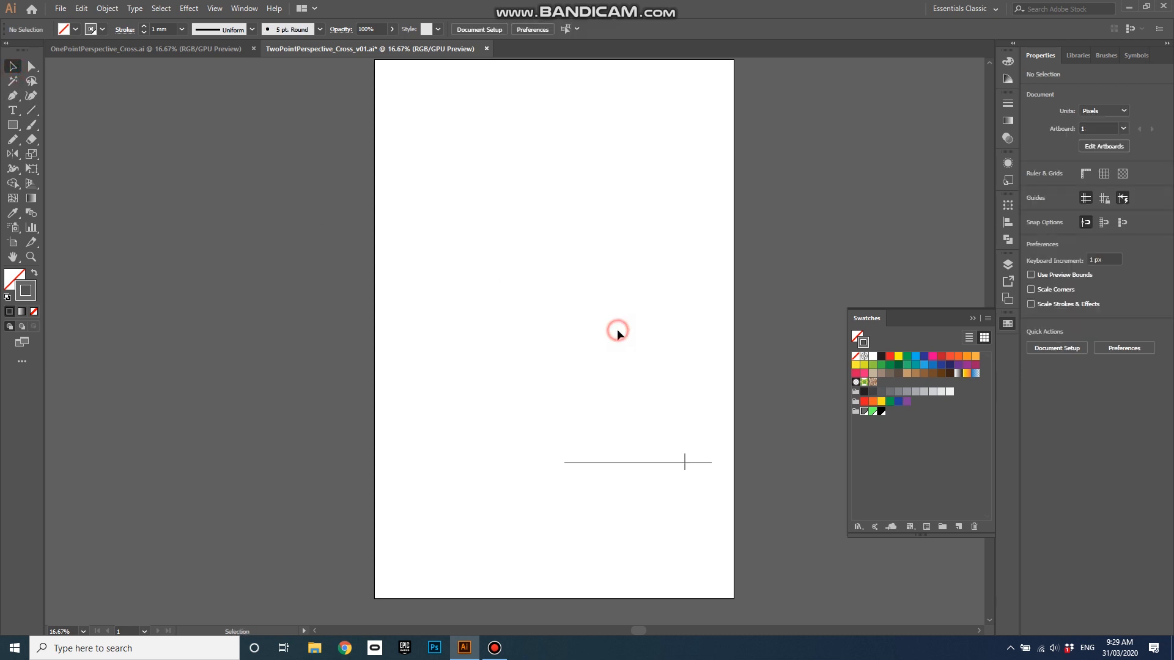
Add the text label "VP" just above the vertical tick
left_click(13, 111)
left_click(689, 442)
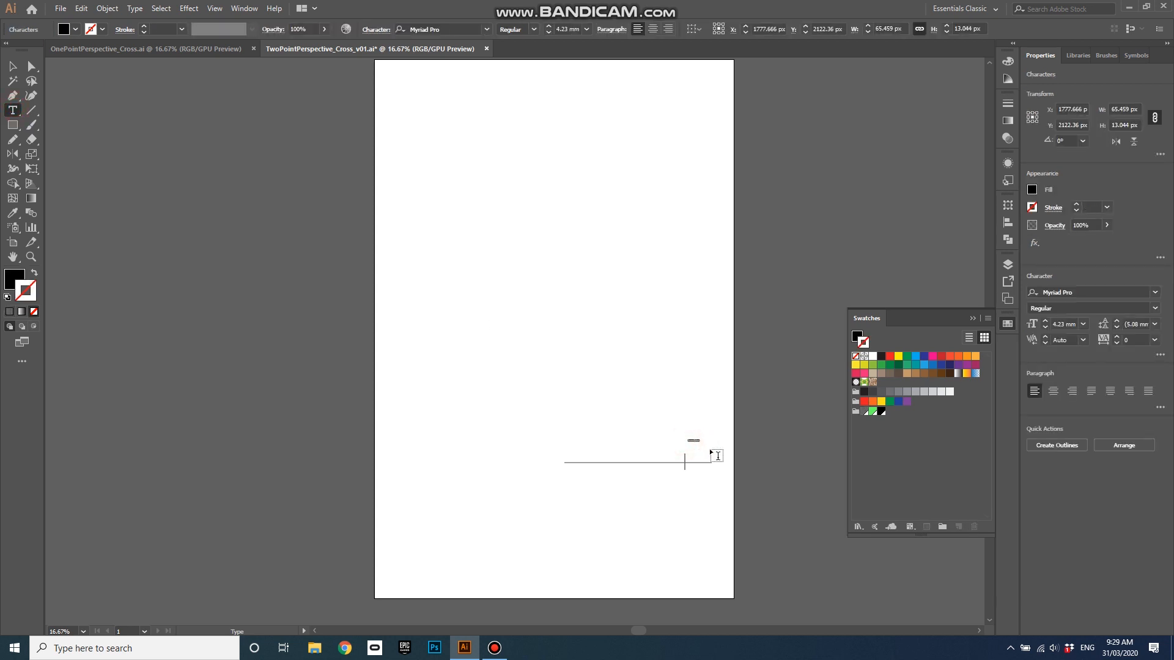
type("V")
left_click(10, 67)
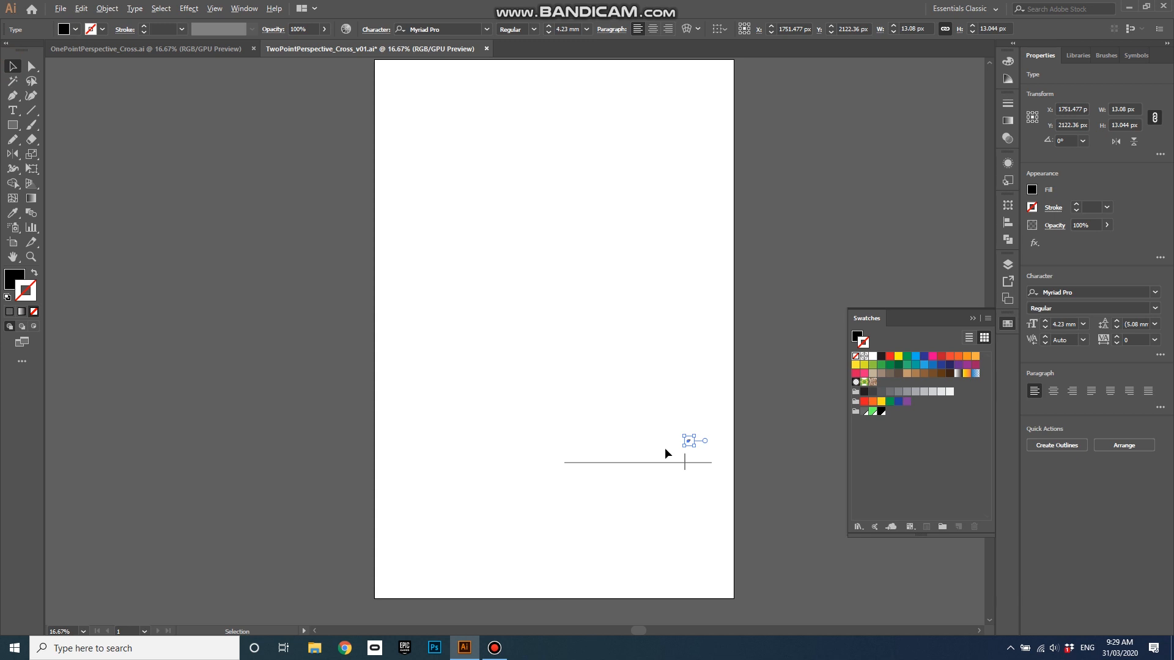
Enlarge the VP label to a font size of 22 mm and lower it to sit beside the tick, just above the horizon line
scroll(693, 447, "up", 7, "alt")
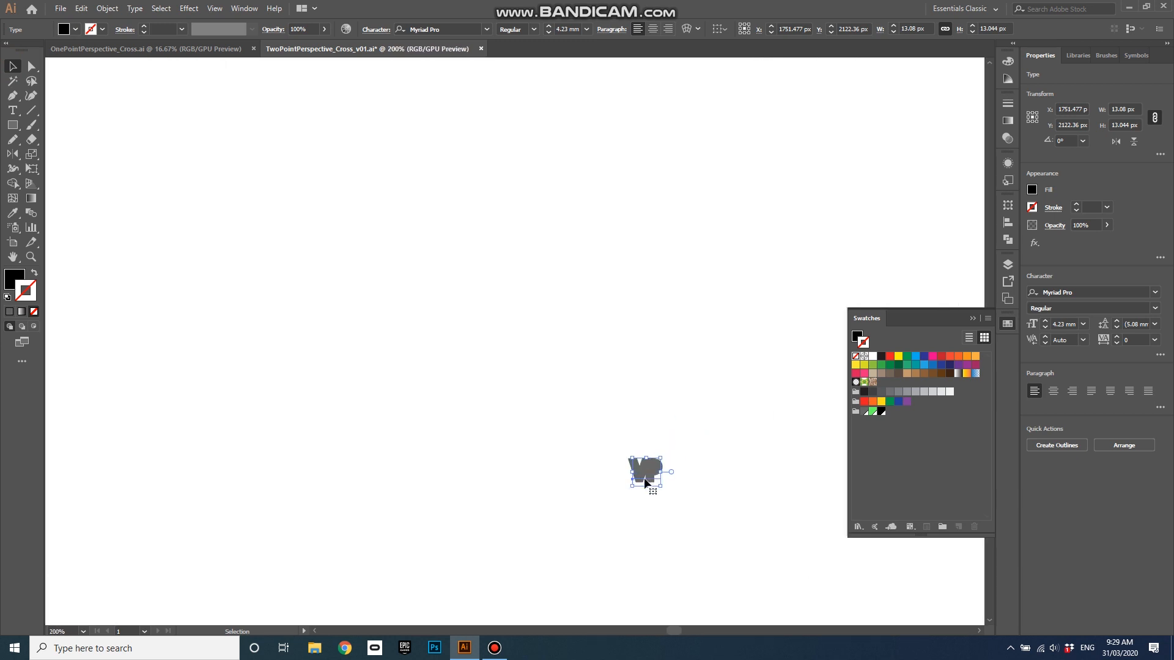
left_click(549, 27)
left_click_drag(548, 26, 548, 27)
scroll(588, 331, "down", 4)
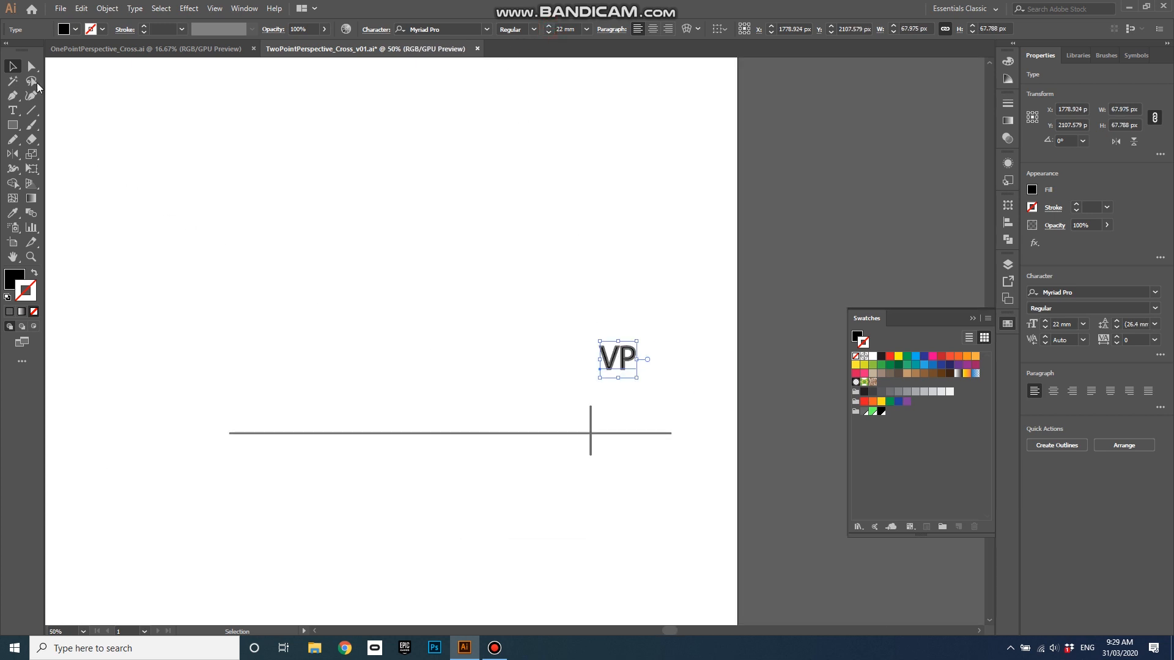
left_click_drag(621, 364, 621, 395)
left_click(656, 282)
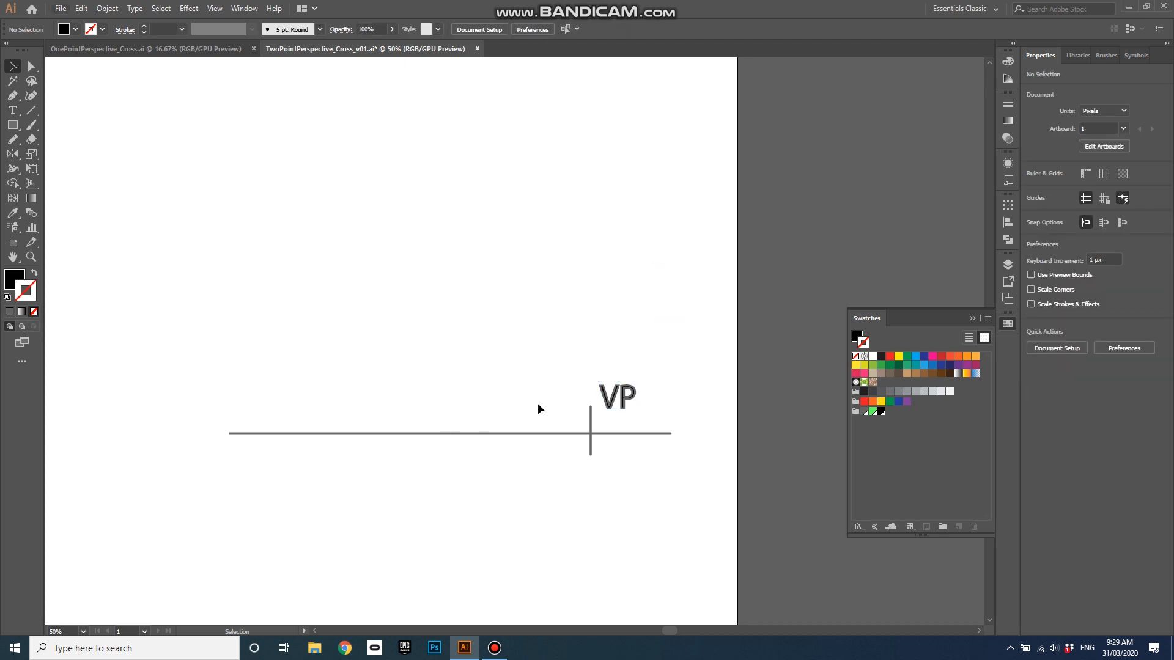
Recolour the VP label with the dark grey swatch as its fill and no stroke
left_click(615, 398)
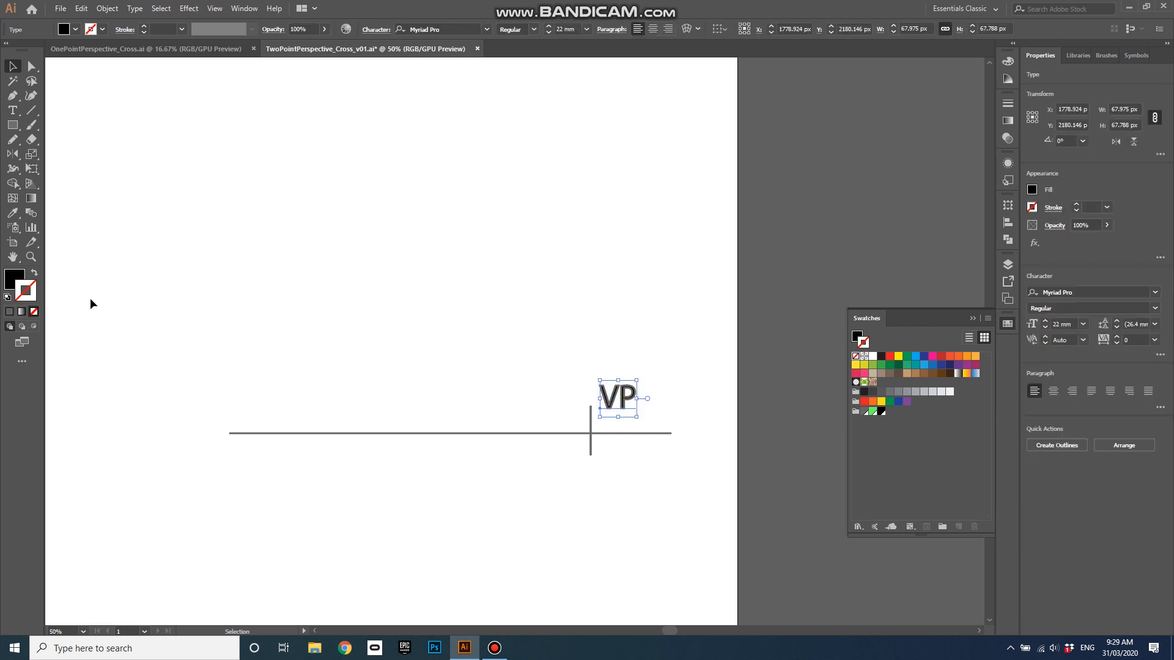
left_click(34, 273)
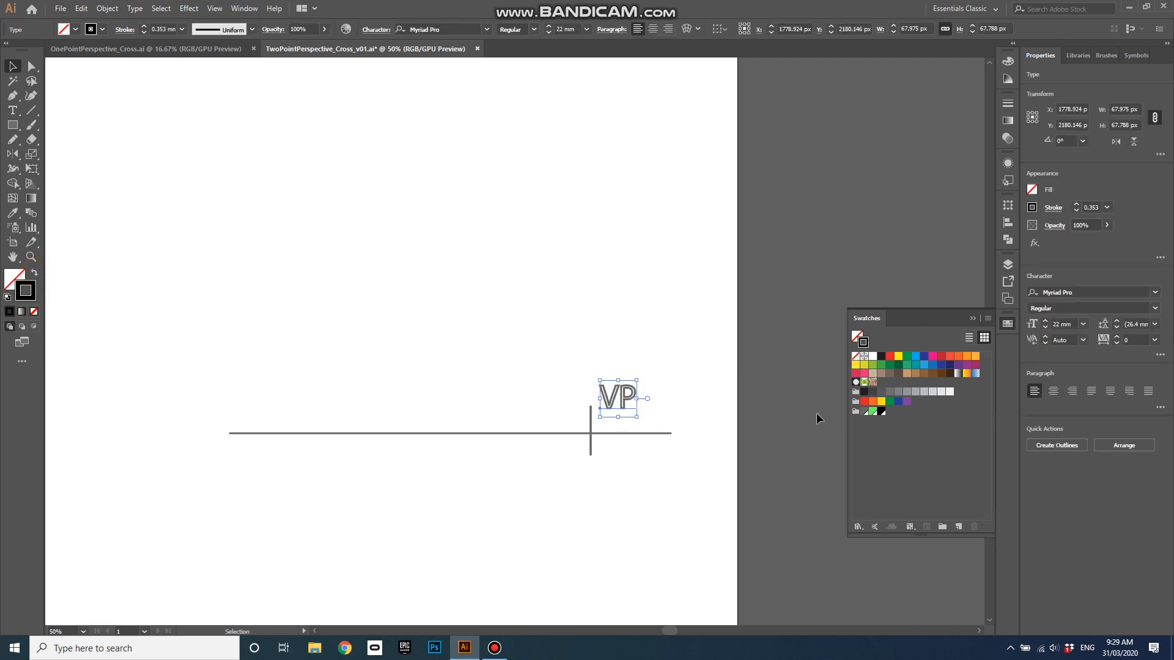
left_click(864, 413)
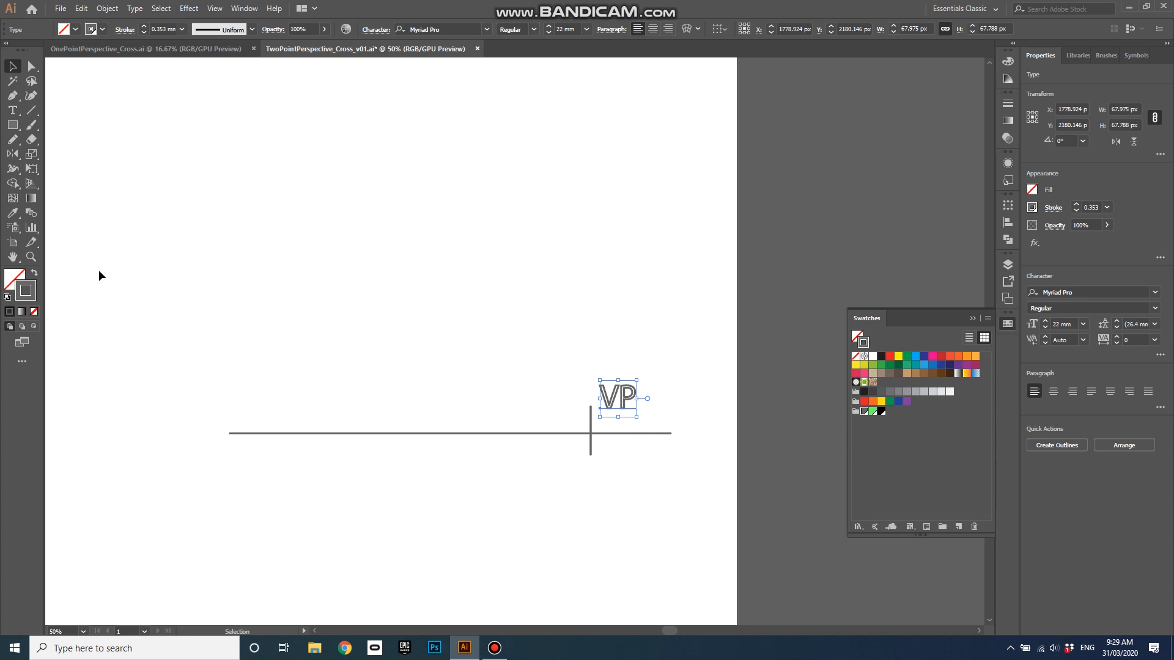
left_click(34, 273)
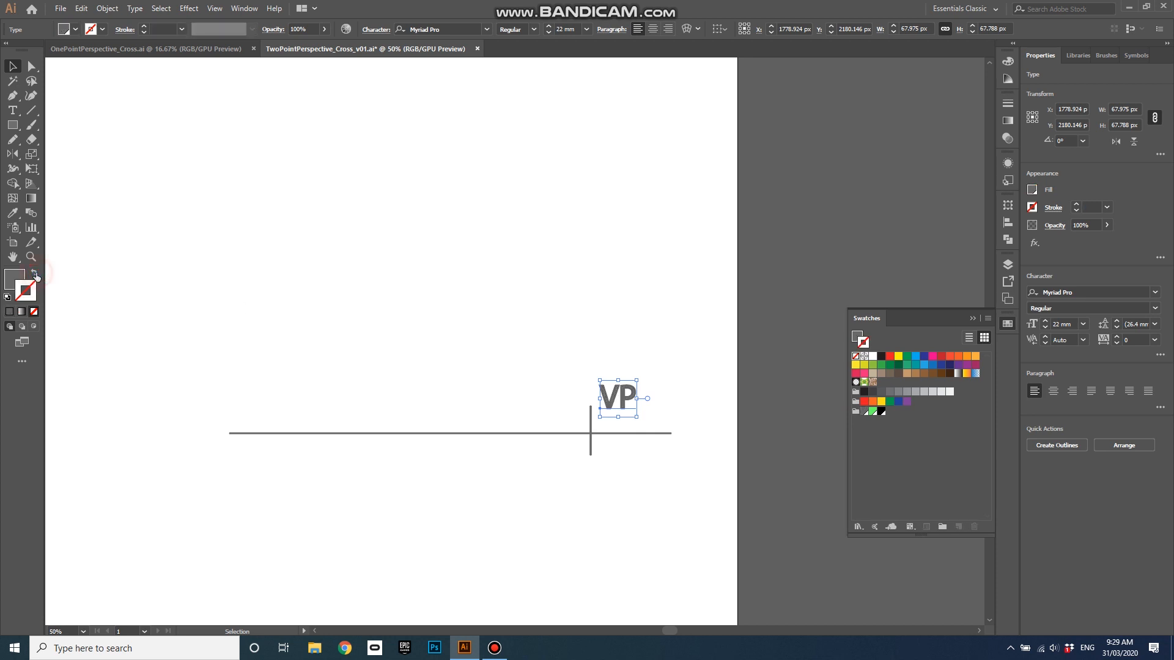
left_click(913, 474)
left_click(704, 446)
Duplicate the horizon line, tick and VP label to the left half of the page, and move the copied tick and label to the copy's left end
scroll(681, 424, "down", 3, "alt")
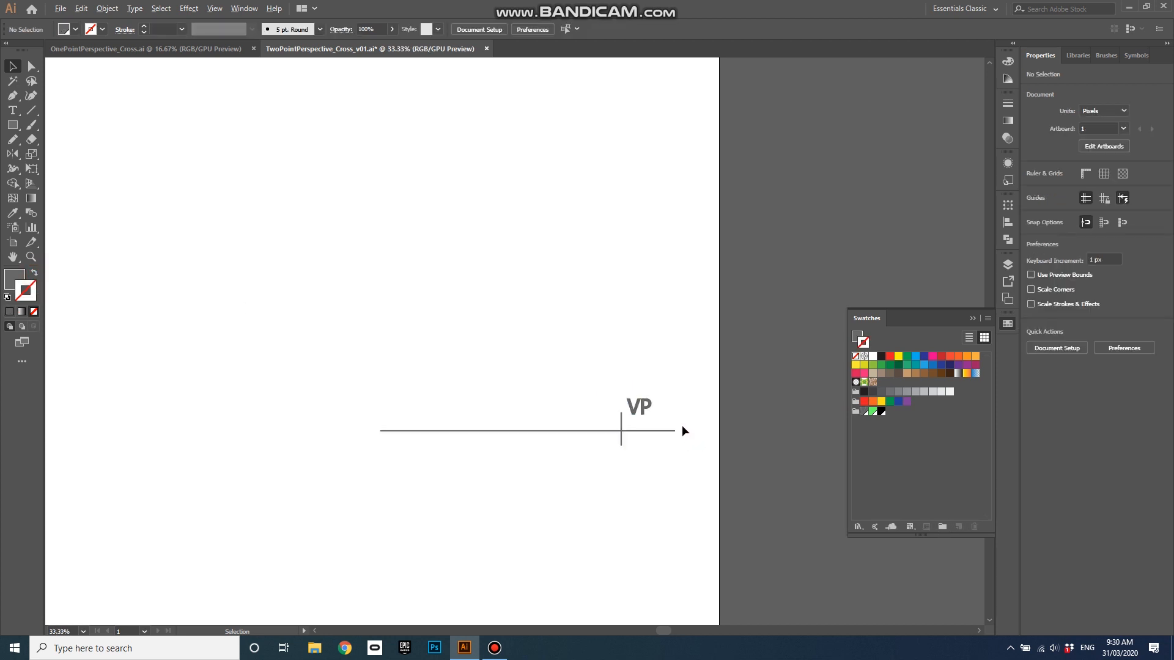
left_click_drag(686, 456, 589, 376)
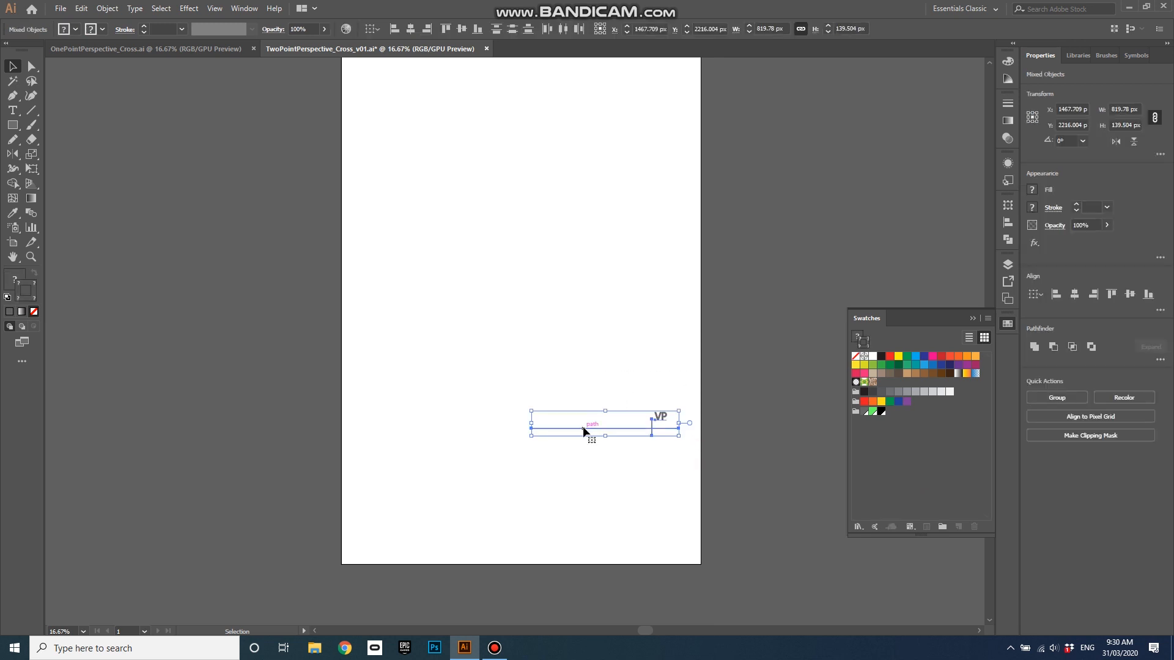
left_click_drag(583, 428, 420, 429)
left_click(487, 483)
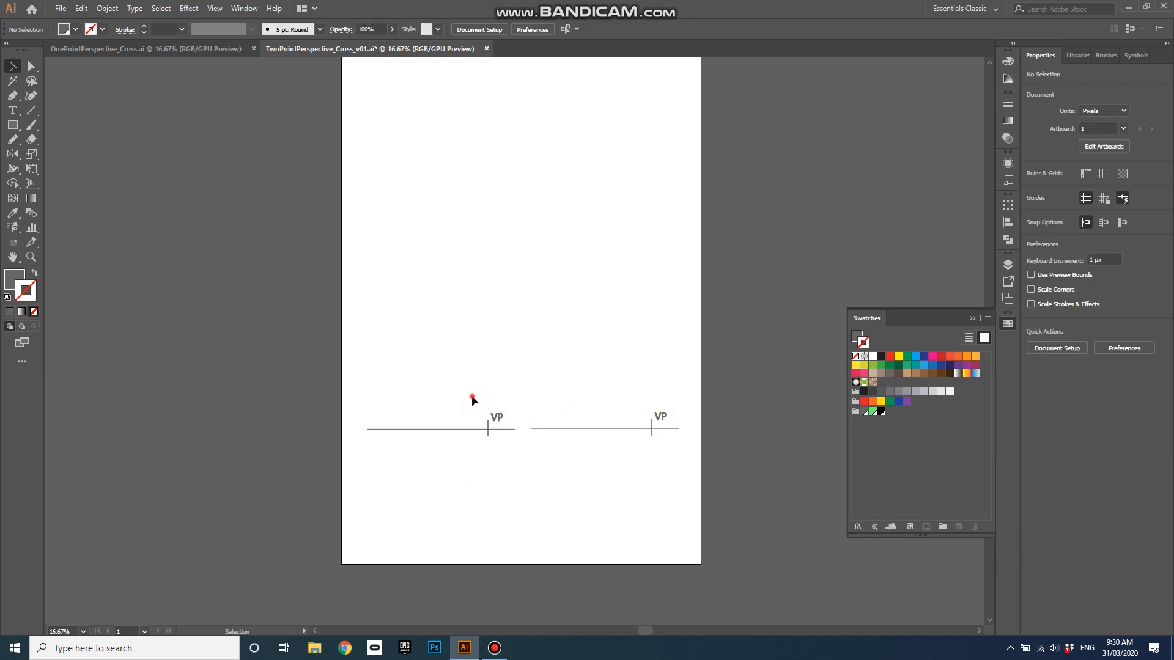
left_click_drag(472, 398, 387, 416)
left_click(430, 483)
Move the copied line, tick and VP label right by about 70 px, until the line nearly meets the original horizon line
left_click_drag(459, 468, 345, 386)
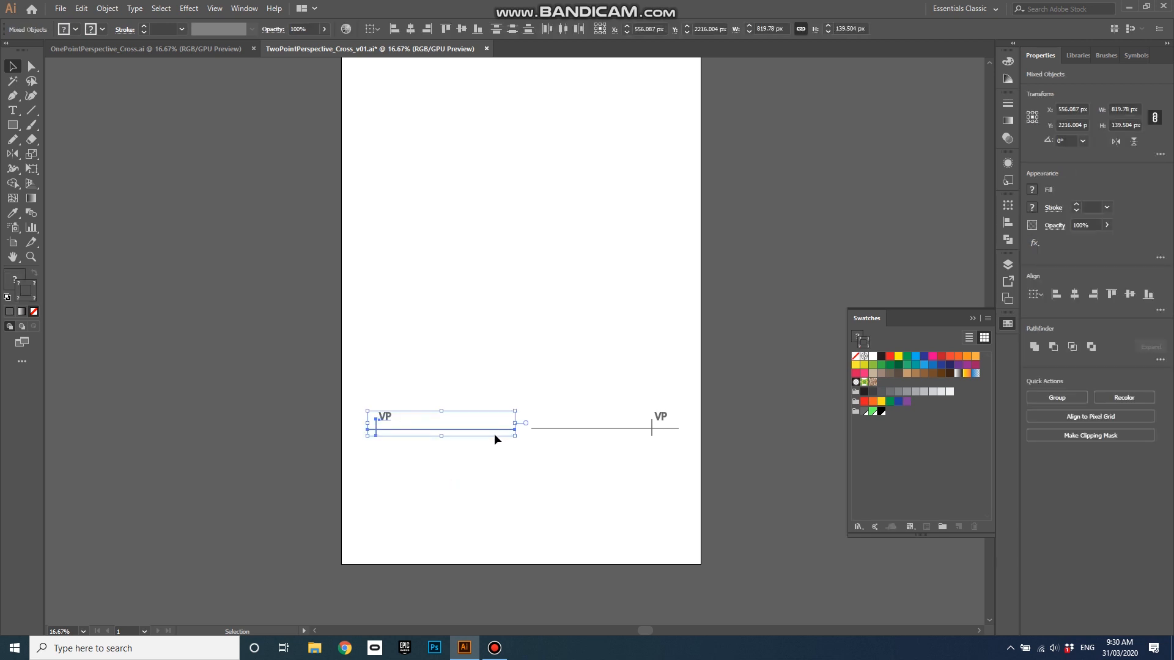
scroll(423, 434, "up", 2)
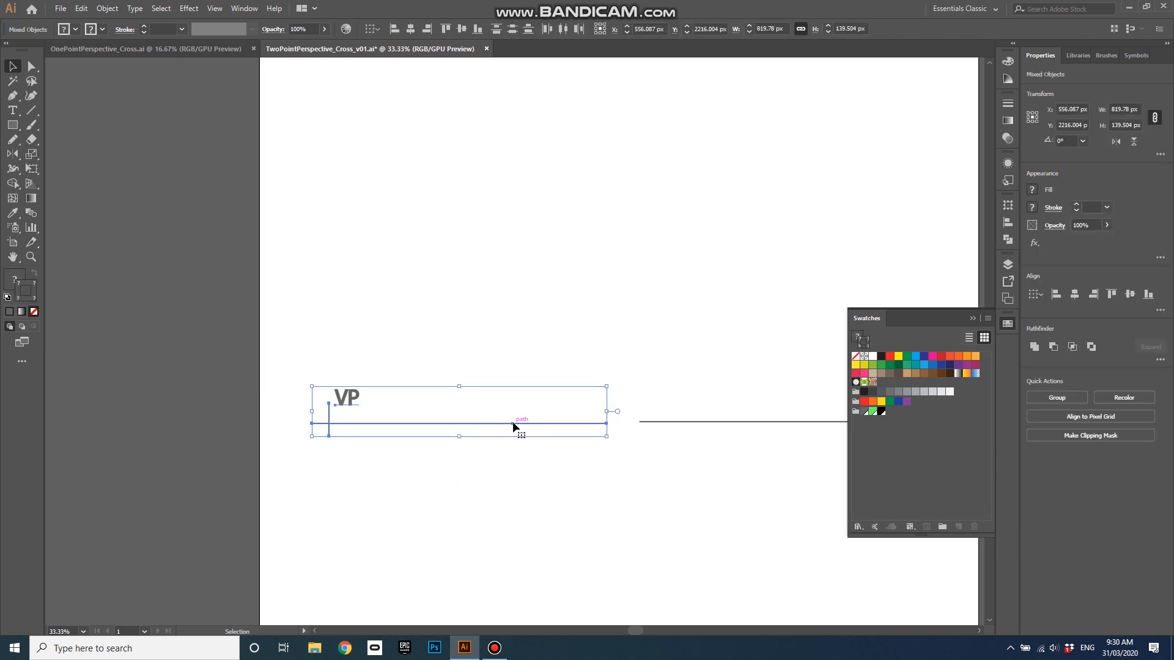
left_click_drag(513, 422, 538, 423)
left_click(675, 475)
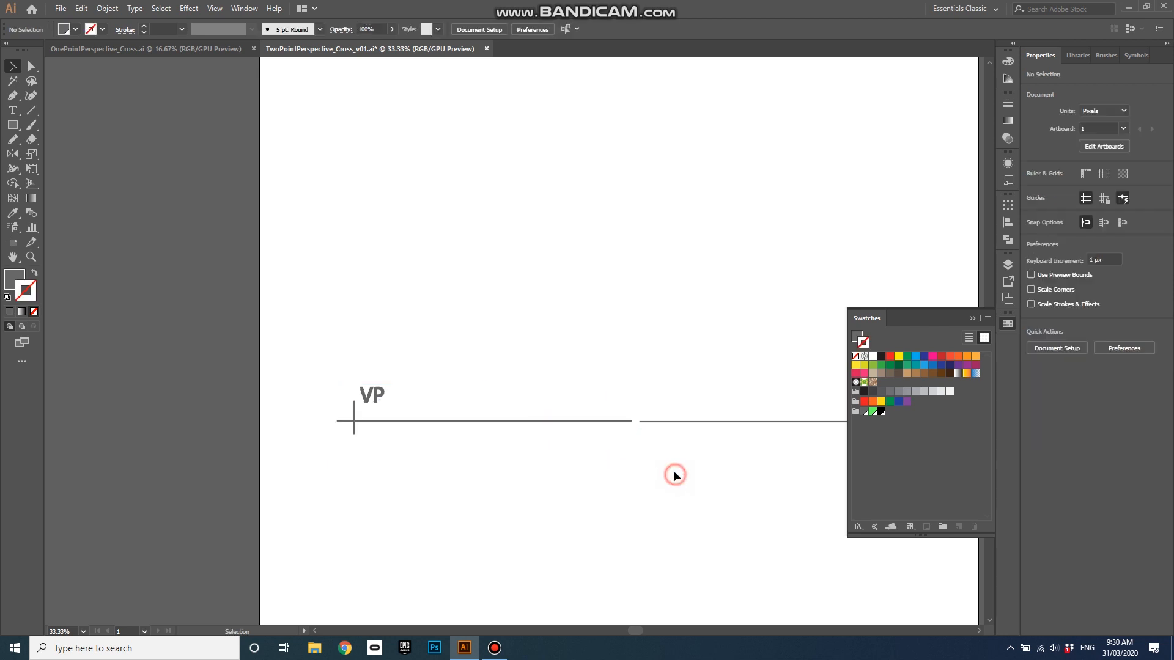
Check the gap between the two horizon segments and delete the copied left line, keeping its tick and VP label
key("ctrl+1")
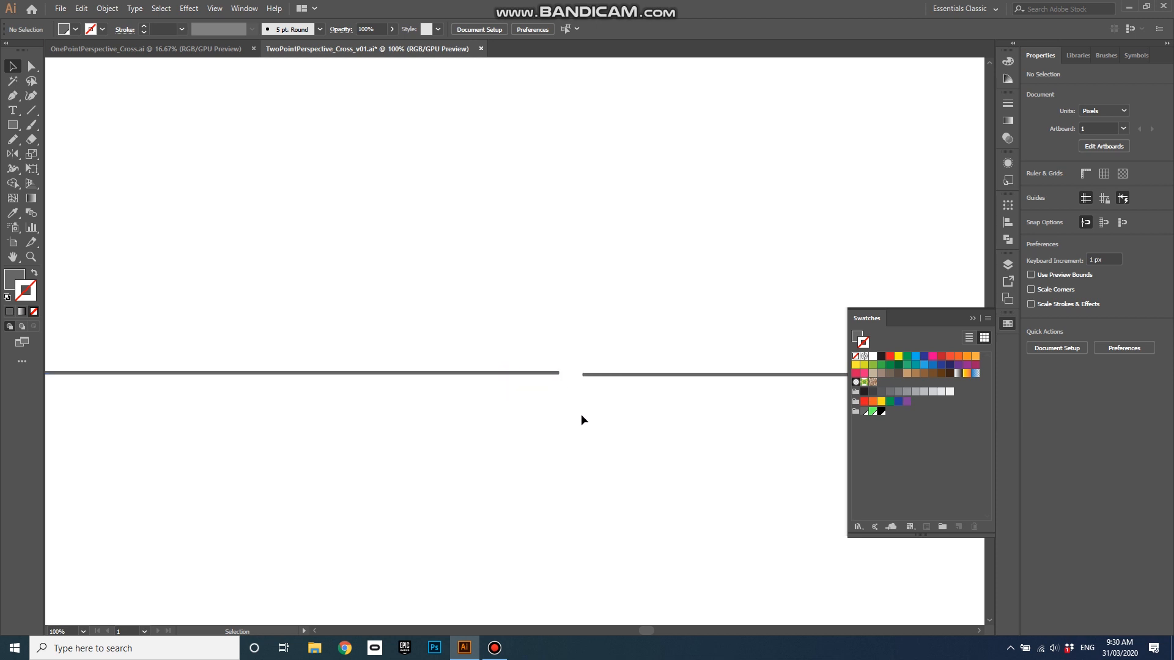
scroll(566, 428, "down", 3)
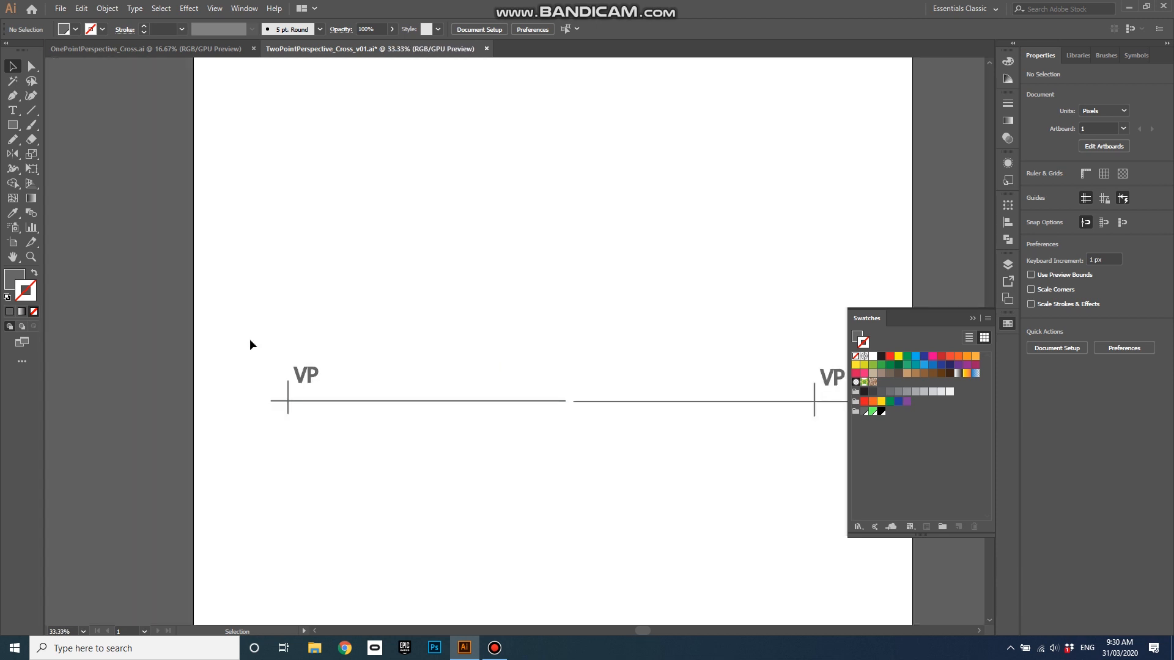
left_click_drag(250, 340, 587, 453)
left_click(498, 428)
left_click_drag(255, 348, 553, 448)
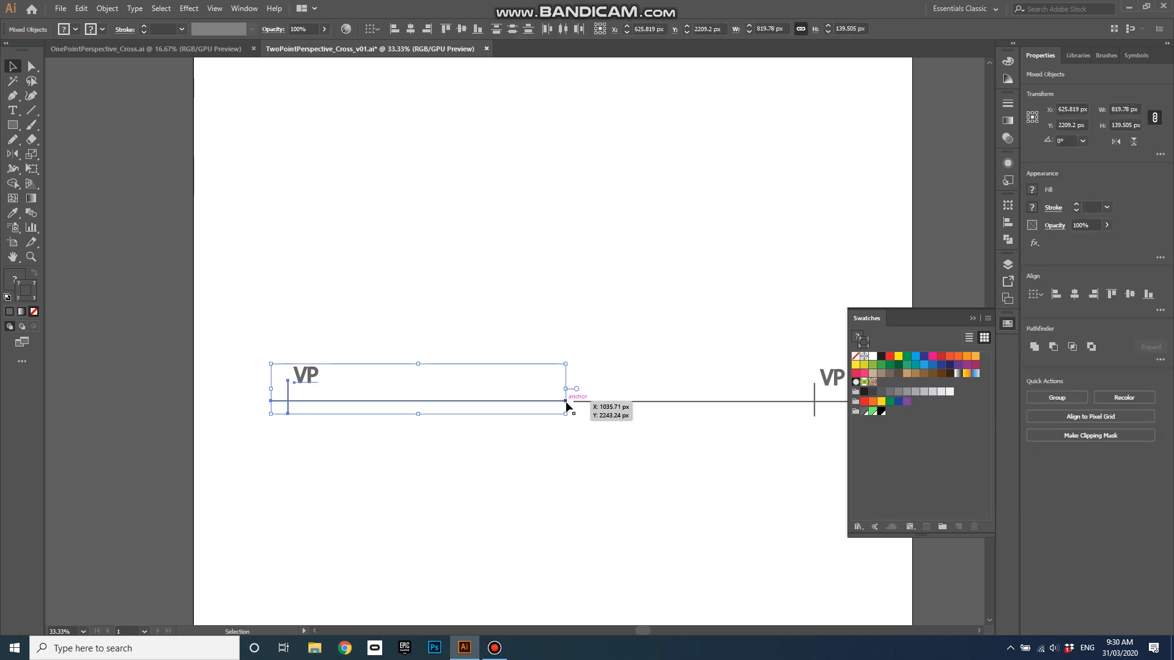
left_click(522, 438)
left_click(524, 401)
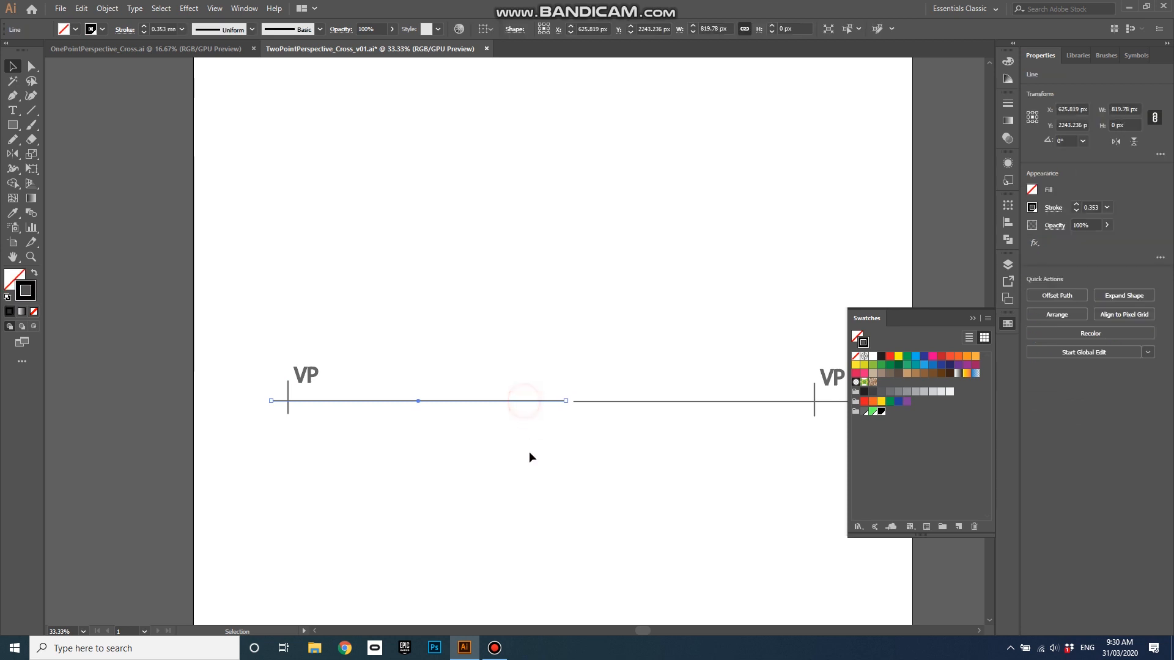
key("Delete")
Draw a new horizontal line from the left end of the original horizon line to just beyond the left tick
key("backslash")
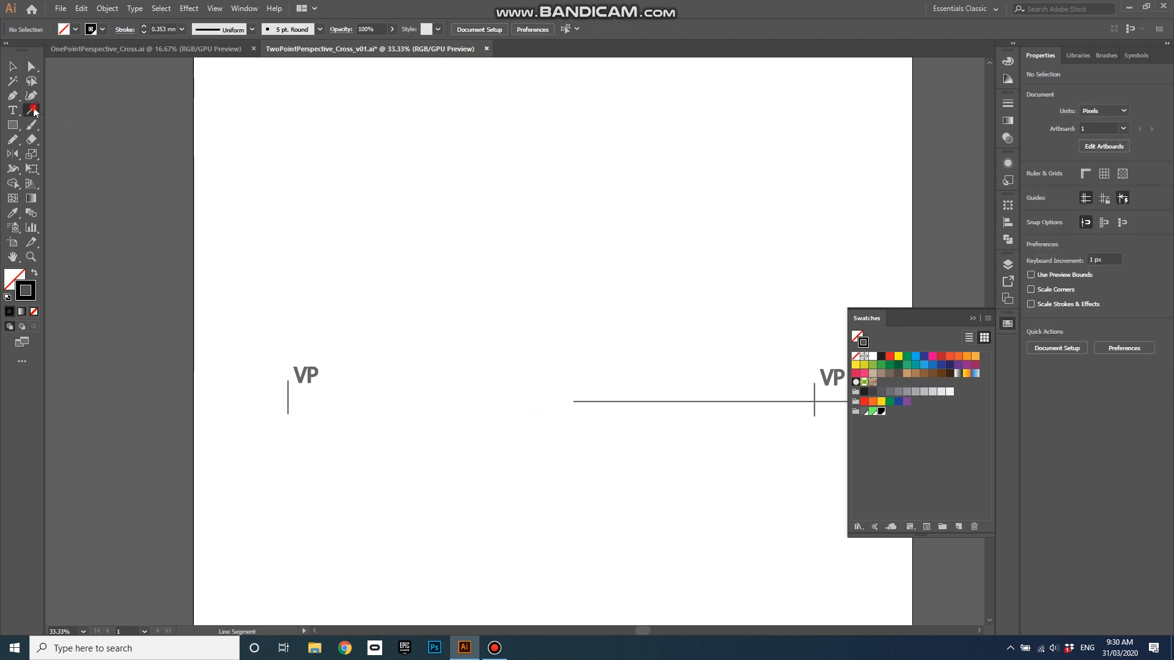
left_click_drag(574, 401, 238, 402)
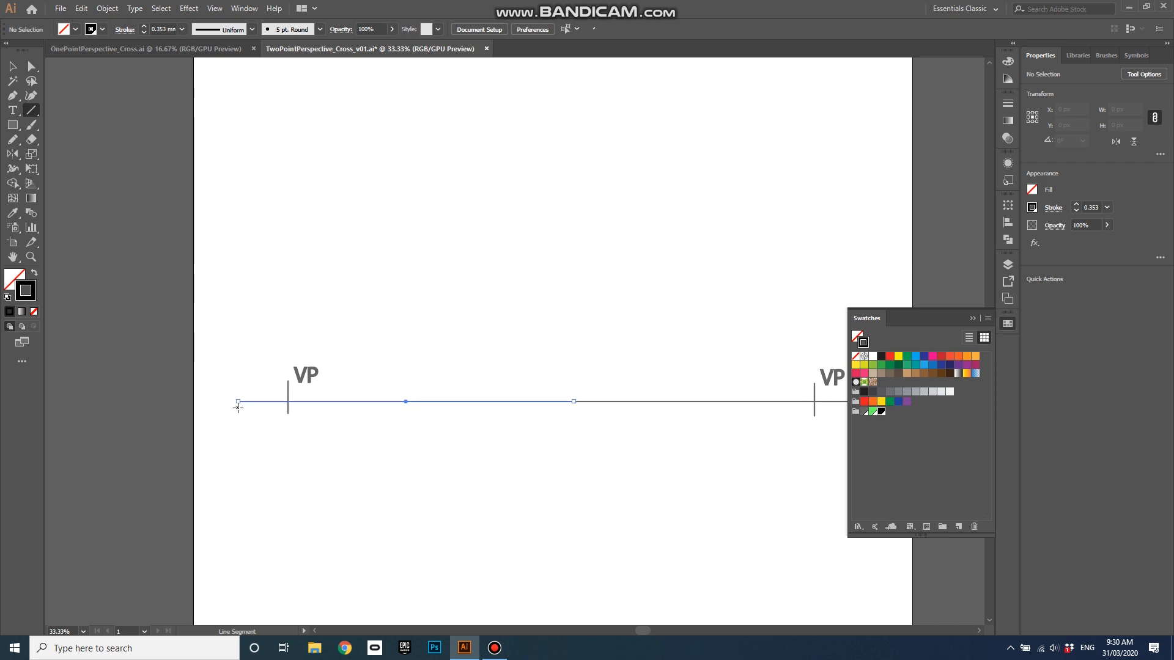
key("v")
left_click(500, 291)
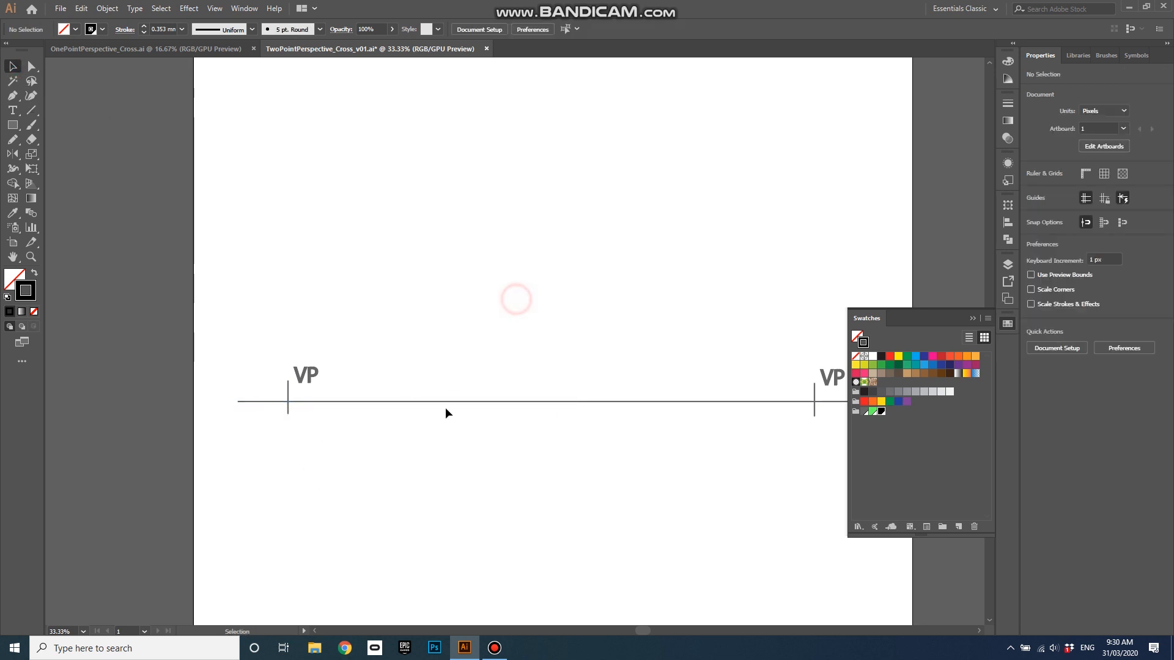
Lock the Horizon layer and make VanishingPoints the active layer
scroll(380, 446, "down", 1)
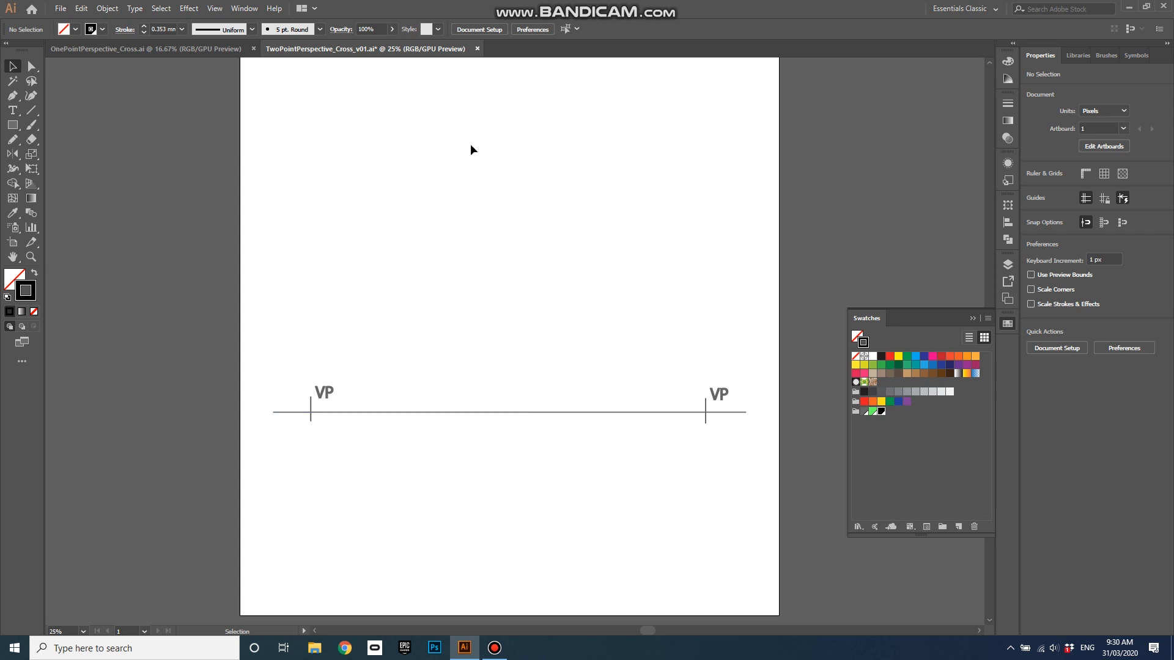
scroll(507, 414, "down", 1)
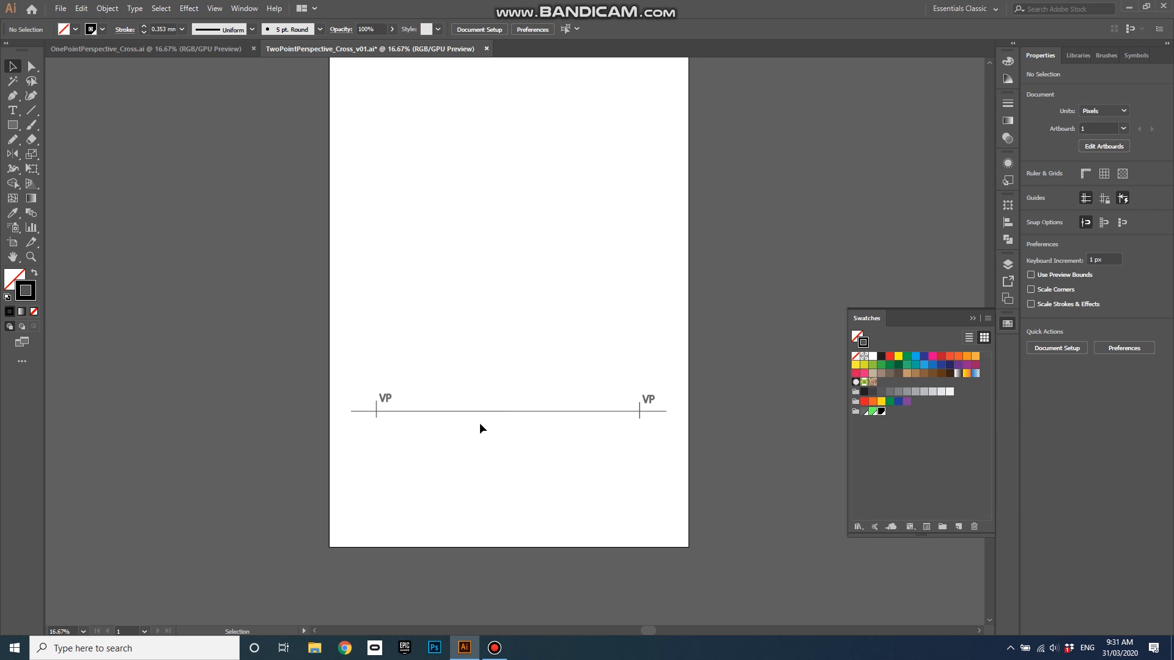
left_click(1007, 265)
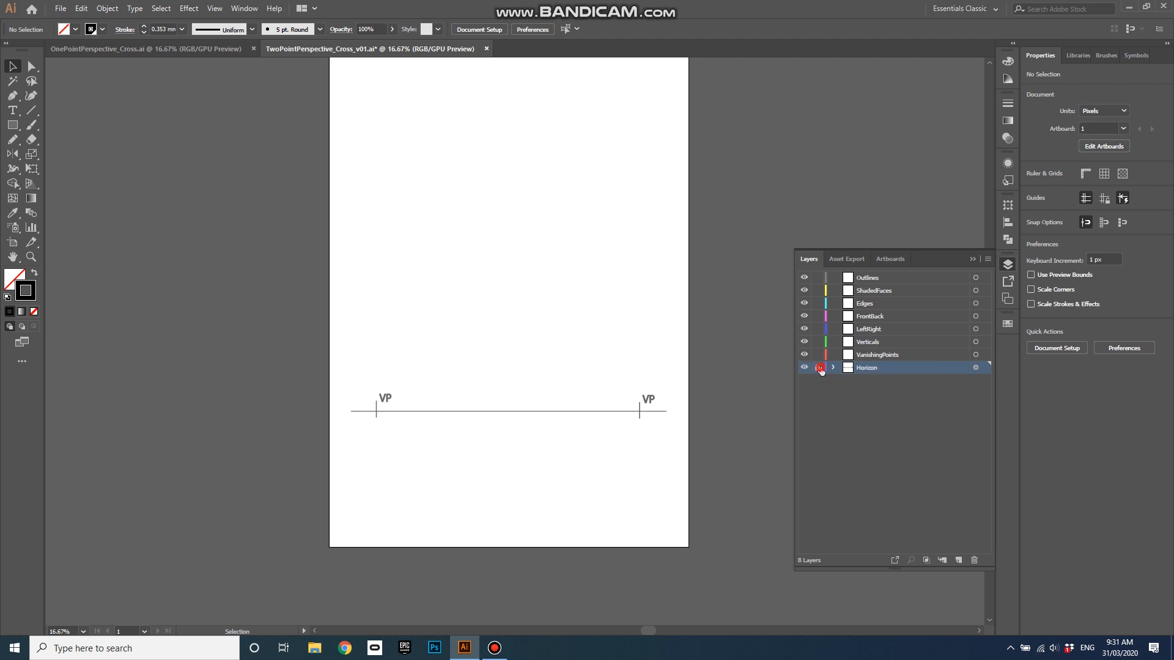
left_click(925, 354)
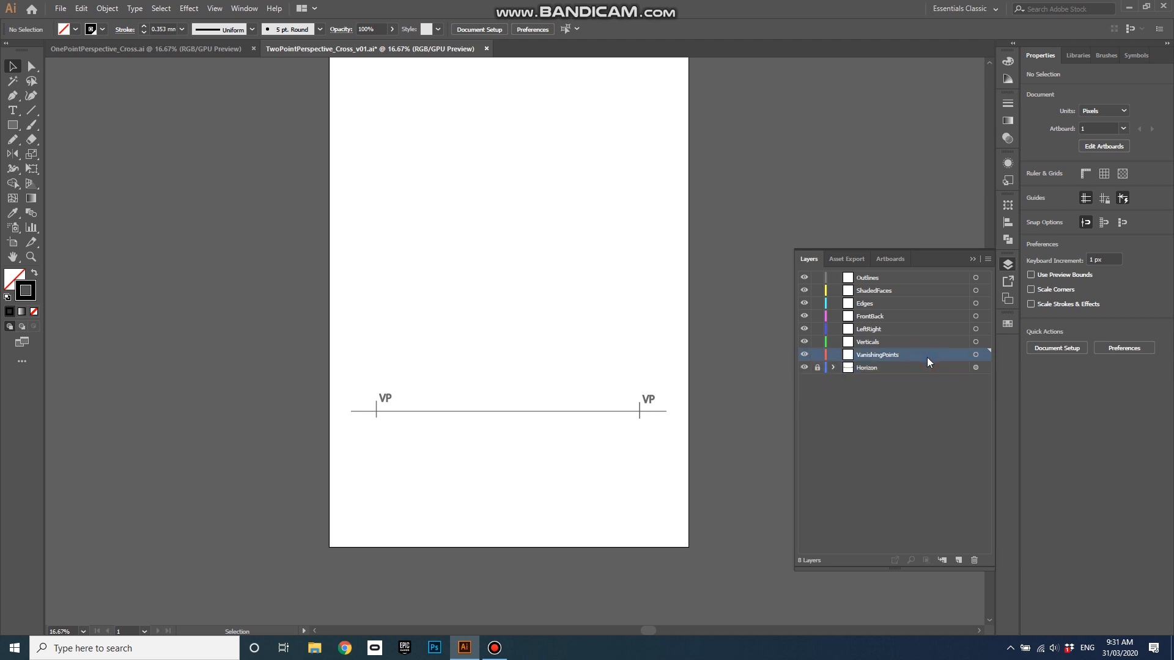
Delete the VanishingPoints layer and make Verticals the active layer, keeping the Horizon layer locked
left_click(974, 561)
left_click(31, 110)
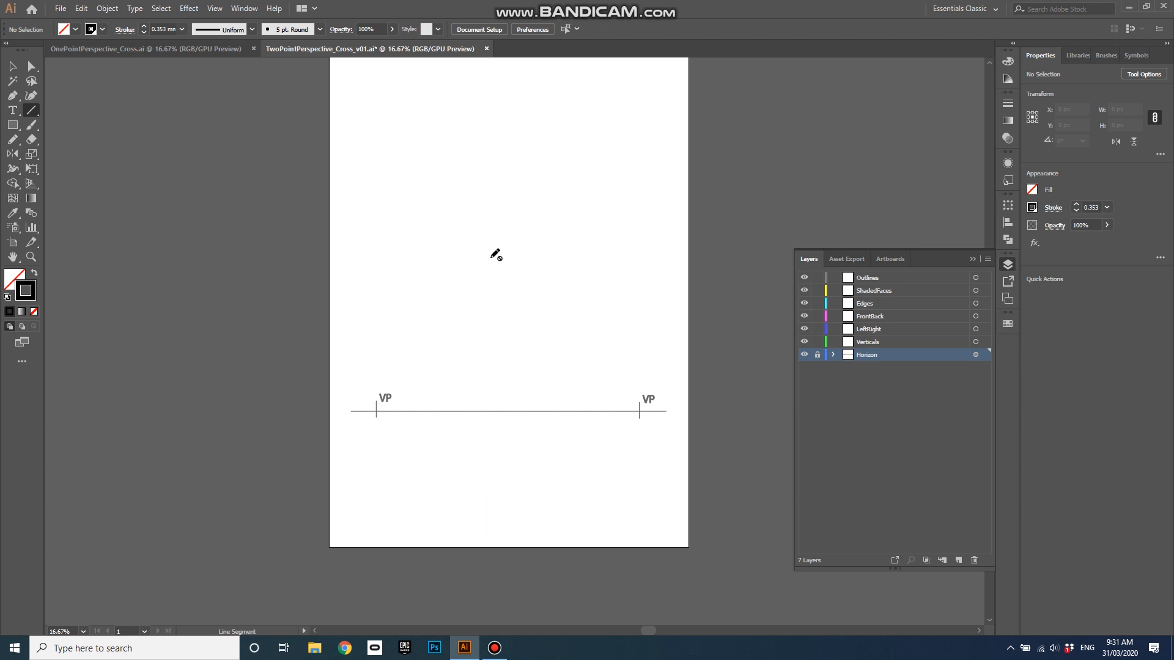
left_click(976, 342)
left_click(494, 229)
left_click(976, 341)
left_click(976, 354)
left_click(818, 356)
left_click(975, 354)
left_click(976, 341)
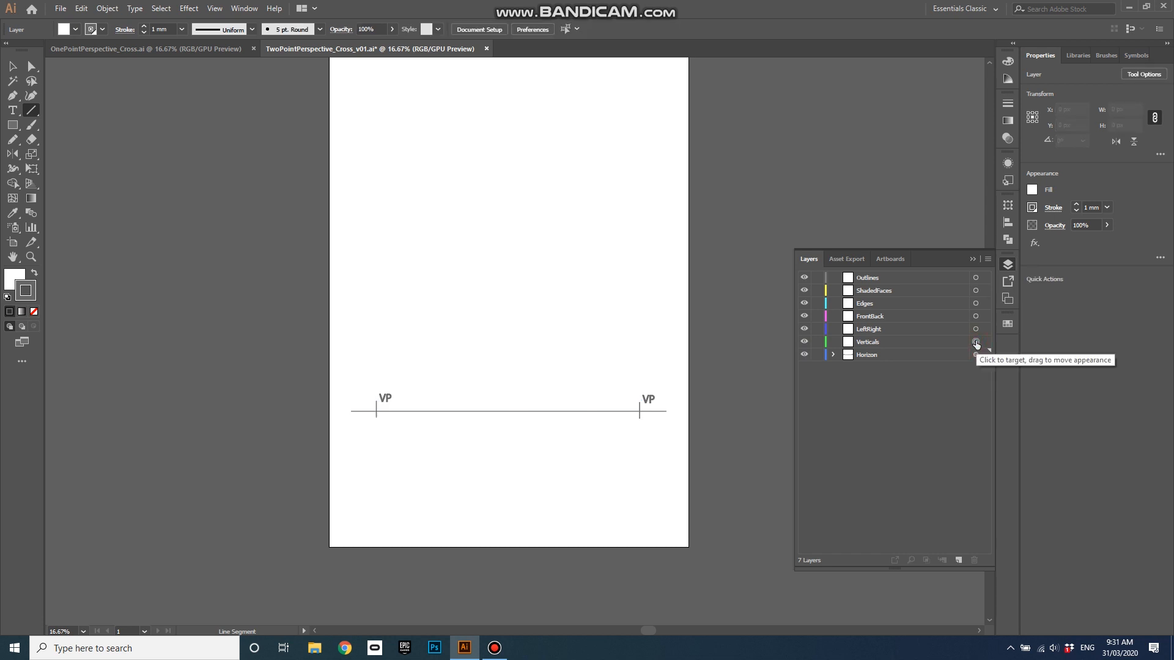
left_click(976, 343)
left_click(880, 343)
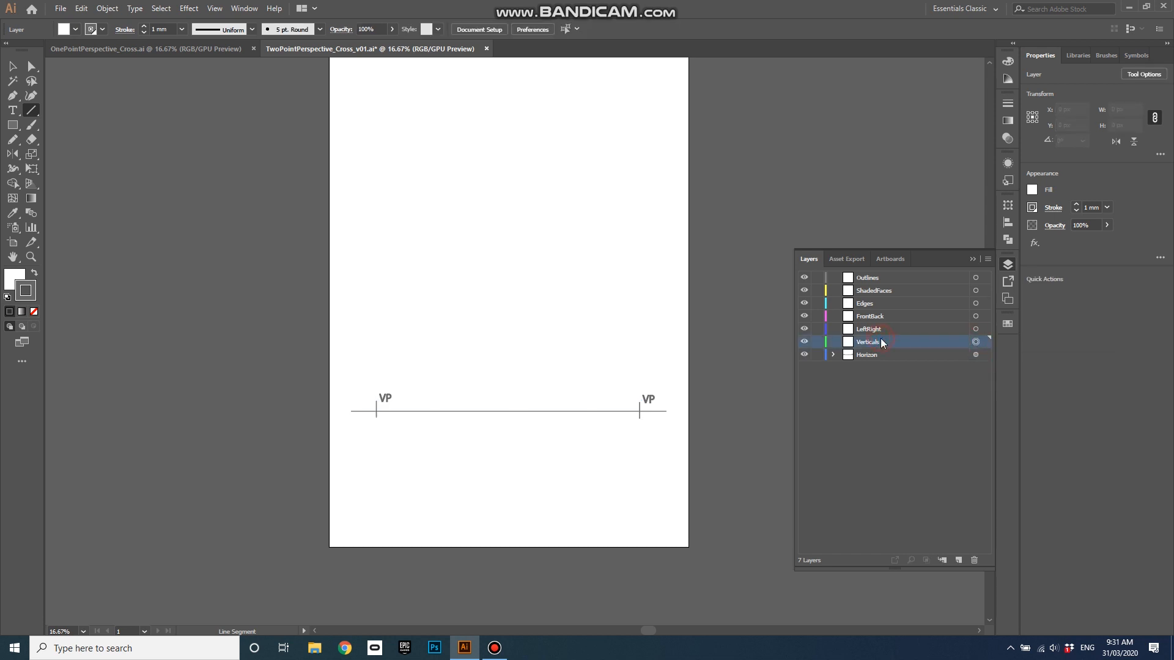
left_click(816, 355)
Draw a vertical line about 1364 px tall across the horizon line, roughly midway between the two vanishing points, and deselect it
mouse_move(501, 260)
left_mouse_down()
mouse_move(485, 529)
mouse_move(504, 504)
left_mouse_up()
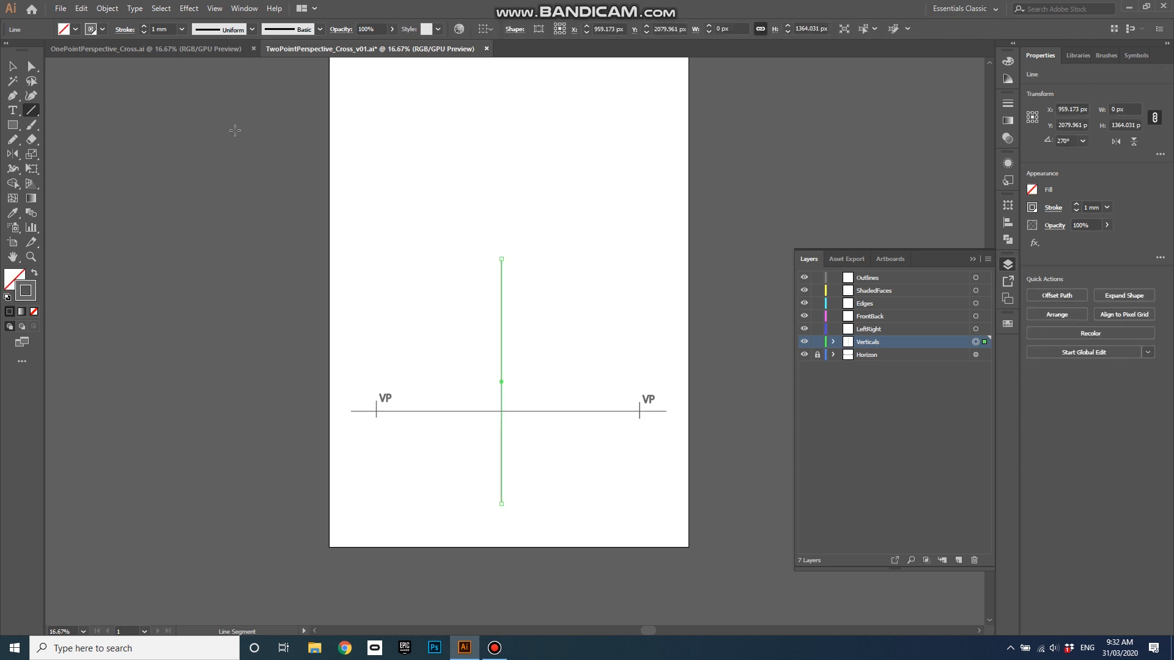
left_click(12, 66)
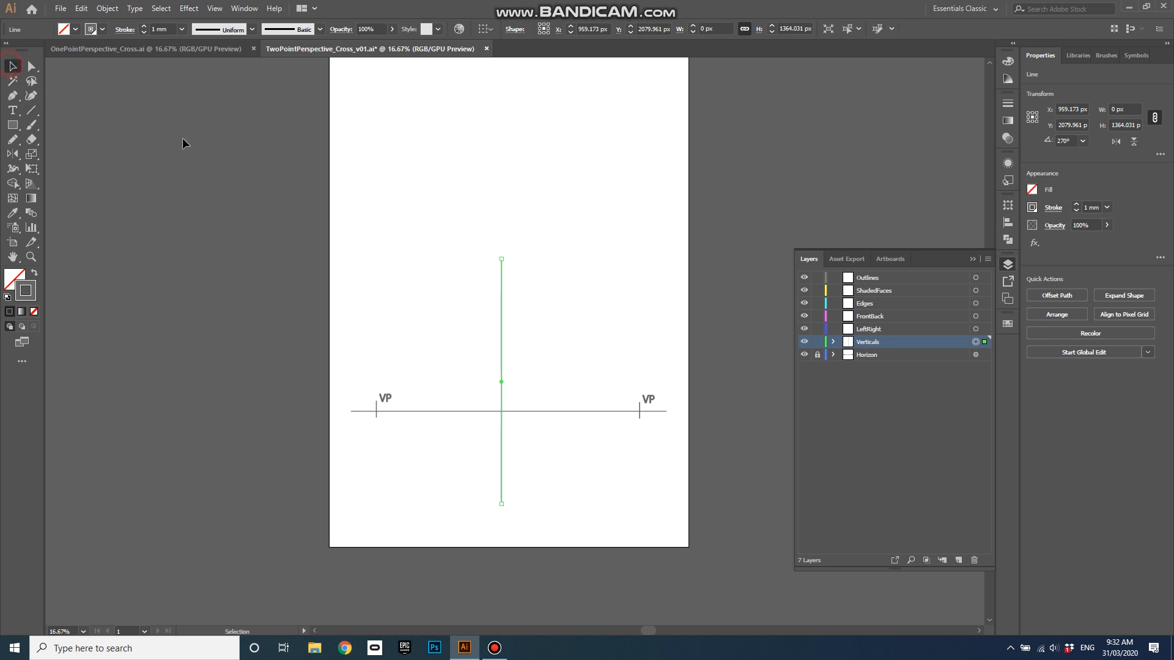
left_click(404, 233)
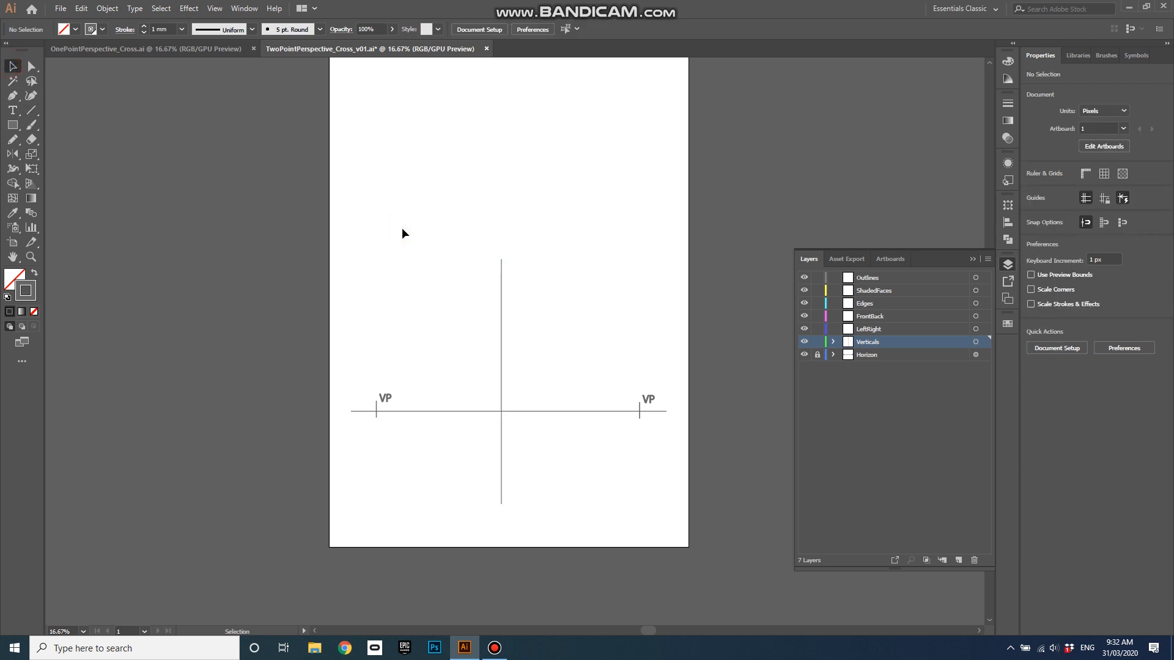
Check the OnePointPerspective_Cross drawing, and connect the vertical line's lower and upper ends to the right vanishing point
left_click(31, 110)
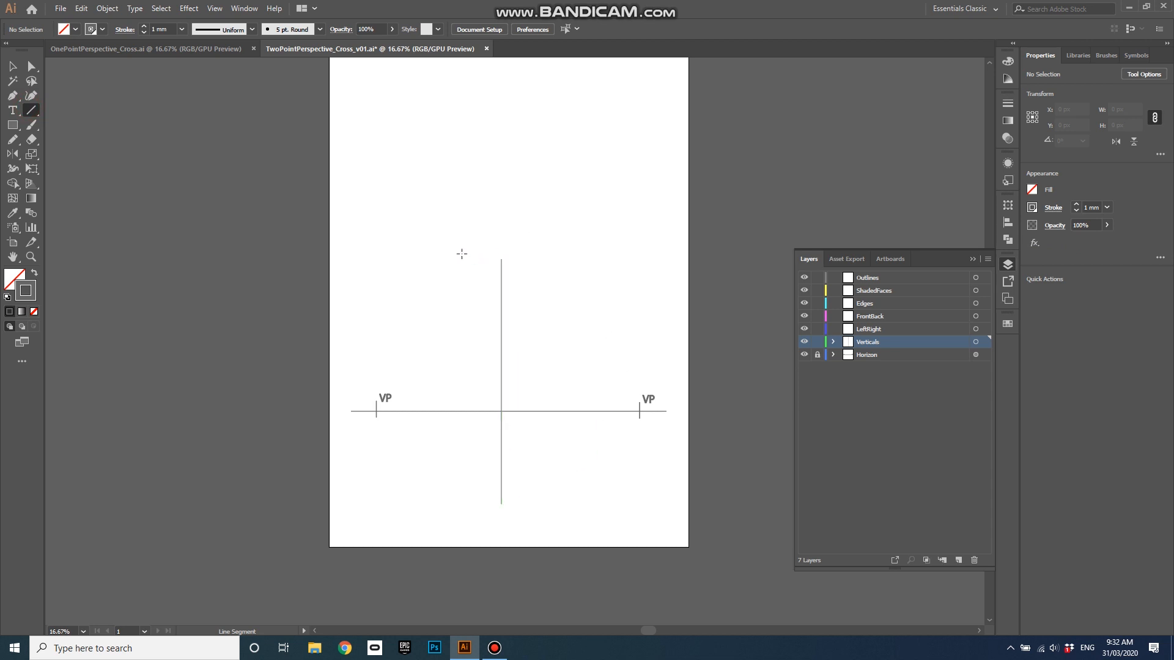
left_click(175, 49)
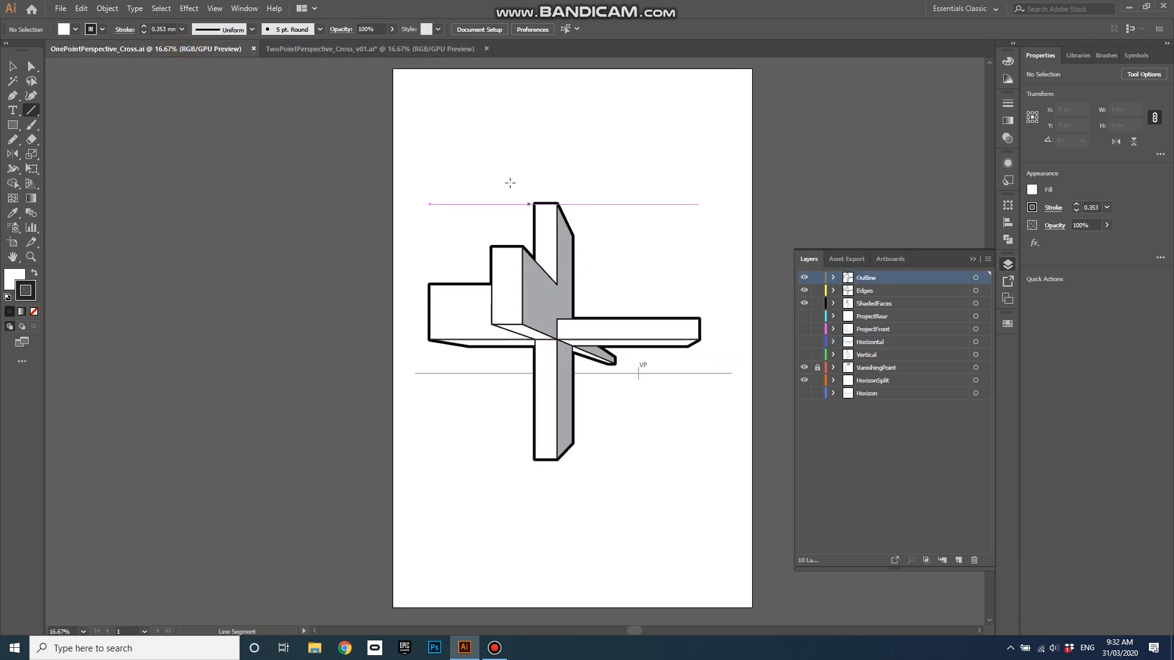
left_click(290, 49)
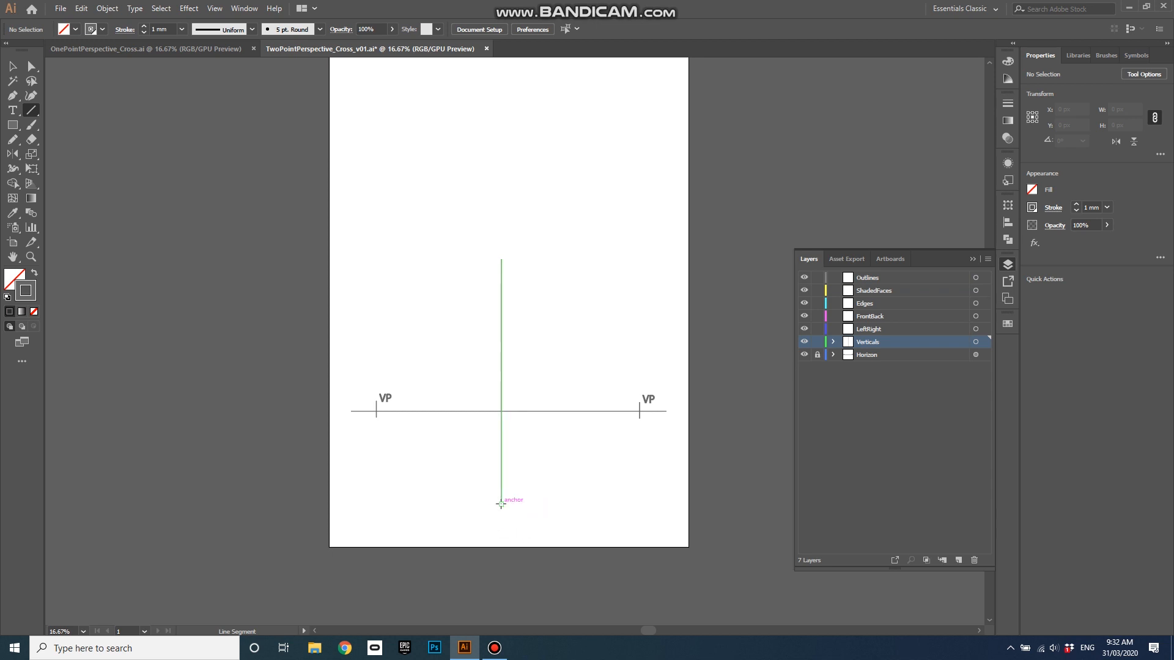
left_click_drag(501, 503, 639, 411)
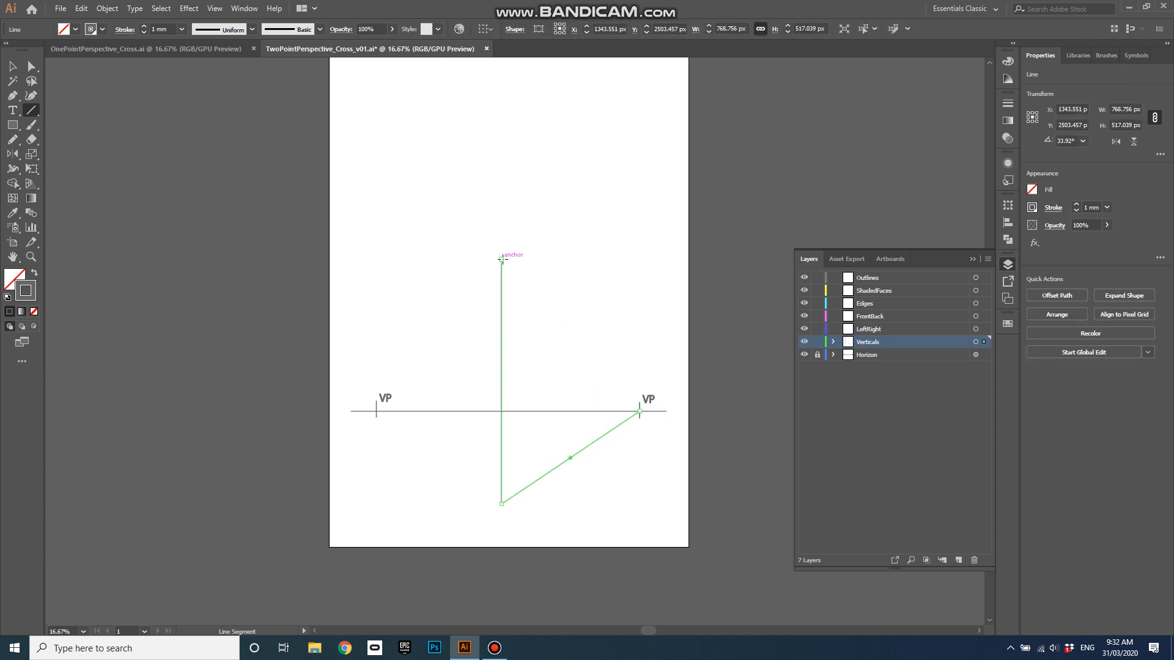
left_click_drag(501, 260, 639, 411)
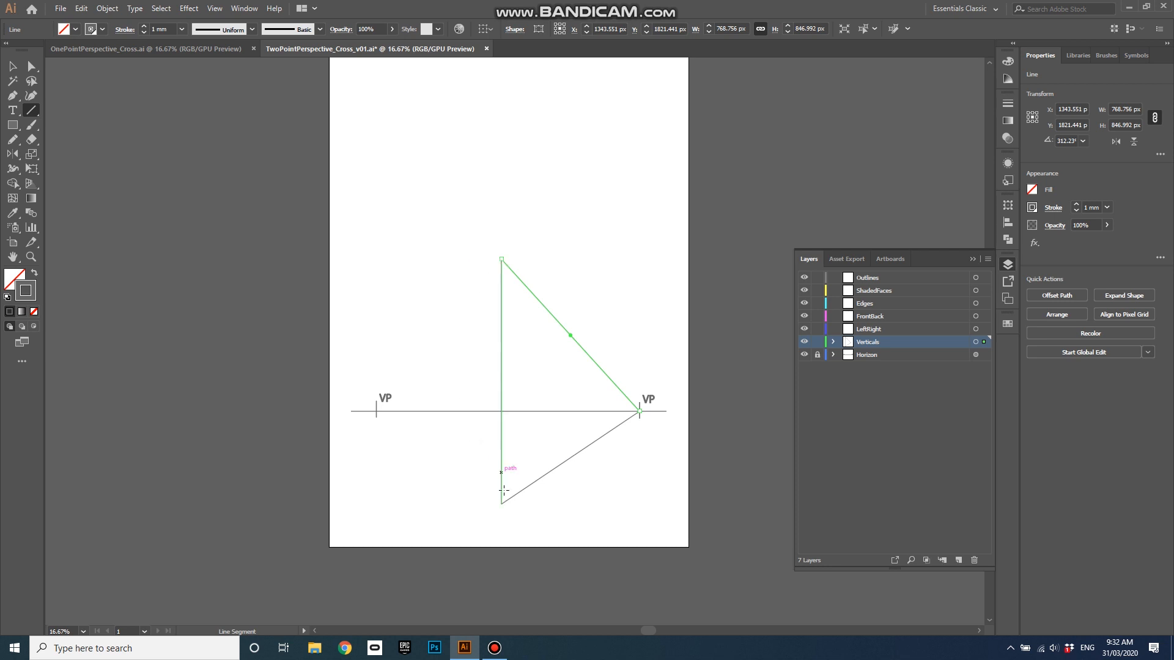
left_click(469, 252, "ctrl")
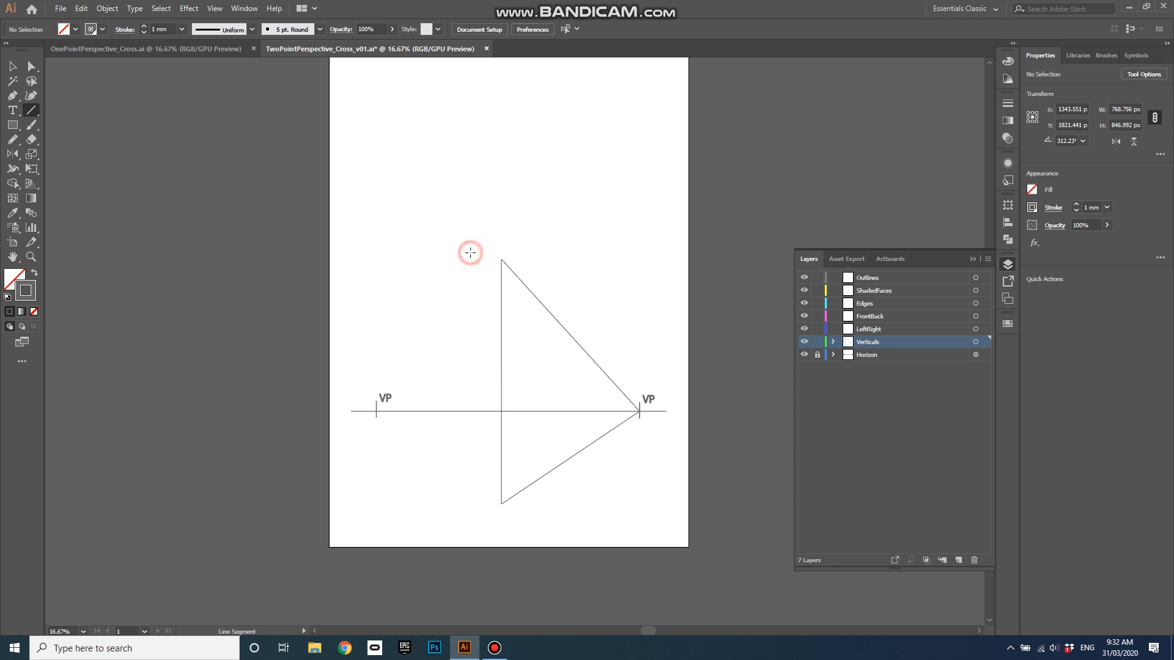
Connect the vertical line's upper and lower ends to the left vanishing point with straight lines
left_click_drag(502, 261, 377, 412)
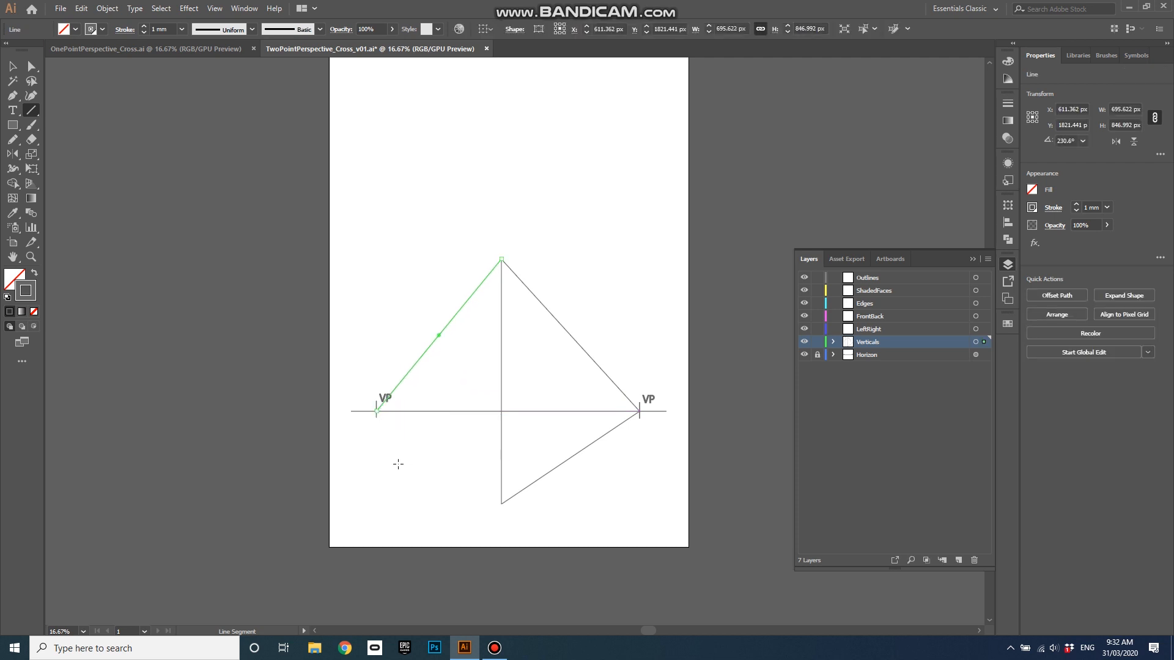
left_click(435, 467)
left_click_drag(500, 505, 377, 411)
Move the left VP label to the outer side of its tick on the unlocked Horizon layer, relocking it and reactivating Verticals
key("v")
left_click(381, 402)
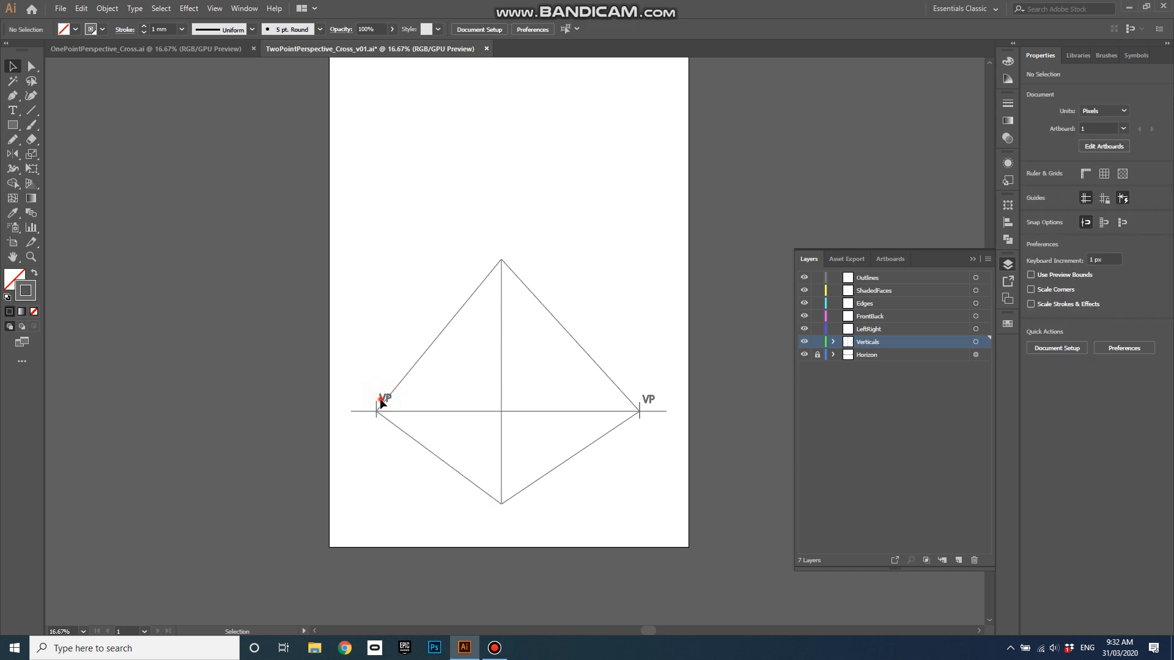
left_click(817, 354)
left_click_drag(382, 398, 348, 395)
left_click(387, 453)
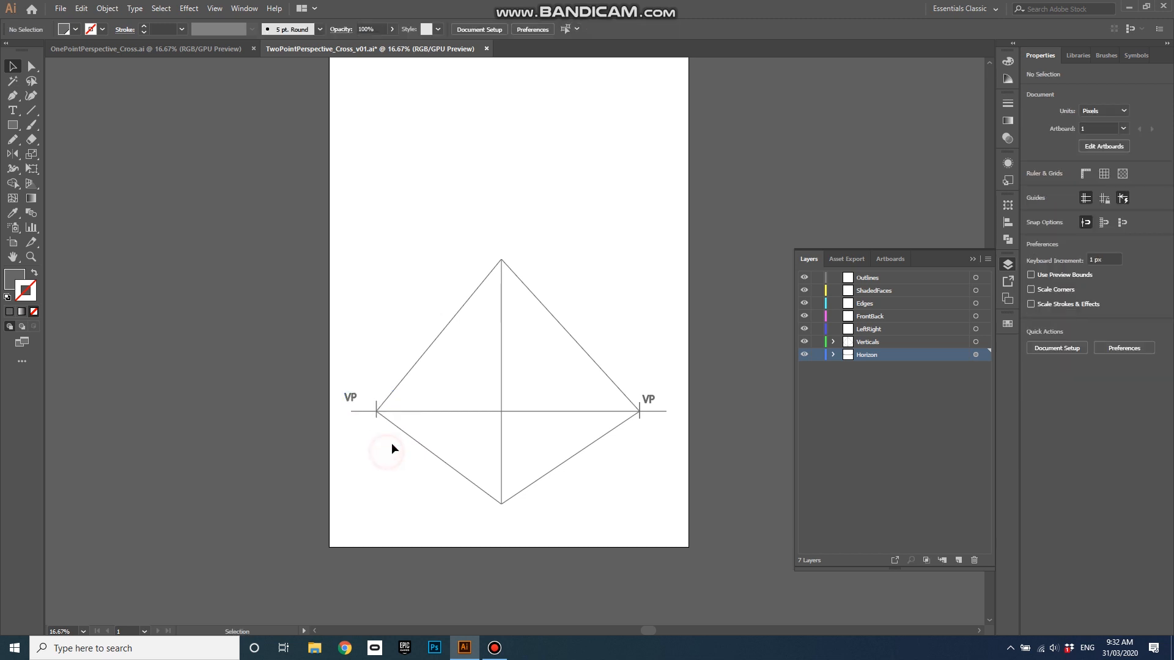
left_click(817, 355)
left_click(863, 345)
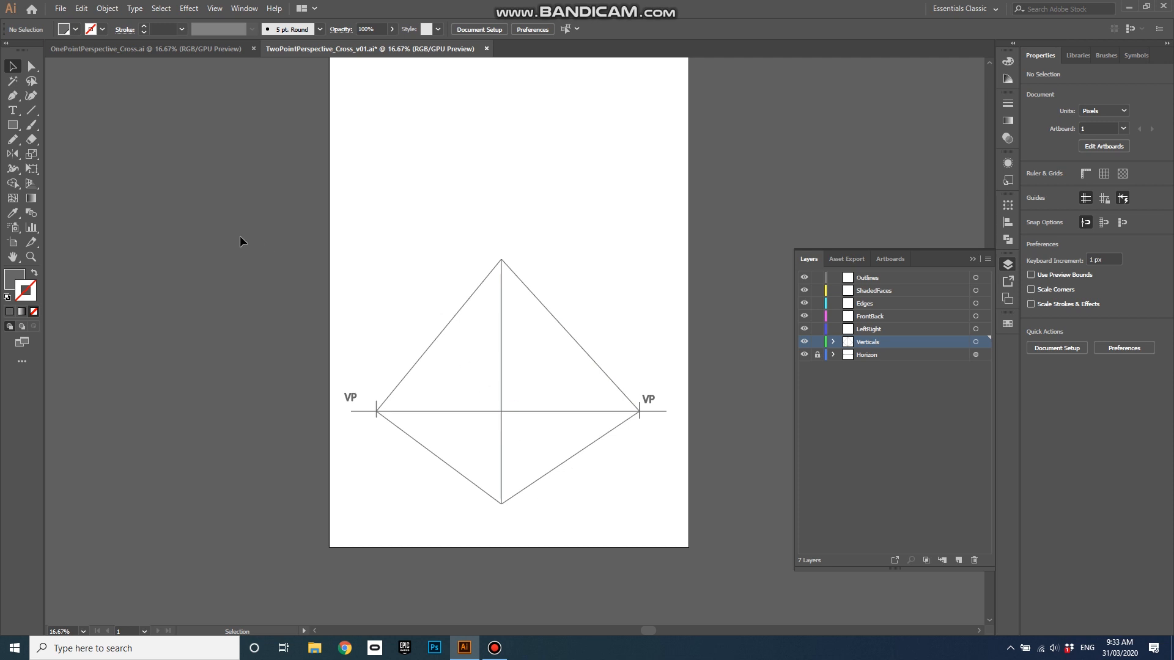
Draw a vertical line about 1361 px tall just right of the central vertical and give it a 1 mm dark grey stroke
left_click(31, 110)
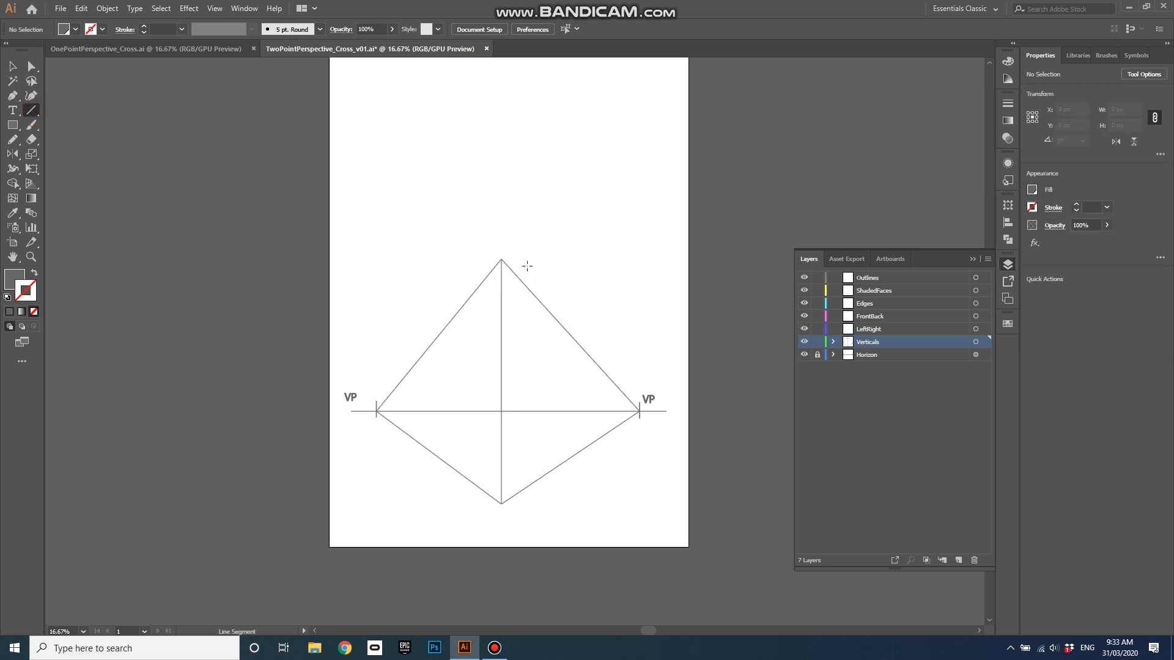
left_click_drag(527, 265, 528, 509)
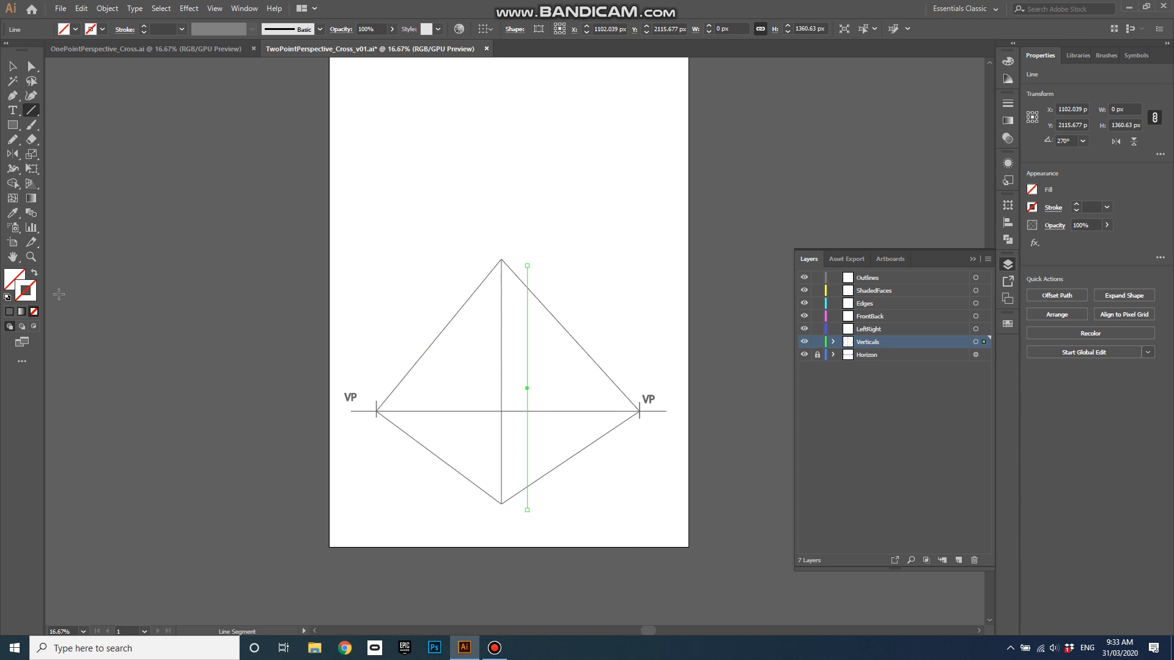
left_click(1008, 326)
left_click(864, 412)
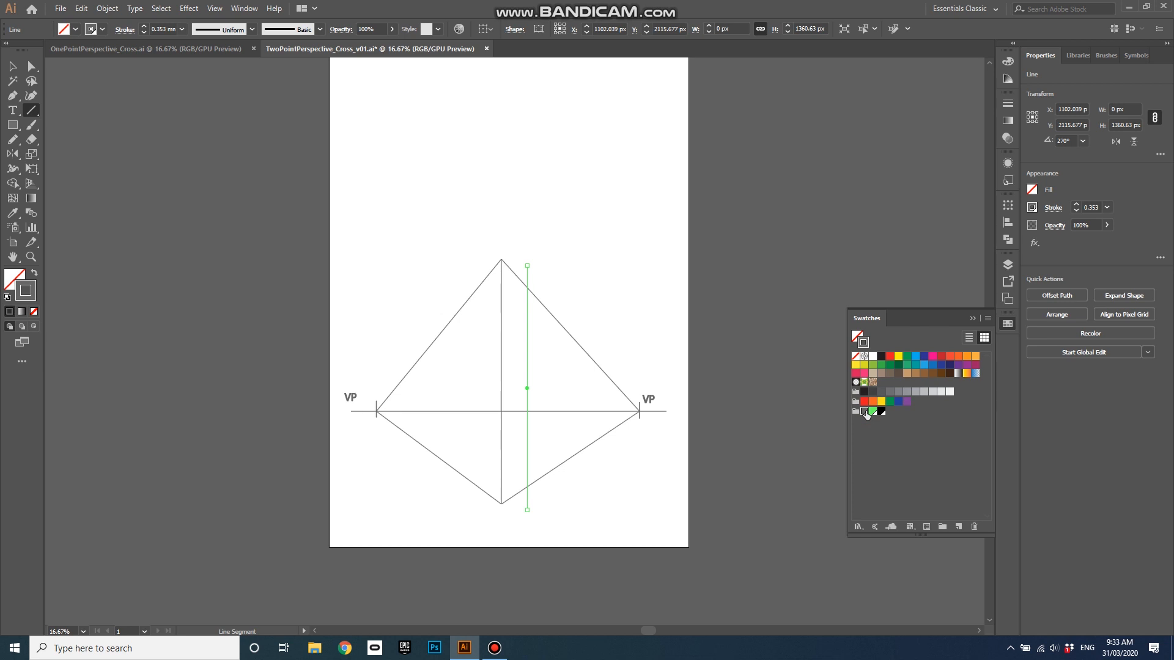
left_click(1076, 204)
left_click(13, 66)
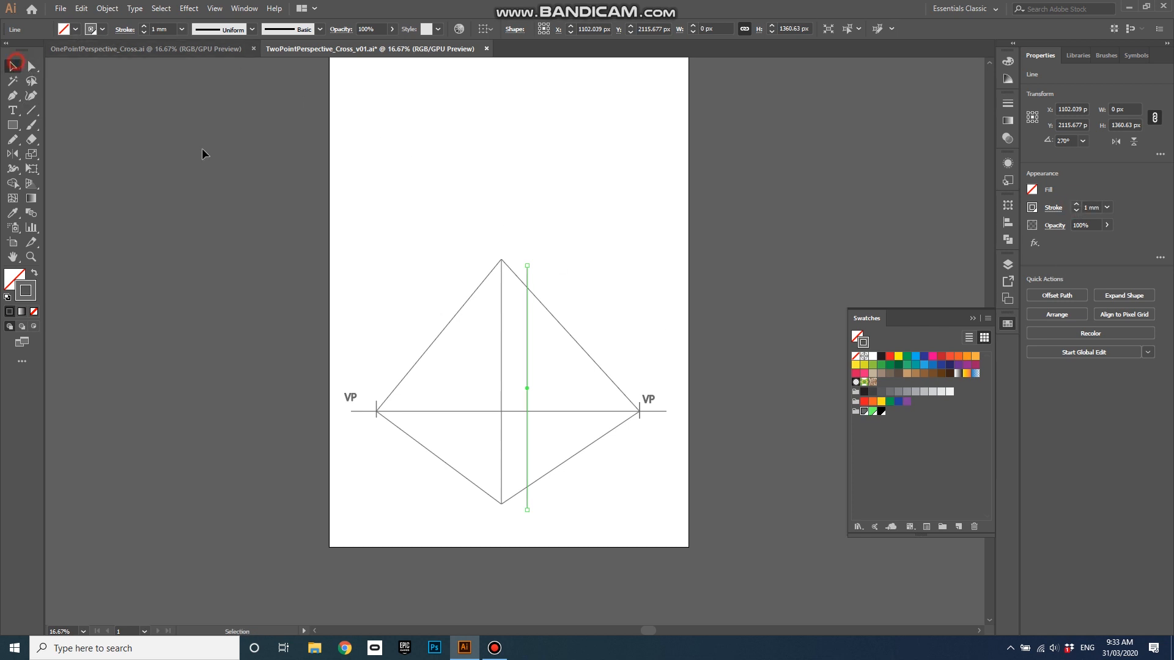
left_click(440, 249)
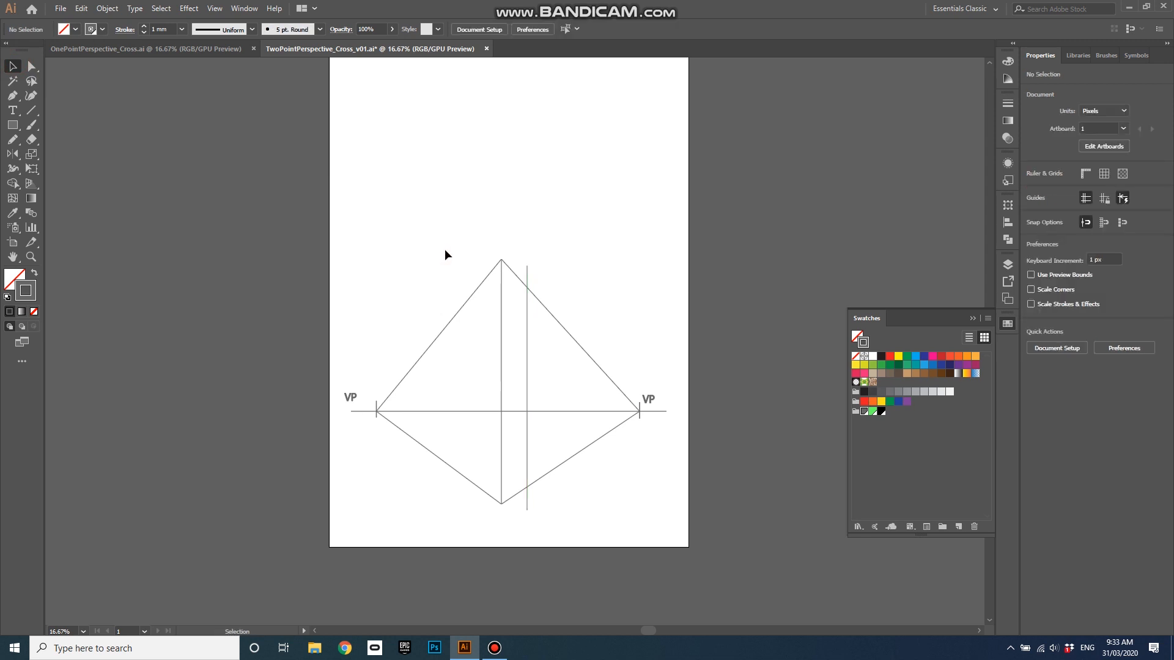
Draw another vertical line about 1361 px tall just left of the central vertical
left_click(31, 110)
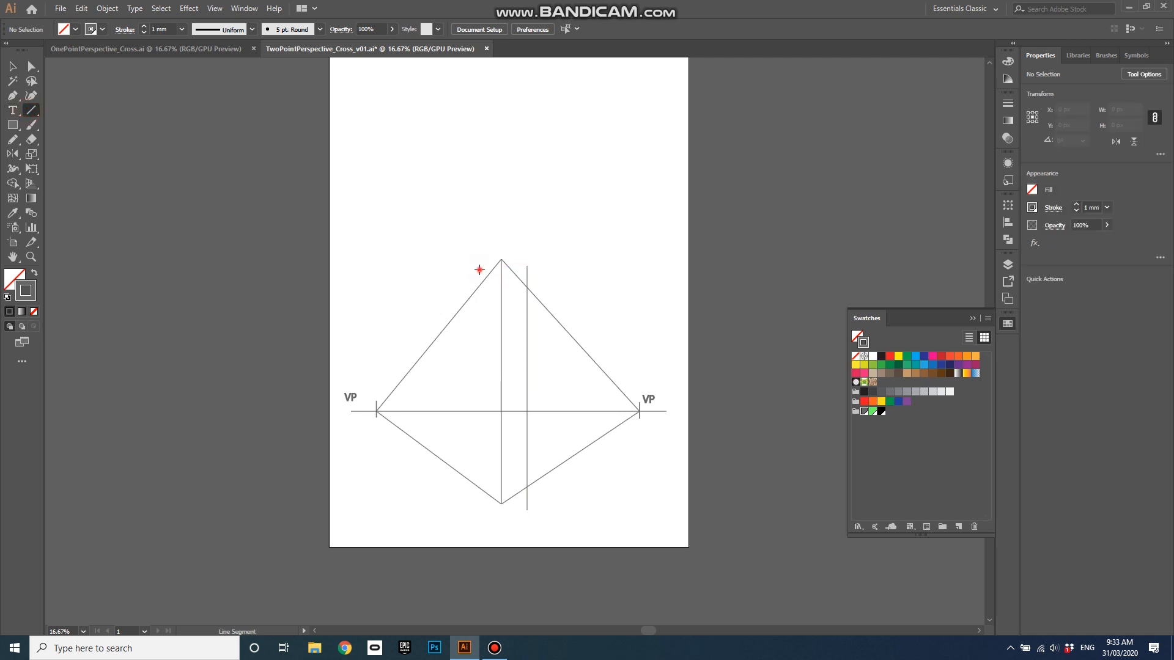
left_click_drag(479, 270, 470, 514)
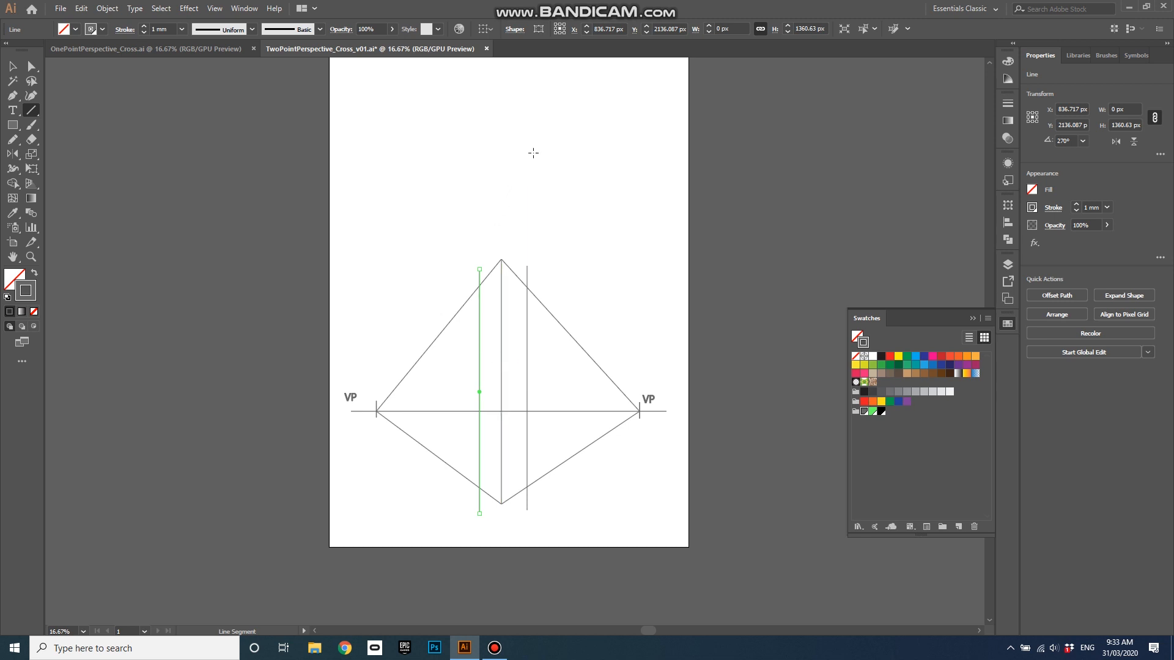
Lock the Verticals layer and make LeftRight the active layer
left_click(1009, 265)
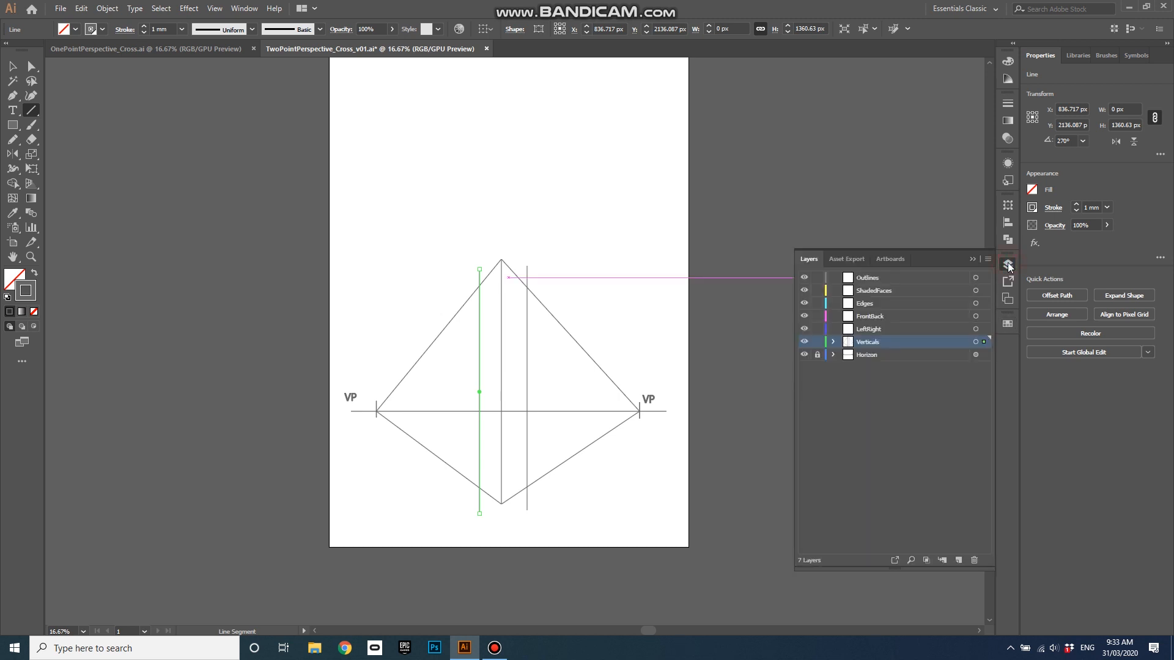
left_click(817, 353)
left_click(976, 329)
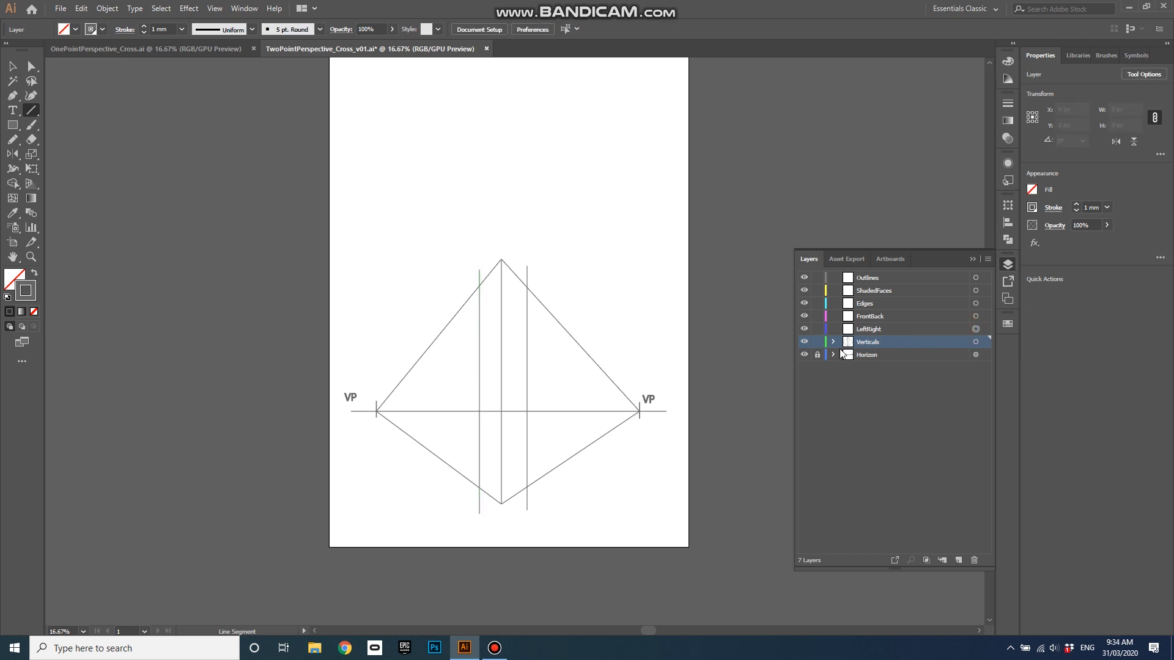
left_click(817, 342)
left_click(817, 341)
left_click(976, 342)
left_click(975, 329)
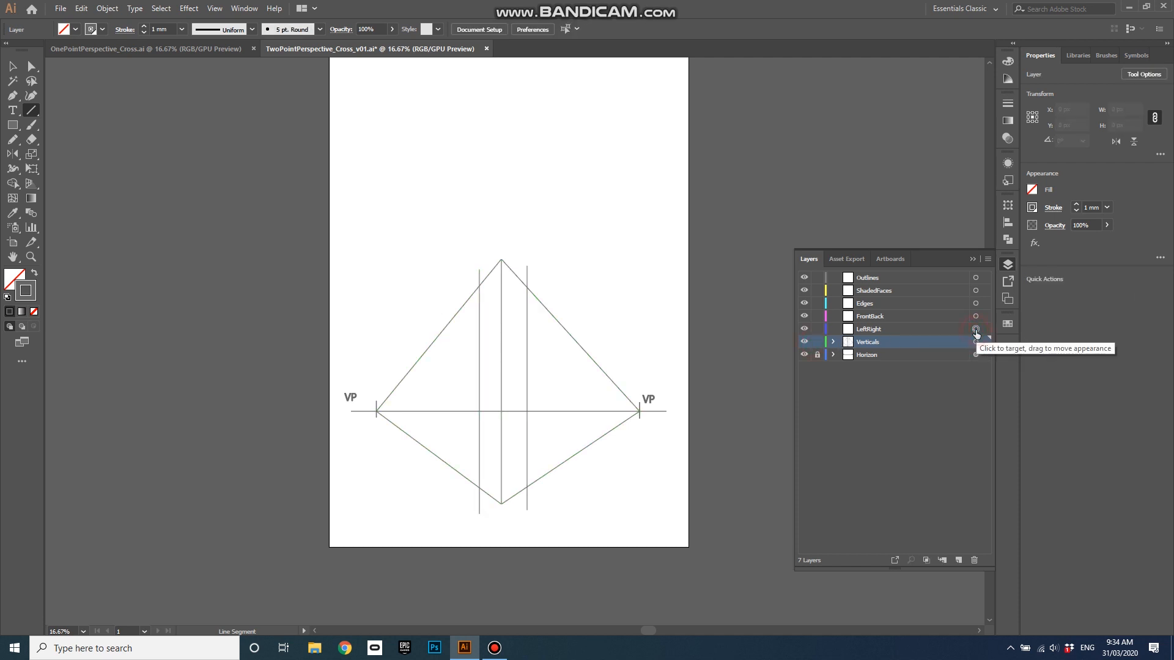
left_click(817, 342)
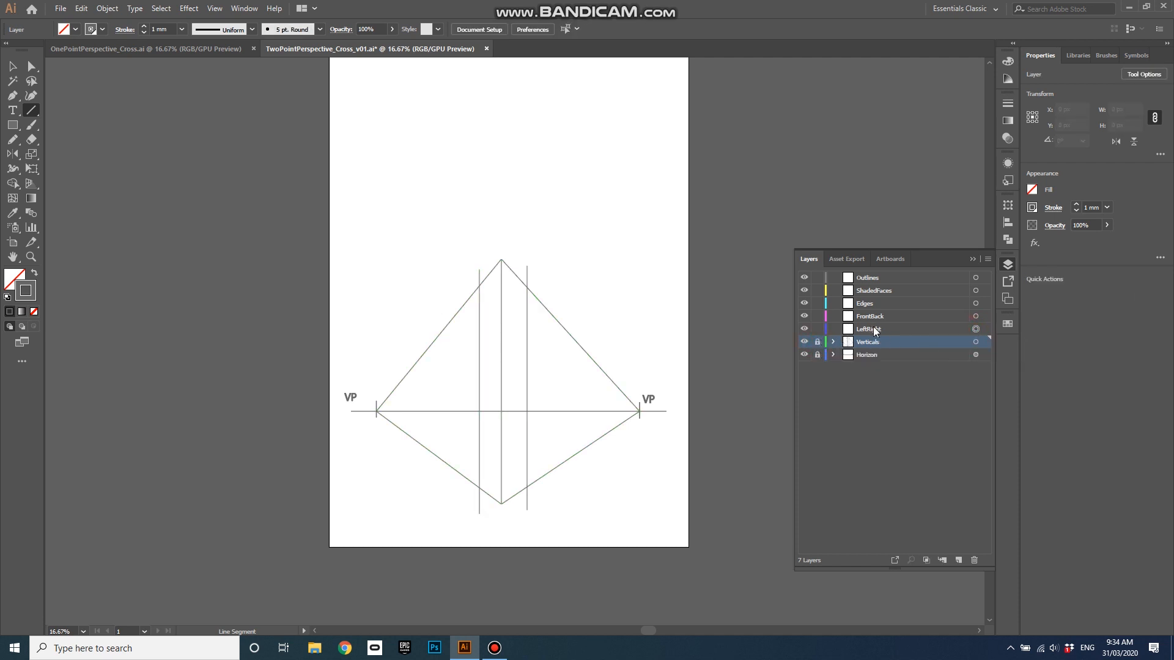
left_click(874, 329)
Draw a line from the left vanishing point rising rightward across the verticals at about 13.5°, about 1451 px wide, and deselect it
left_click_drag(527, 387, 787, 387)
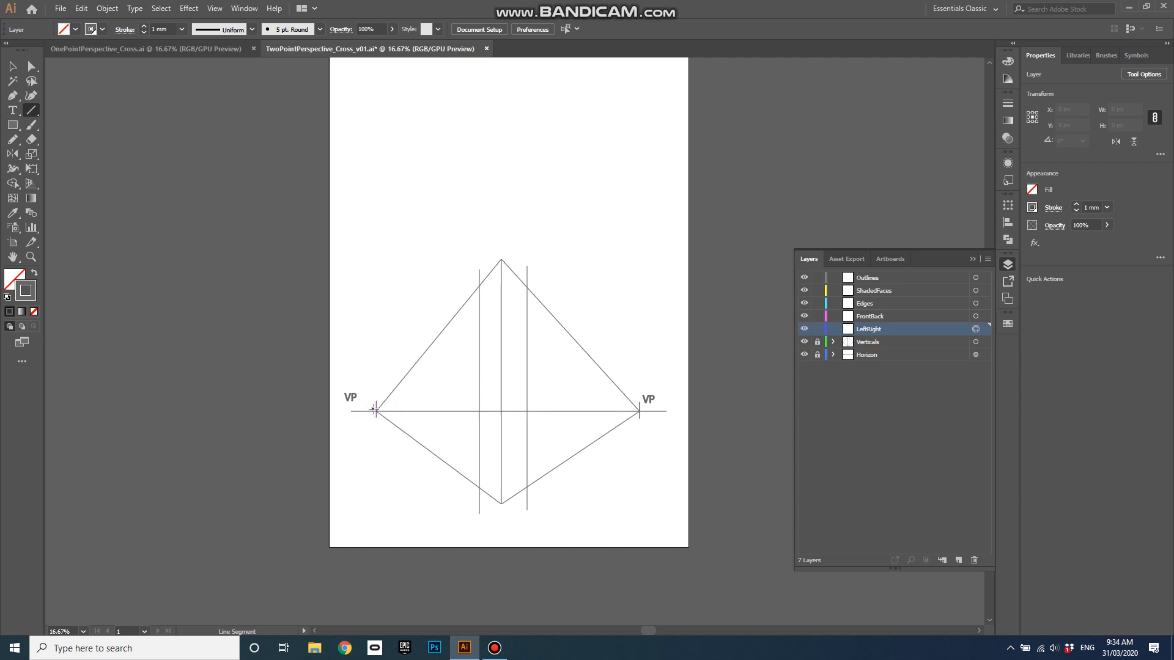
left_click_drag(376, 411, 637, 349)
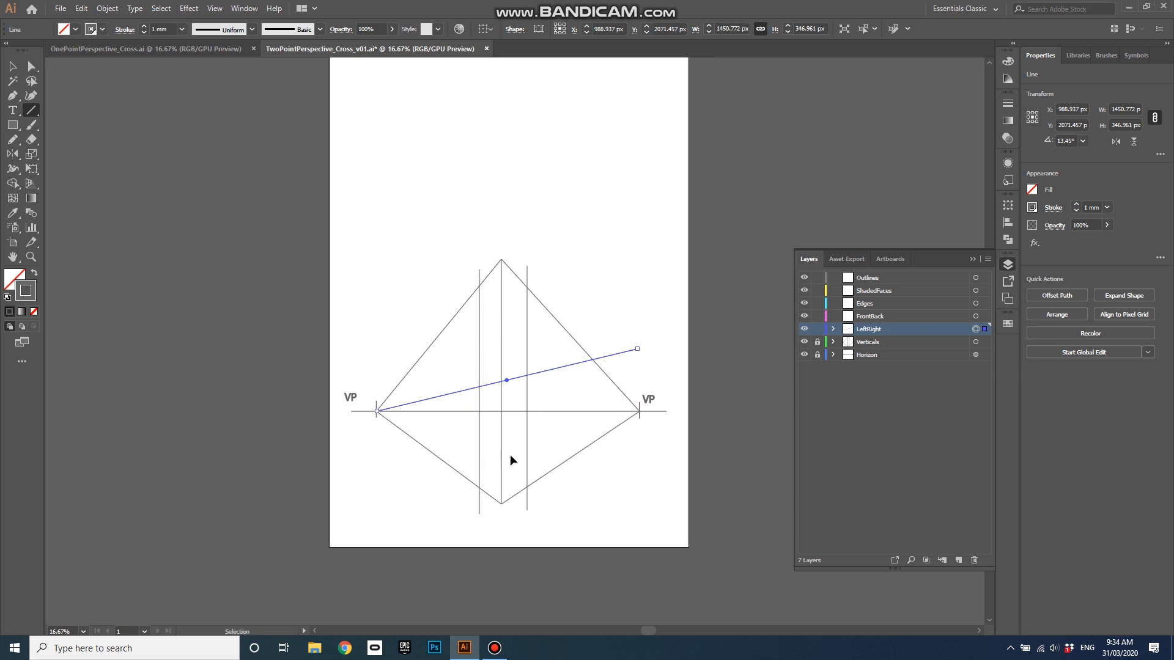
left_click(453, 438, "ctrl")
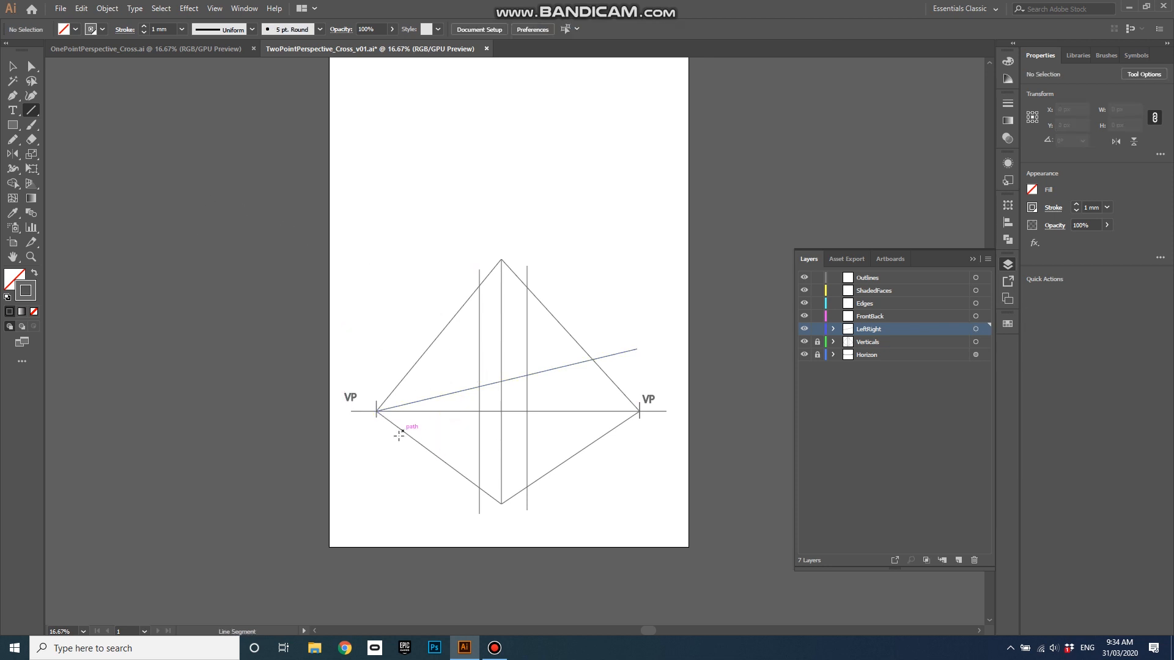
Draw a second line from the left vanishing point across the verticals and move its free end below the horizon, to about X 1398, Y 2310 px
left_click_drag(377, 411, 604, 397)
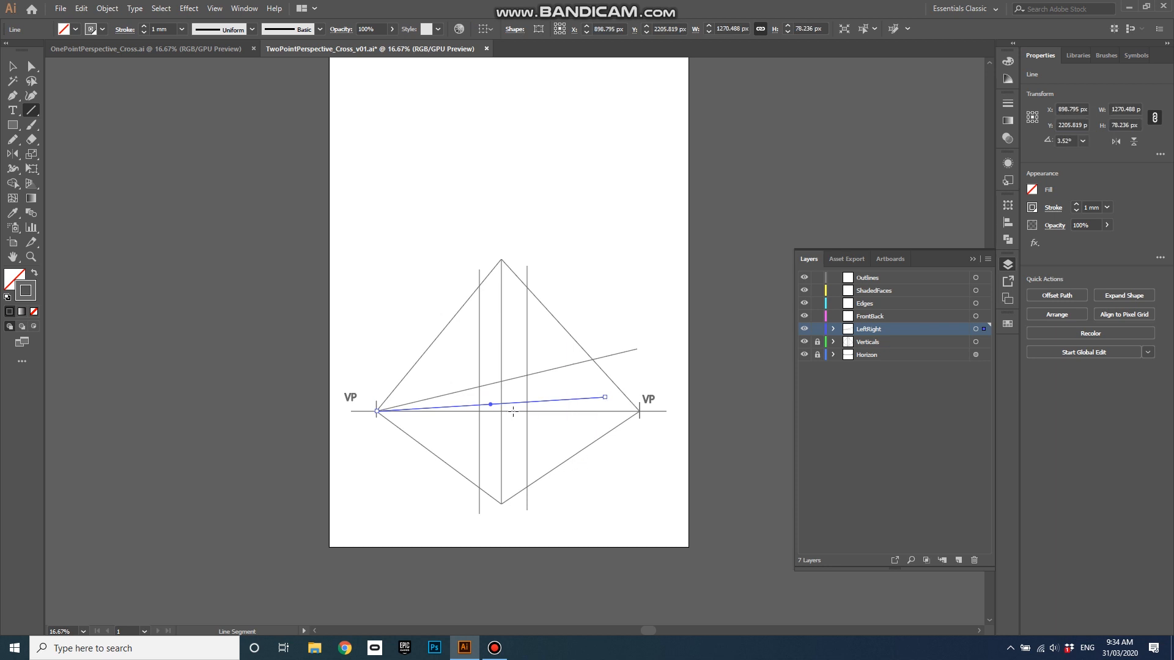
left_click(31, 66)
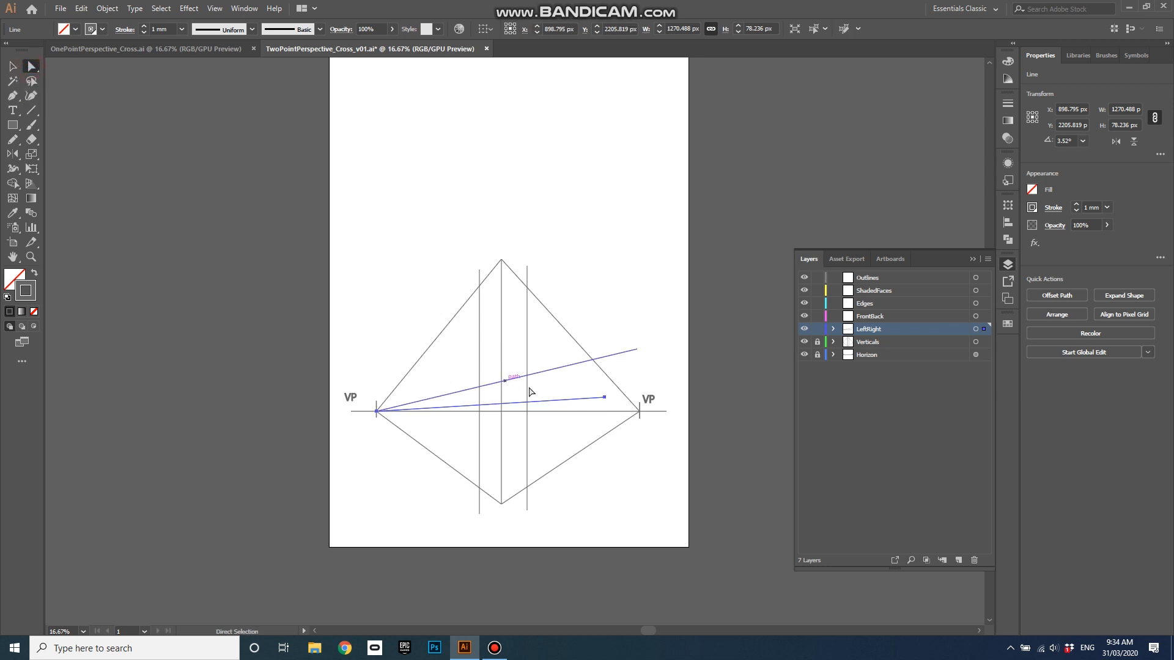
left_click_drag(607, 398, 599, 417)
key("ctrl+z")
left_click(582, 384)
left_click(603, 398)
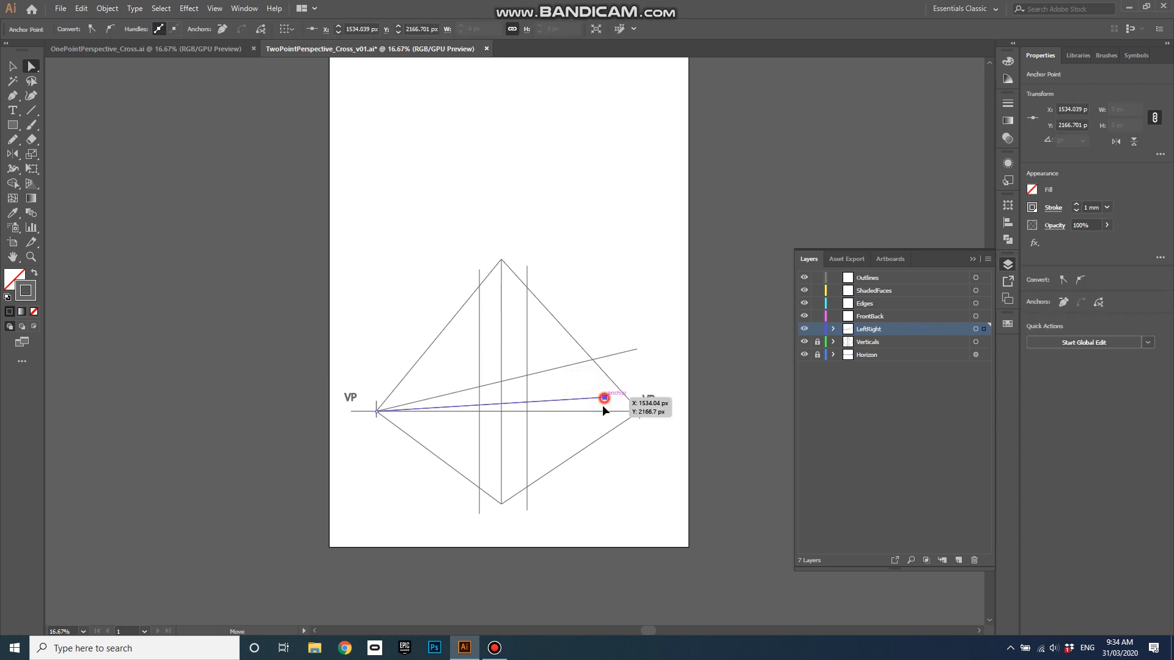
left_click_drag(604, 399, 580, 428)
left_click_drag(581, 427, 581, 427)
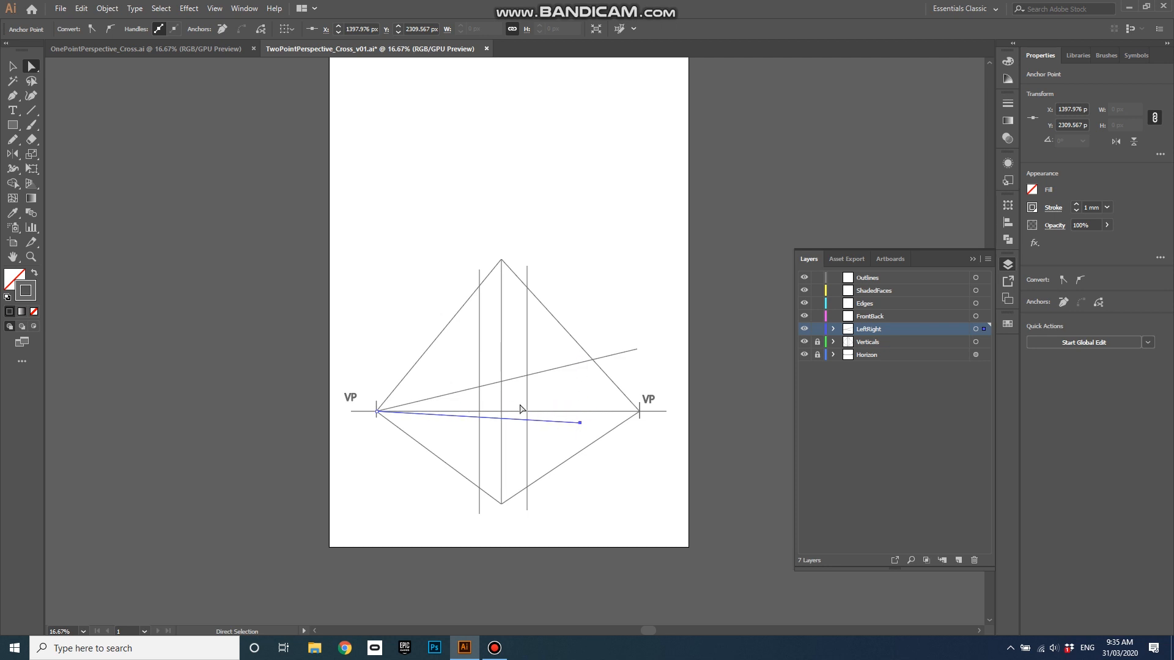
Draw a vertical about 338 px tall from the lower line's free end up to the rising line, and deselect it
left_click(31, 111)
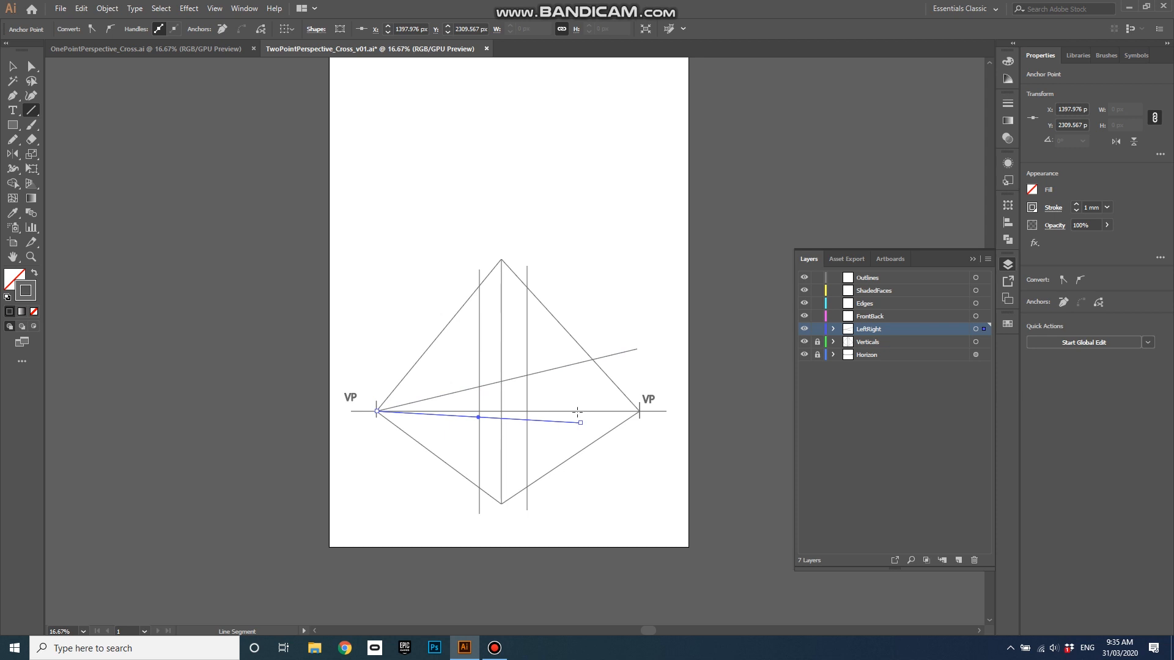
left_click_drag(579, 423, 580, 362)
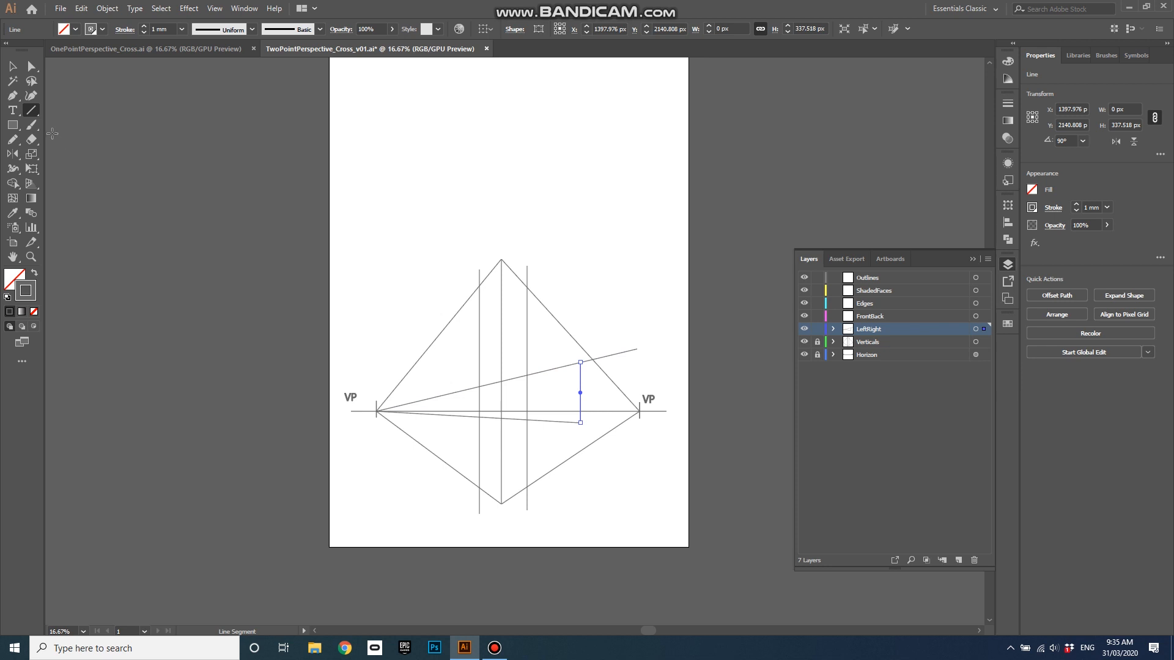
left_click(589, 375, "ctrl")
Connect both ends of that vertical to the right vanishing point and draw a rear vertical about 306 px tall across those edges
left_click_drag(580, 362, 640, 412)
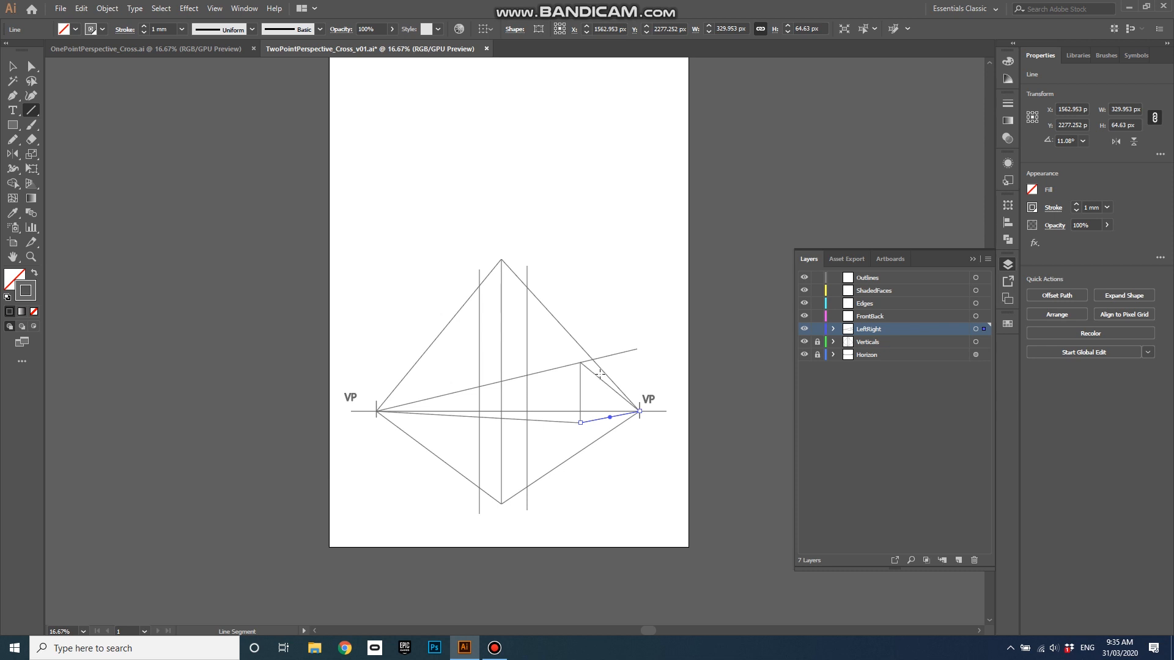
left_click_drag(601, 374, 600, 430)
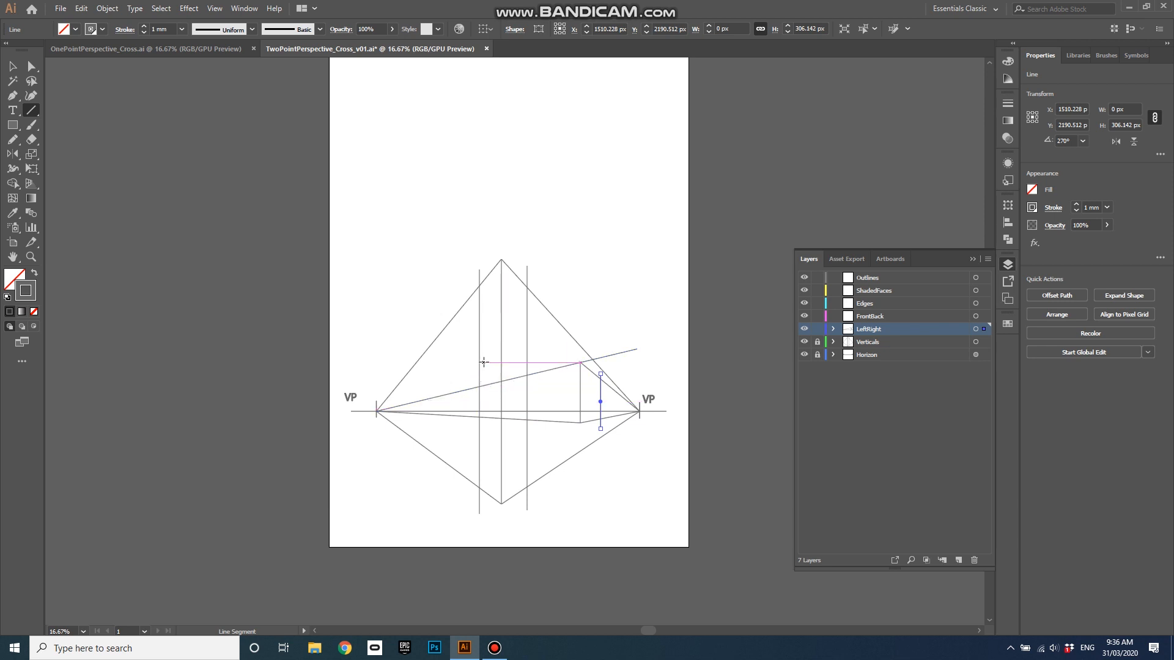
Check the OnePointPerspective_Cross drawing and, back in TwoPointPerspective_Cross_v01, draw a line from the left vanishing point at about 33.8°, about 600 px wide
key("ctrl+Tab")
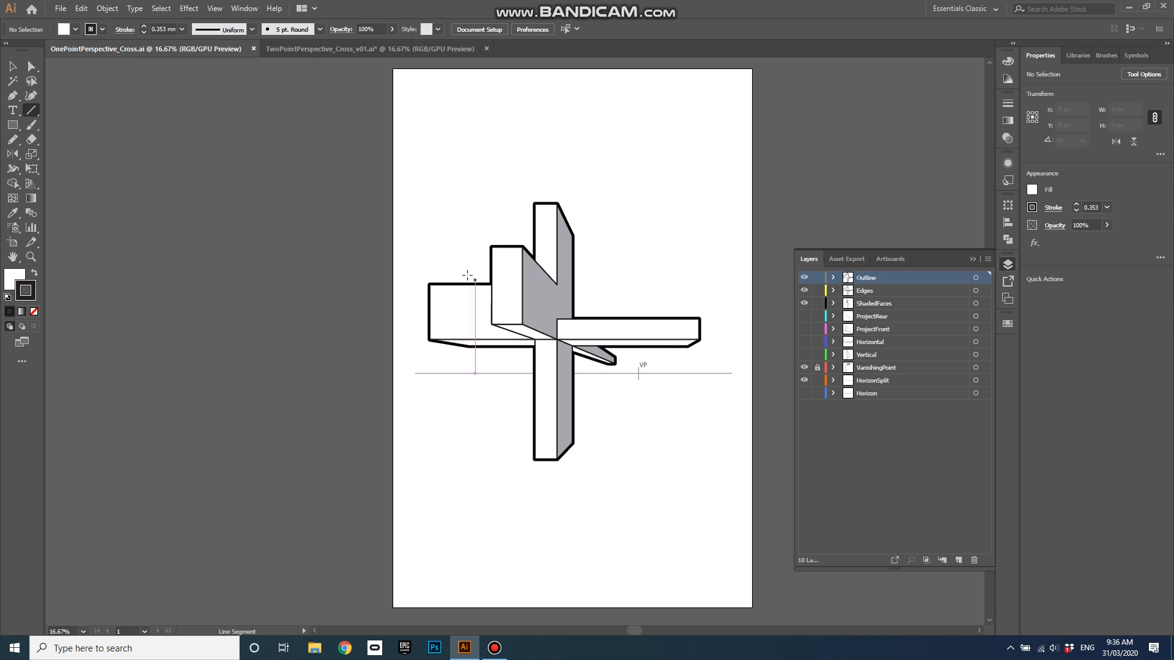
left_click(336, 50)
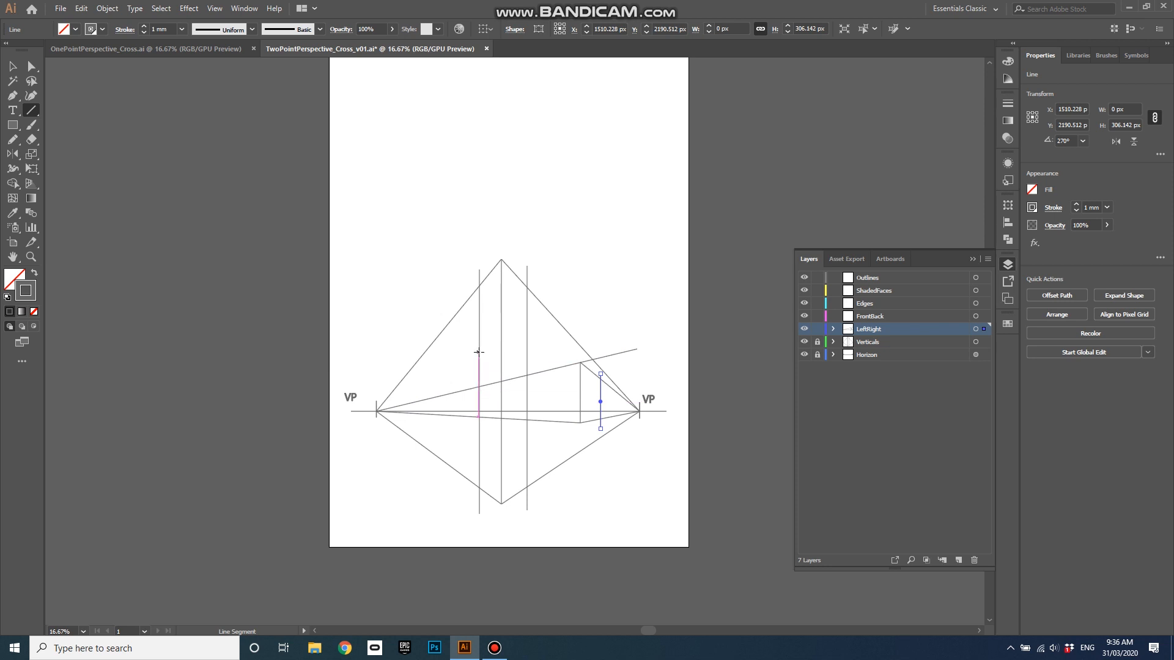
left_click_drag(376, 410, 485, 340)
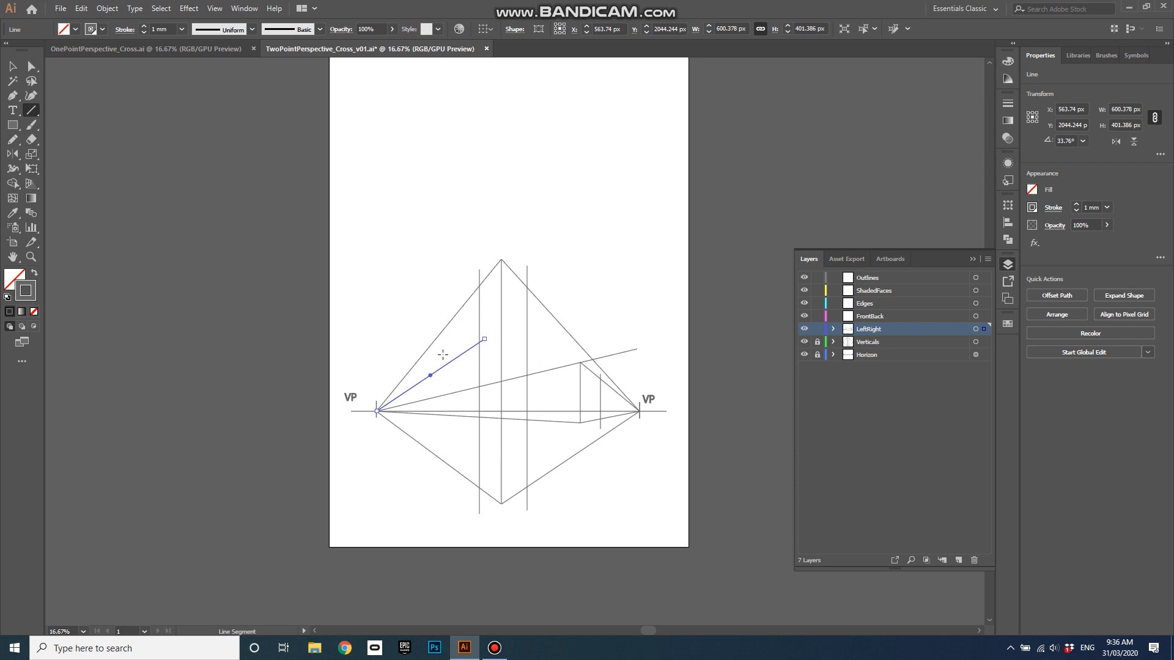
Draw a vertical about 415 px tall across the left vanishing point's lines and move it to about X 564, Y 2187 px
left_click_drag(443, 355, 443, 429)
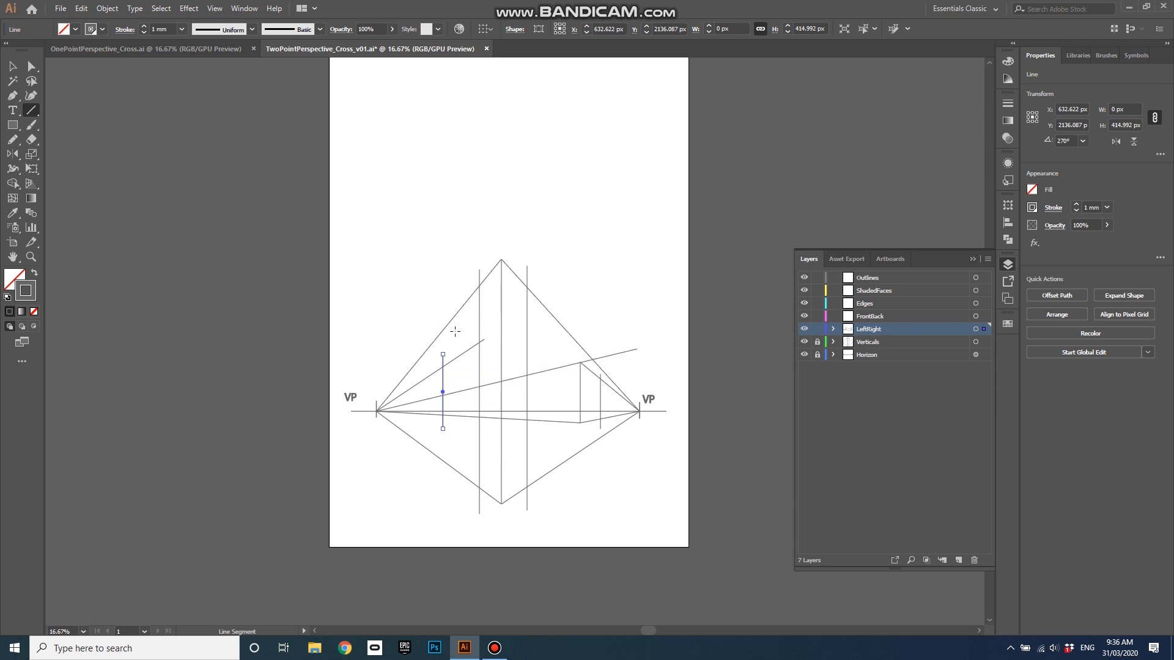
key("v")
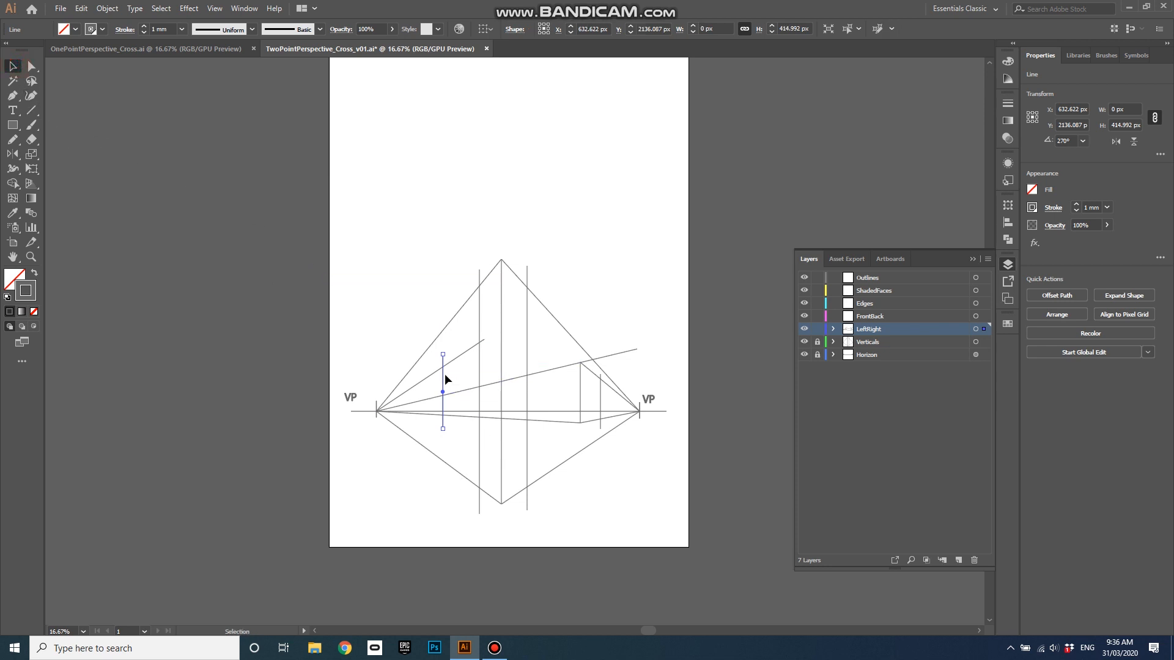
left_click_drag(445, 377, 430, 383)
Make FrontBack the active layer and lock the LeftRight layer
left_click(906, 416)
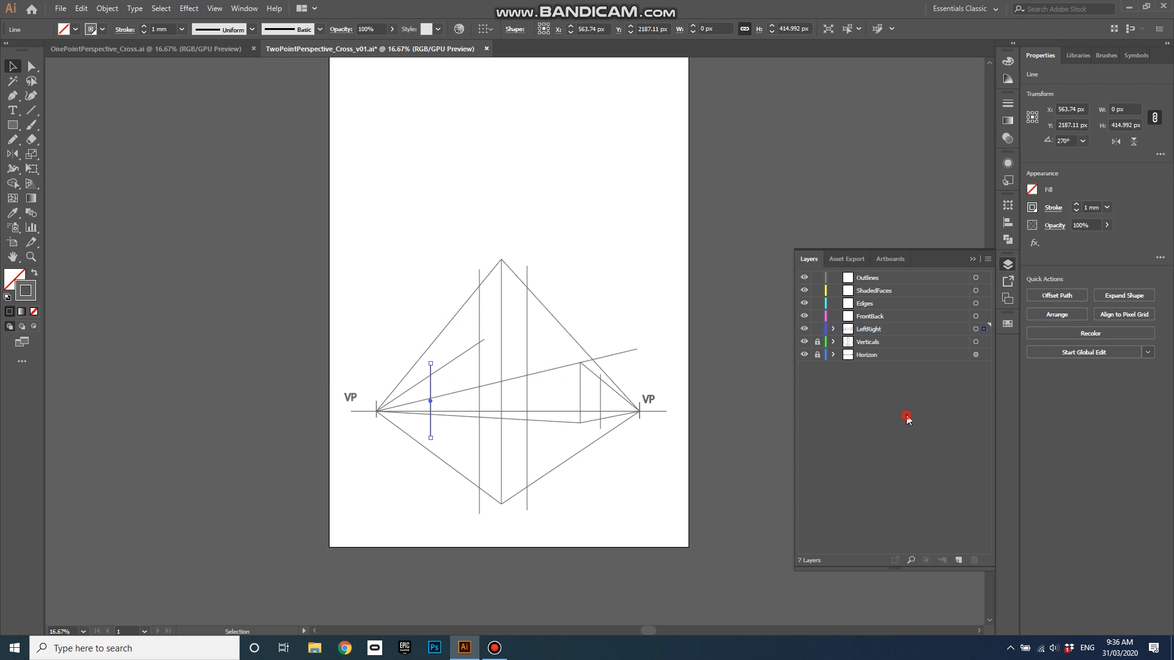
left_click(919, 317)
left_click(975, 316)
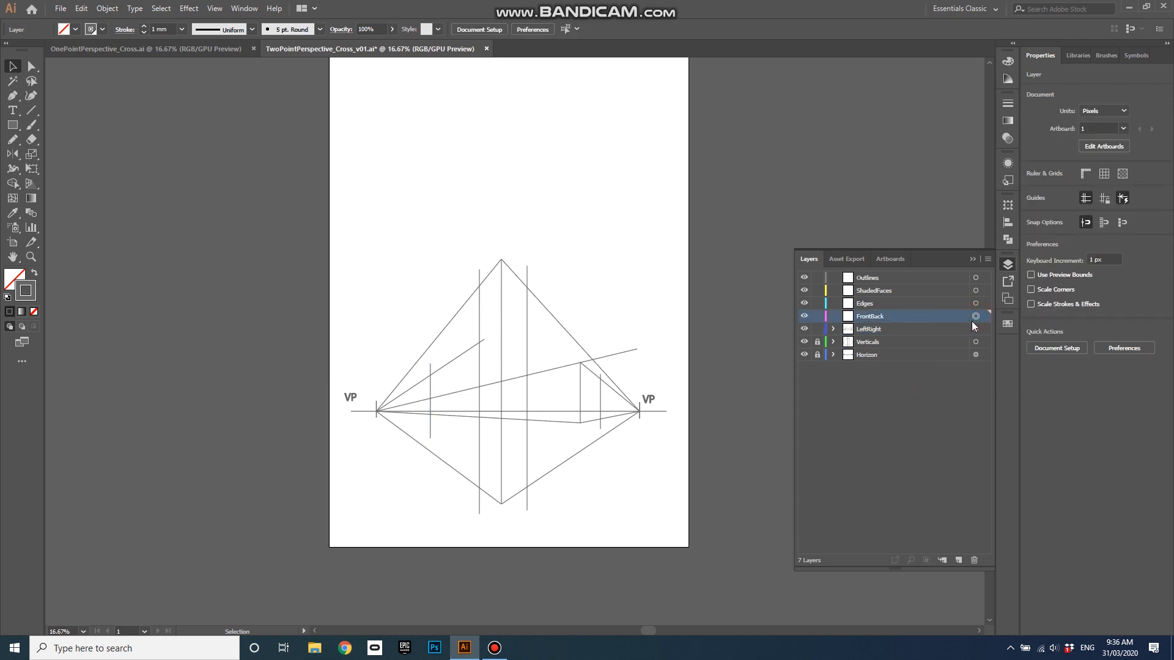
left_click(817, 329)
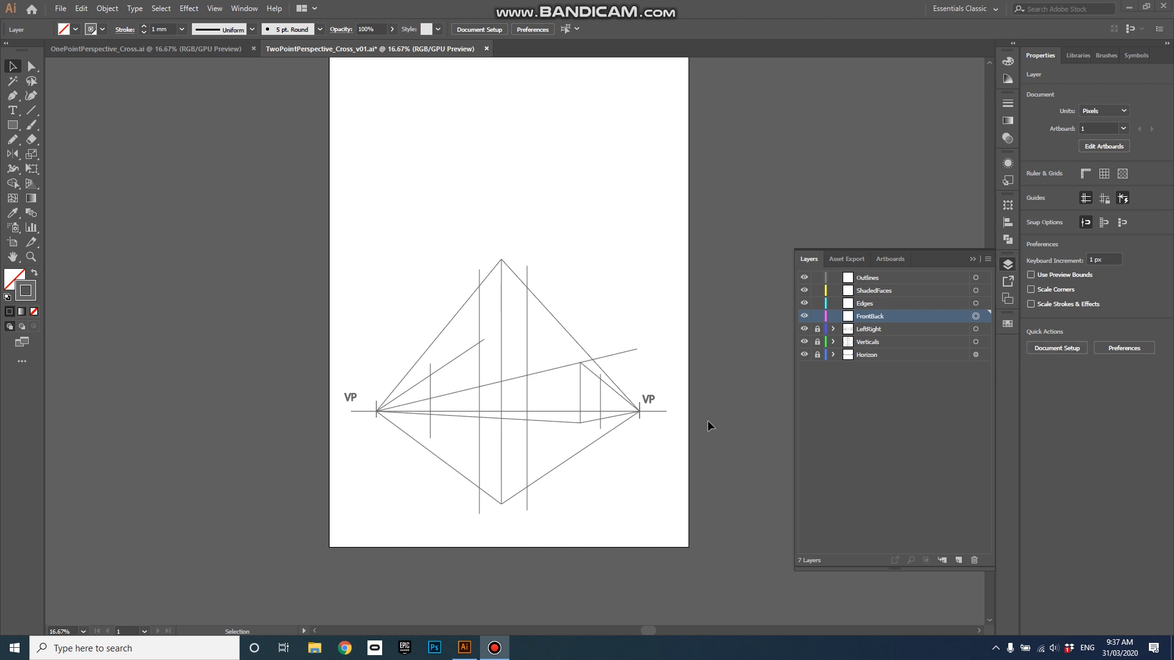
Draw a line from the right vanishing point through the 33.8° line's crossing with the left vertical, about 1041 px wide, and deselect it
left_click(31, 110)
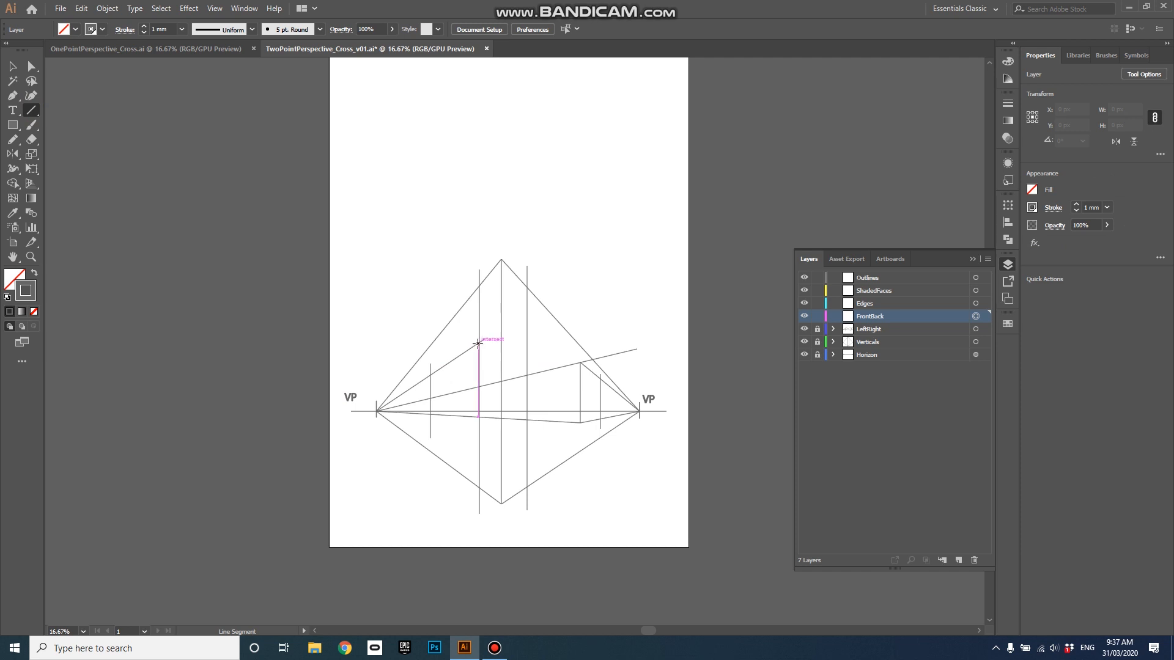
mouse_move(478, 343)
left_mouse_down()
mouse_move(468, 336)
mouse_move(483, 339)
left_mouse_up()
mouse_move(639, 411)
left_mouse_down()
mouse_move(426, 312)
mouse_move(480, 342)
mouse_move(452, 330)
left_mouse_up()
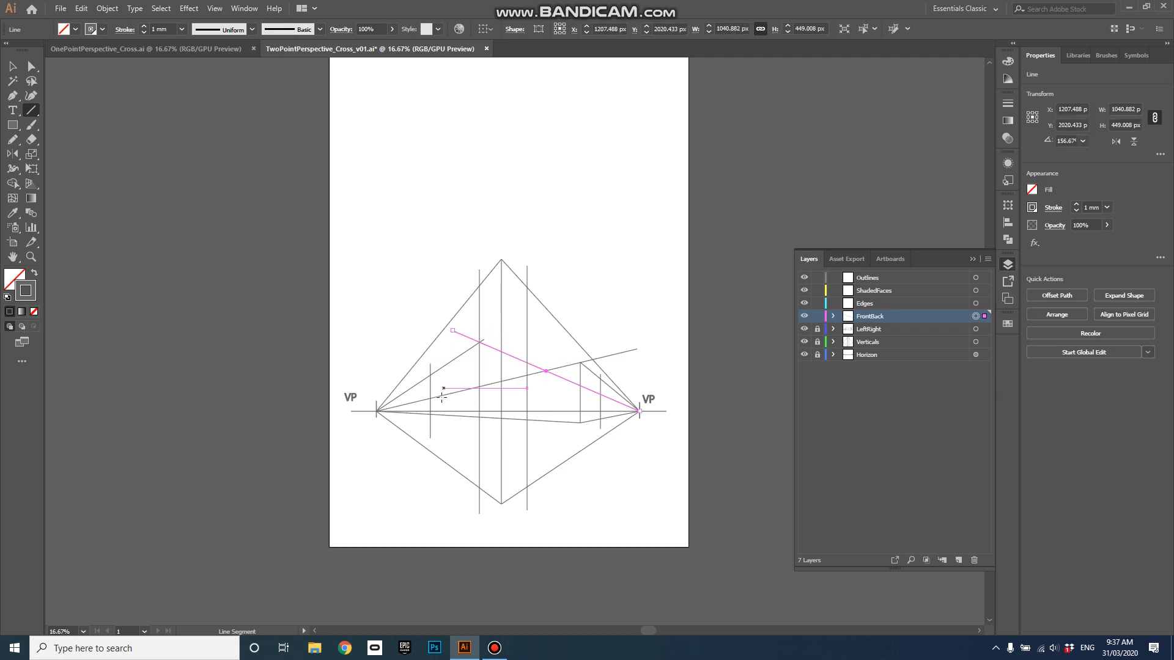
left_click_drag(507, 380, 500, 333)
left_click(608, 472, "ctrl")
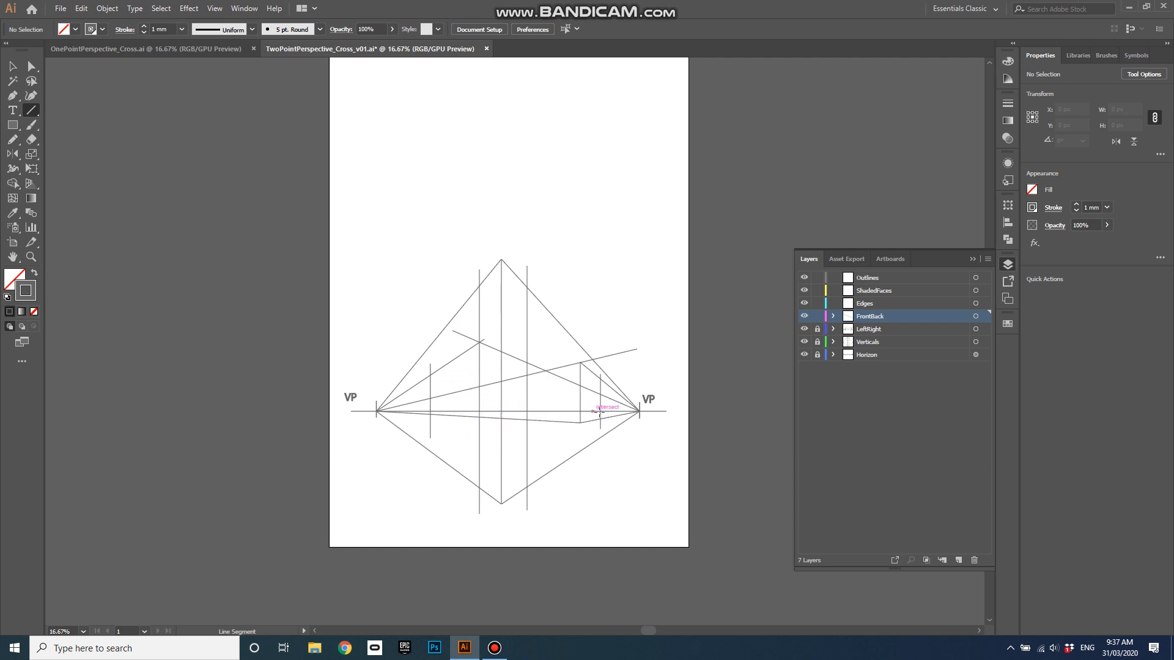
Draw a line from the right vanishing point slightly below the horizon, about 1099 px wide, and a vertical about 643 px tall near X 714 px
left_click_drag(639, 412, 442, 419)
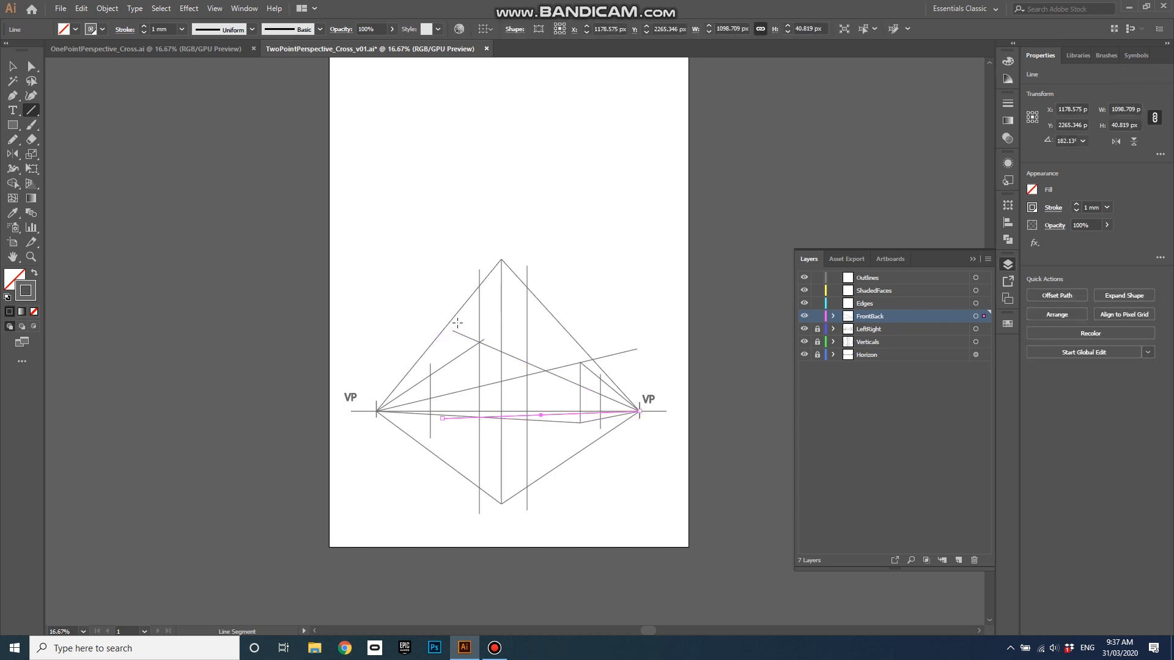
left_click_drag(457, 323, 458, 438)
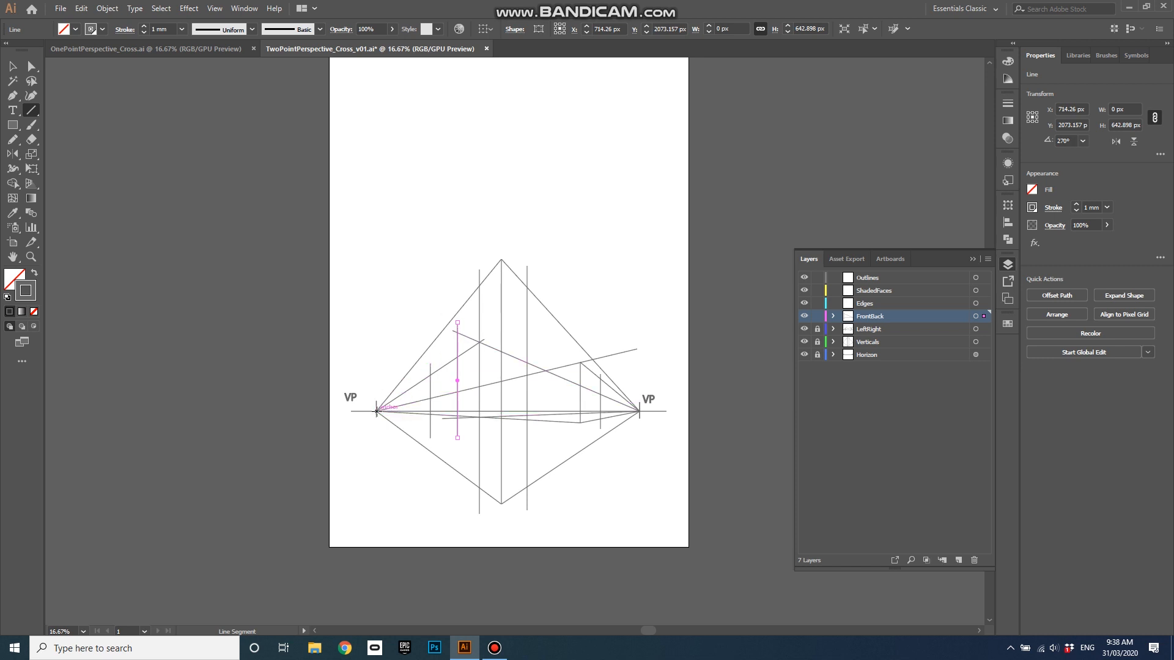
Draw two lines from the left vanishing point, one rising at about 44.2° and 944 px wide, one at about 354.8° and 1376 px wide
left_click_drag(377, 411, 546, 246)
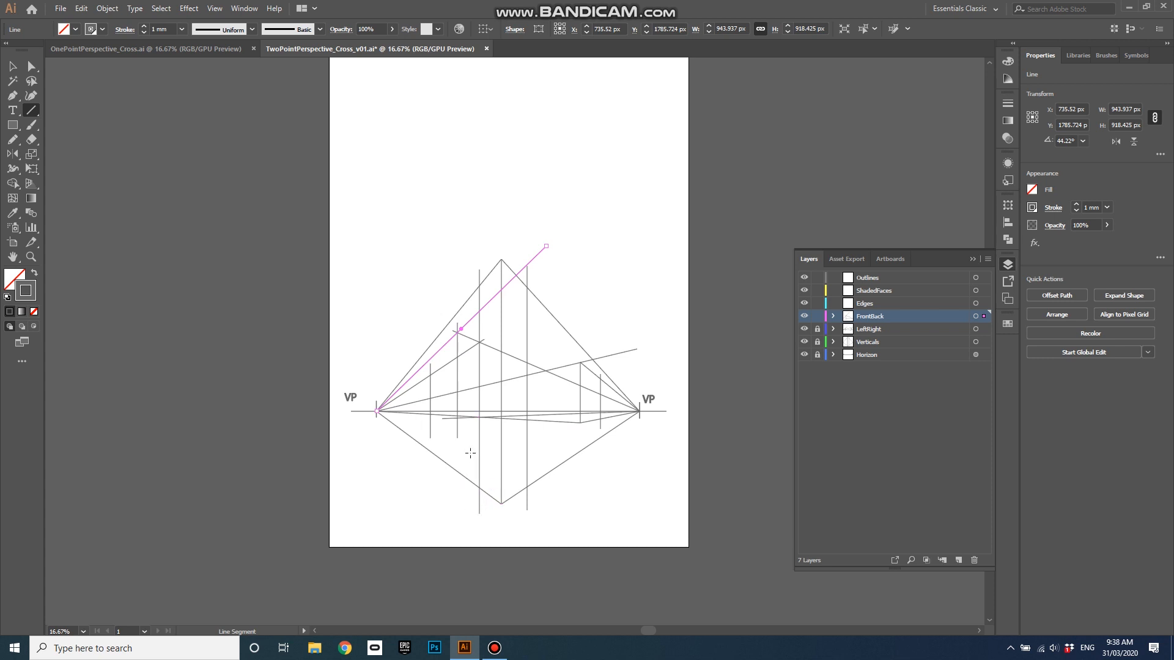
left_click_drag(600, 429, 460, 430)
key("ctrl+z")
left_click(391, 365, "ctrl")
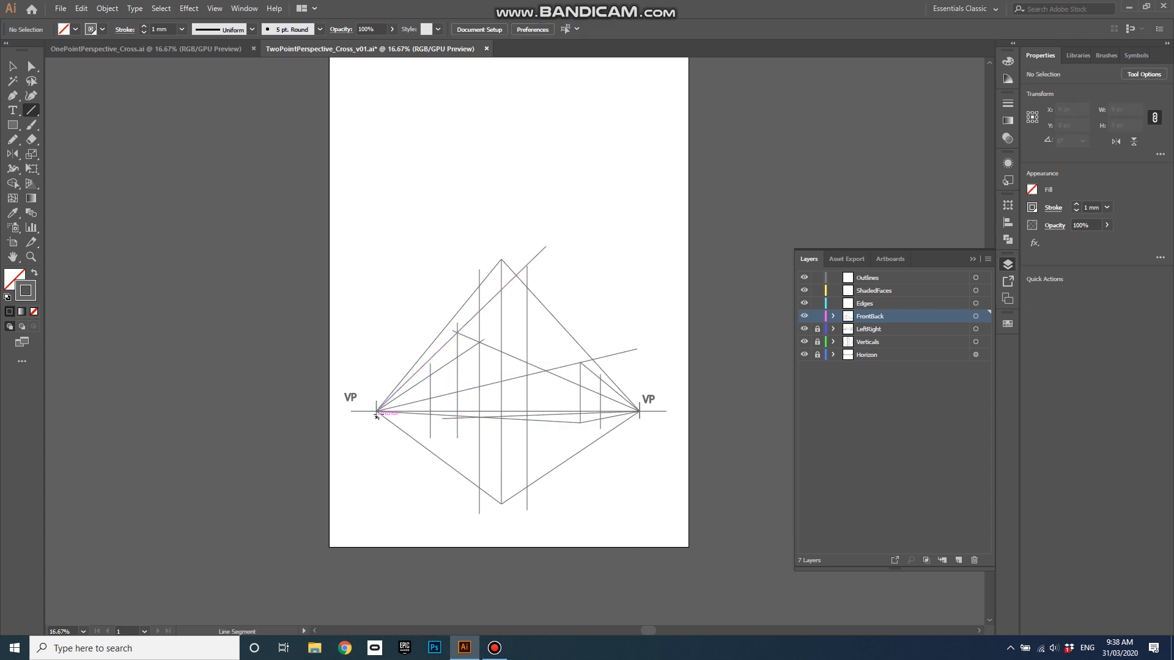
left_click_drag(378, 411, 623, 433)
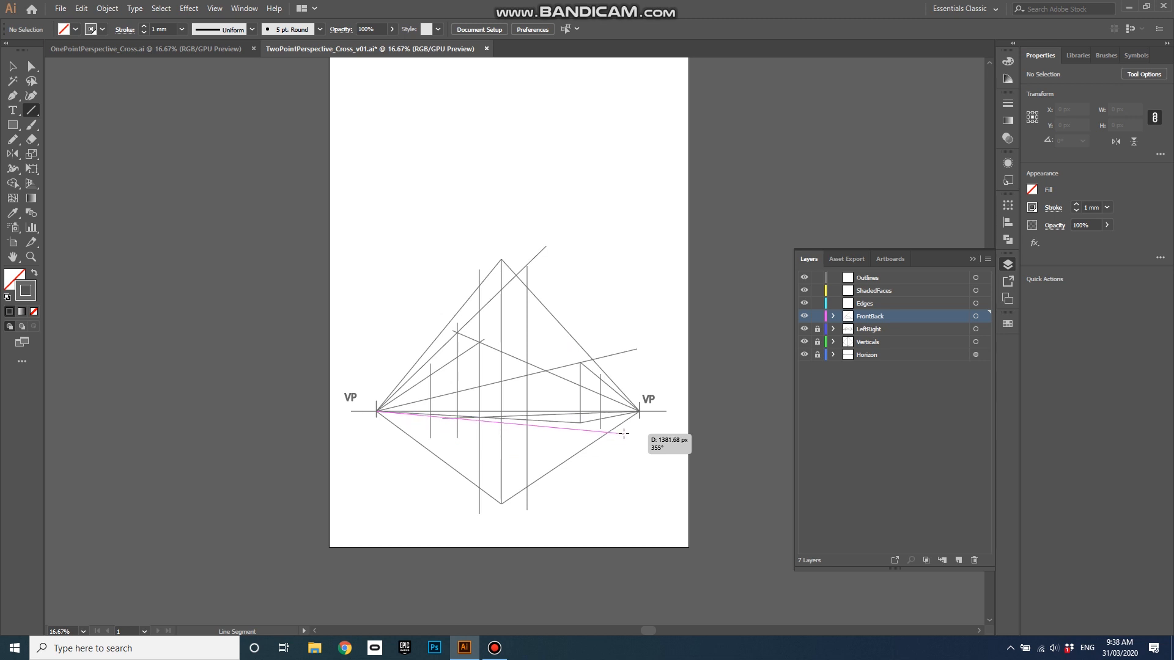
left_click_drag(623, 434, 624, 433)
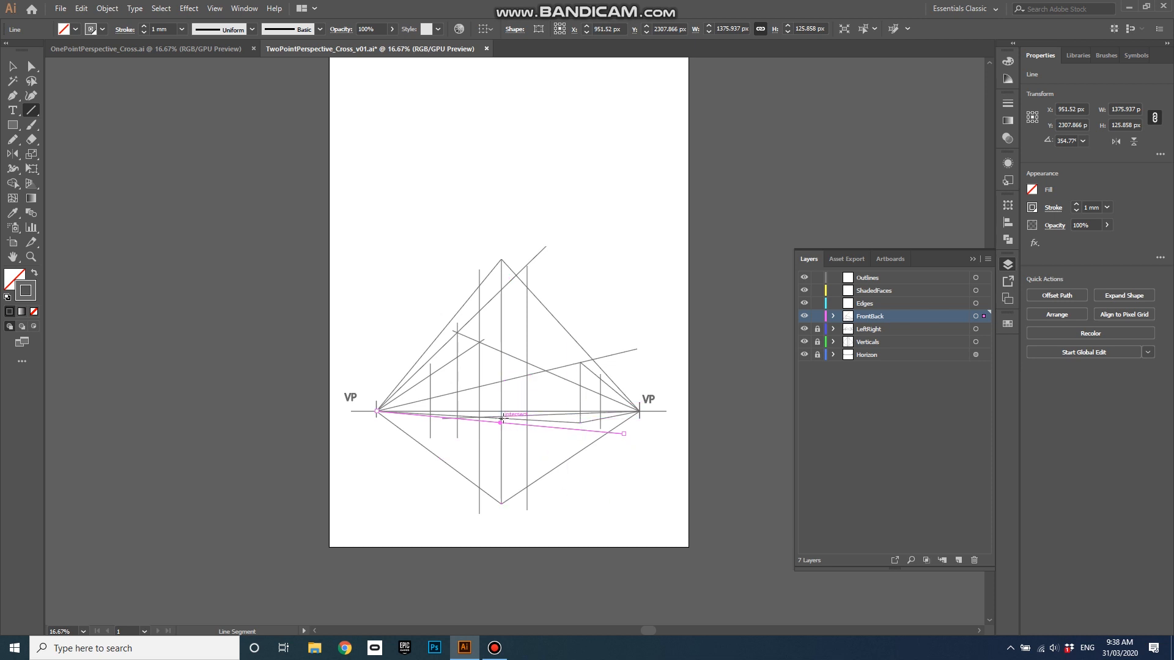
left_click_drag(639, 412, 474, 430)
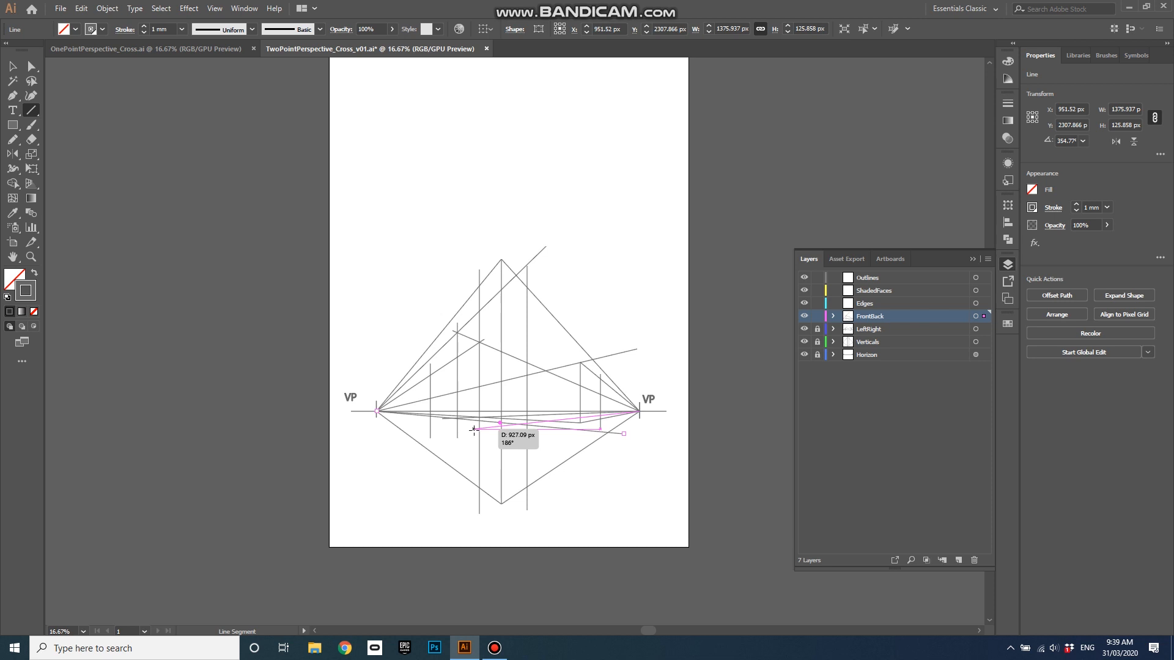
left_click_drag(473, 430, 436, 422)
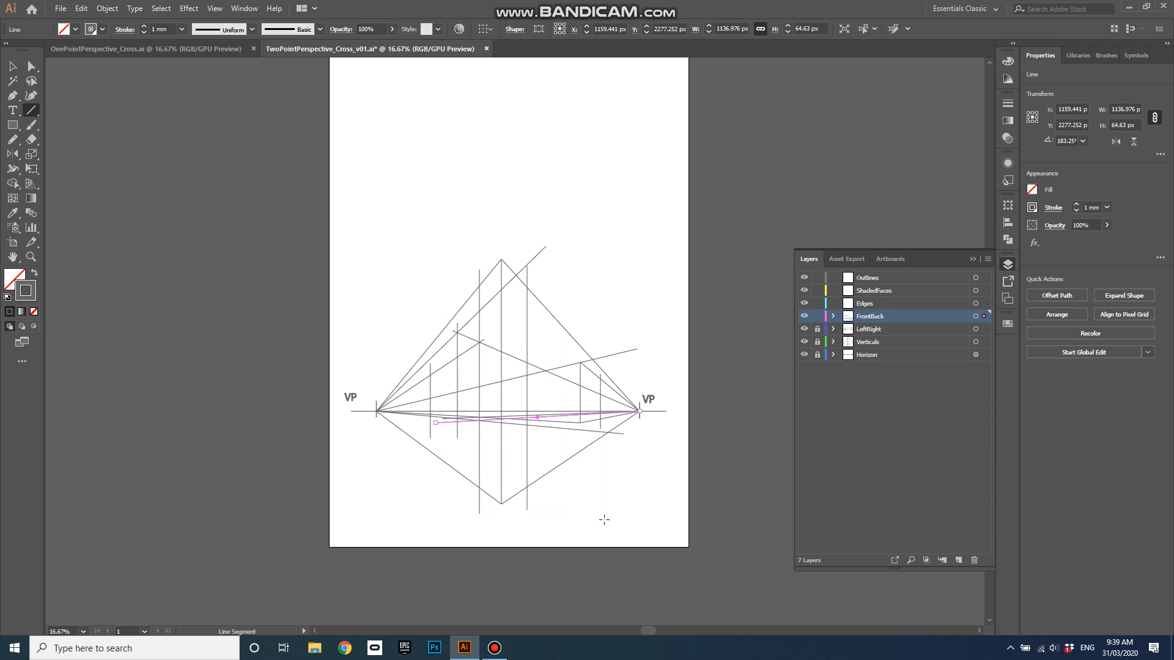
key("ctrl+z")
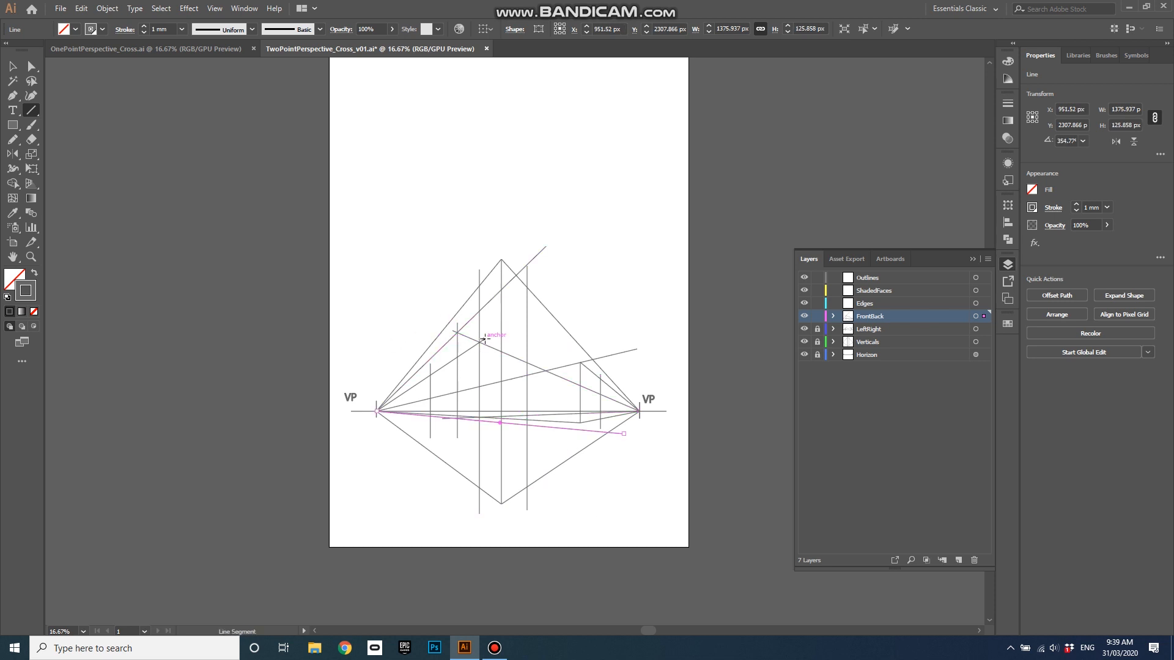
Extend the 33.8° line by about 534 px in width and add two lines to the right vanishing point, about 915 and 897 px wide
left_click_drag(483, 338, 580, 275)
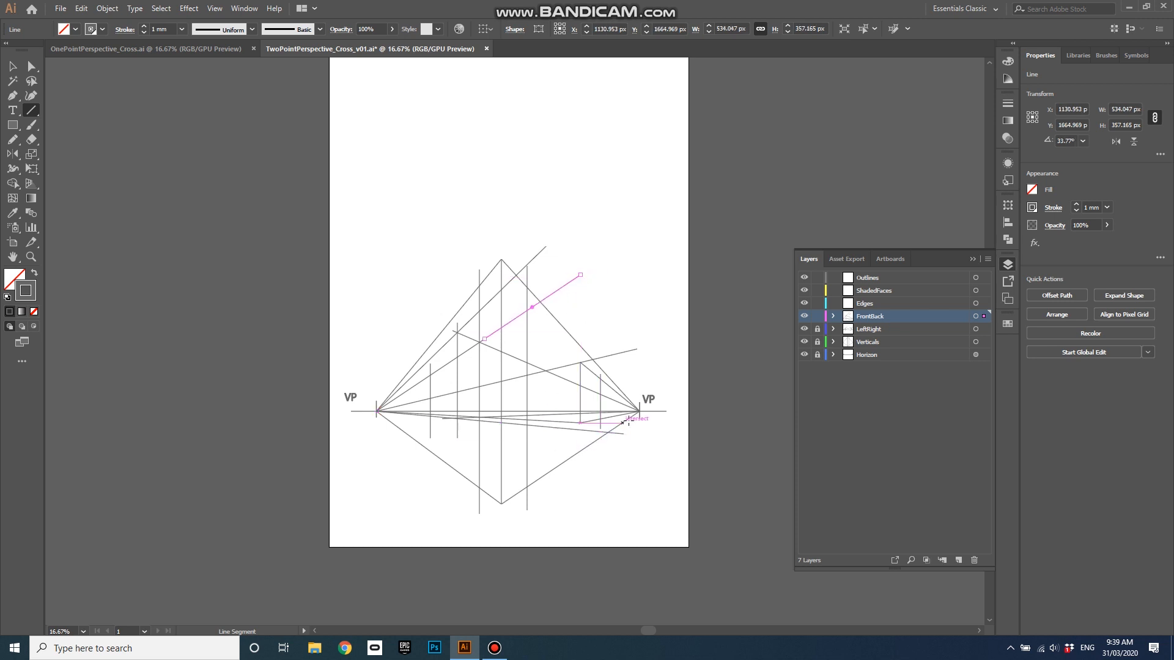
left_click_drag(639, 411, 476, 312)
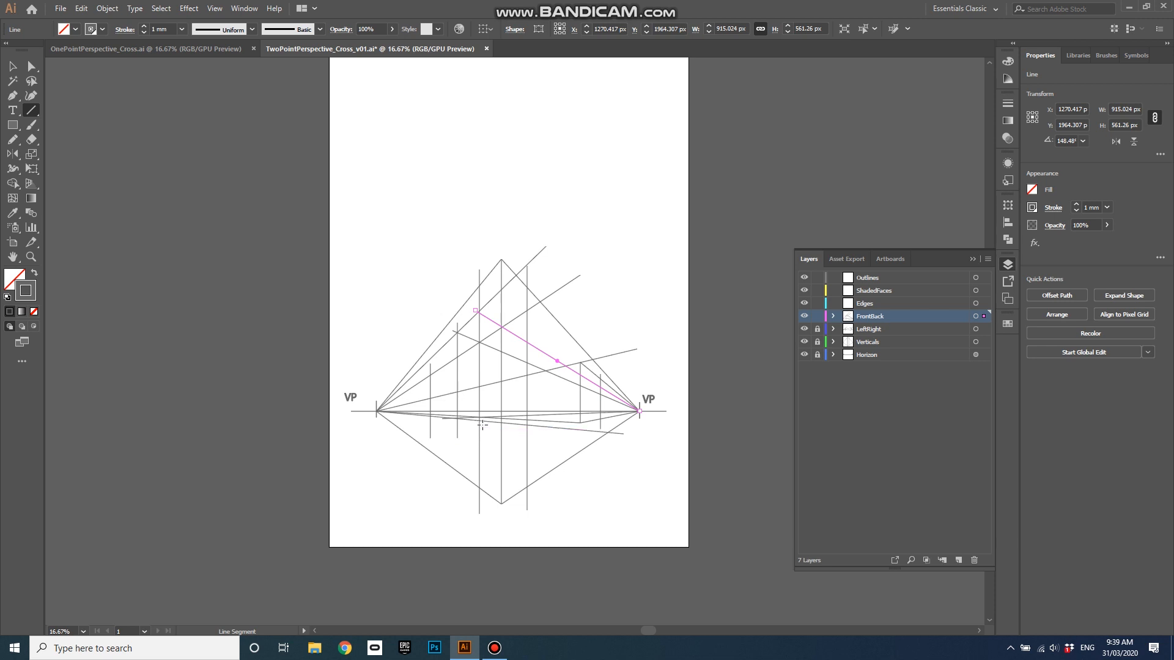
left_click_drag(479, 420, 640, 411)
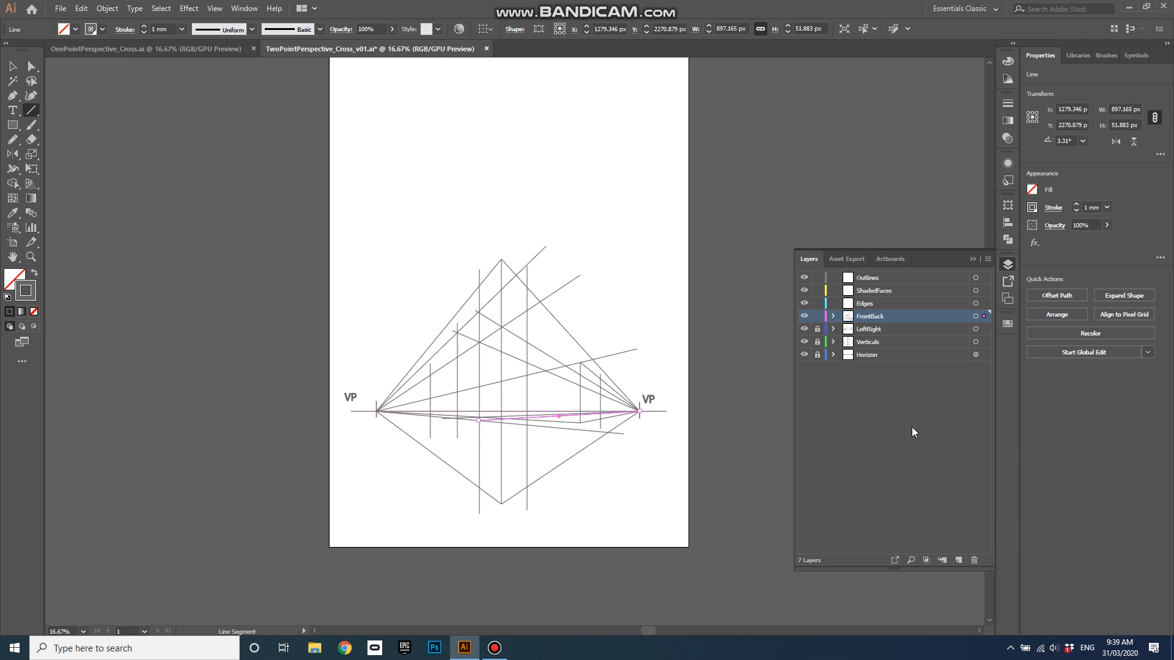
Make Edges the active layer and lock the FrontBack layer
left_click(975, 304)
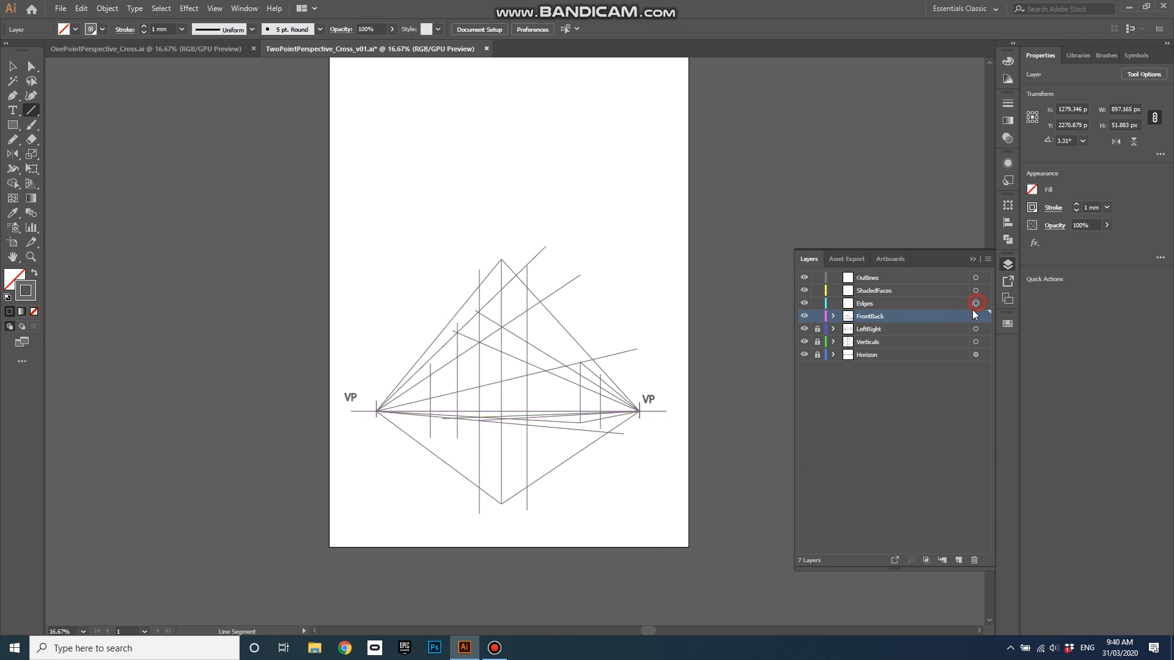
left_click(976, 305)
left_click(976, 305)
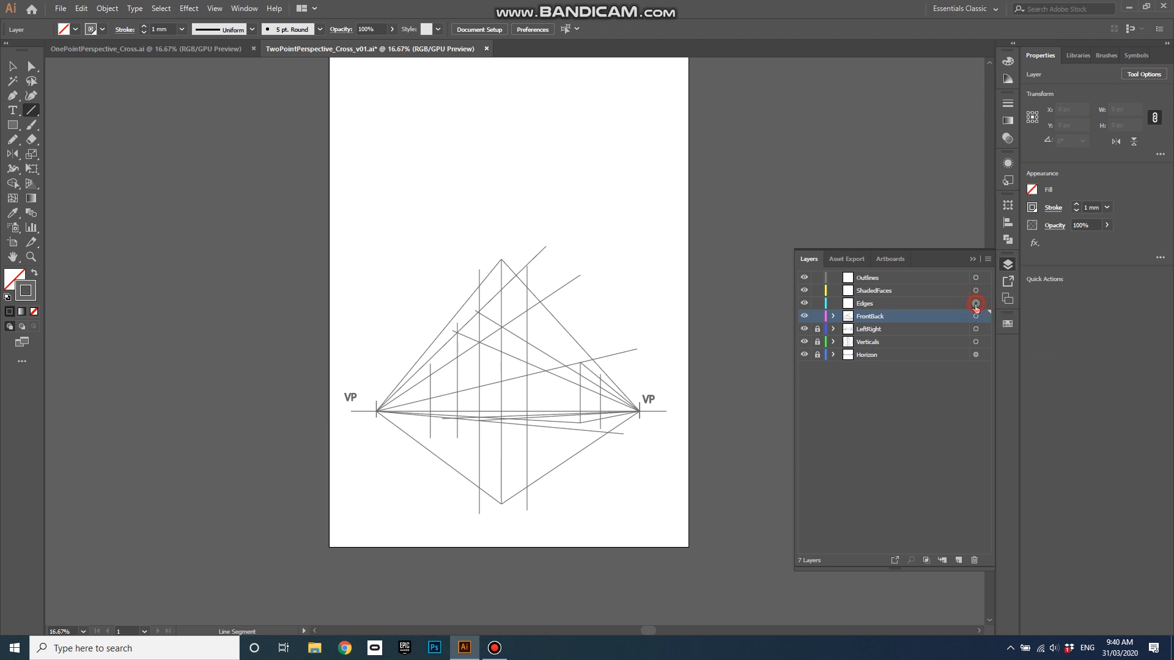
left_click(818, 317)
left_click(977, 317)
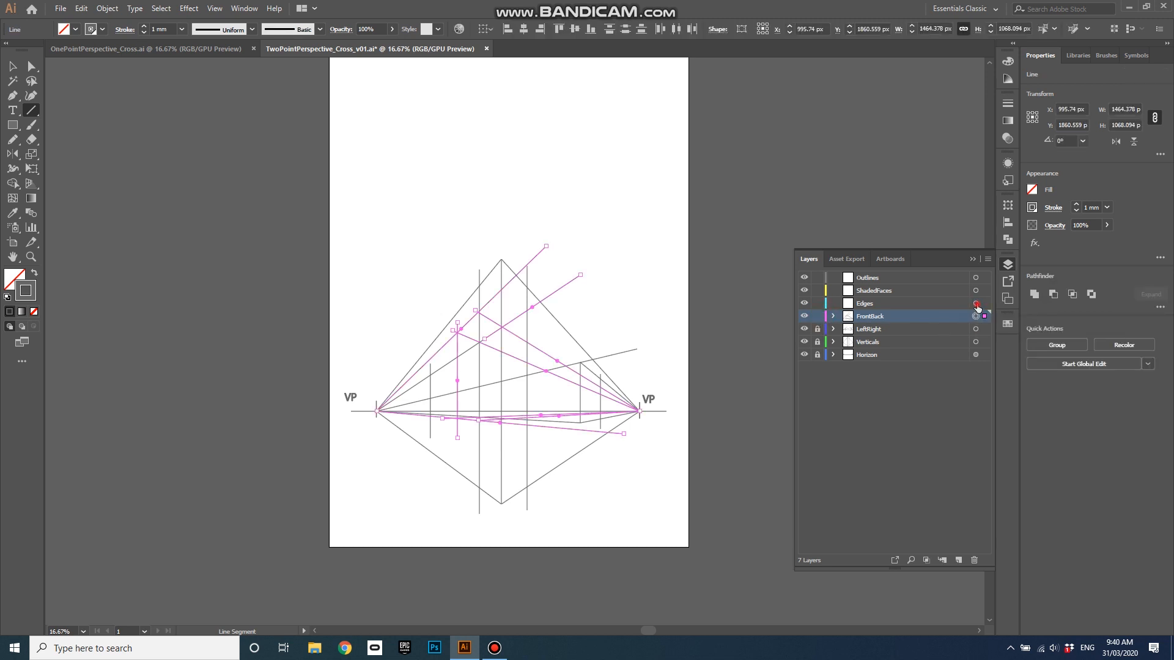
left_click(976, 304)
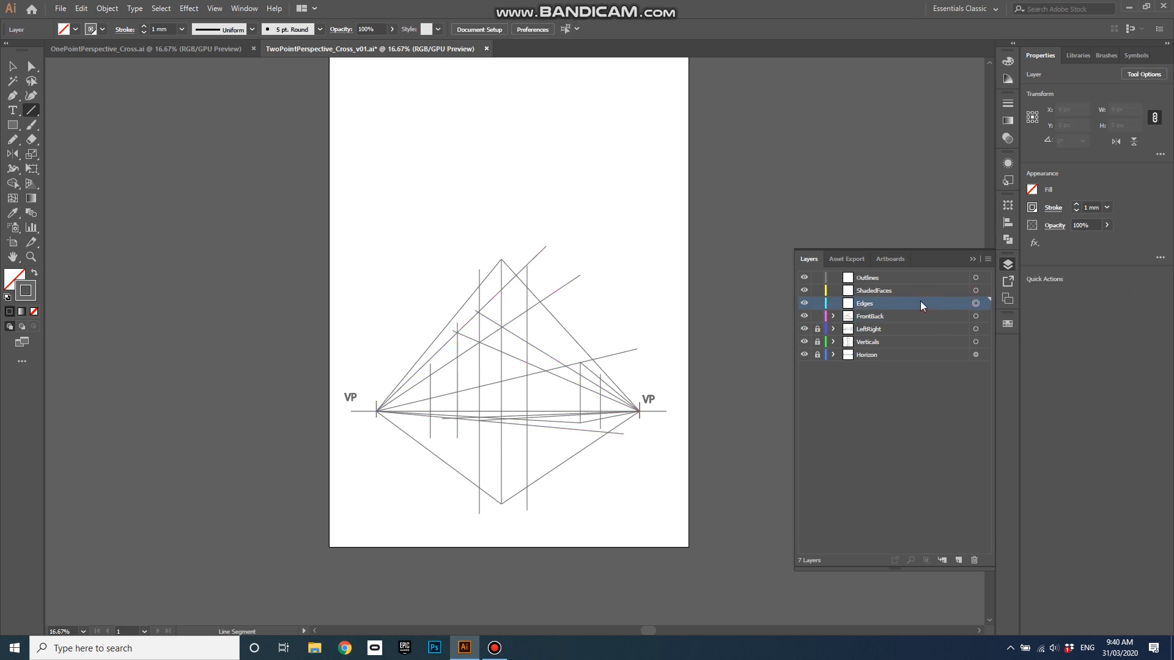
left_click(818, 316)
Set the stroke for the Edges lines to the green swatch with a 2 mm weight
left_click(1008, 324)
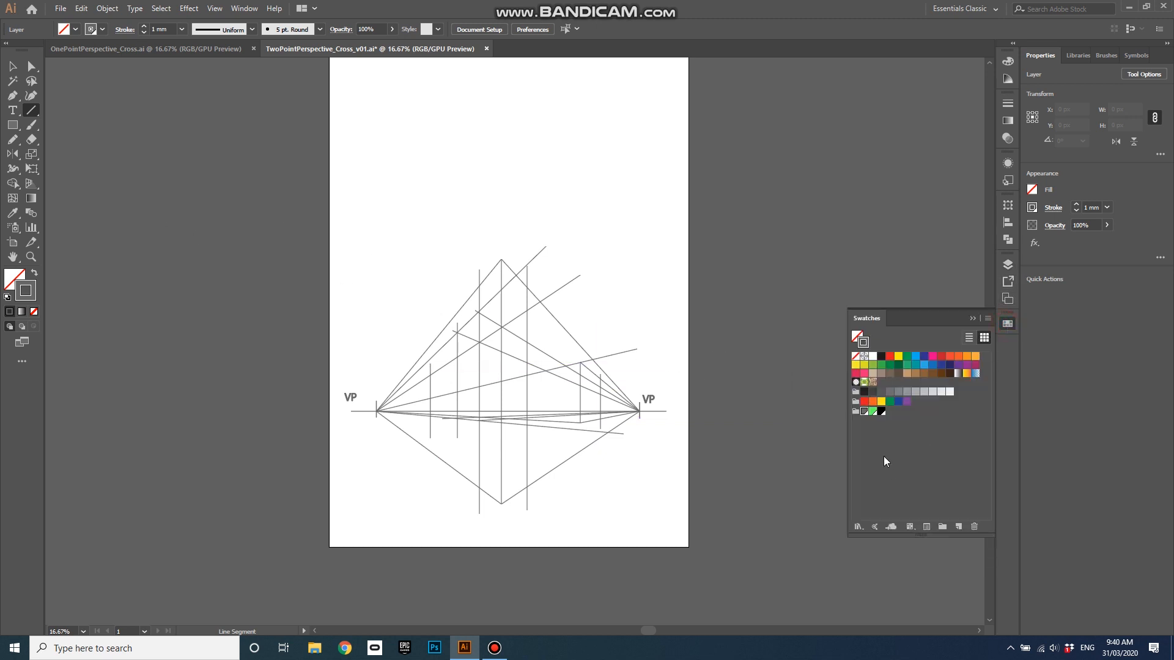
left_click(872, 413)
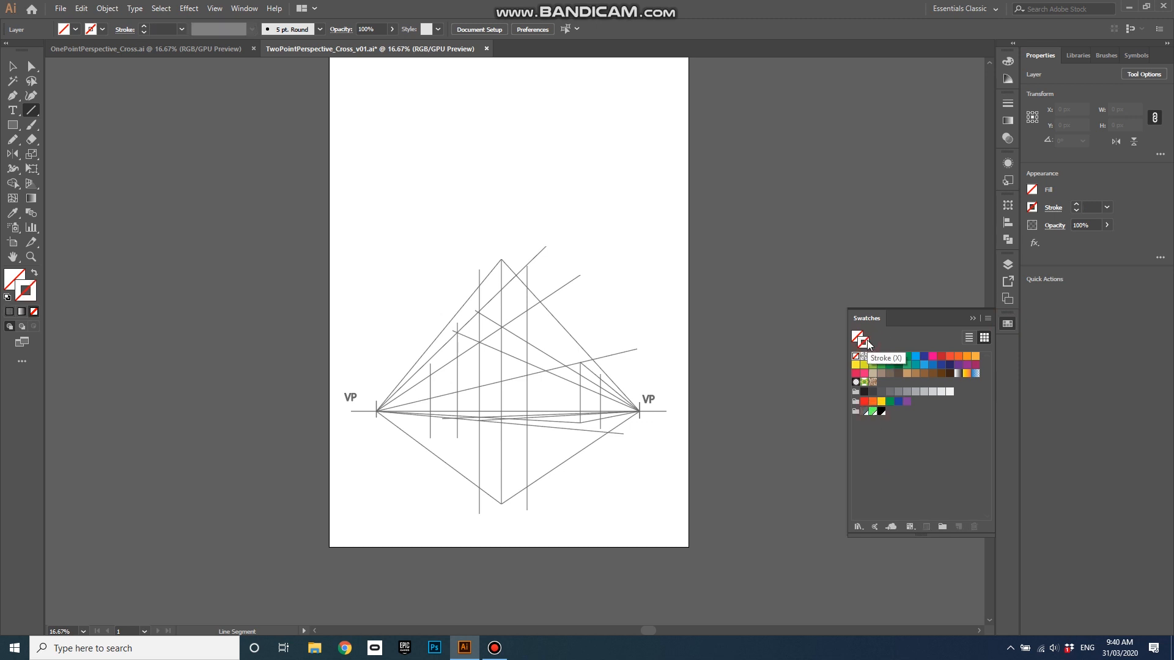
left_click(874, 412)
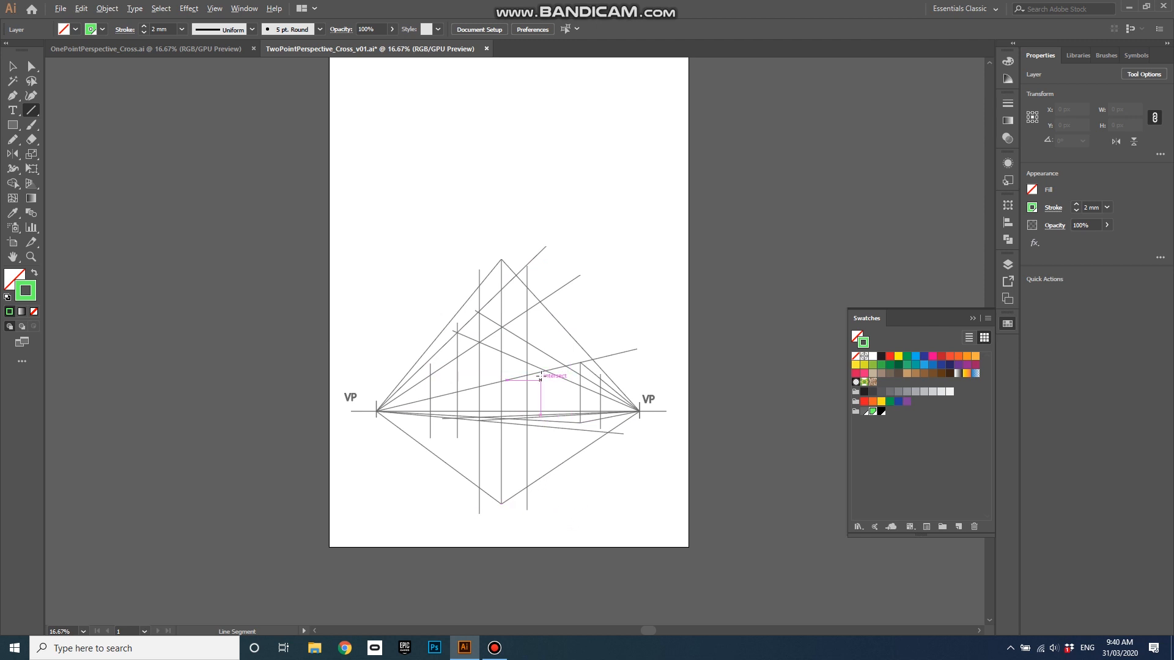
scroll(541, 377, "up", 1)
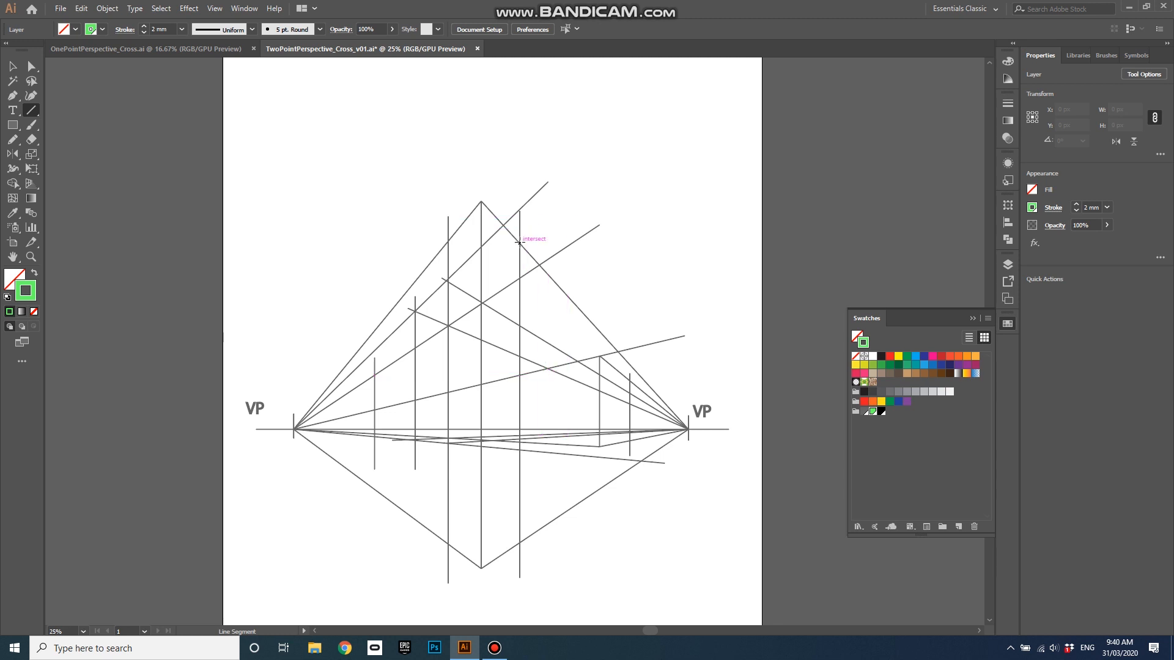
Trace the top of the cross in green with the Pen tool, outlining the left face below the apex plus the short edge descending right of it
left_click(13, 97)
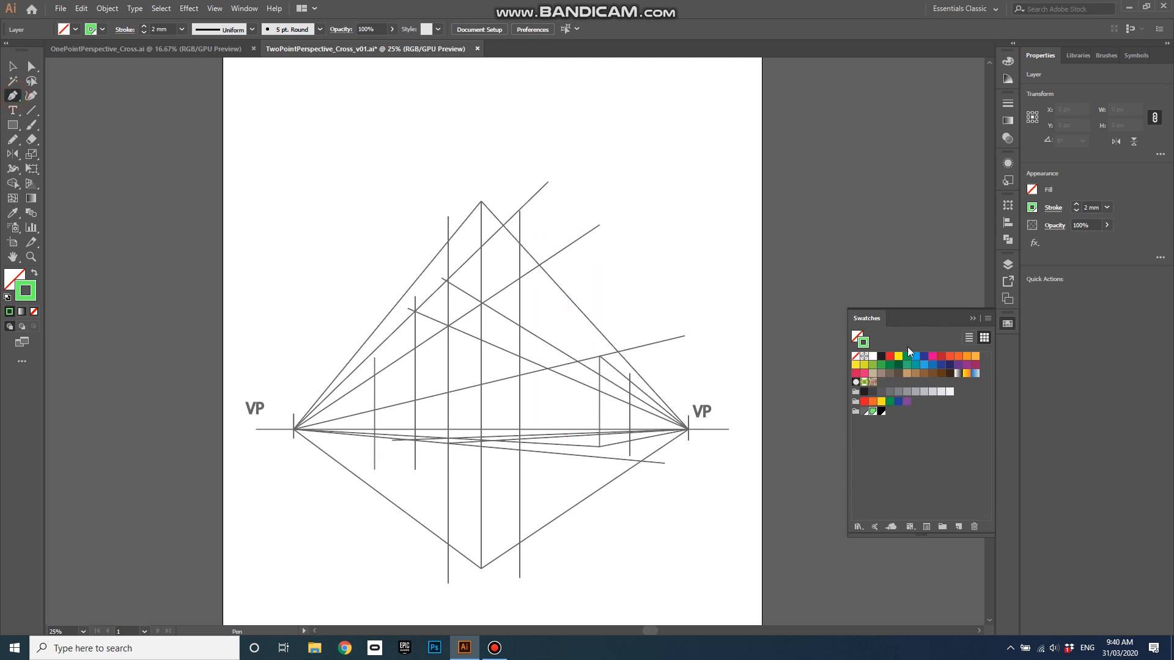
left_click(1008, 264)
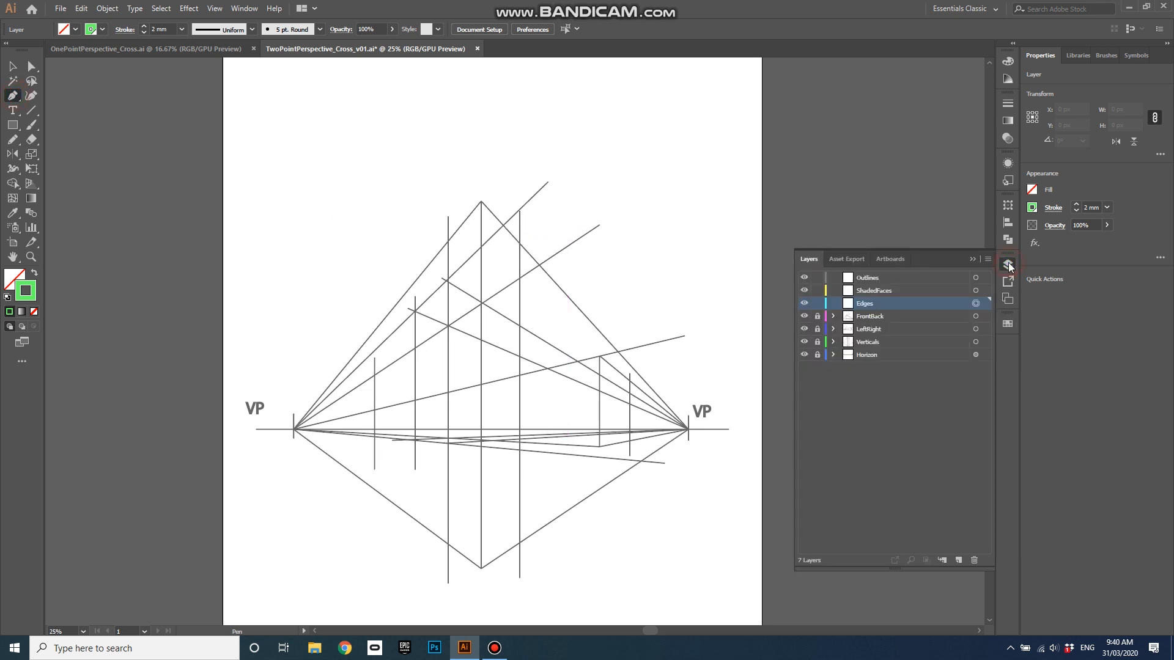
left_click(519, 243)
left_click(482, 202)
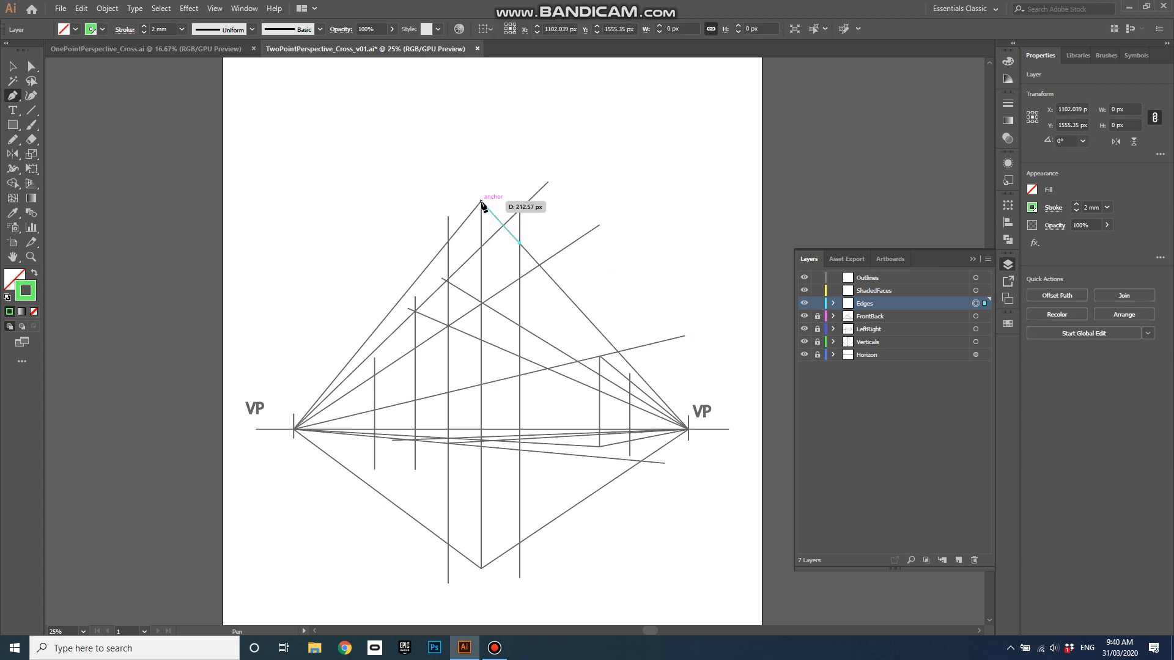
left_click(448, 241)
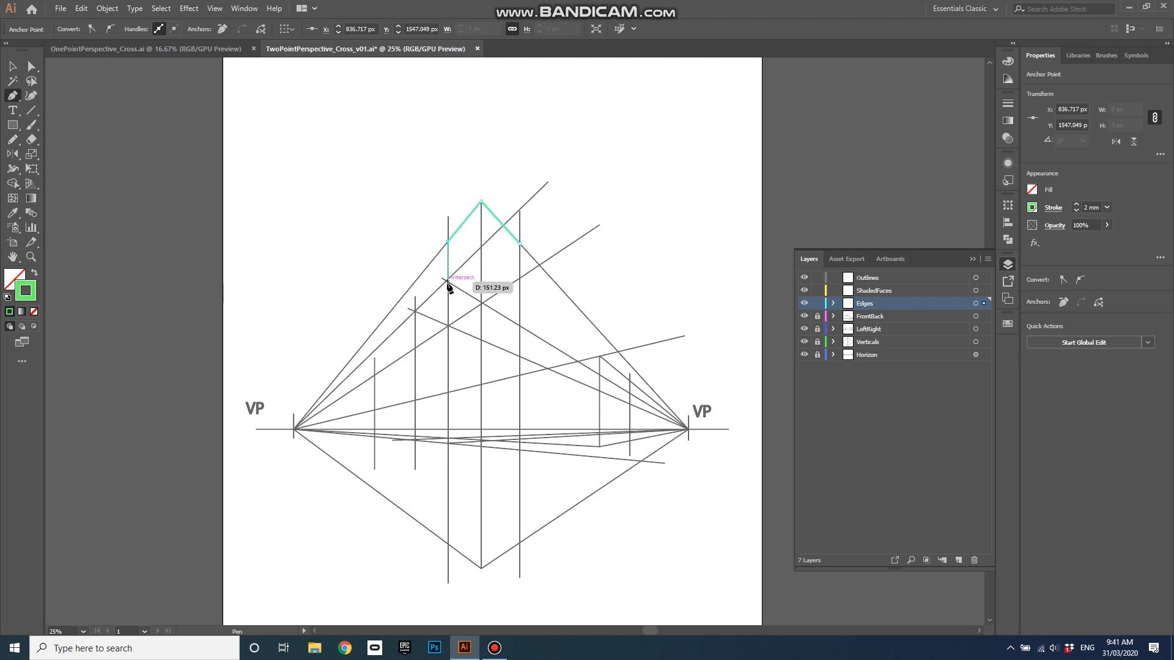
scroll(448, 281, "up", 4)
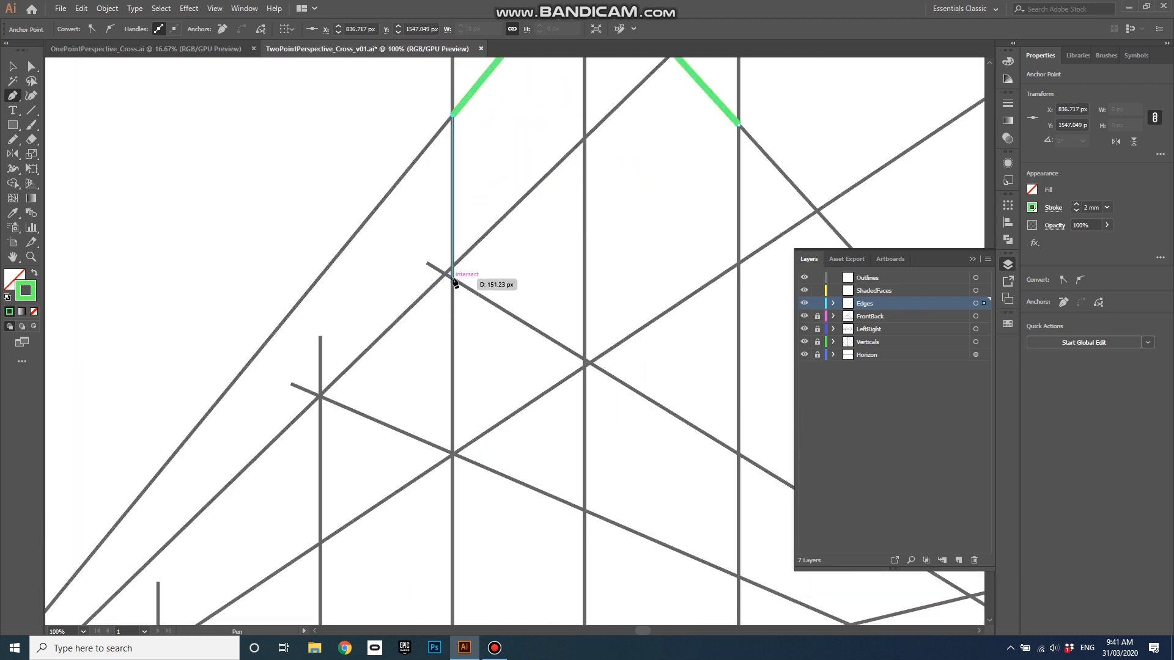
left_click(453, 280)
scroll(524, 340, "down", 2)
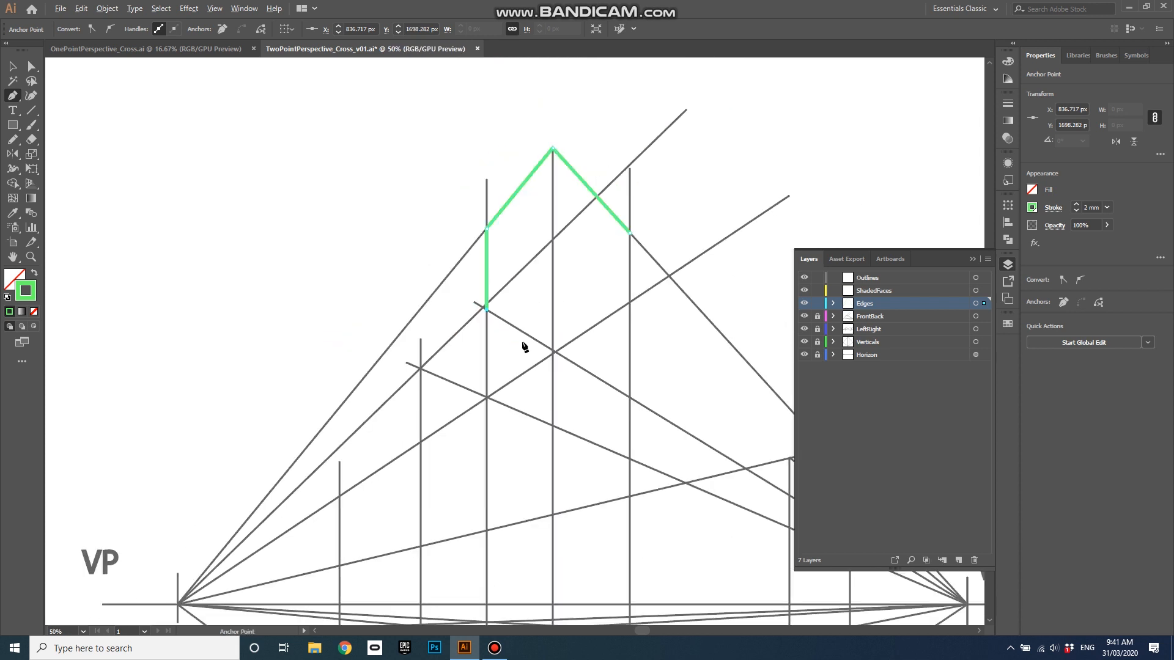
left_click(554, 352)
left_click(552, 148)
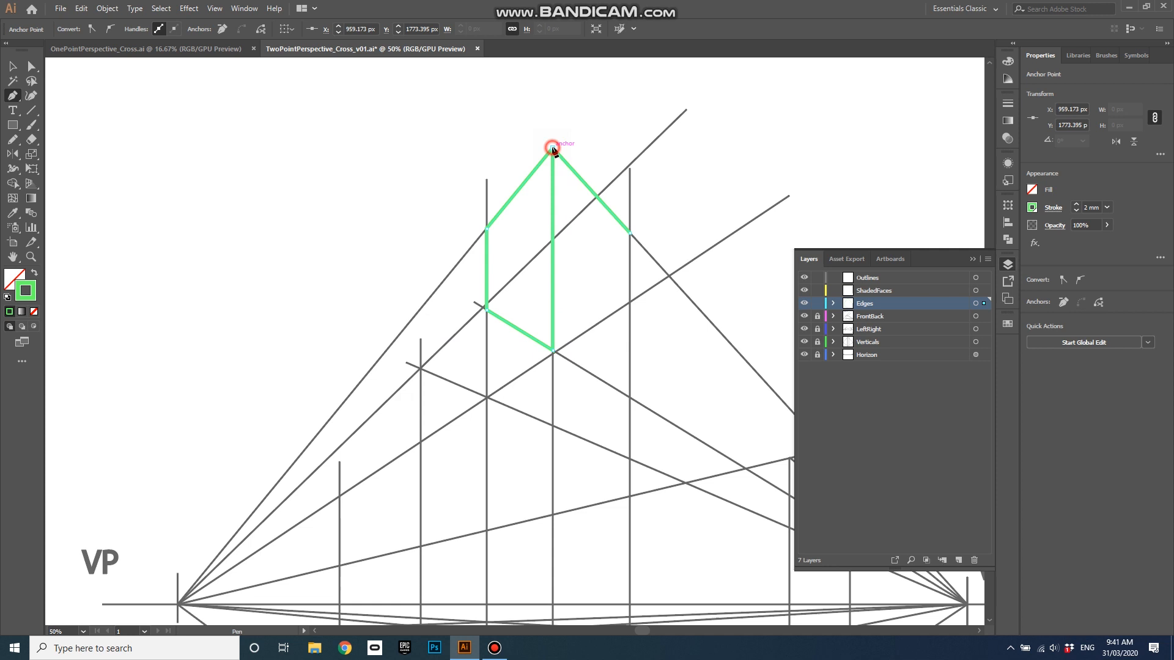
left_click(597, 133, "ctrl")
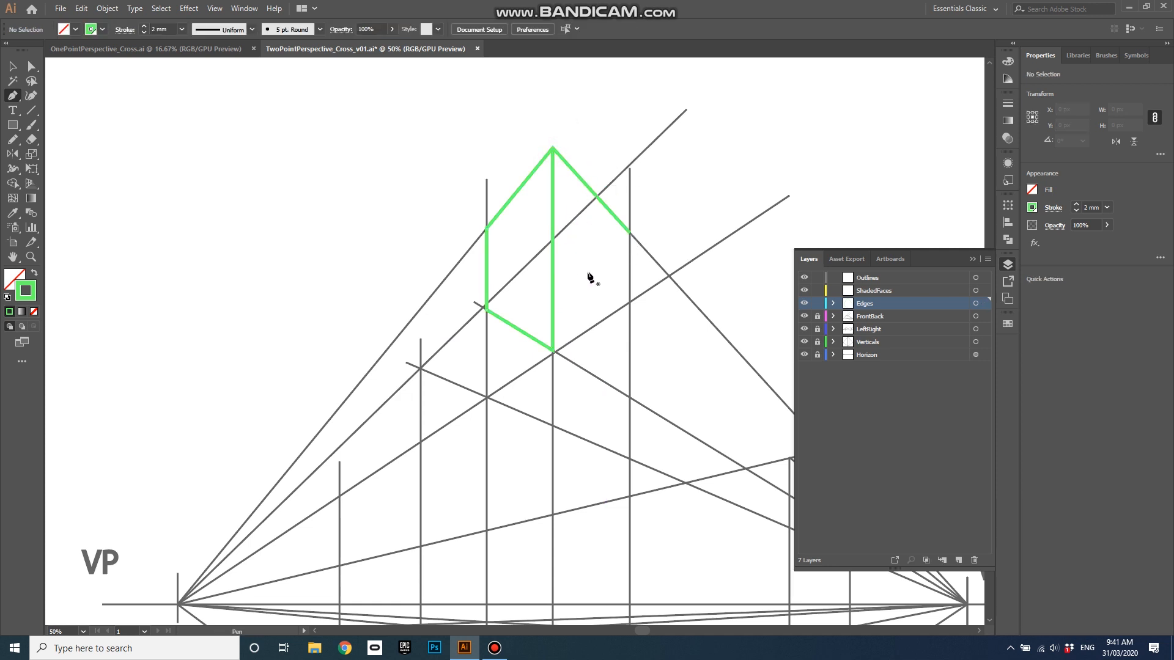
Lock the Edges layer, make the unlocked FrontBack layer active, and set its stroke to the dark grey swatch at 1 mm
scroll(535, 259, "down", 1)
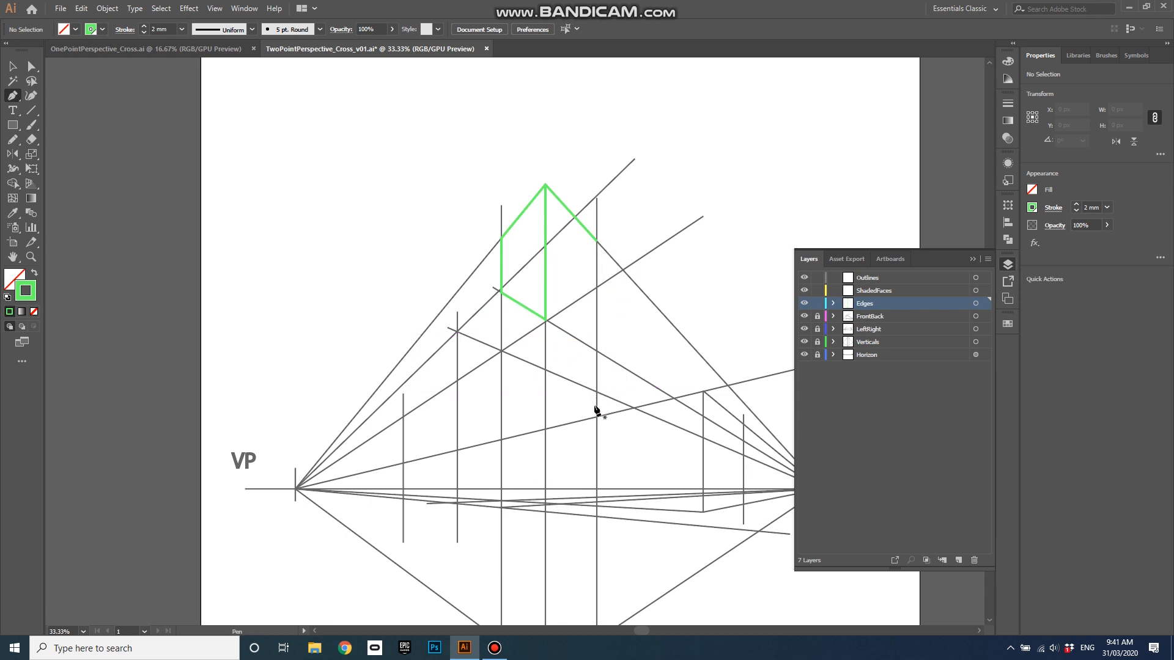
scroll(555, 338, "down", 1)
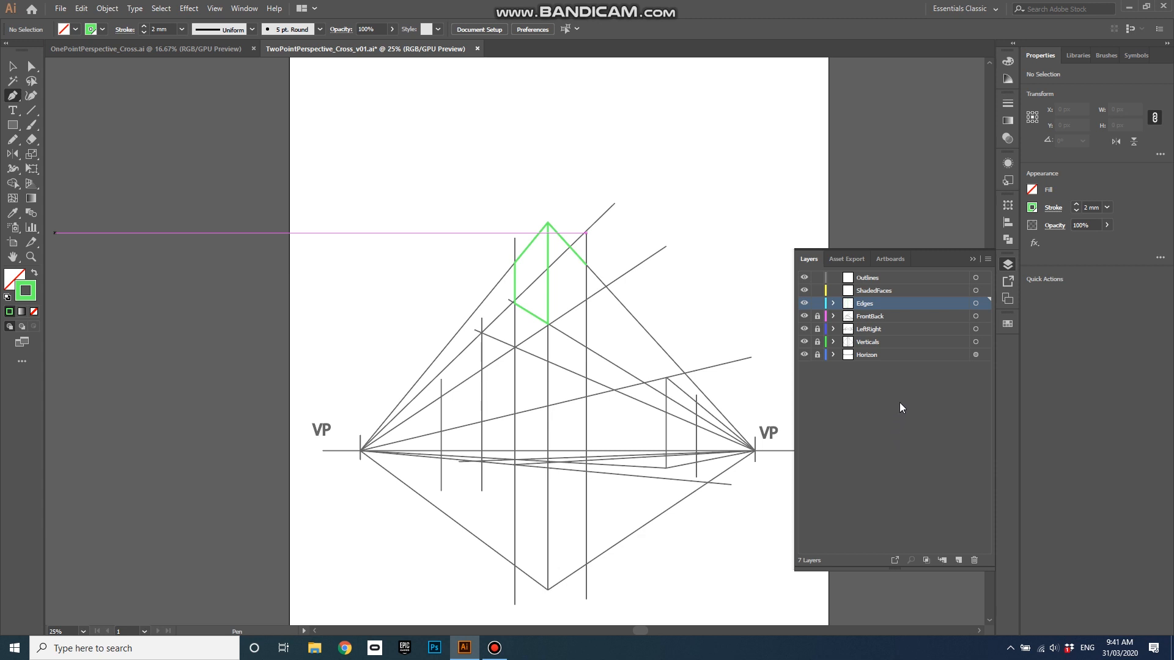
left_click(815, 304)
left_click(818, 316)
left_click(899, 316)
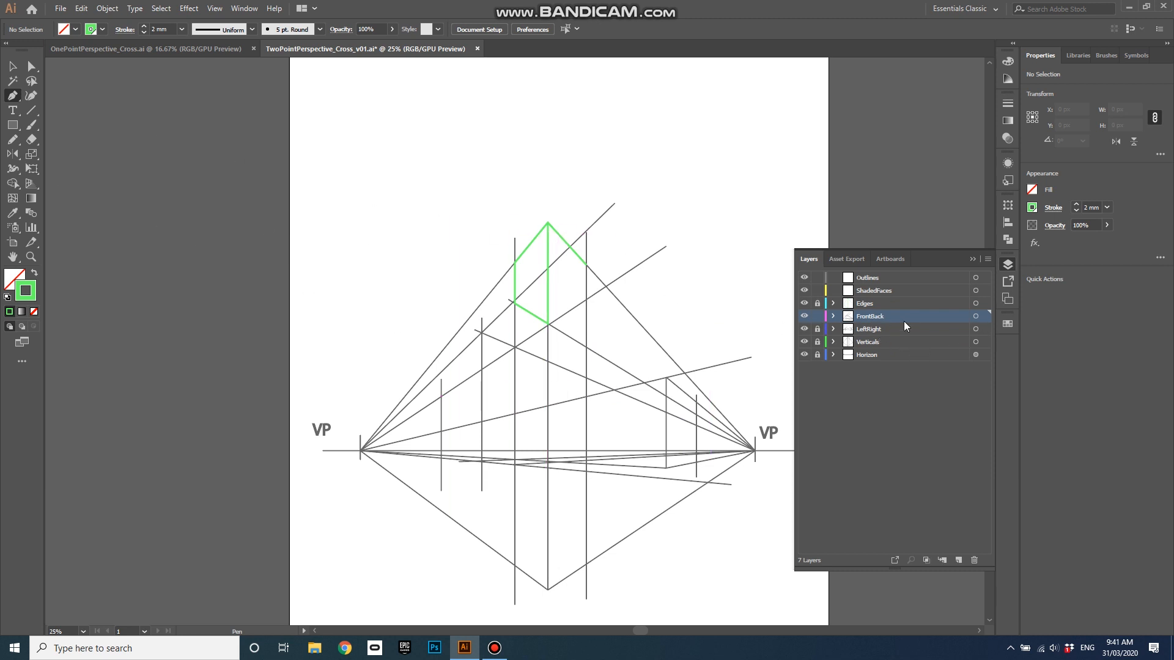
left_click(1007, 325)
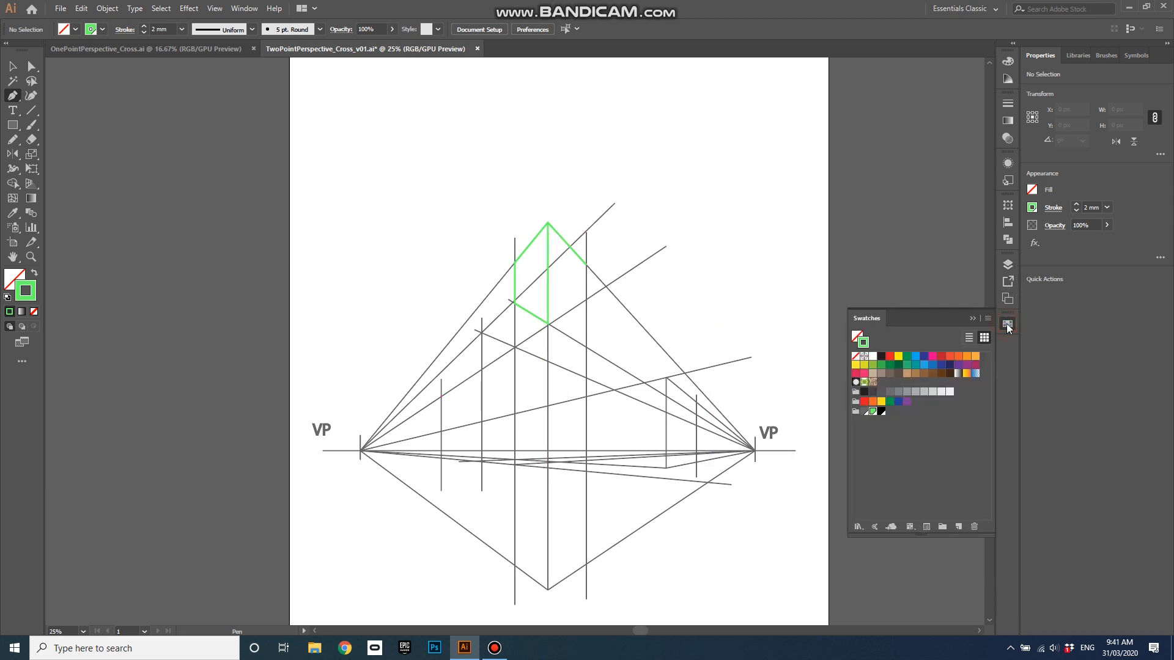
left_click(863, 412)
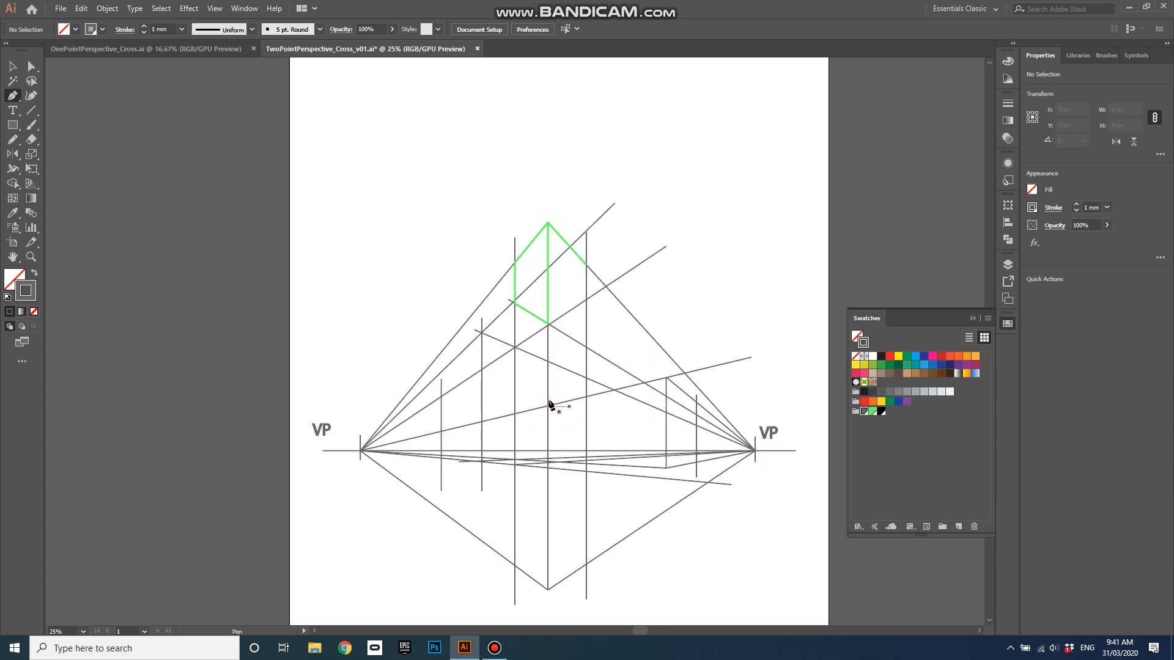
left_click(753, 451)
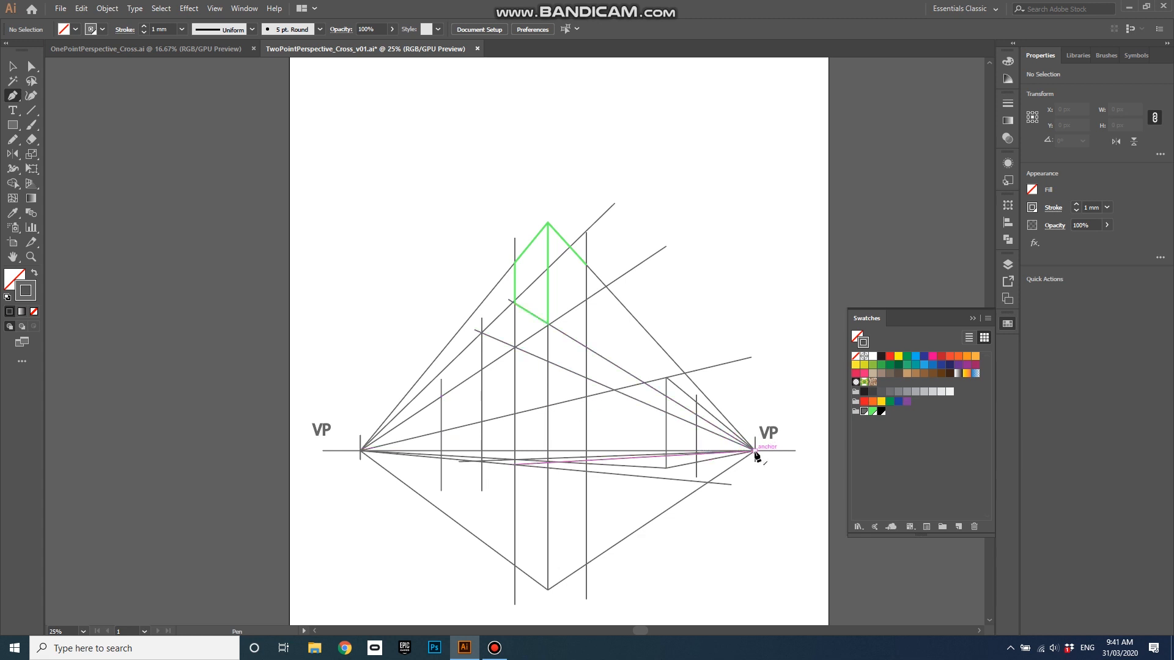
left_click(549, 406)
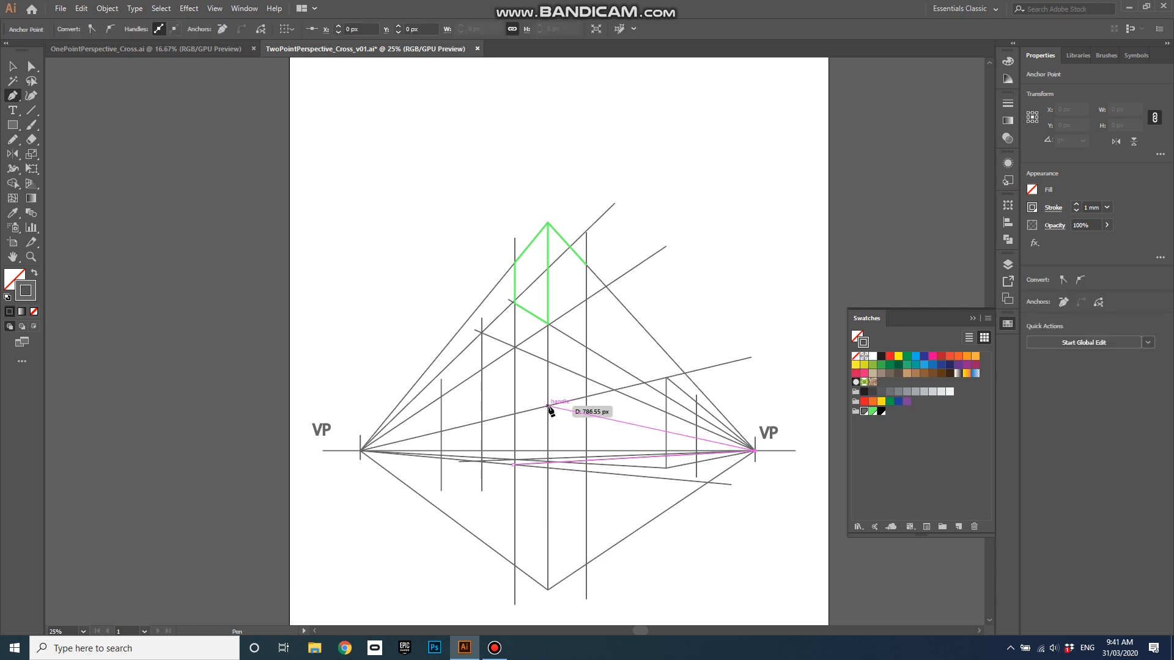
key("Escape")
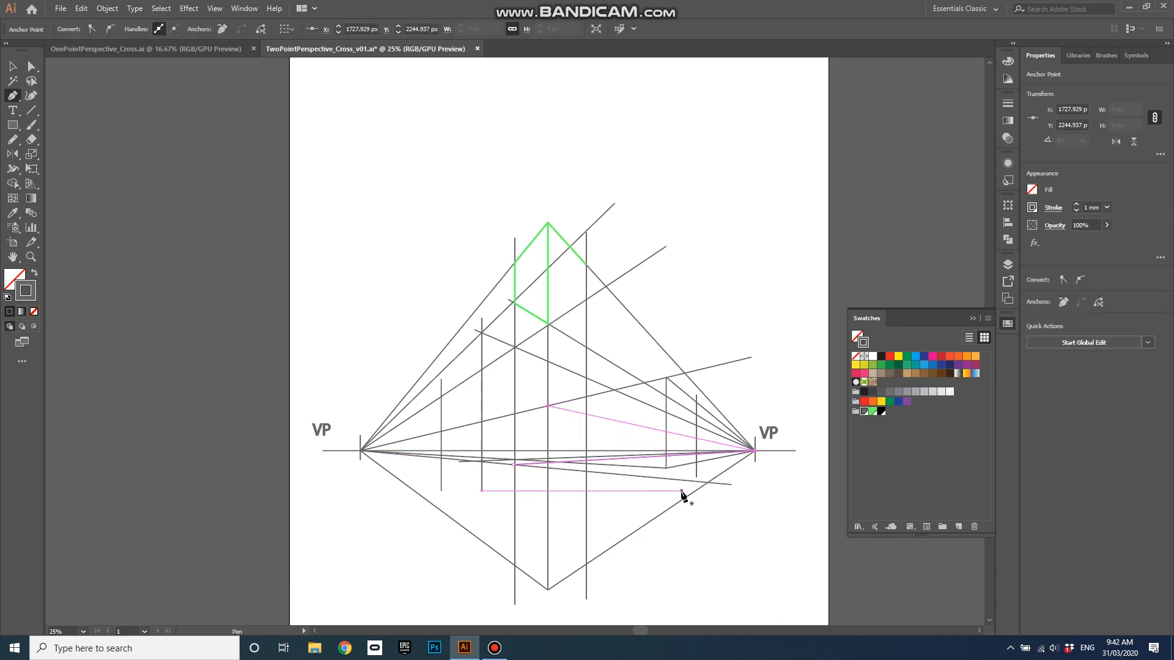
key("ctrl+z")
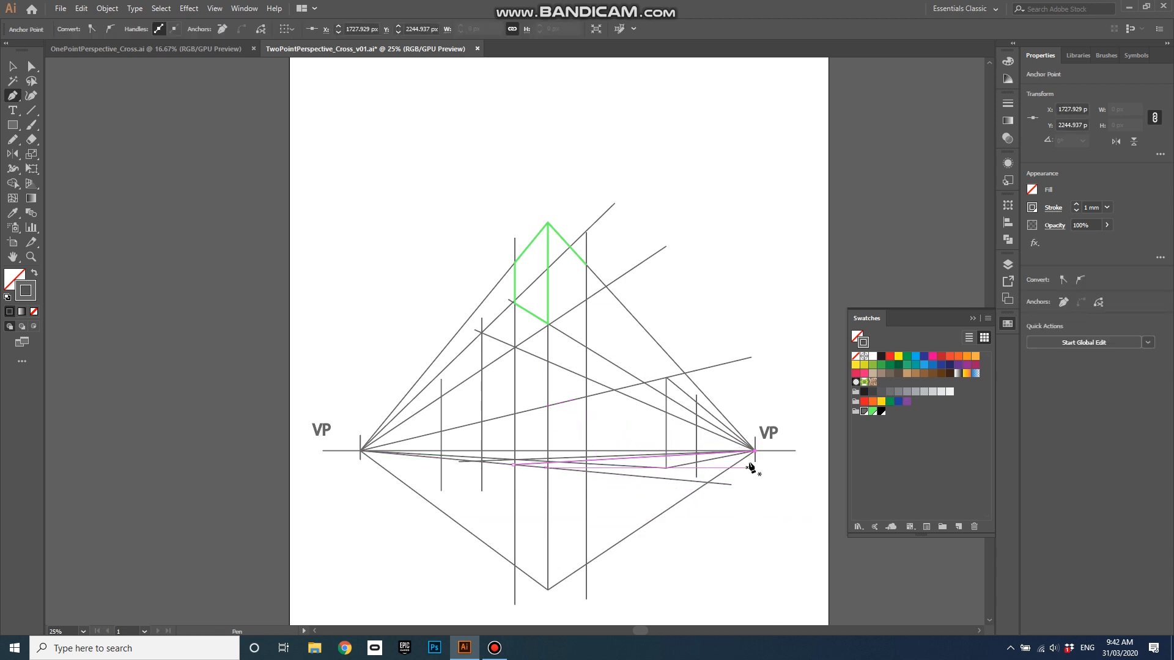
Draw a line about 769 px wide from the right vanishing point to the central vertical, plus a vertical about 87 px tall near that vanishing point
left_click(30, 111)
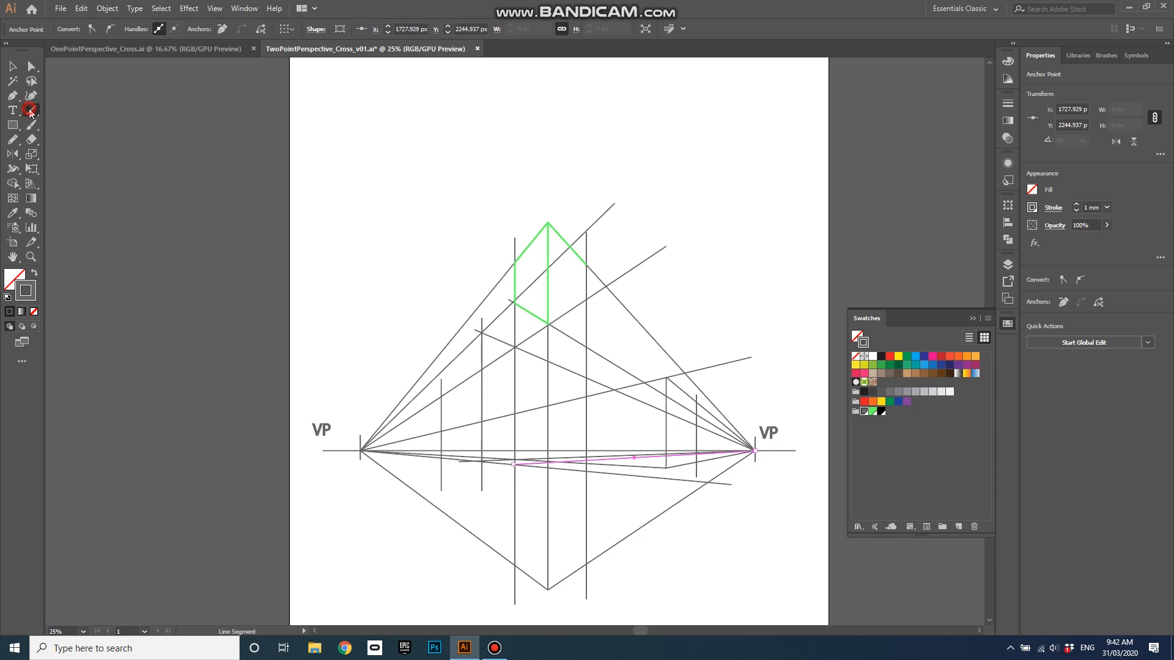
left_click(766, 505)
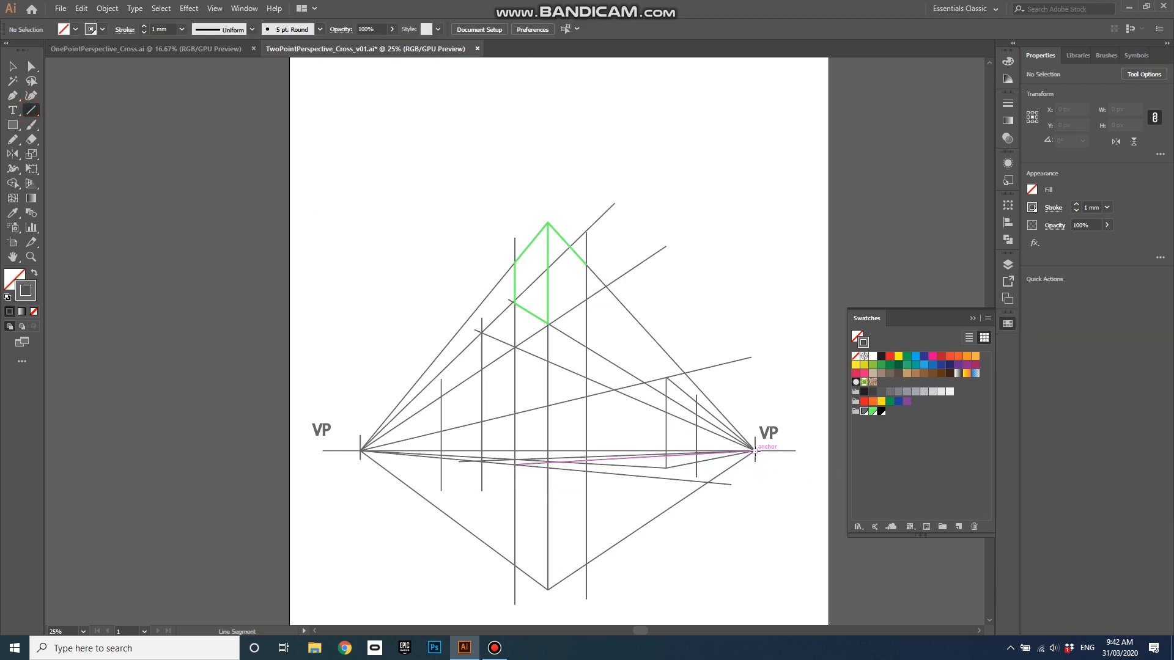
left_click(755, 451)
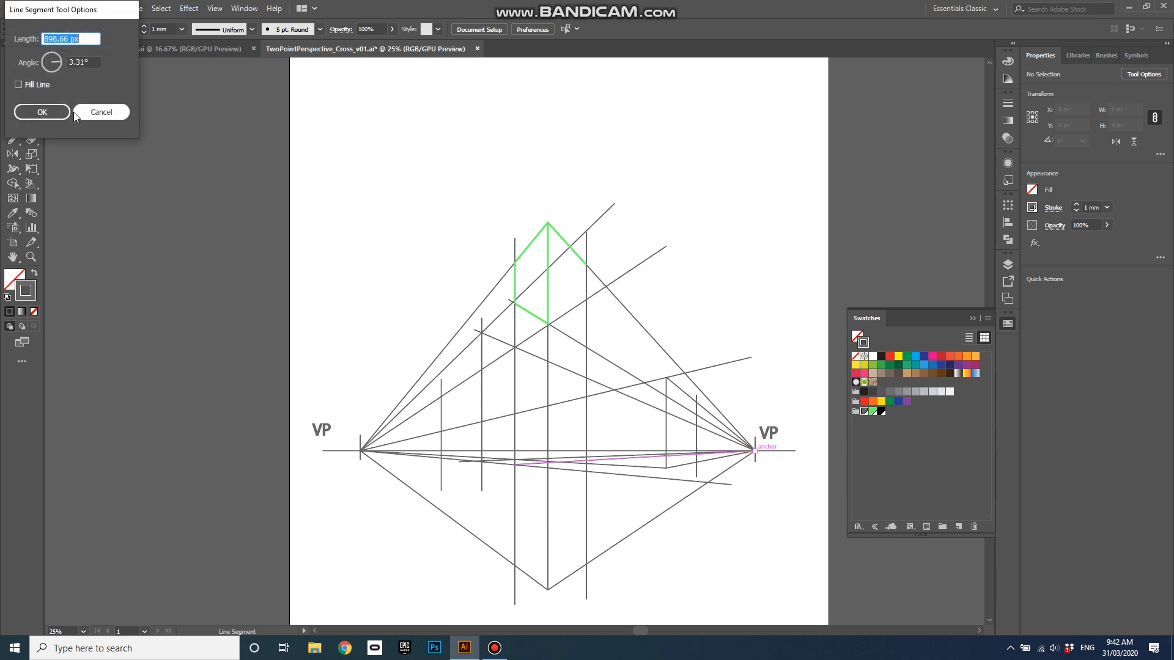
left_click(113, 111)
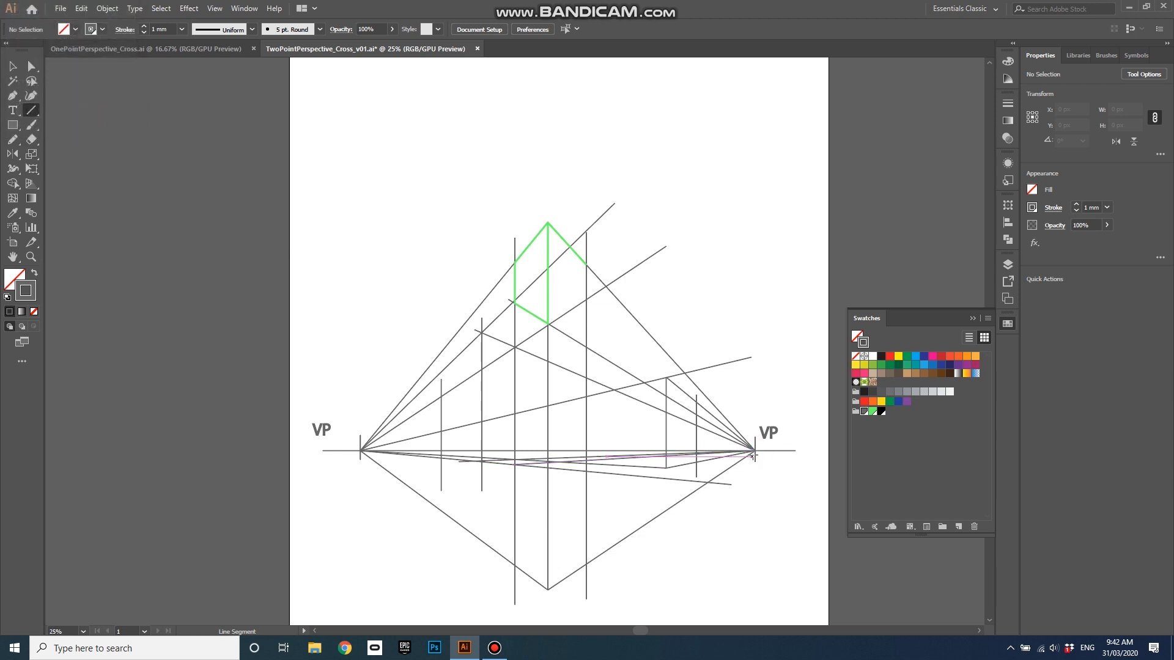
mouse_move(753, 456)
left_mouse_down()
mouse_move(551, 401)
mouse_move(548, 419)
mouse_move(548, 405)
left_mouse_up()
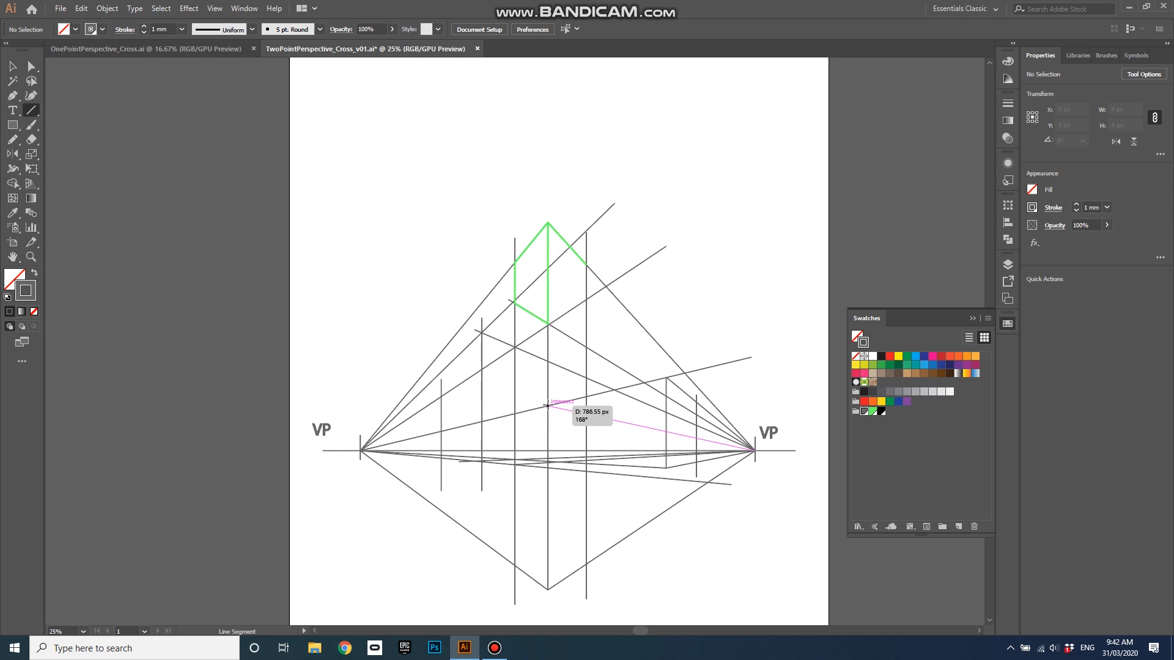
left_click_drag(548, 404, 547, 405)
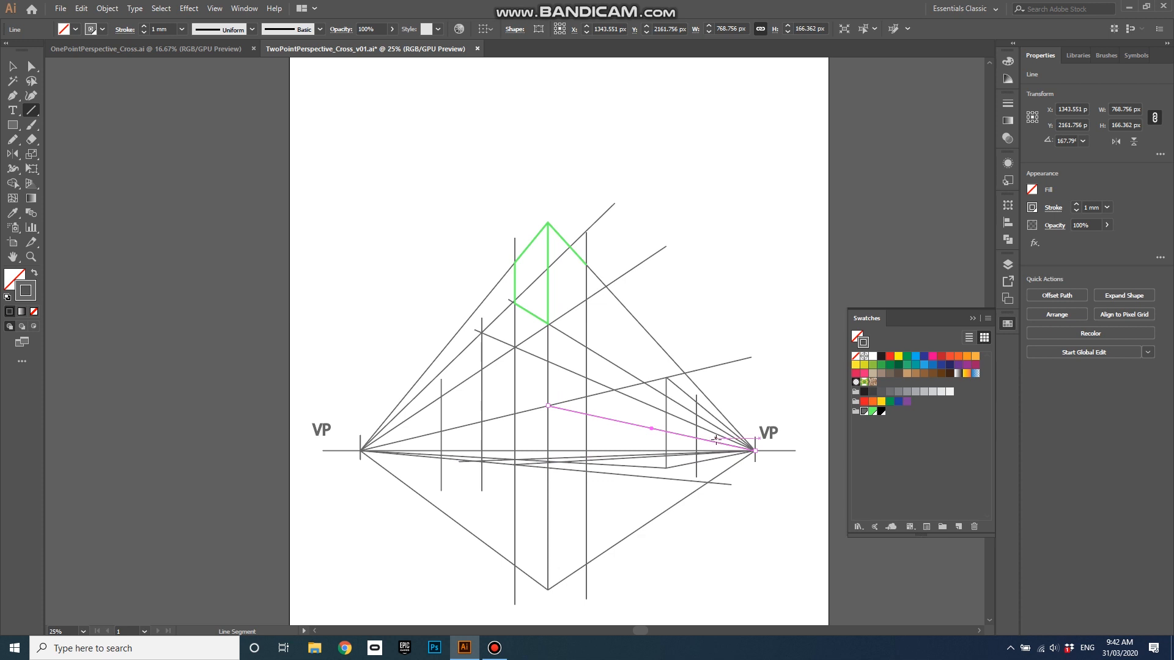
left_click_drag(716, 438, 719, 461)
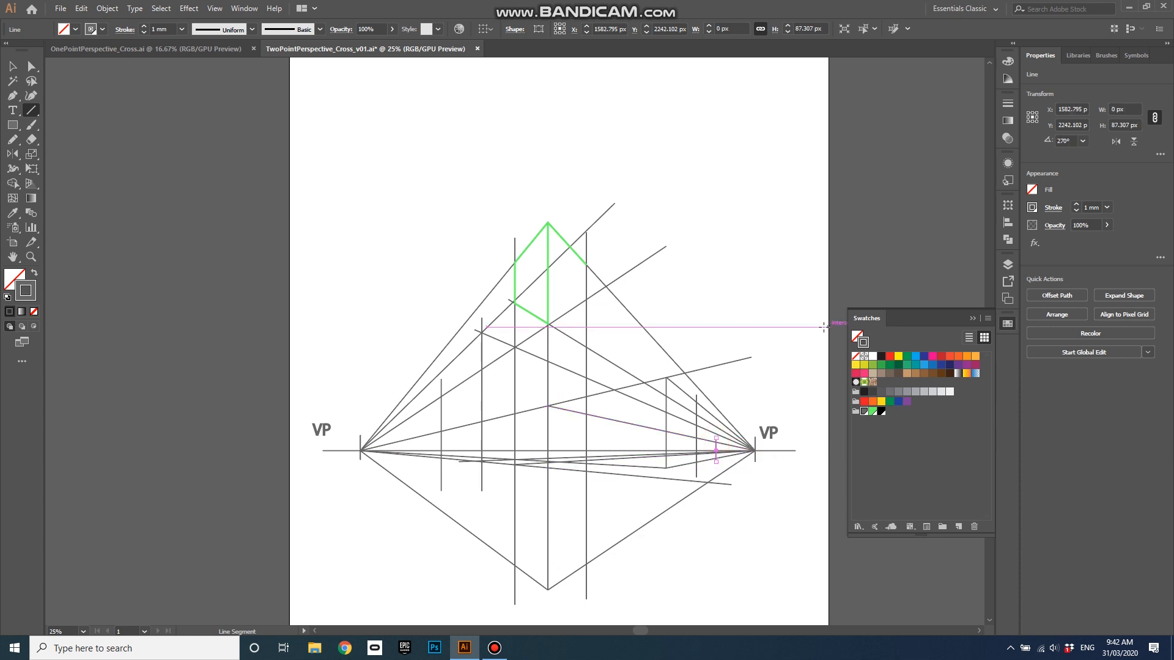
Make Edges the active, unlocked layer and lock the FrontBack layer
left_click(1008, 265)
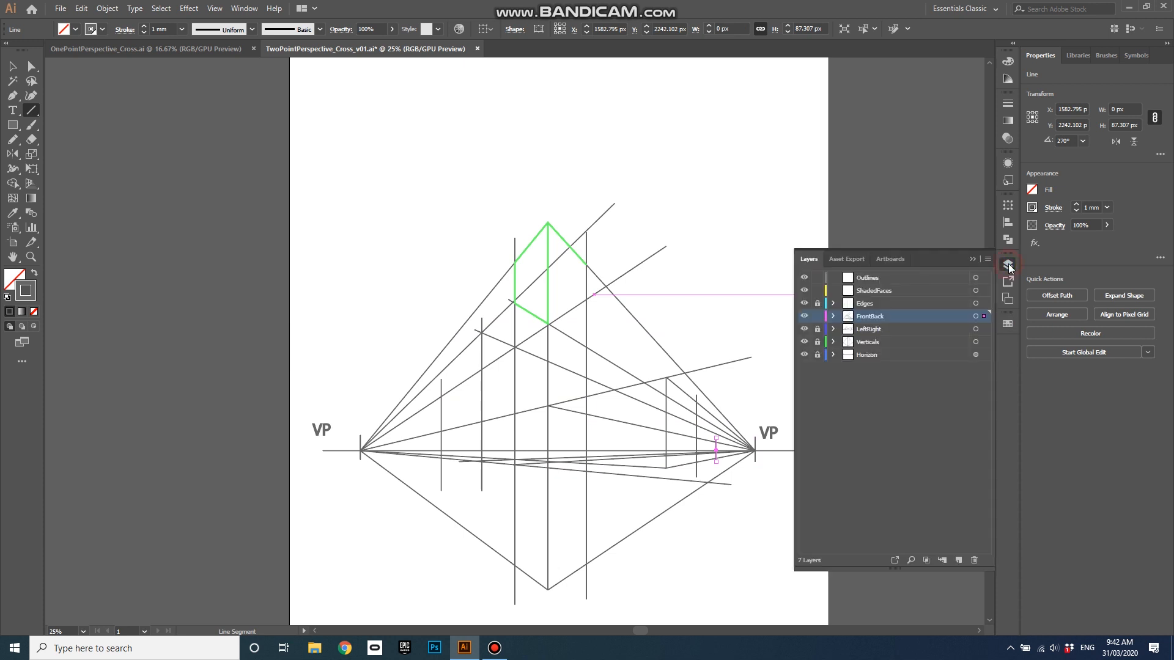
left_click(888, 305)
left_click(818, 304)
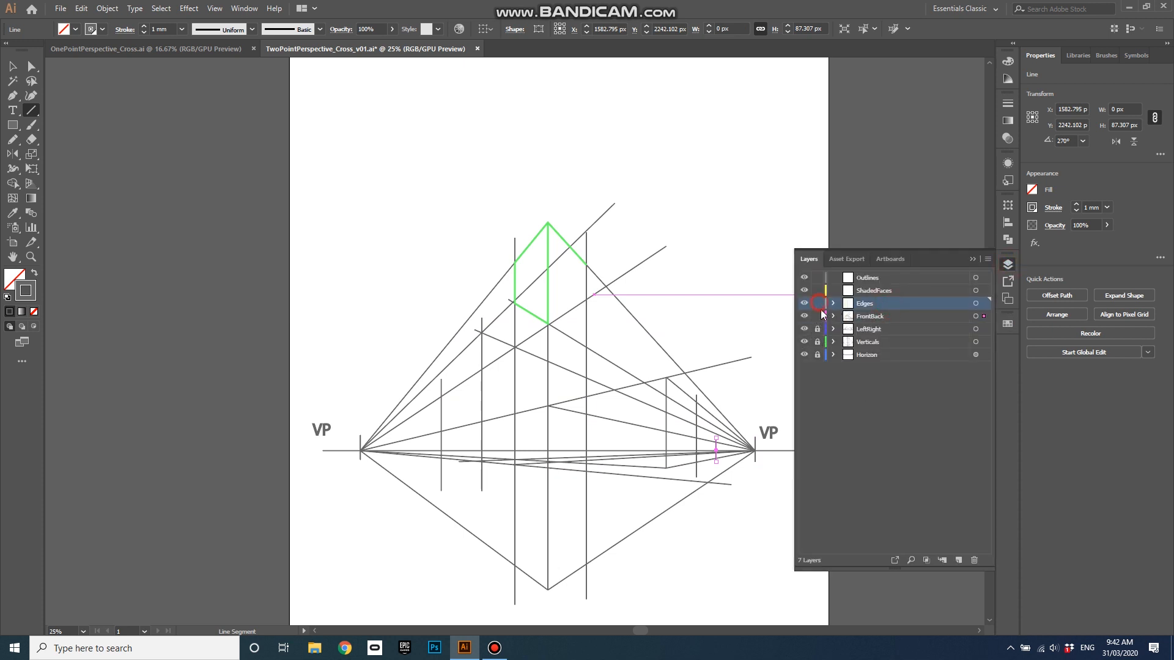
double_click(890, 303)
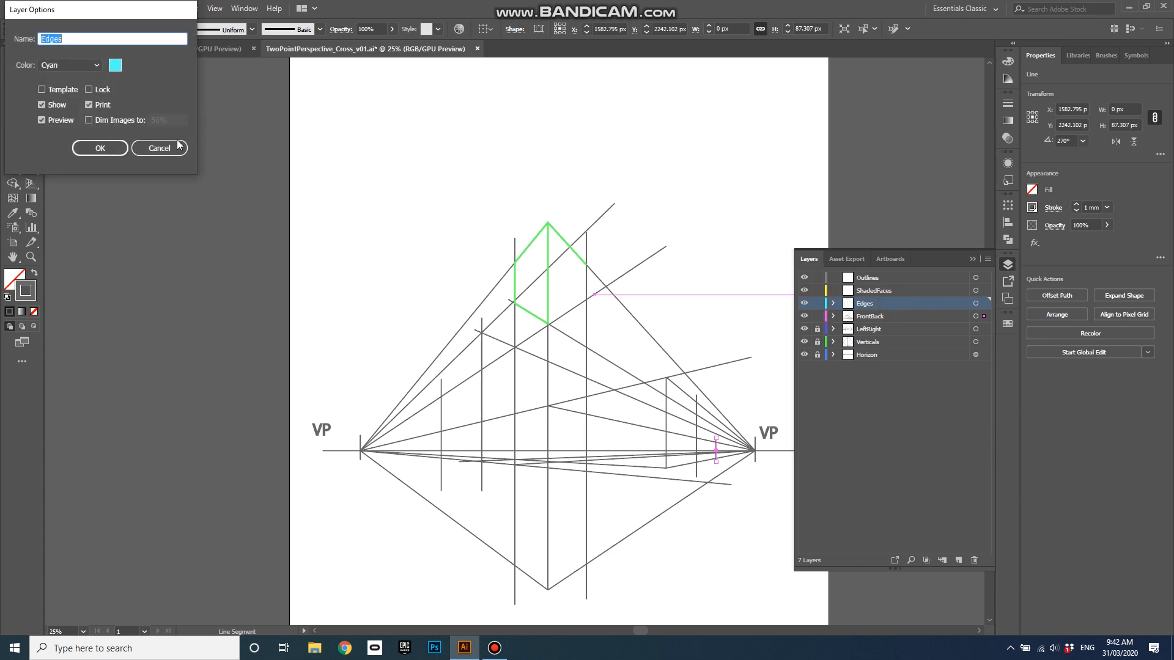
left_click(160, 148)
left_click(818, 316)
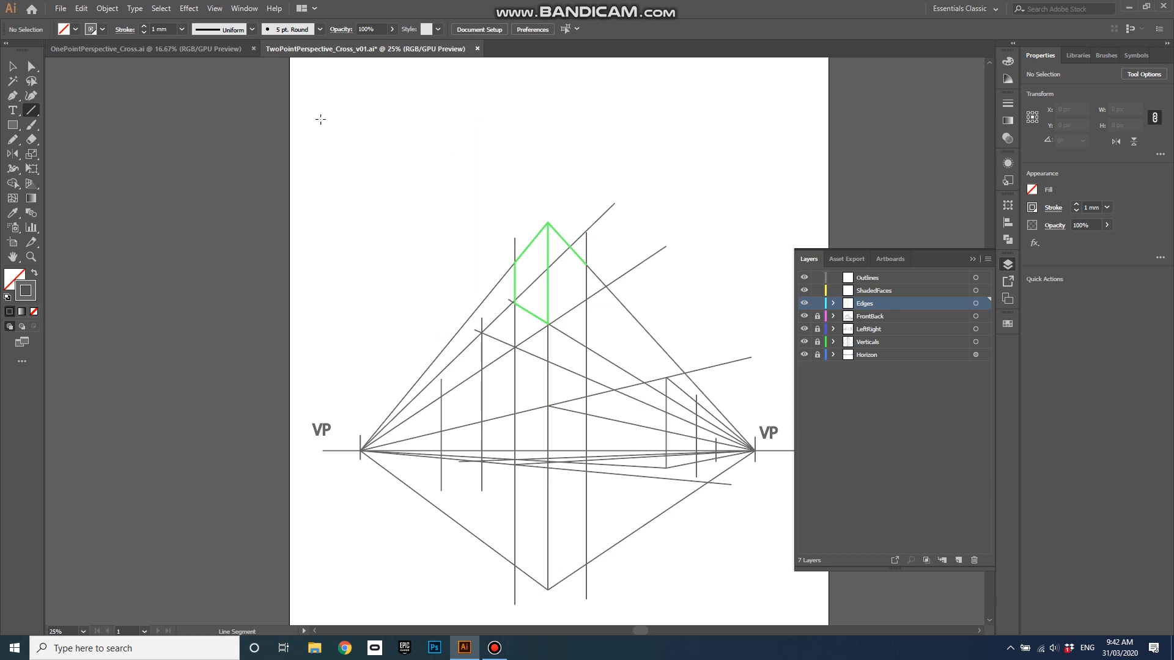
Set the Pen tool's stroke to the green swatch with a 2 mm weight
left_click(13, 96)
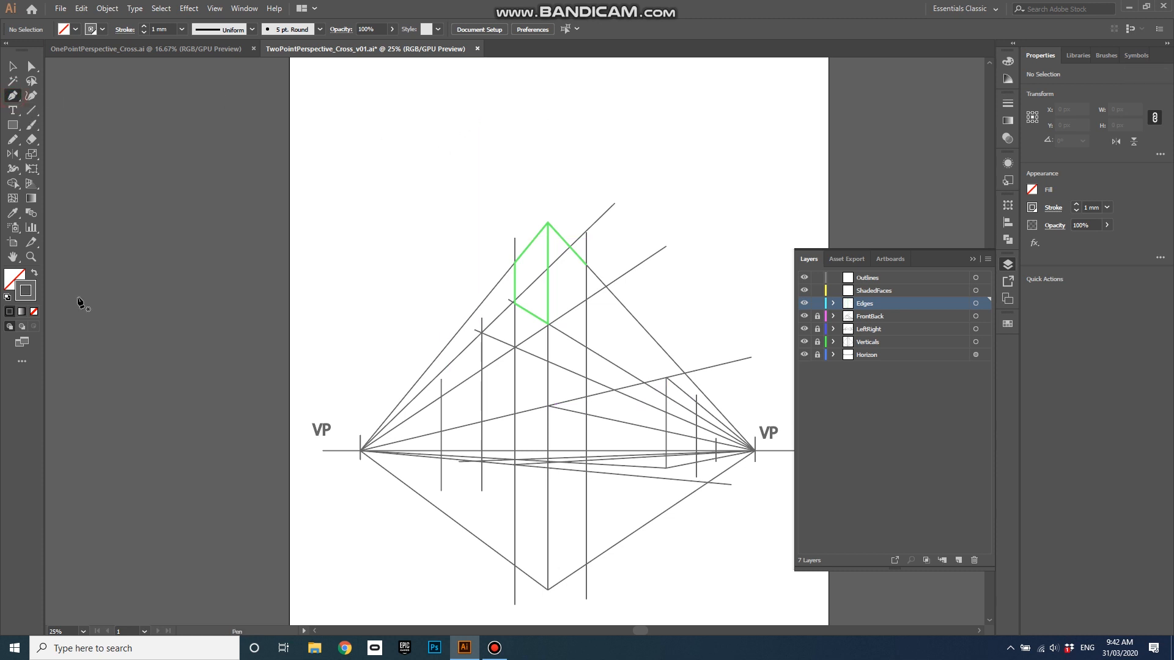
left_click(1008, 324)
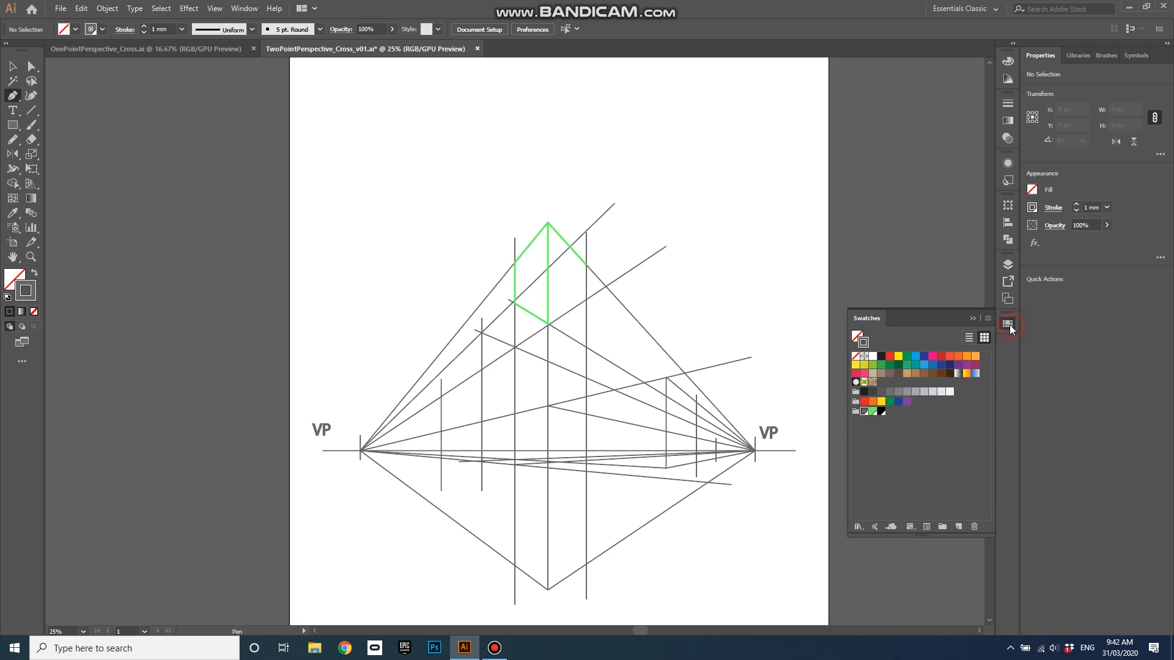
left_click(872, 410)
left_click(1076, 206)
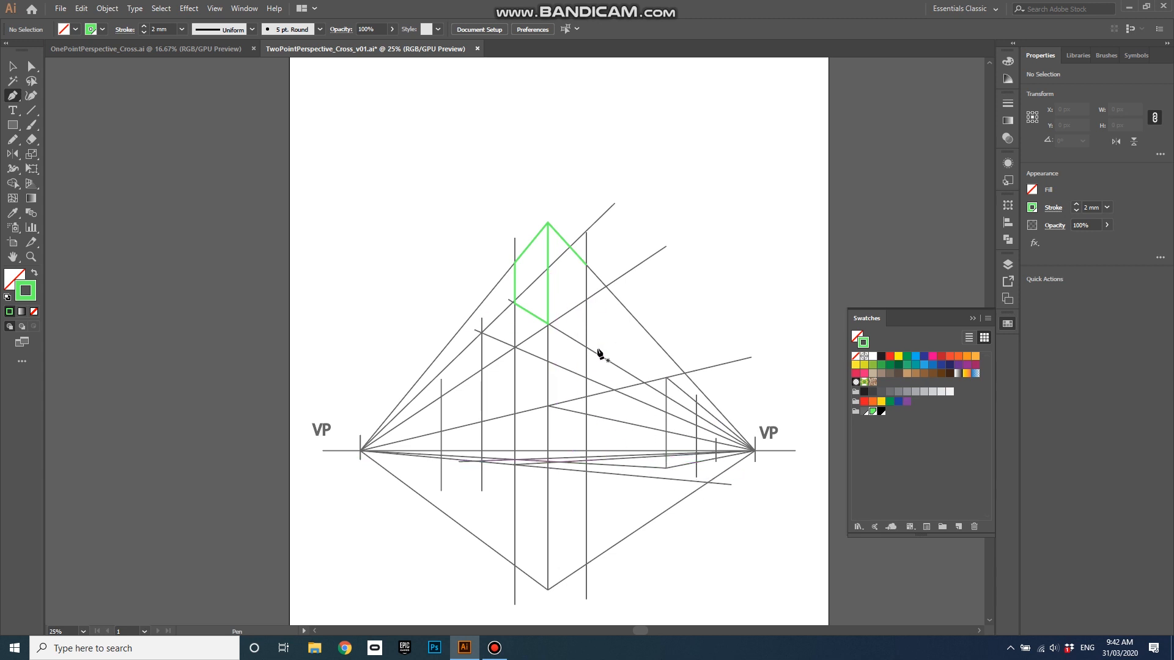
Finish the green sloping edge from the apex to the right-hand vertical and trace the closed six-point outline of the cross's right arm
left_click(586, 264)
left_click(442, 231, "ctrl")
left_click(696, 402)
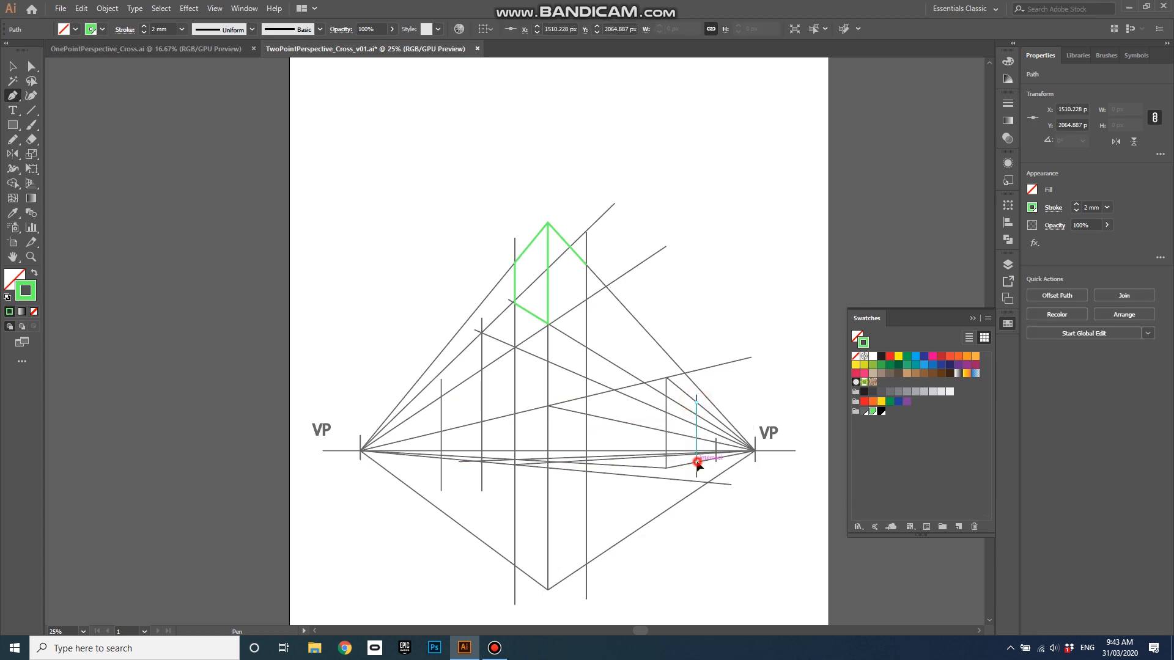
left_click(697, 462)
left_click(666, 468)
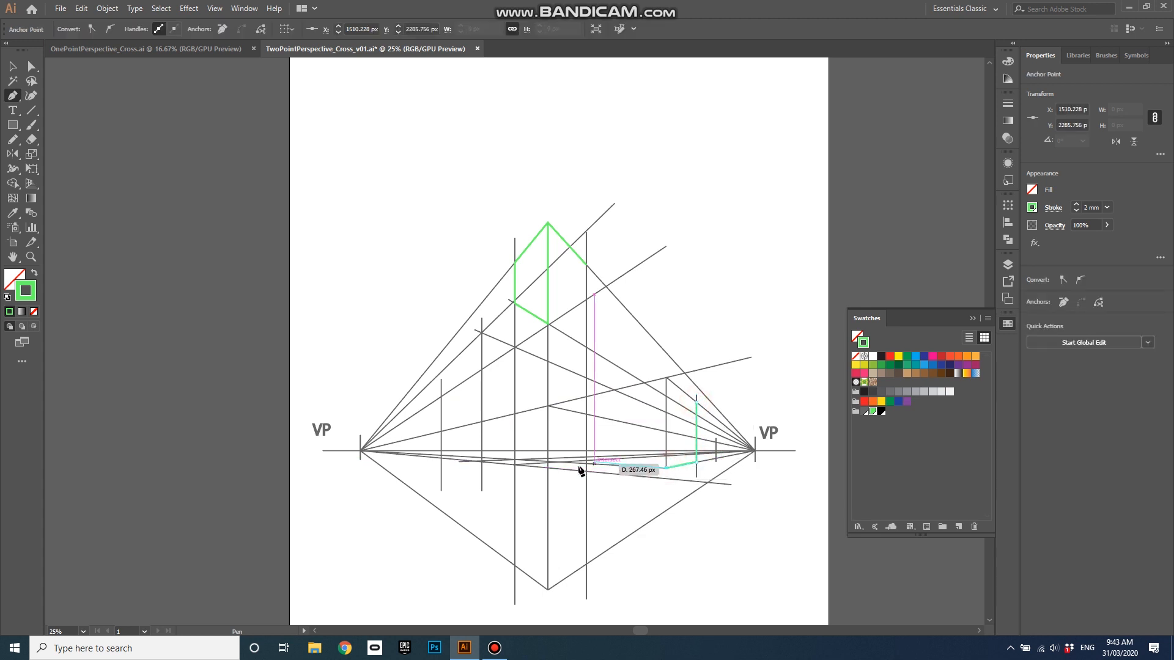
left_click(547, 462)
left_click(548, 405)
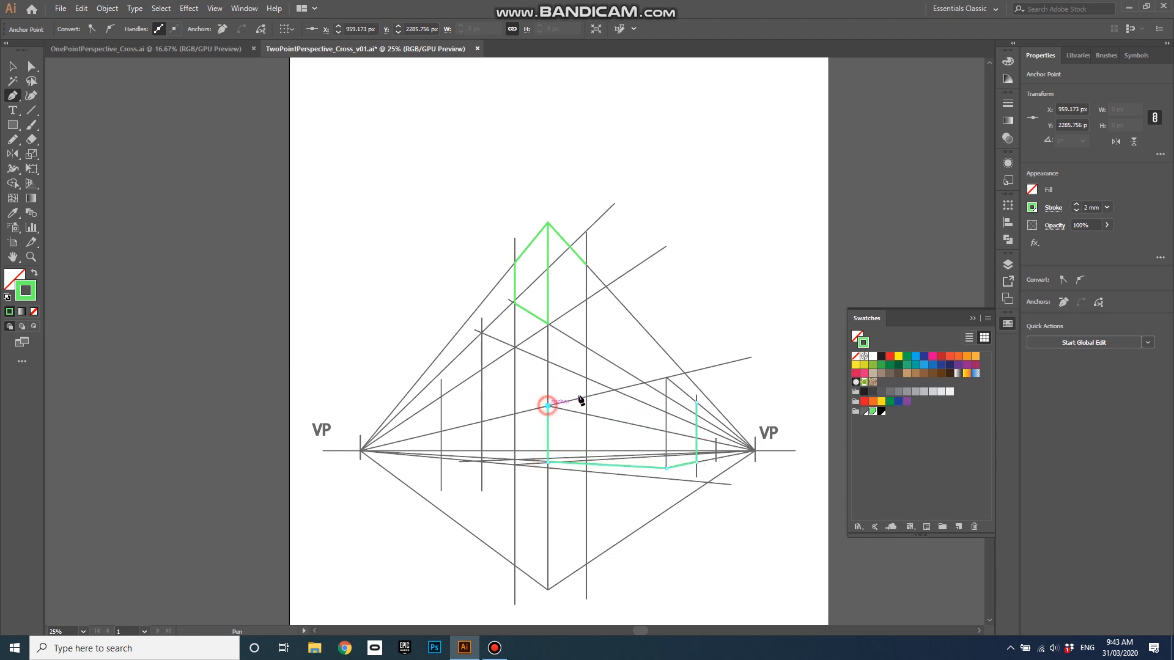
left_click(666, 377)
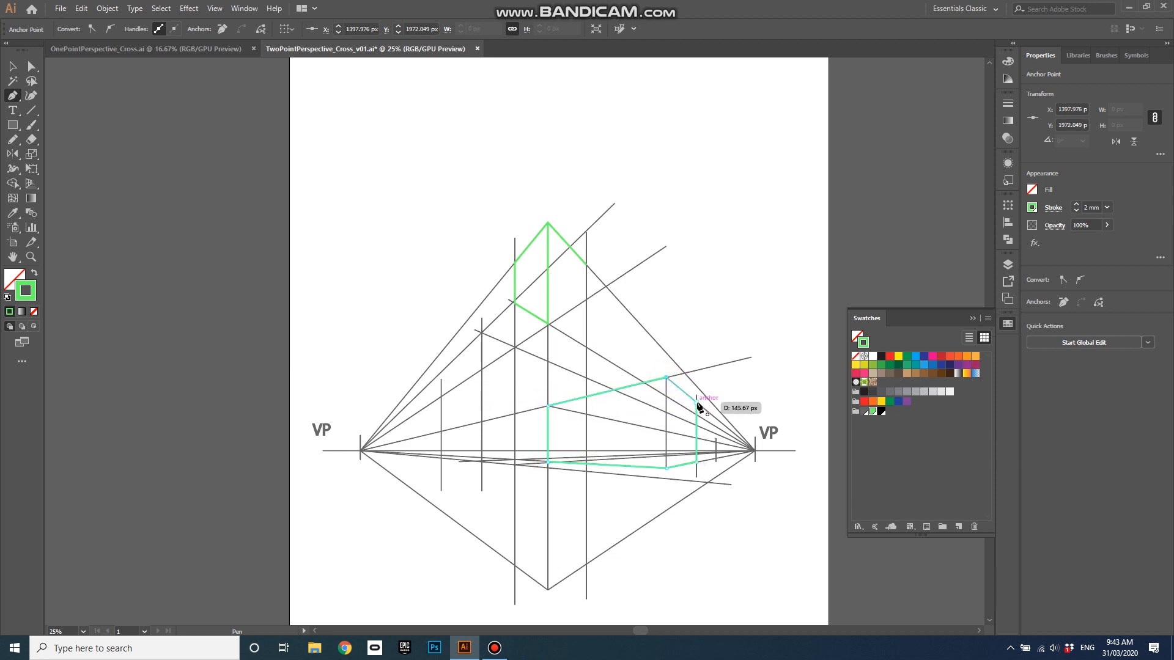
left_click(697, 402)
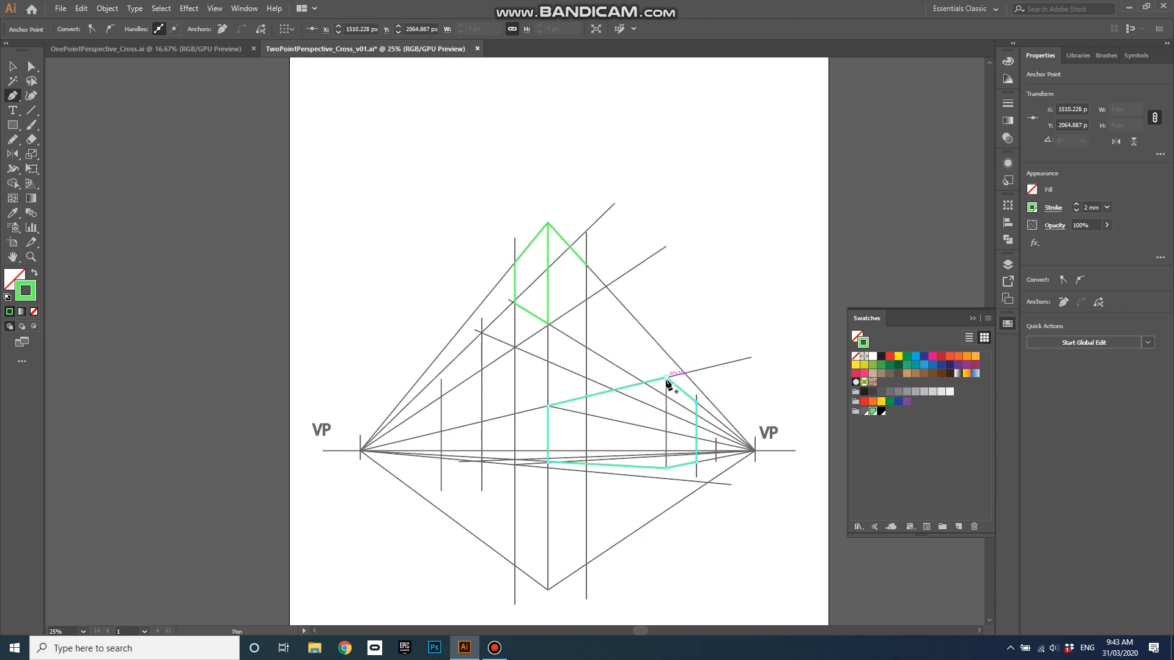
left_click(687, 338, "ctrl")
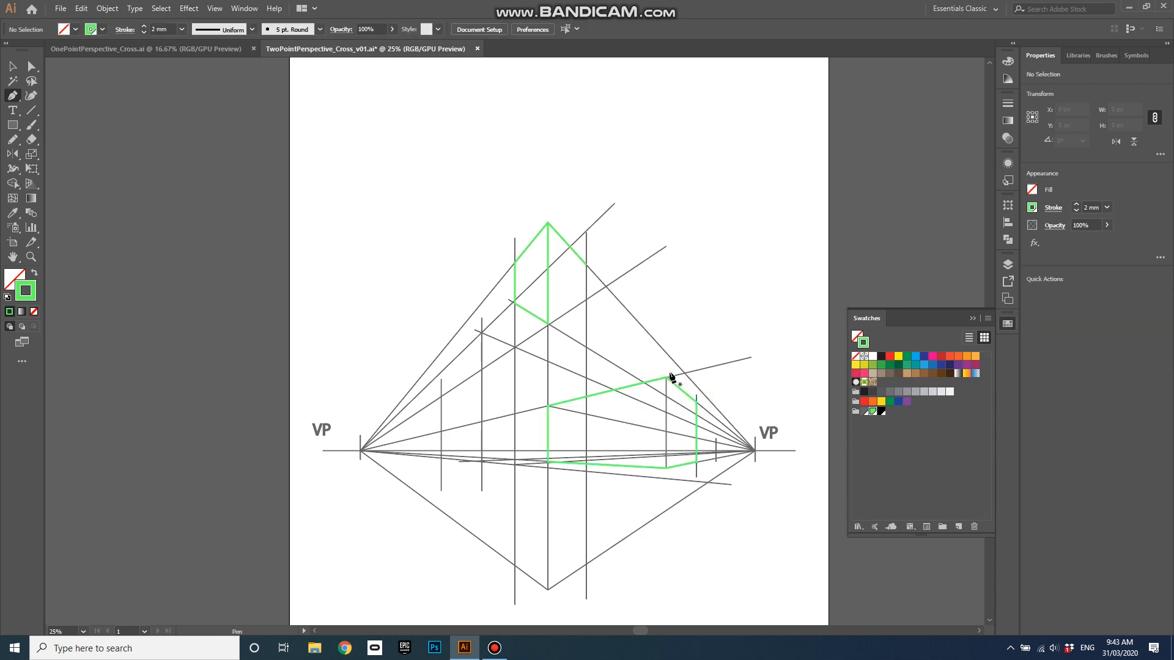
left_click(664, 289)
left_click_drag(666, 377, 709, 339)
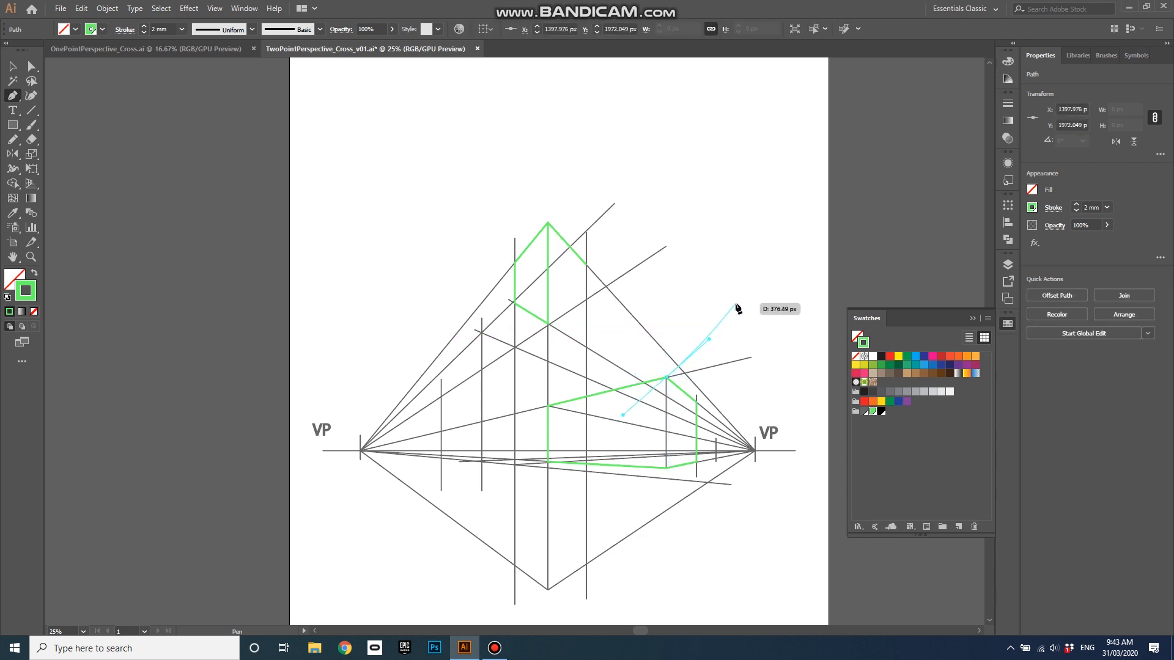
key("ctrl+z")
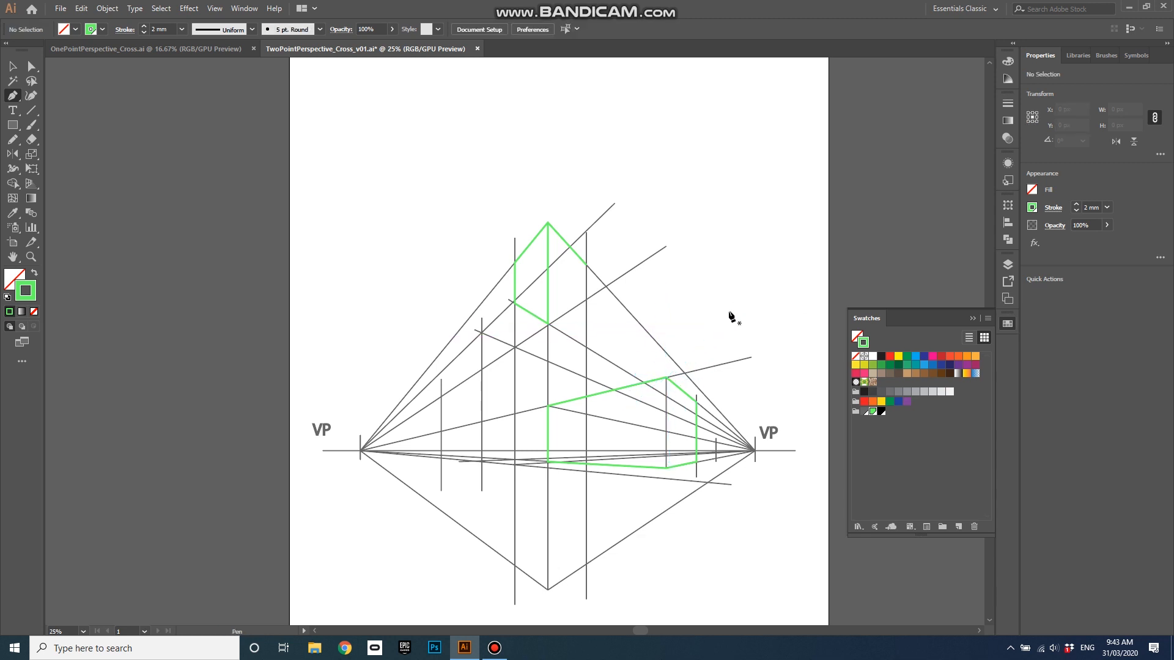
Trace the right arm's inner vertical edge in green between its upper and lower front corners
left_click(666, 377)
left_click(666, 468)
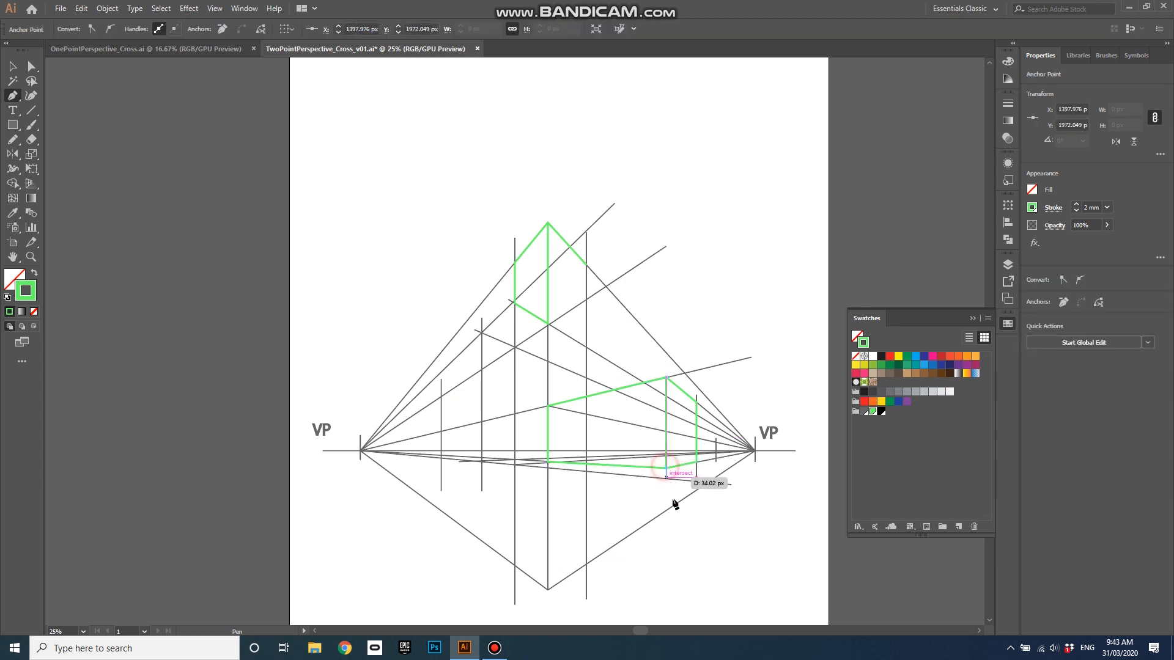
key("Escape")
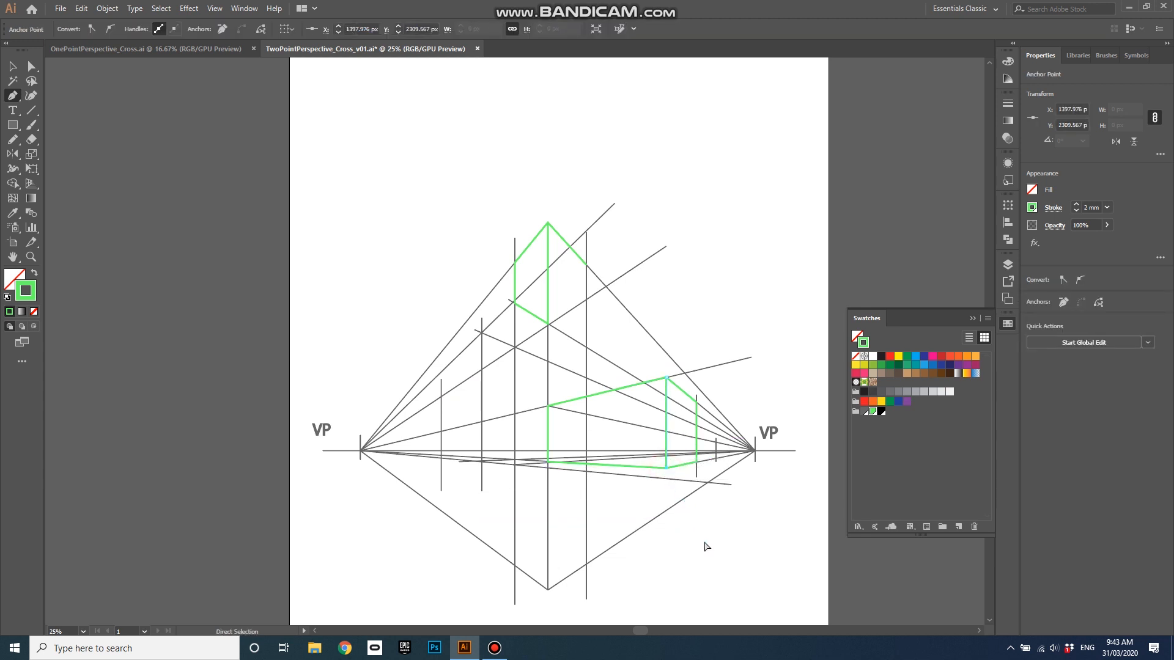
Trace the cross's lower right face in green from the right arm's underside down to the bottom point and back up the central vertical
left_click(586, 463)
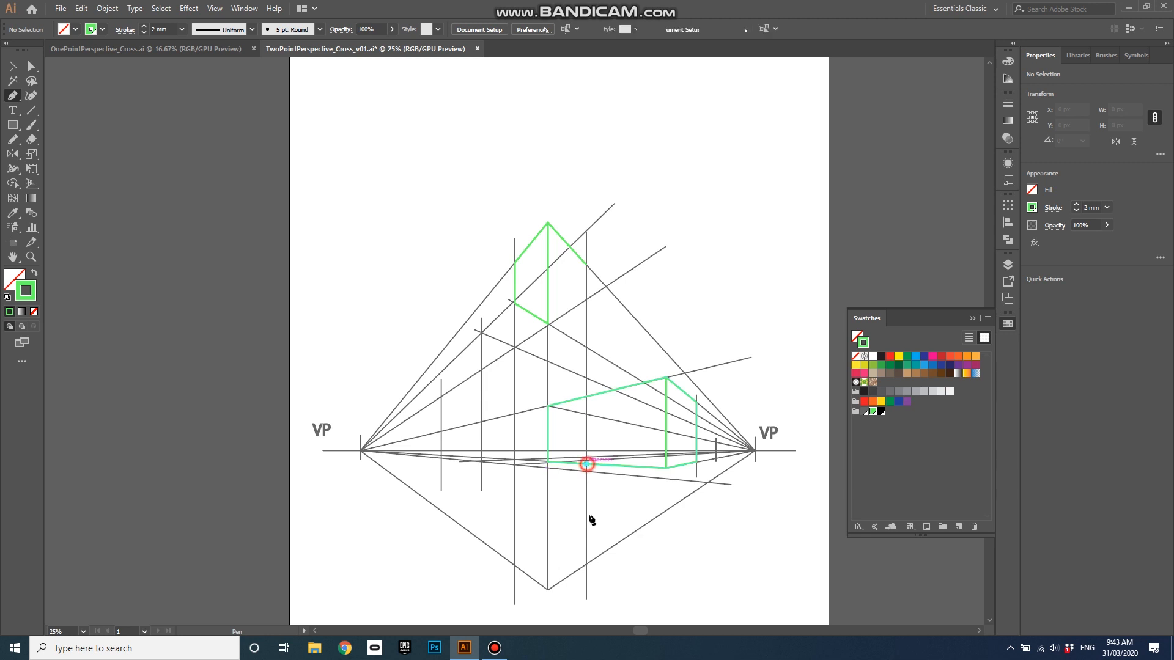
left_click(587, 564)
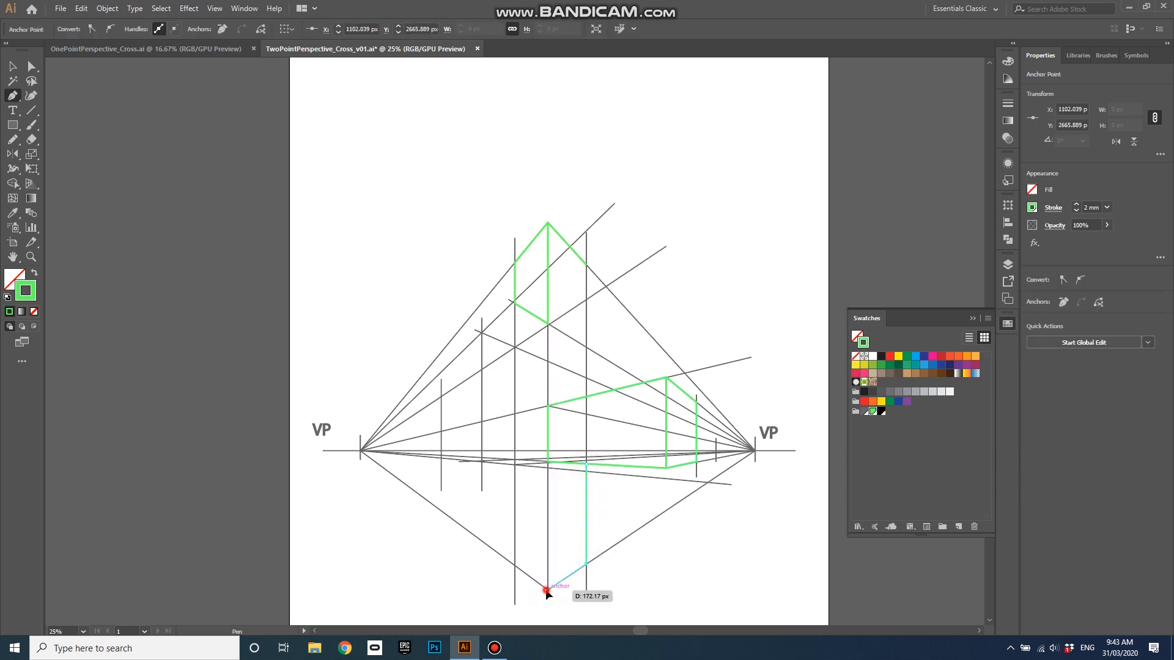
left_click(547, 591)
left_click(548, 463)
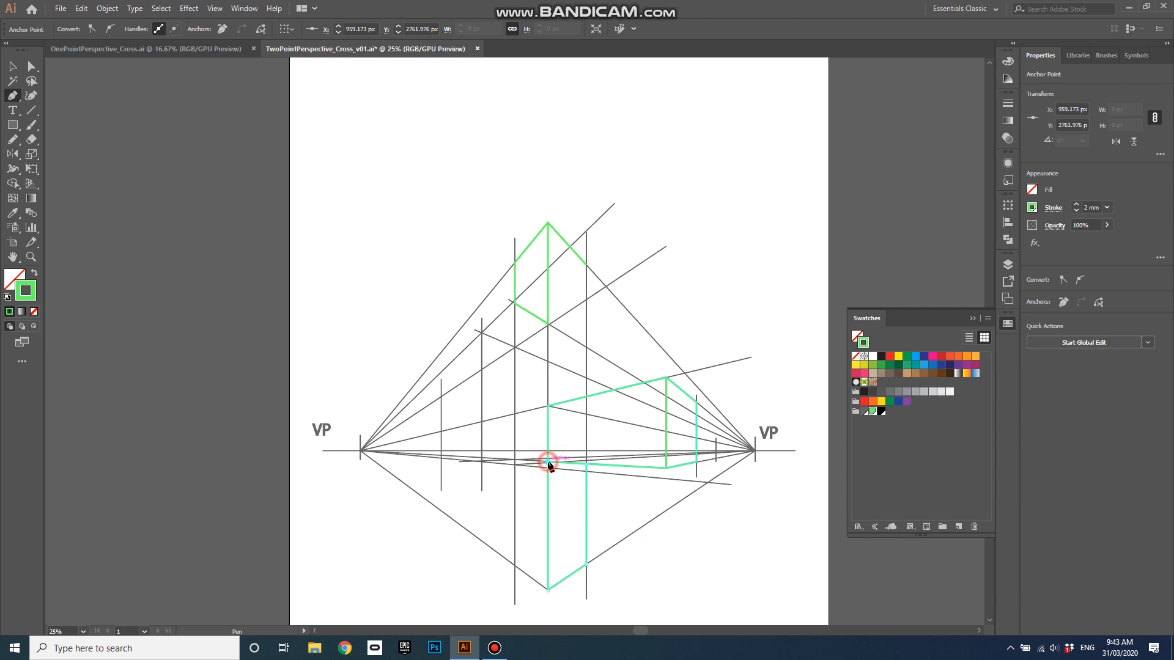
left_click(570, 527, "ctrl")
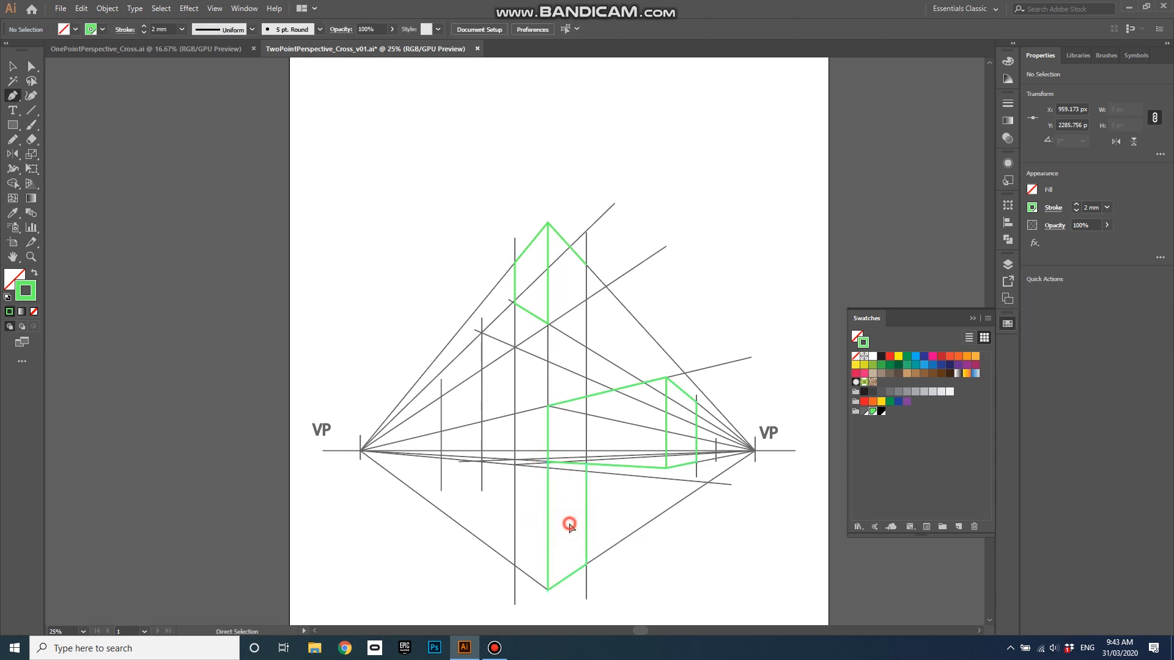
Trace the cross's lower left face in green from the bottom point up the left vertical and across to the central edge
left_click(548, 591)
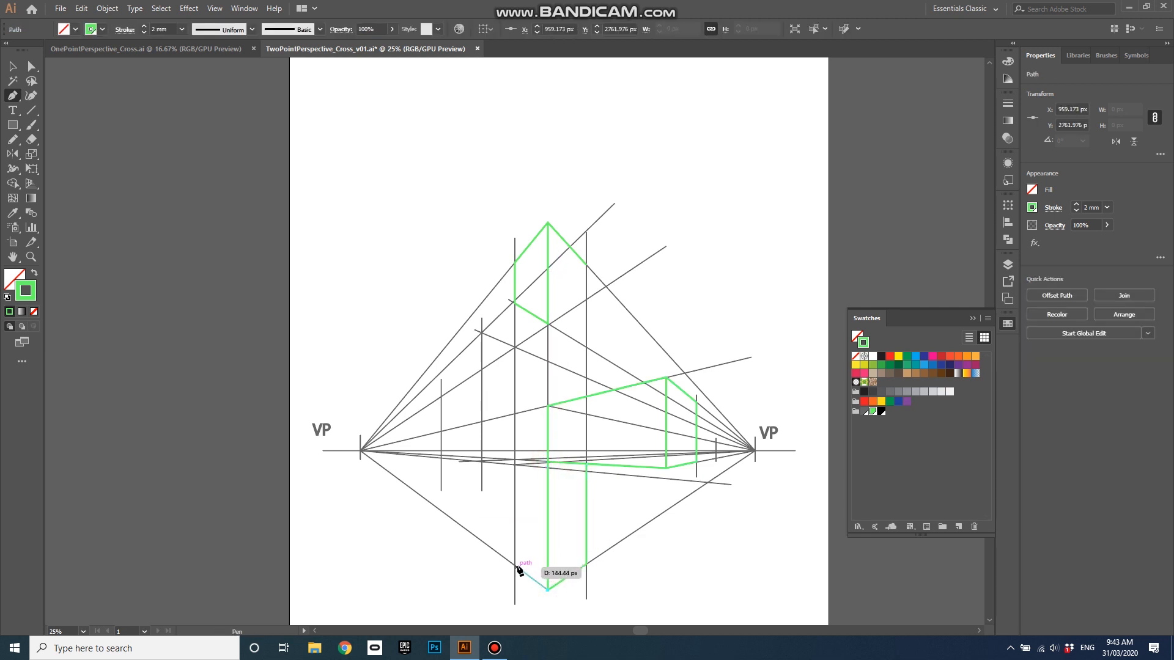
left_click(515, 566)
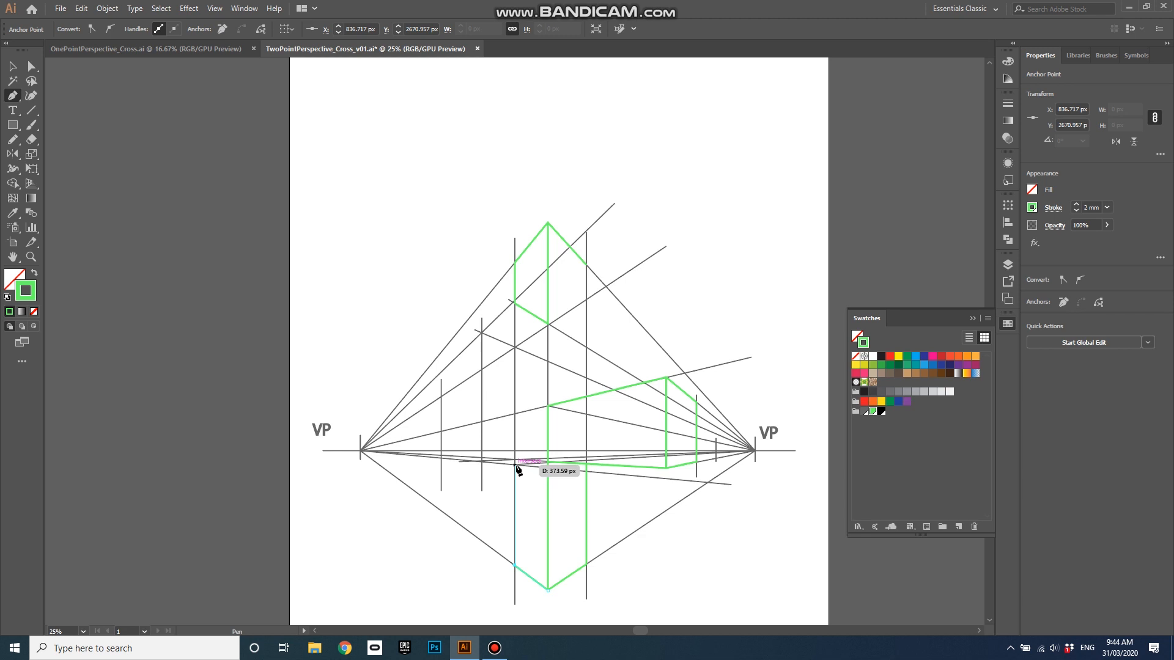
scroll(515, 467, "up", 4)
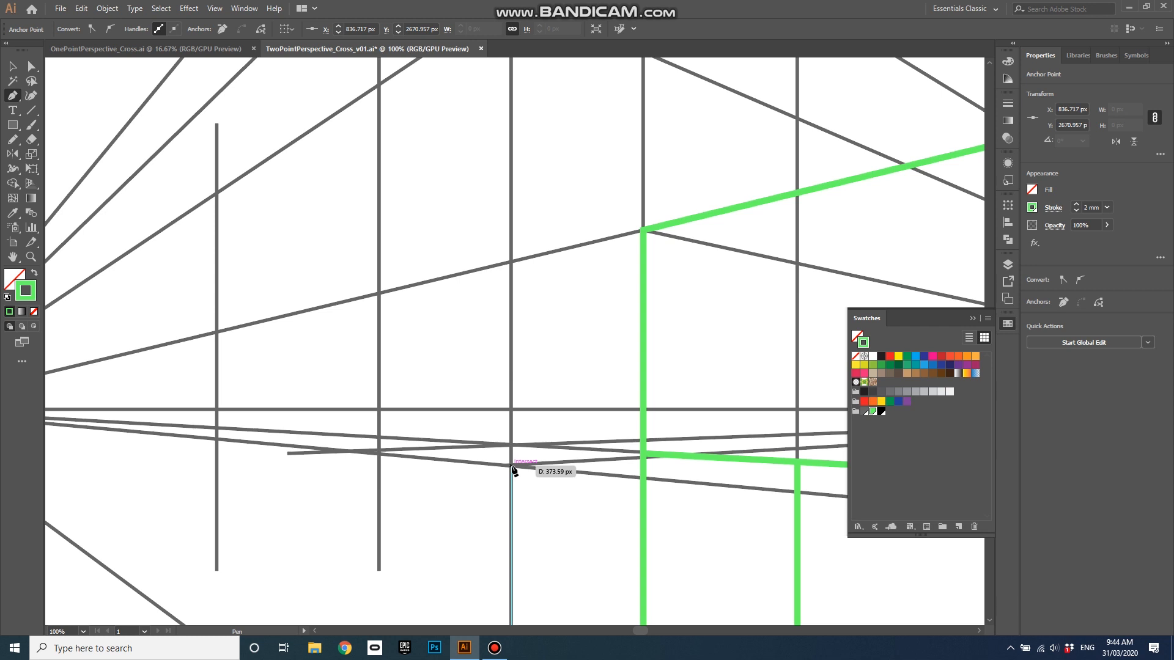
left_click(512, 468)
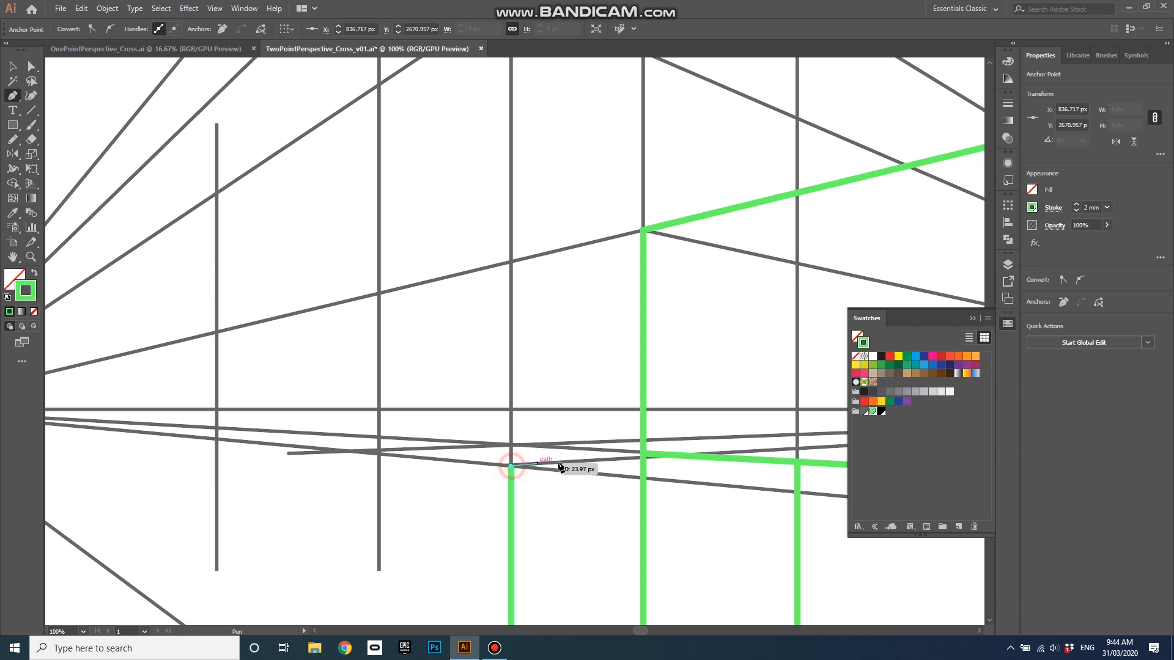
left_click(644, 456)
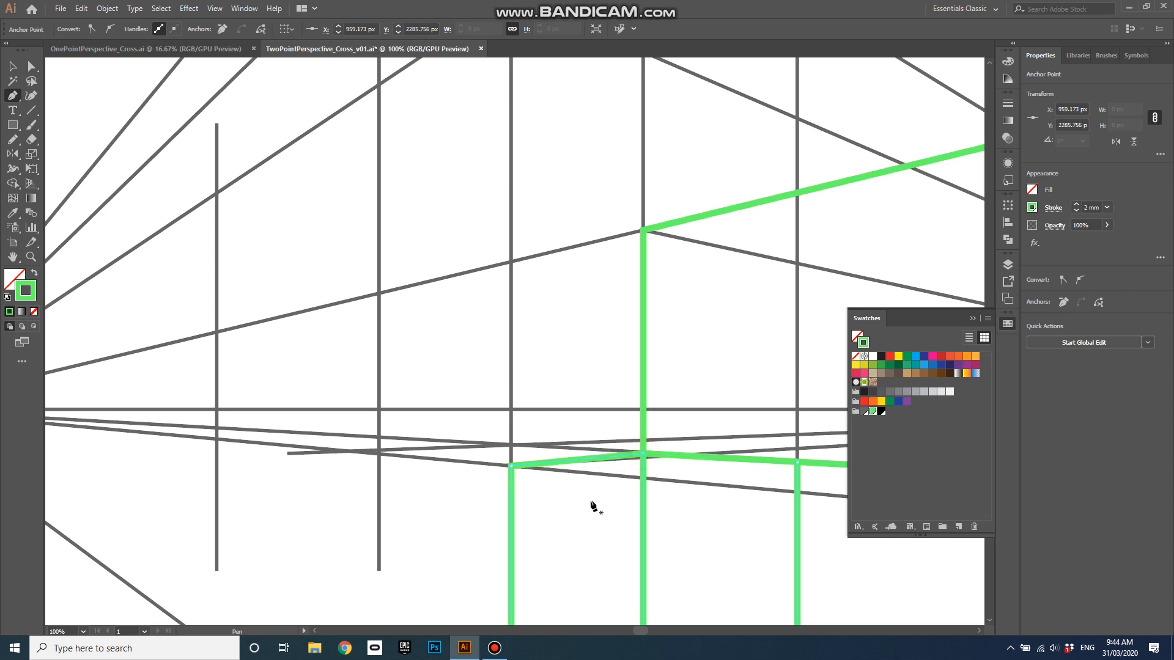
scroll(591, 505, "down", 3)
scroll(552, 500, "down", 1)
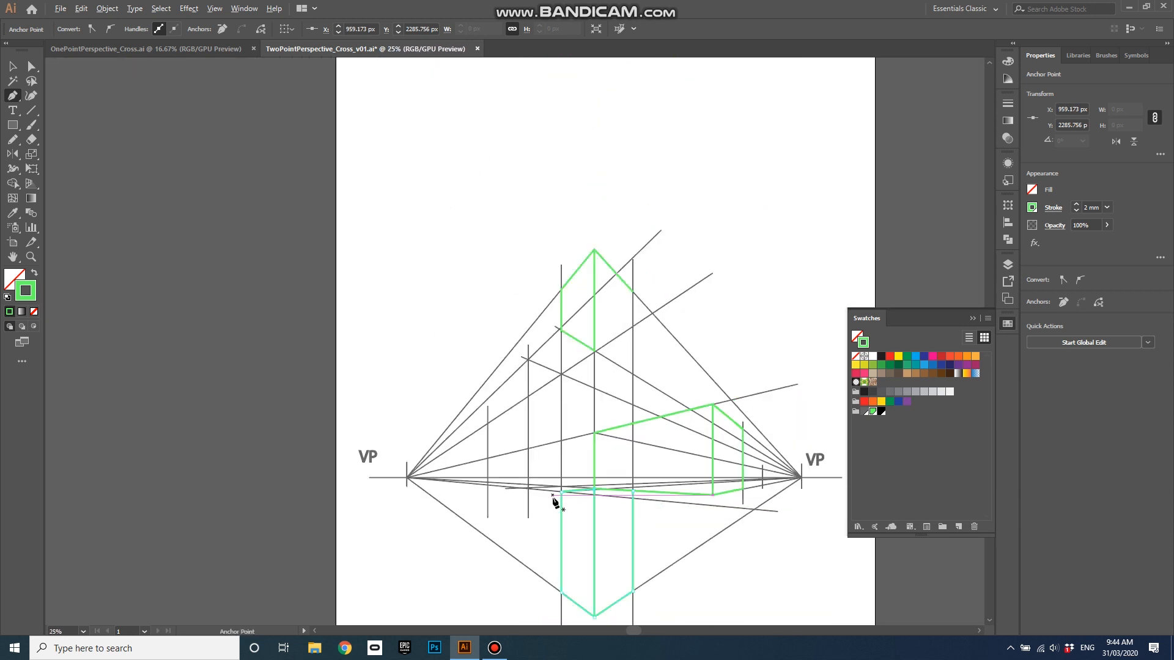
Trace a closed four-sided green face between the vertical left of centre and the next vertical outward, starting at the upper block's lower-left corner
left_click(561, 329)
left_click(561, 488)
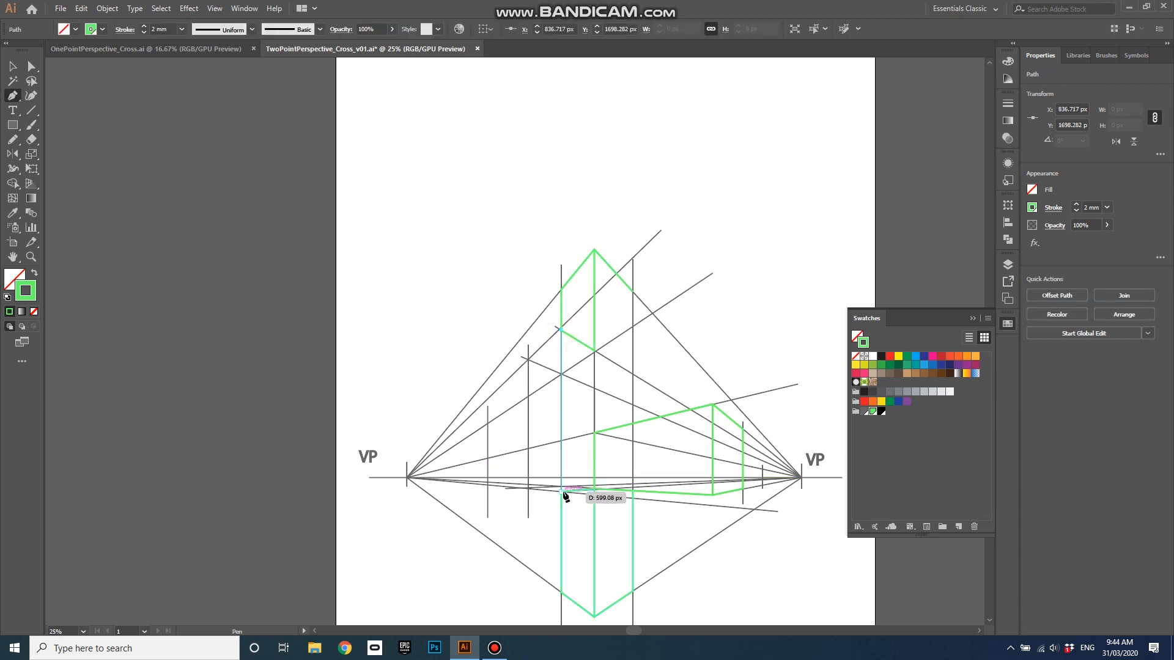
left_click(528, 488)
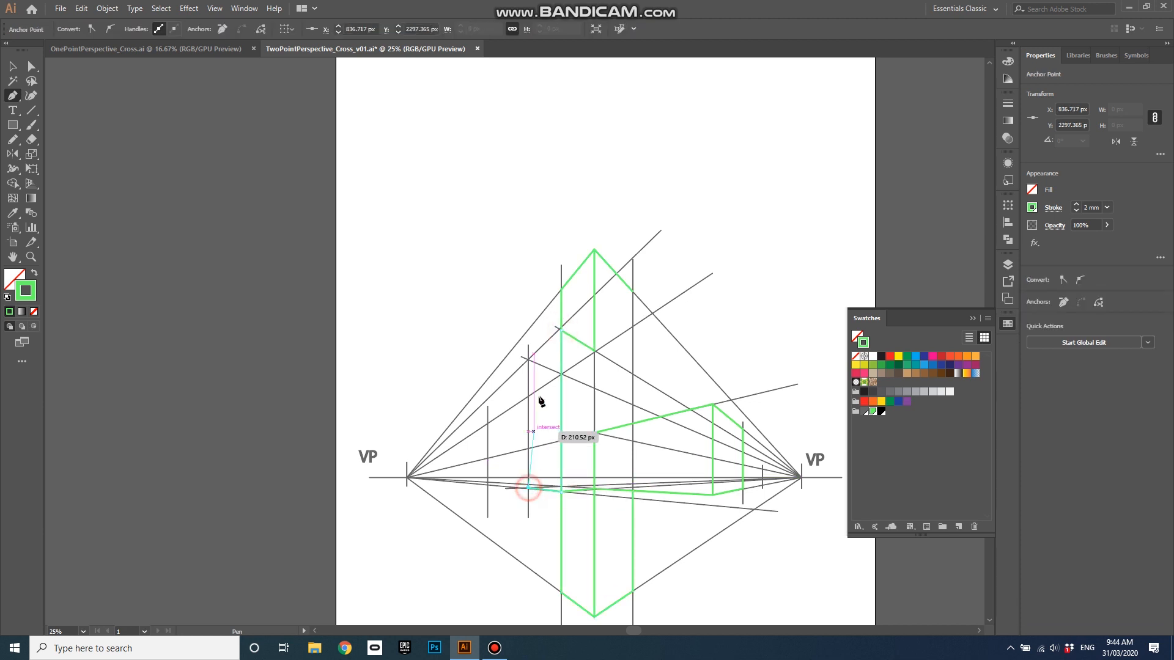
left_click(529, 359)
left_click(560, 329)
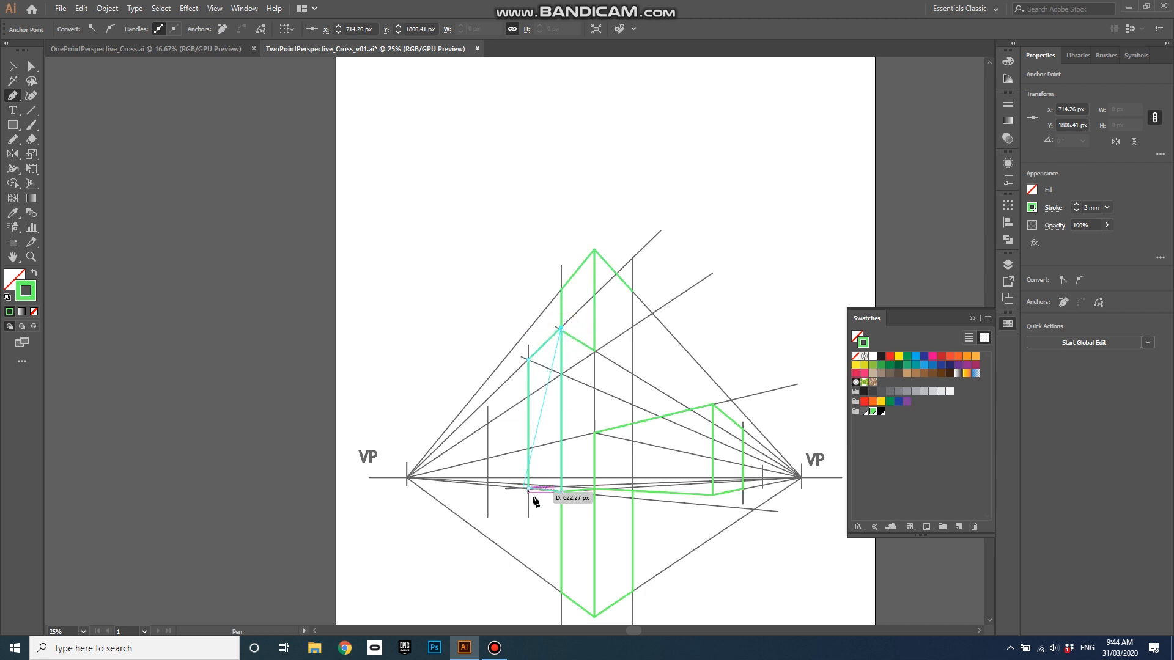
left_click(721, 322, "ctrl")
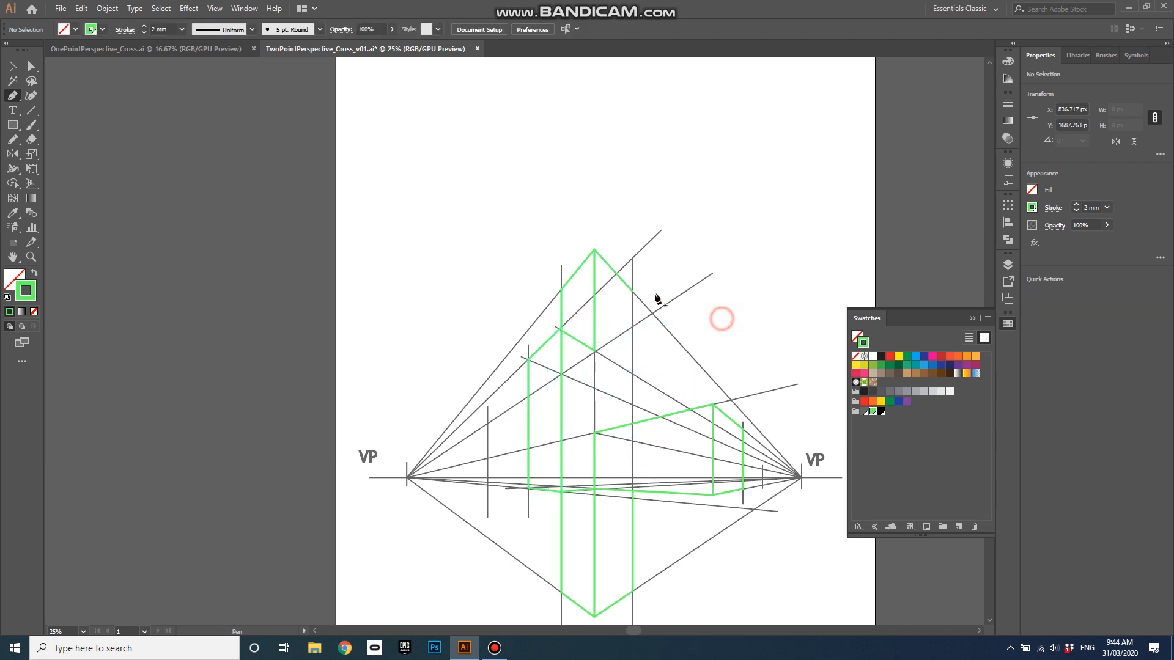
Extend the green upper outline down the right-hand vertical by about 489 px to the right arm's top edge
left_click(633, 292)
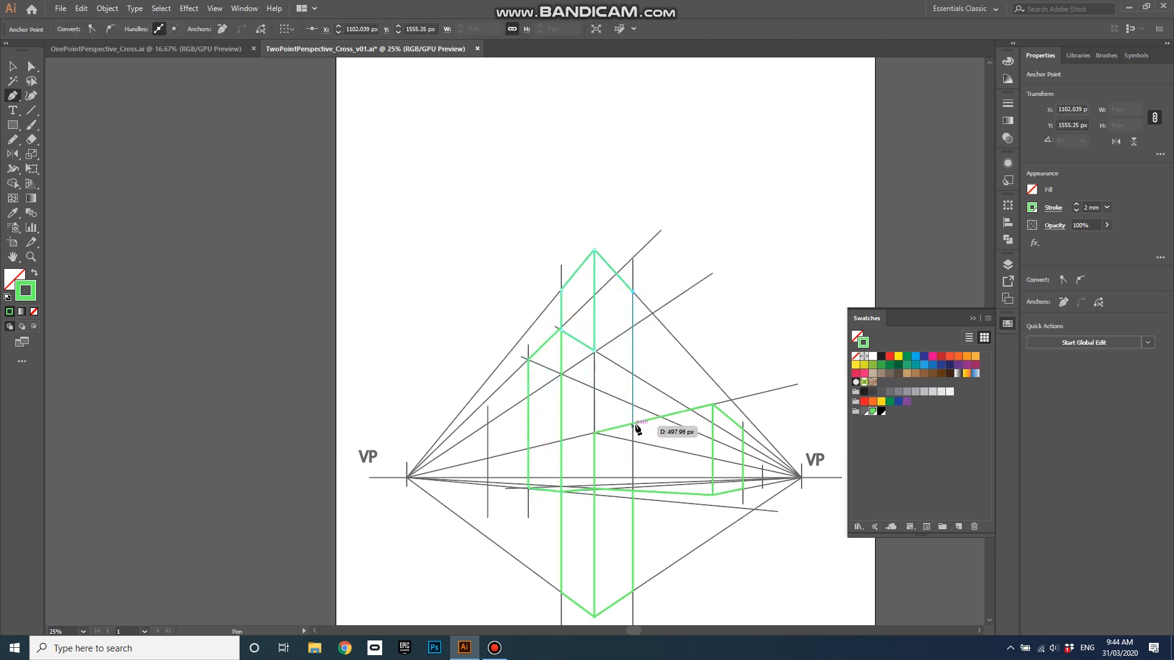
left_click(633, 423)
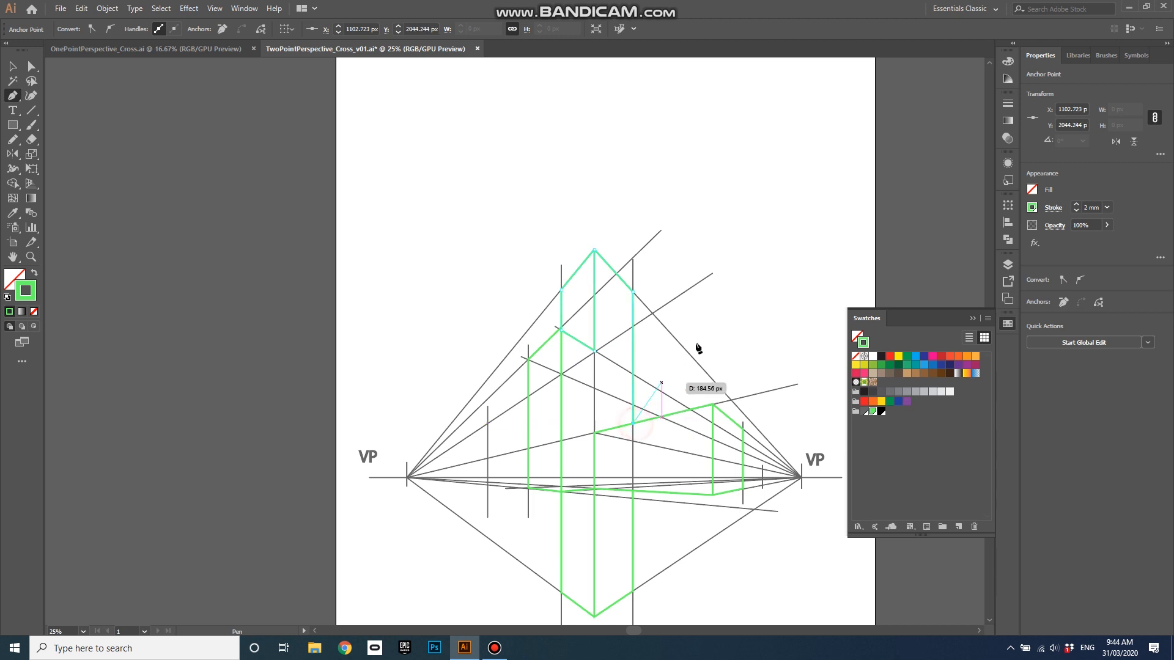
left_click(722, 313, "ctrl")
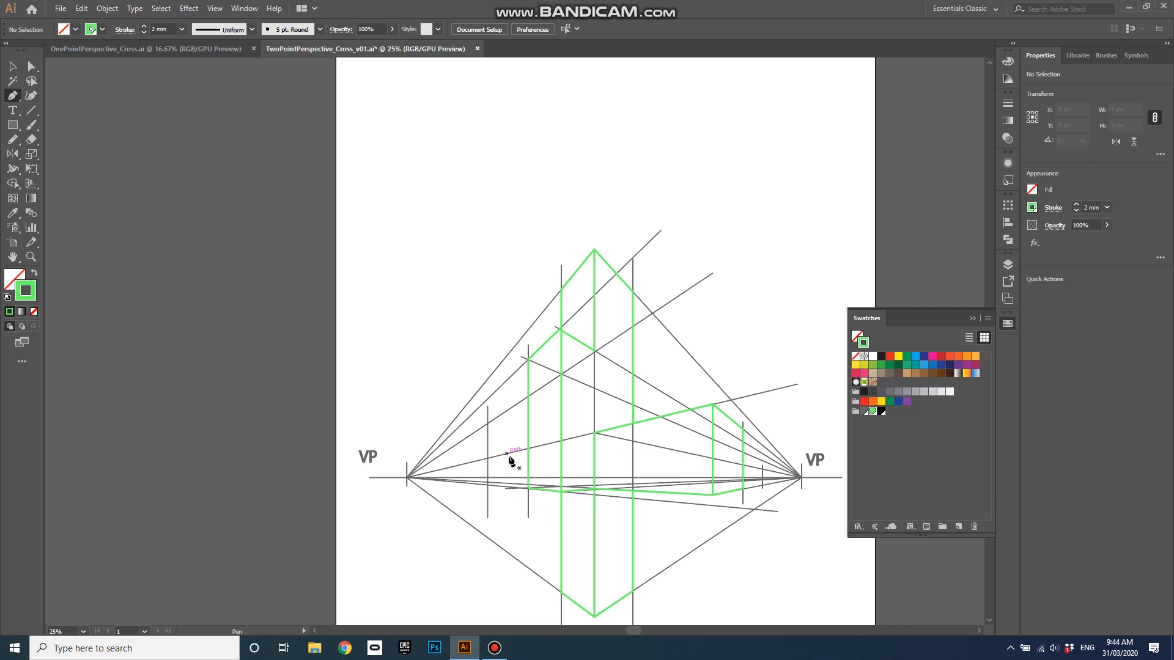
Trace the left arm's outer face in green around the leftmost construction vertical, starting and ending on the left arm's existing green vertical
left_click(529, 398)
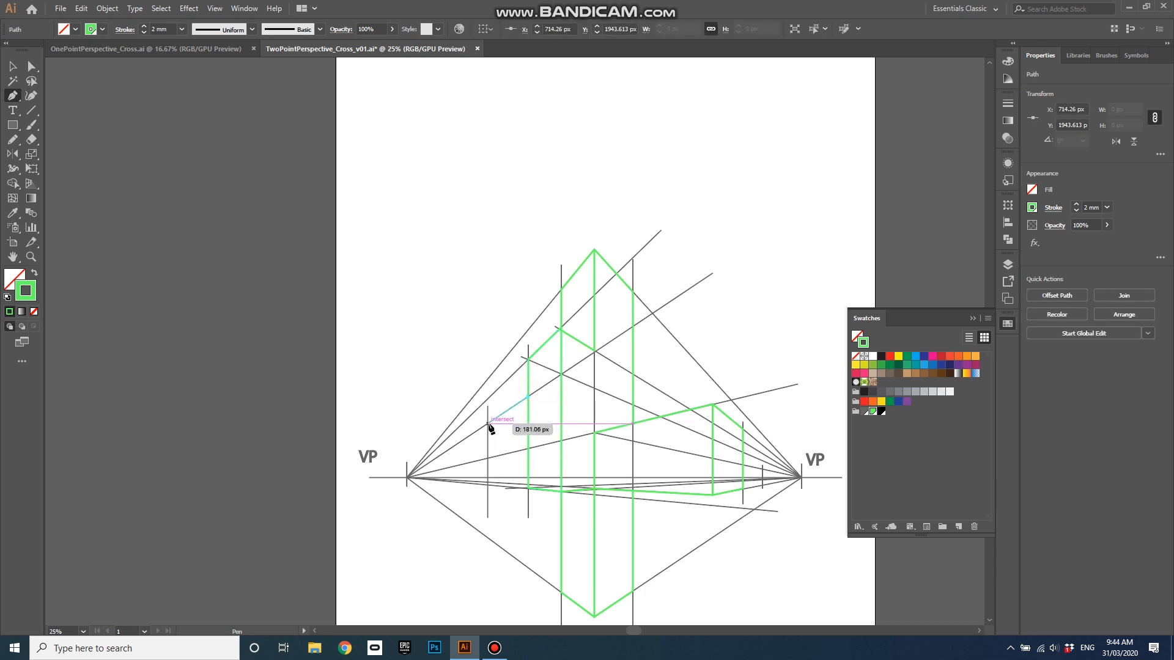
left_click(488, 422)
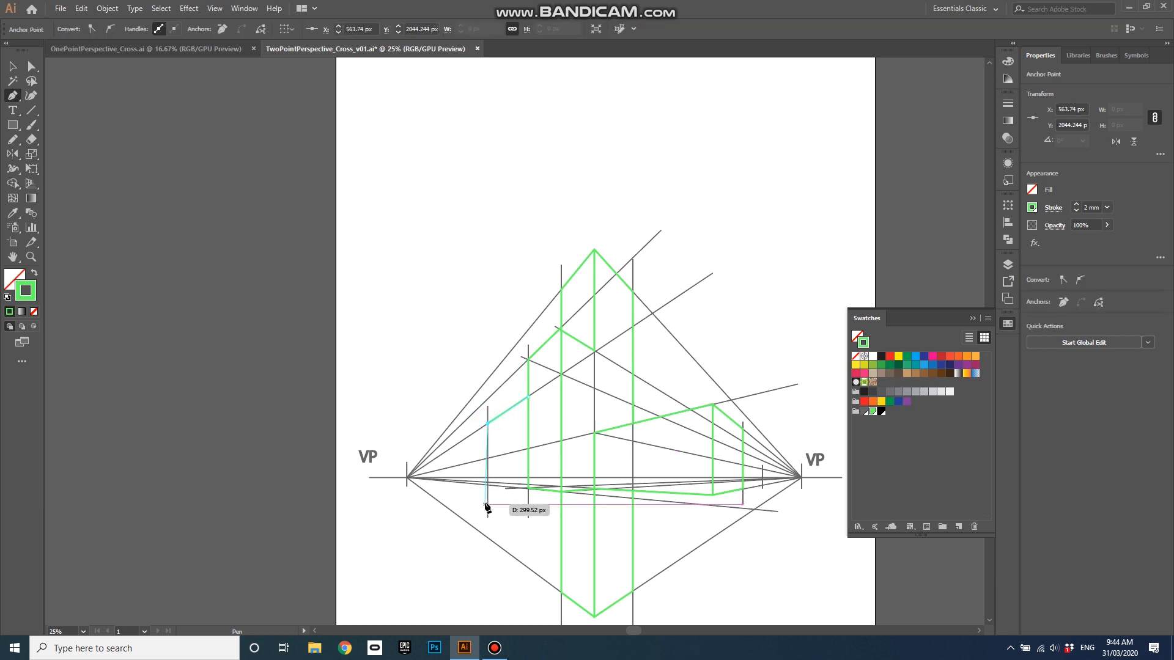
scroll(487, 506, "up", 3)
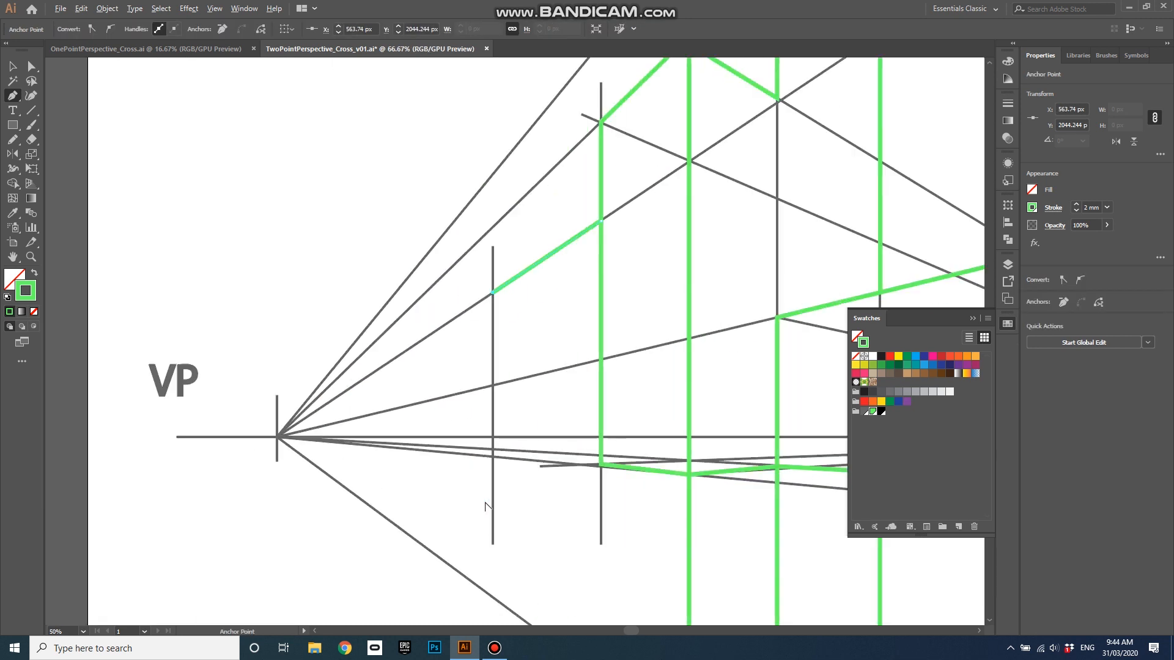
left_click(494, 451)
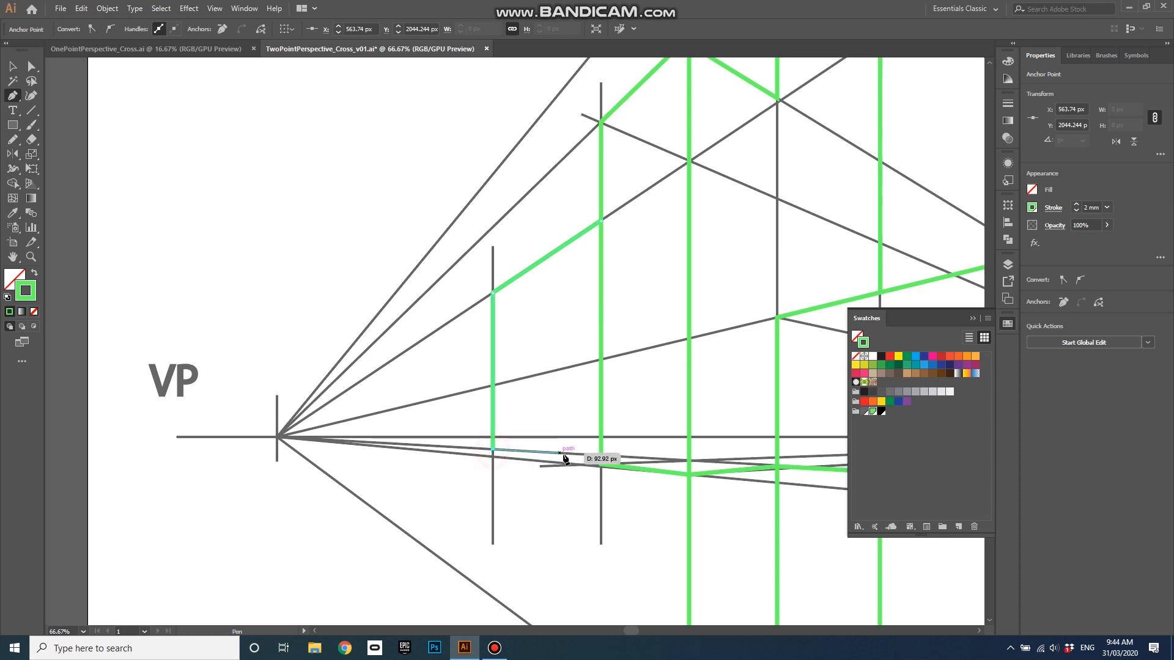
left_click(601, 457)
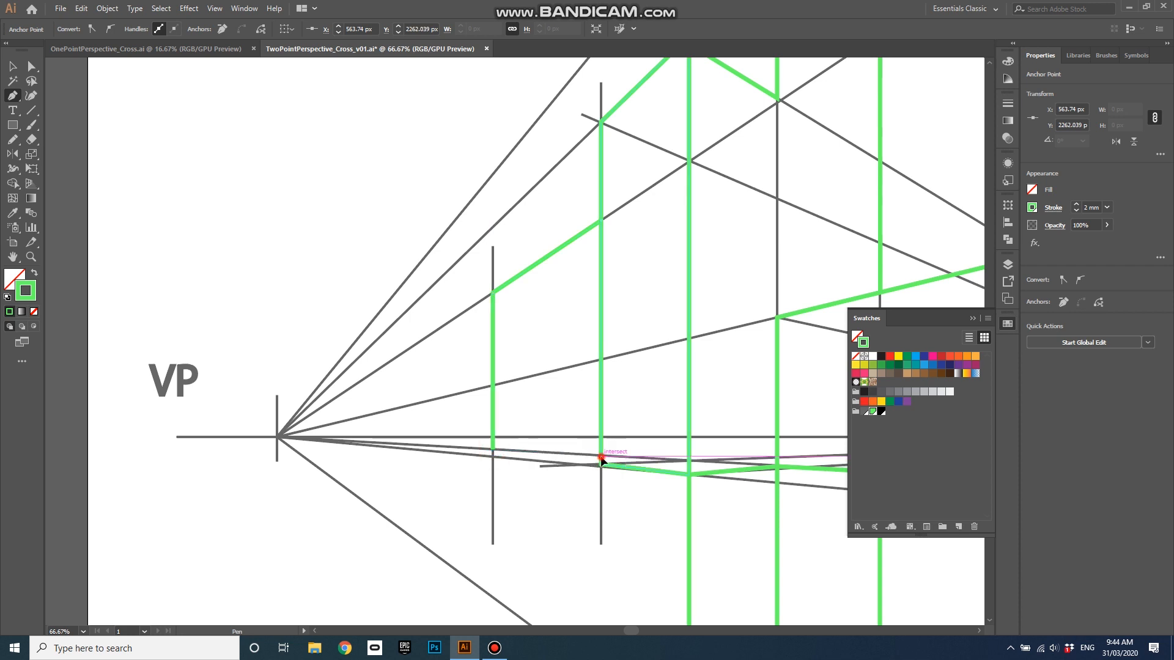
scroll(524, 506, "down", 3)
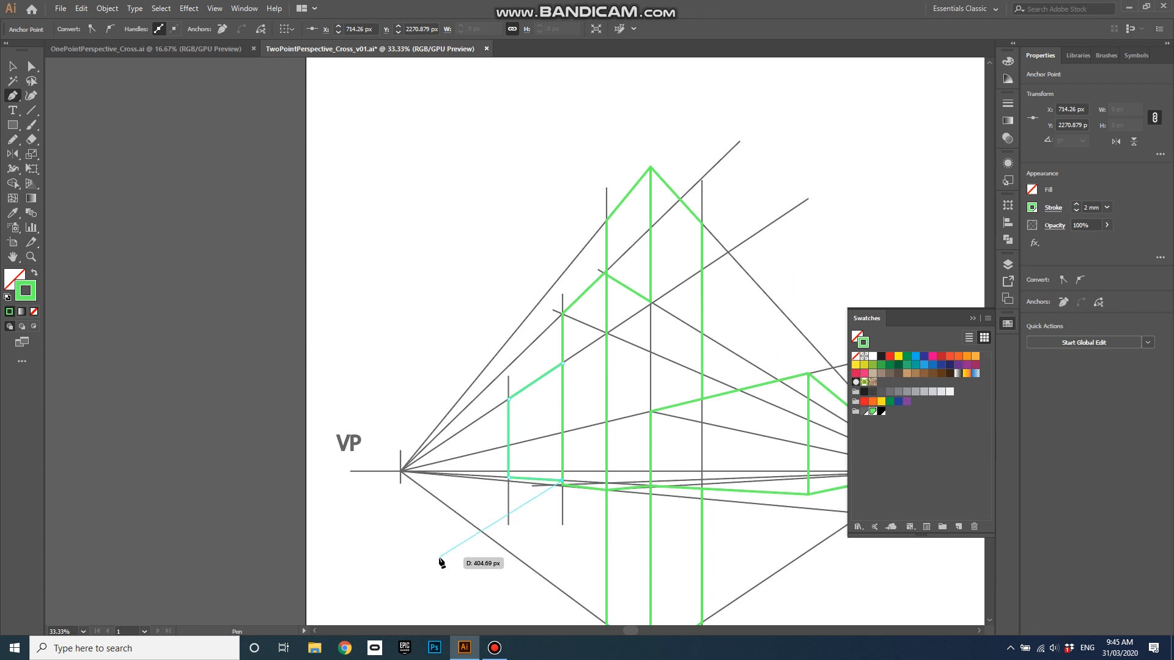
left_click(438, 557, "ctrl")
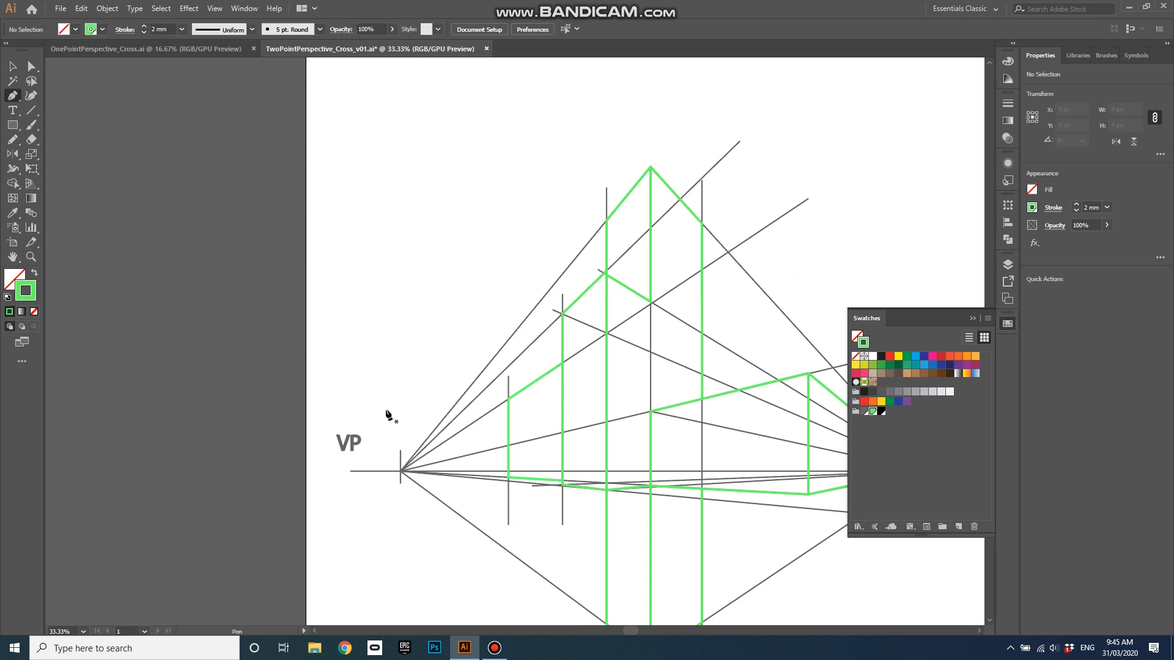
scroll(387, 409, "down", 2)
scroll(392, 419, "down", 1)
scroll(394, 421, "down", 1)
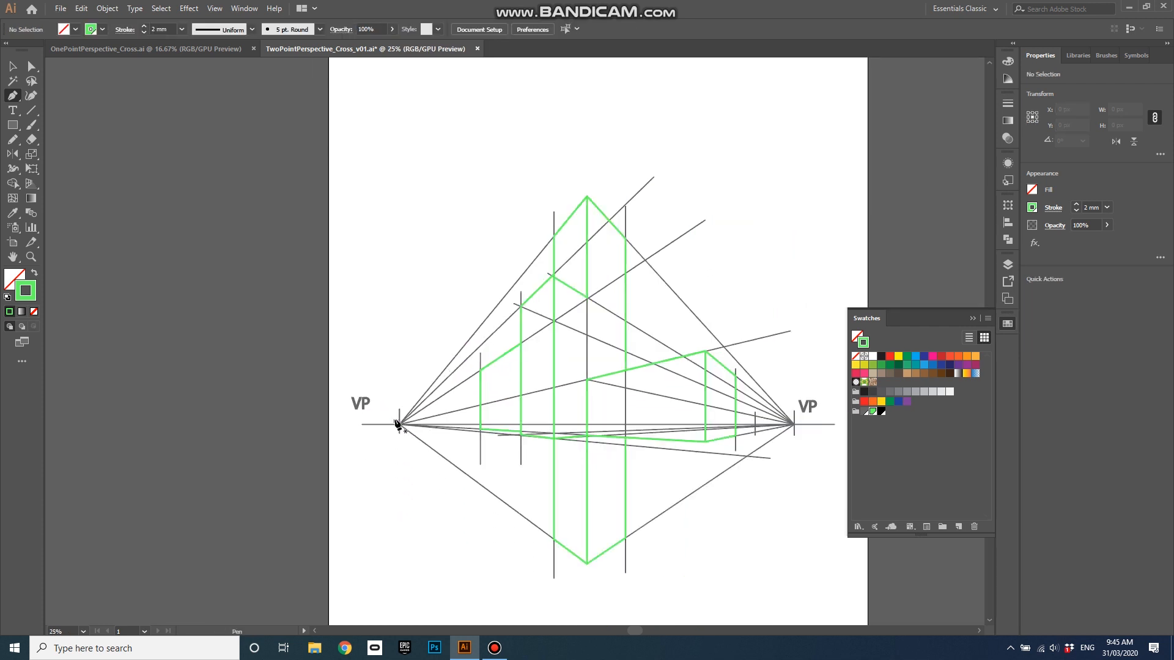
Hide the FrontBack, LeftRight and Verticals construction layers, leaving the Horizon layer visible behind the green edges
left_click(1008, 265)
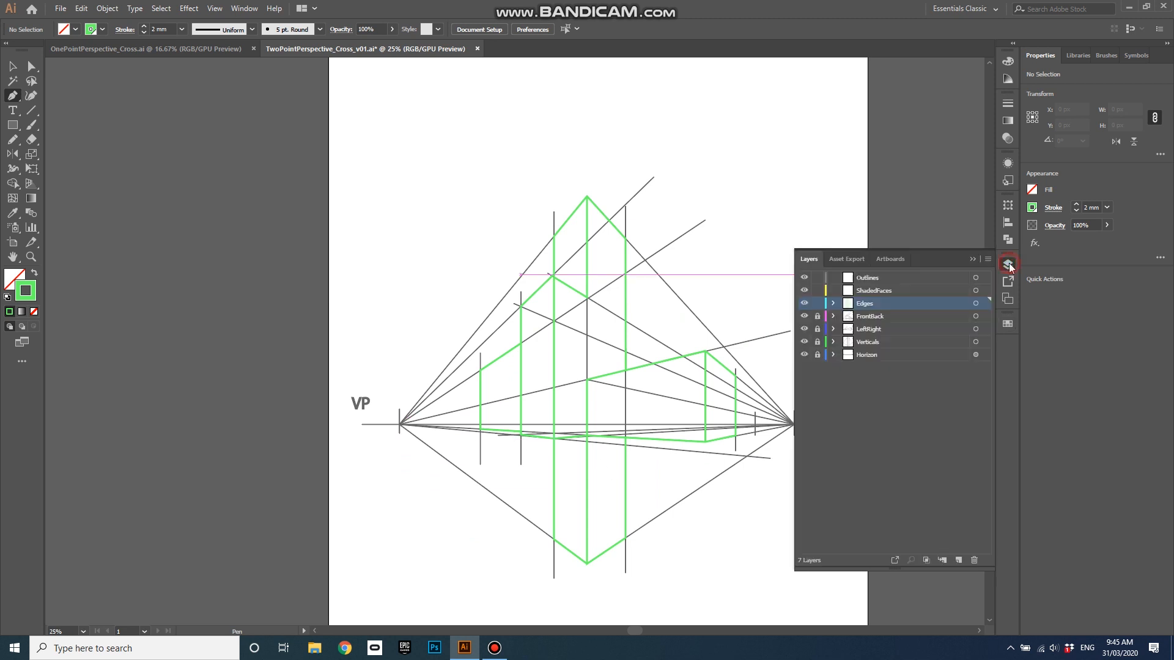
left_click(804, 316)
left_click(804, 329)
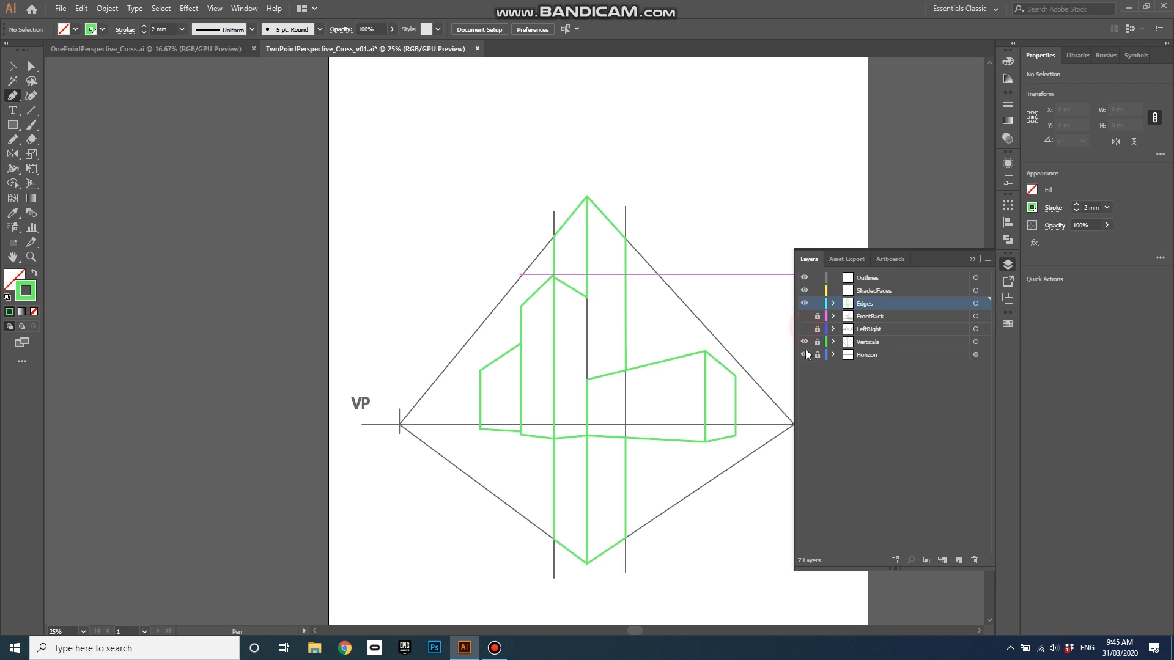
left_click(805, 342)
left_click(804, 354)
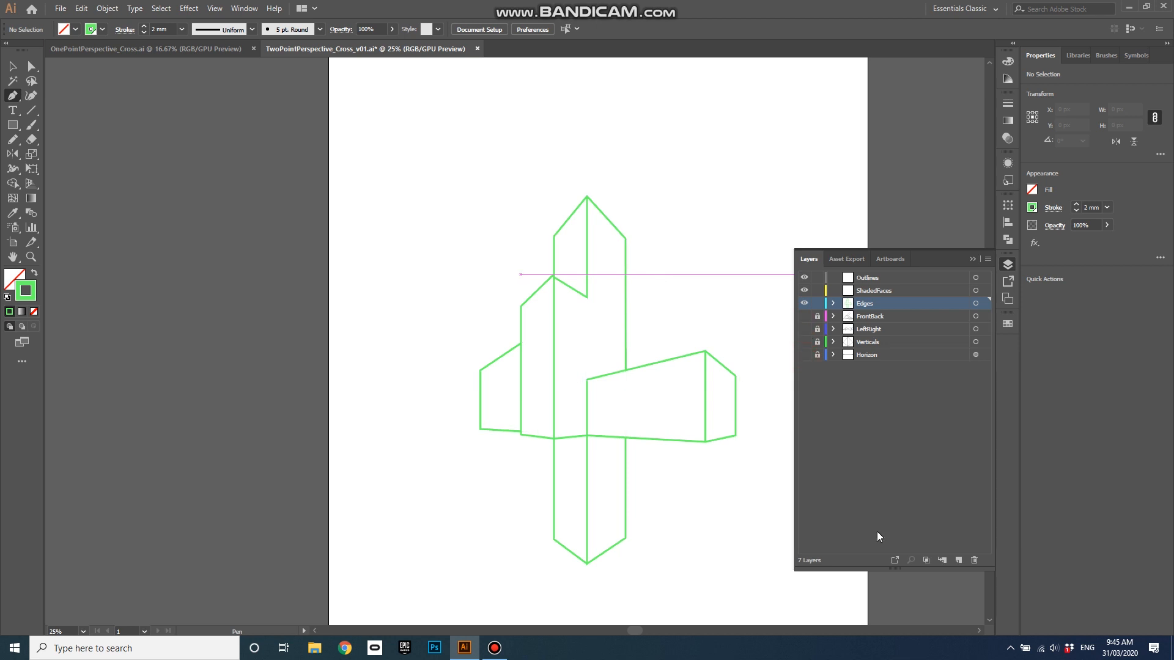
left_click(805, 355)
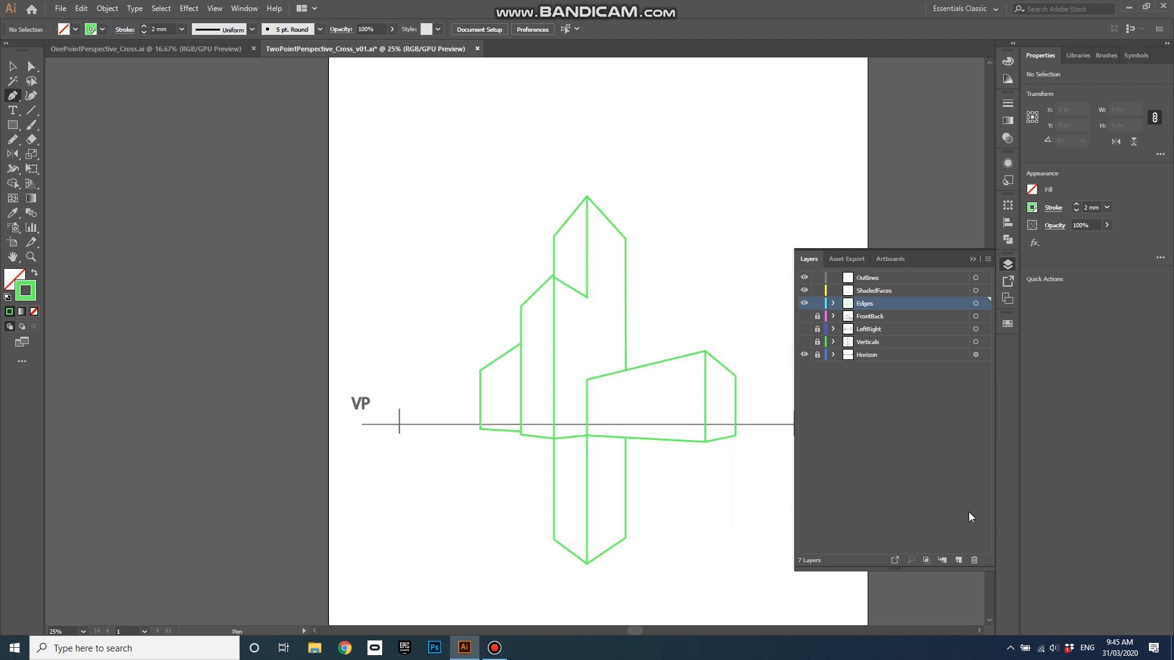
Show the FrontBack layer and trace the small protruding face in green beyond the right arm's outer vertical, out to the short construction vertical
left_click(805, 316)
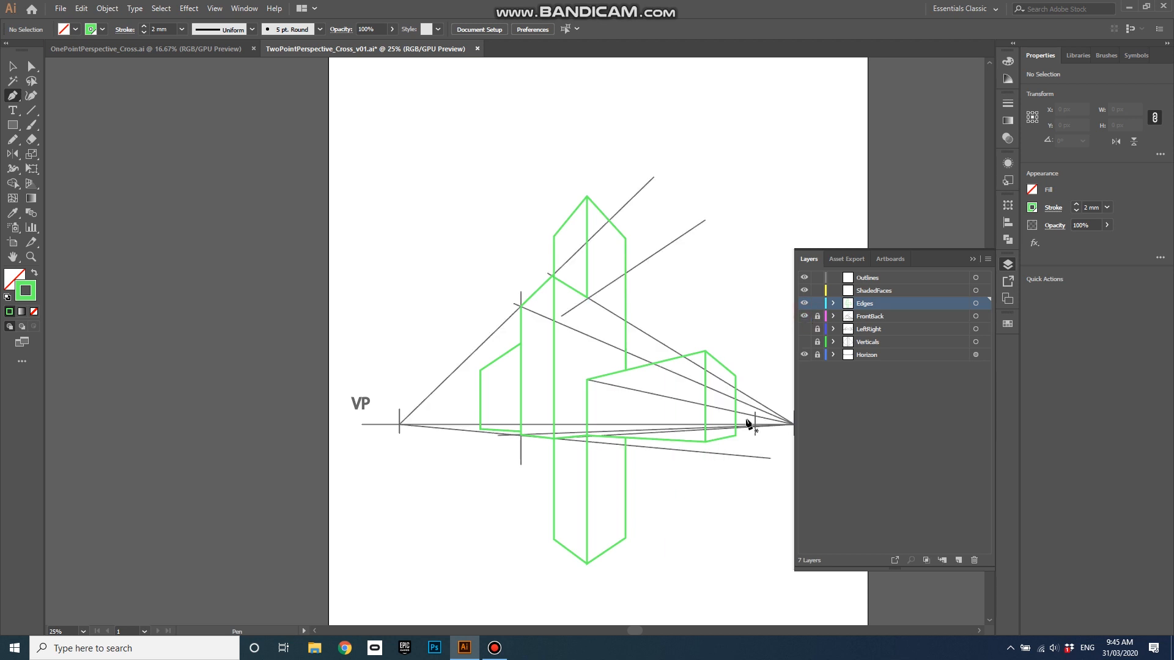
scroll(644, 440, "down", 2)
scroll(702, 458, "up", 5)
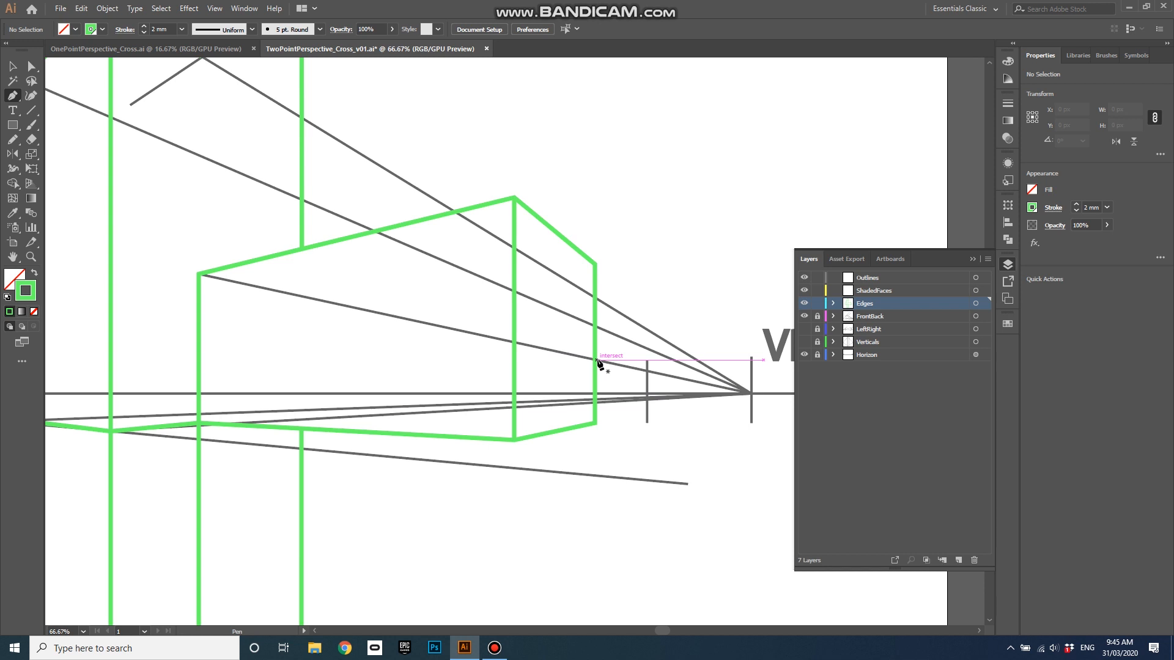
left_click(597, 360)
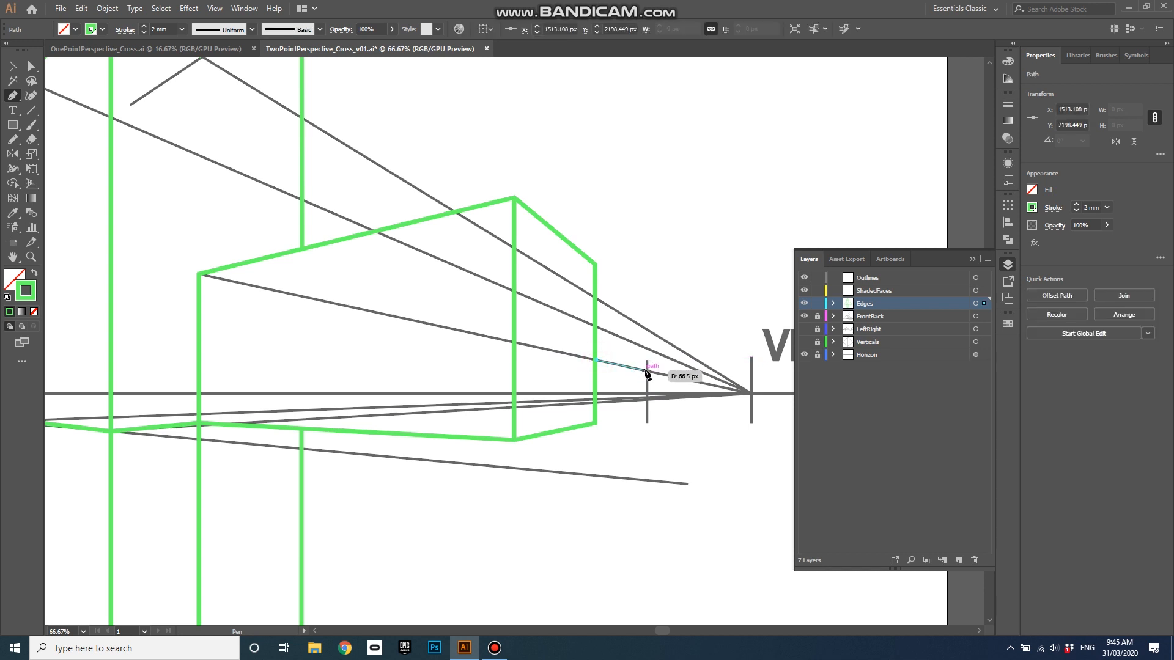
left_click(647, 371)
left_click(647, 397)
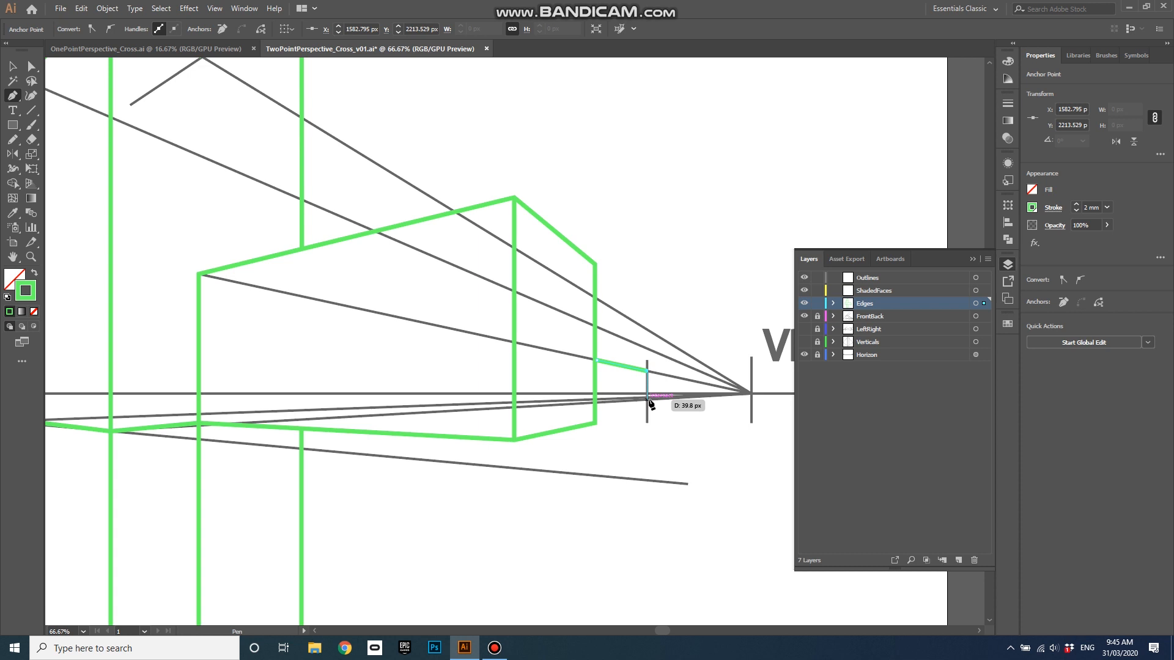
left_click(648, 397)
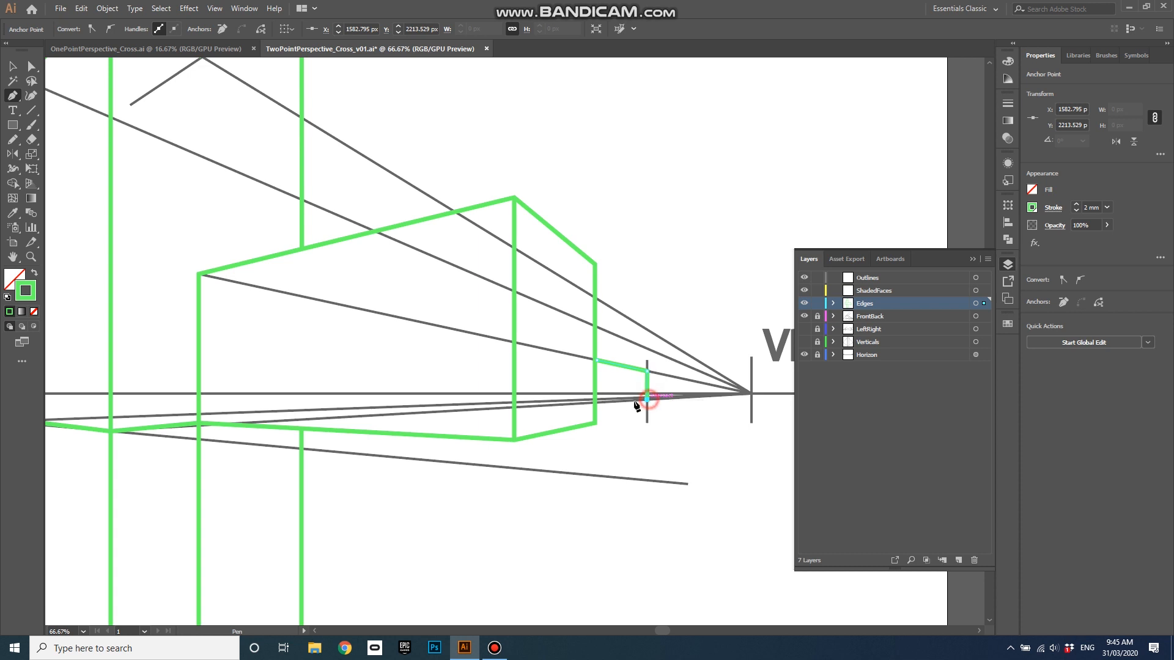
left_click(596, 402)
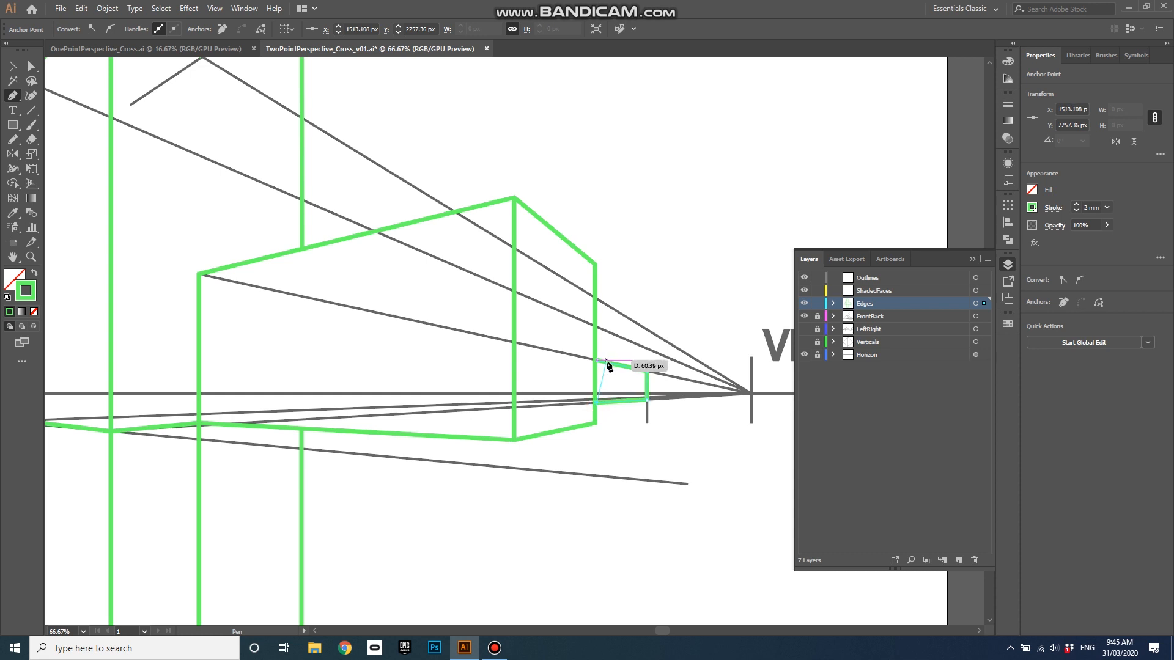
left_click(636, 445, "ctrl")
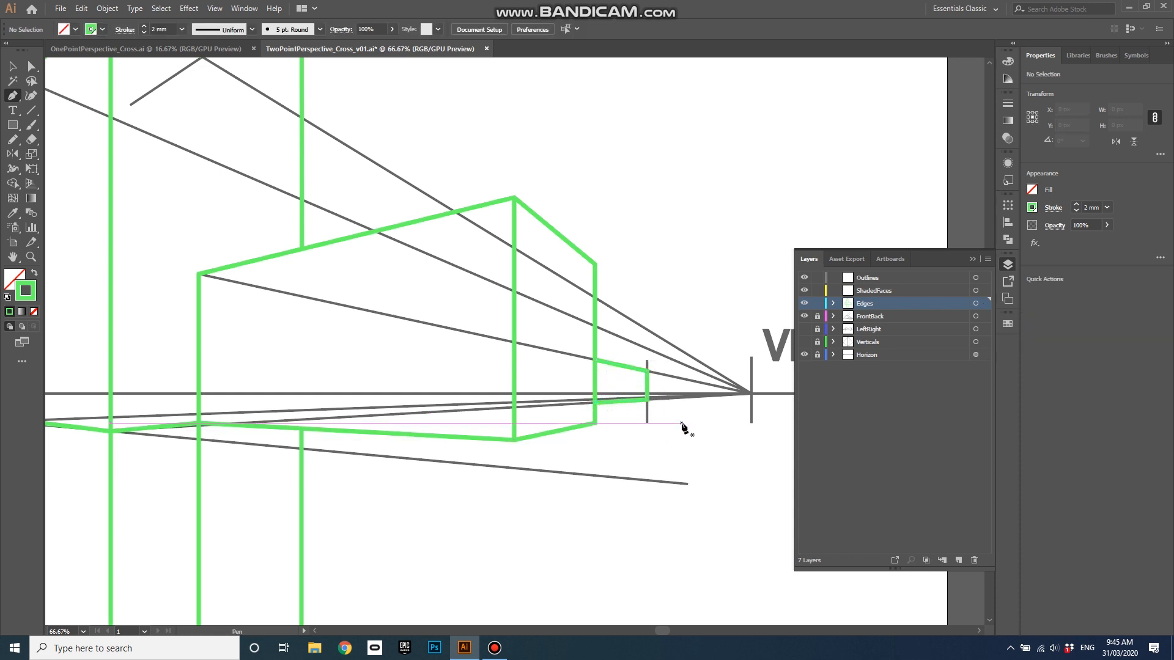
Hide the FrontBack layer again and unlock the Horizon layer for editing
scroll(683, 426, "down", 3, "alt")
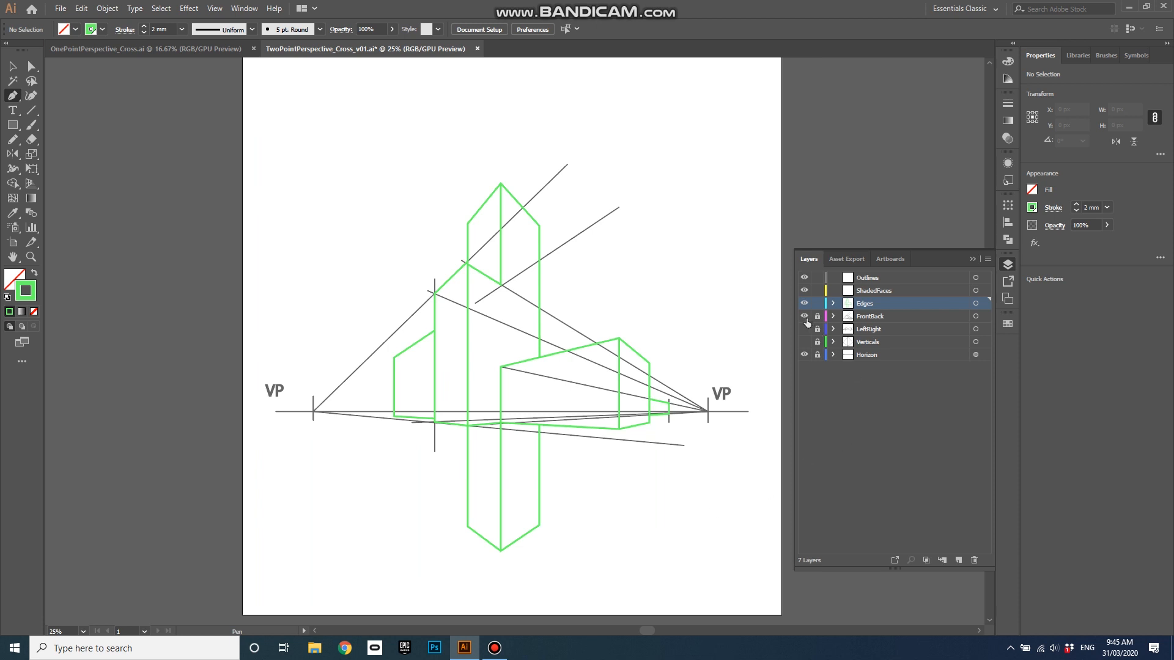
left_click_drag(805, 317, 805, 330)
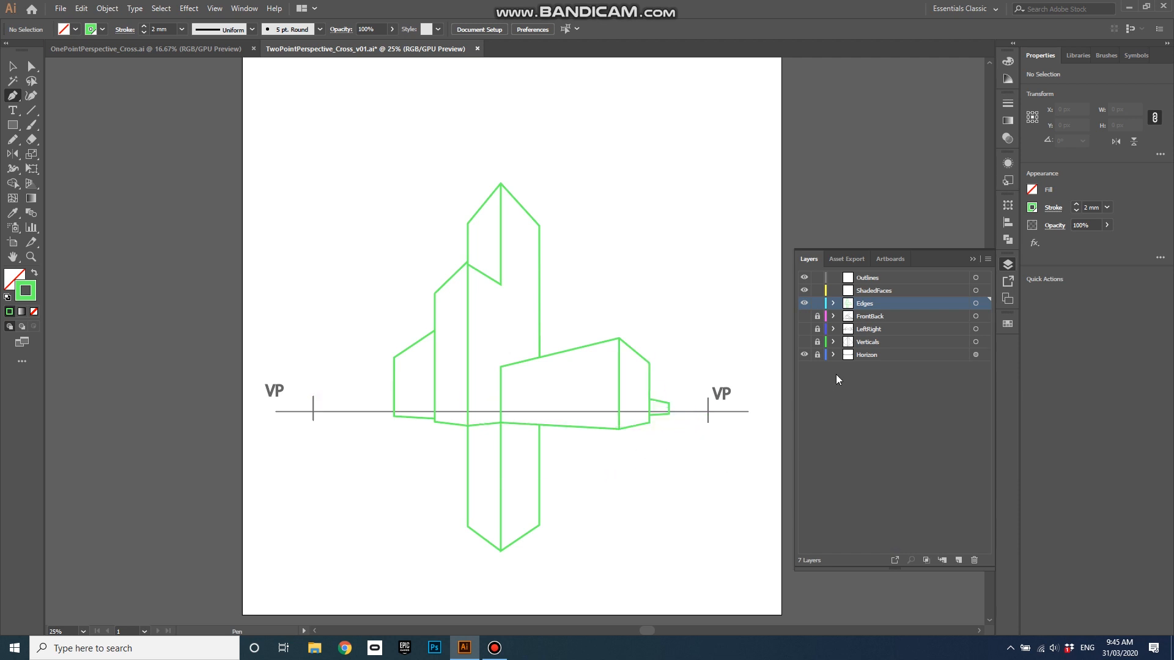
left_click(818, 355)
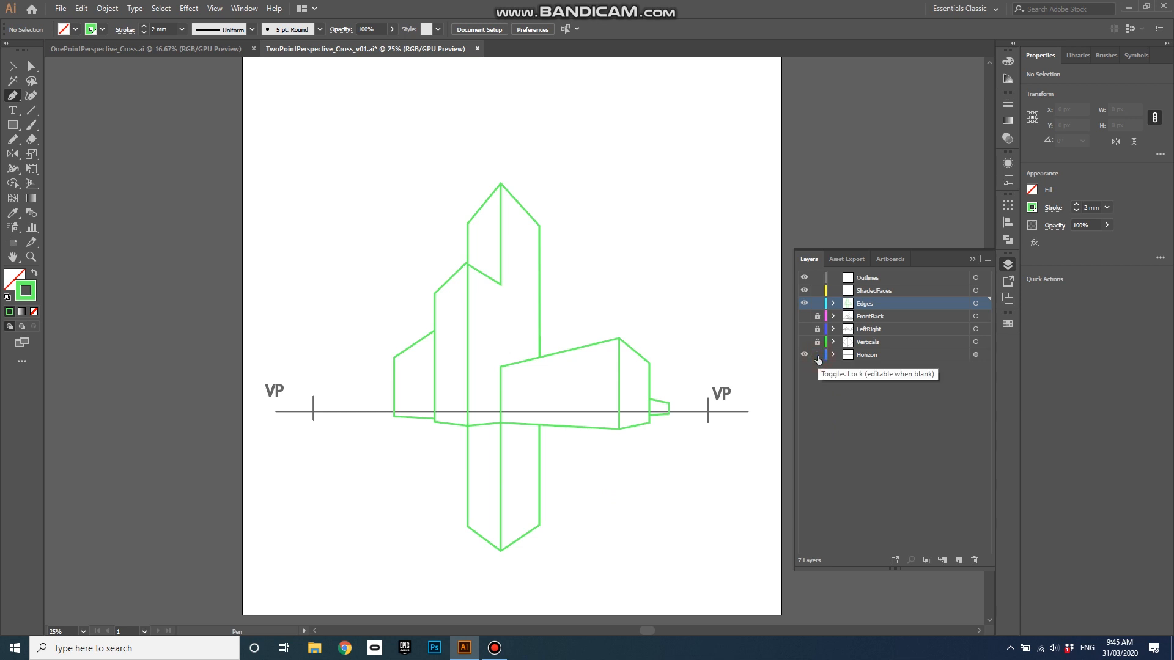
Shorten the left half of the horizon line so its inner end meets the left arm's outermost green vertical
left_click(31, 66)
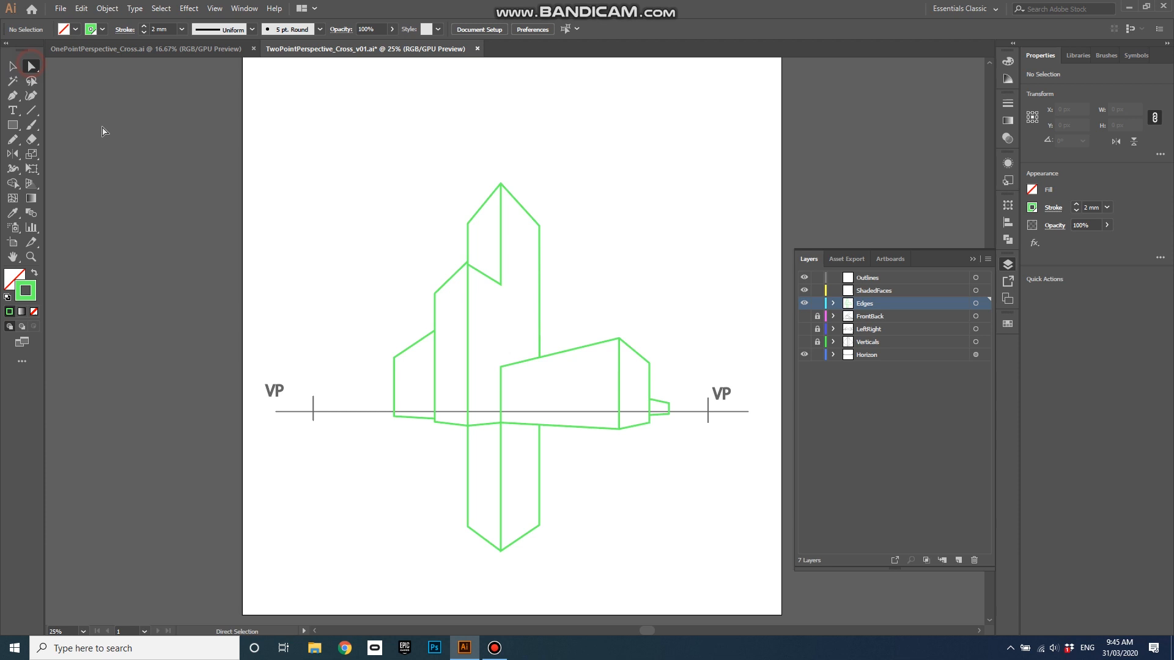
left_click(526, 414)
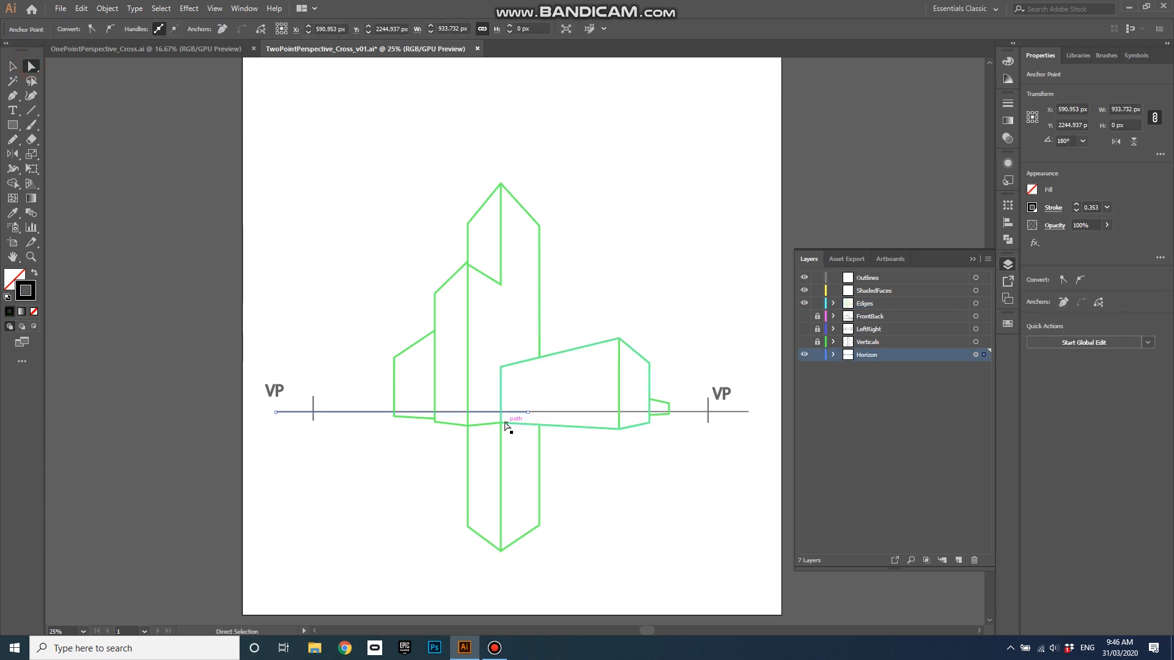
left_click(527, 413)
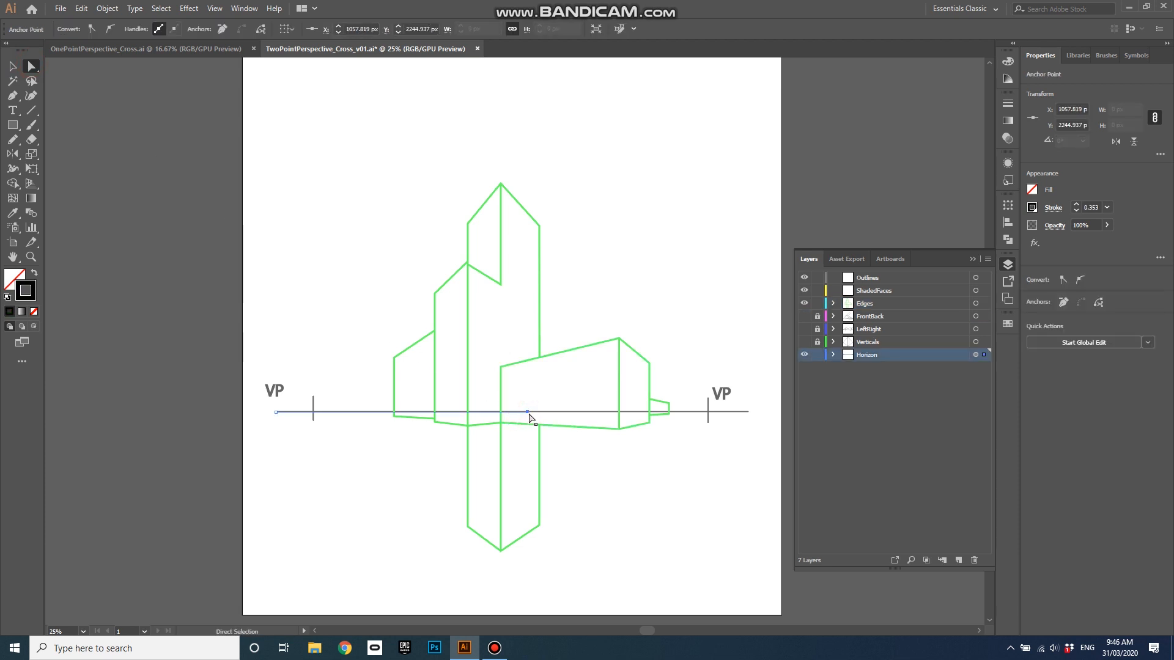
left_click_drag(528, 415, 393, 413)
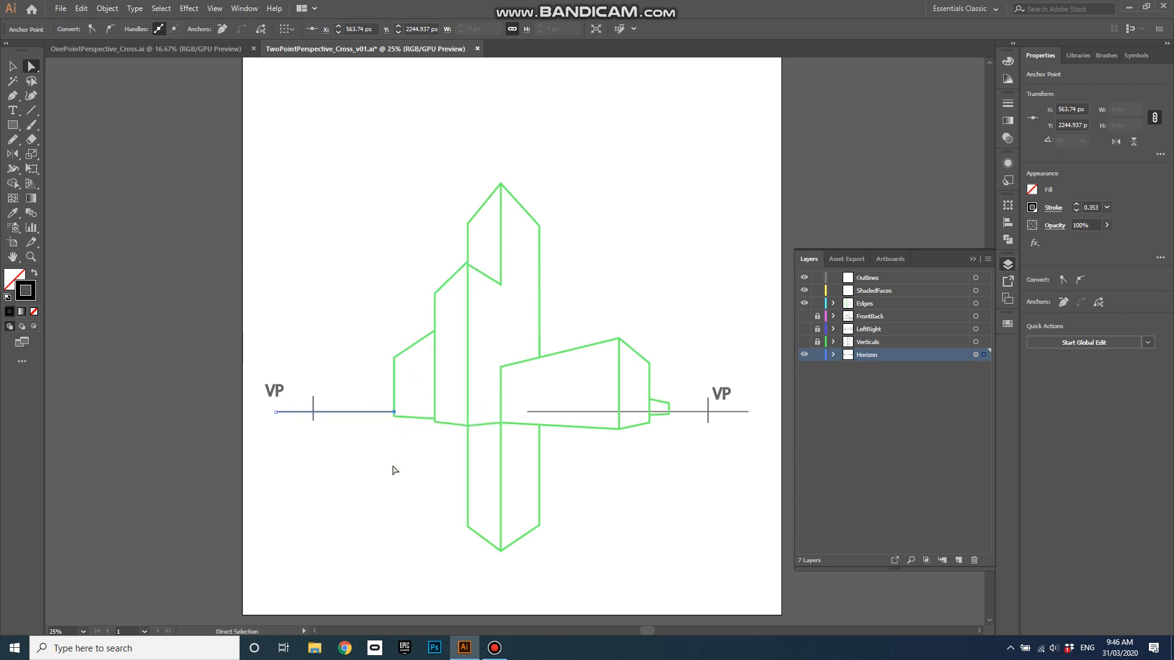
Shorten the right half of the horizon line to the small green face's outer vertical, keeping the line level
left_click(548, 412)
left_click(527, 412)
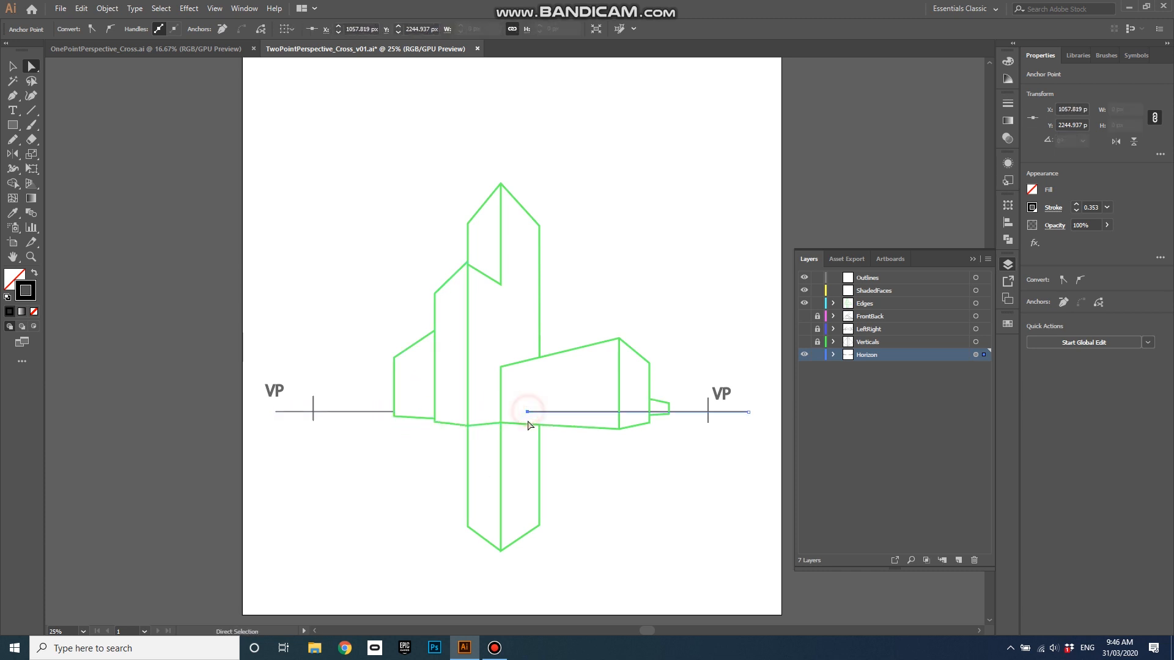
left_click_drag(528, 421, 675, 421)
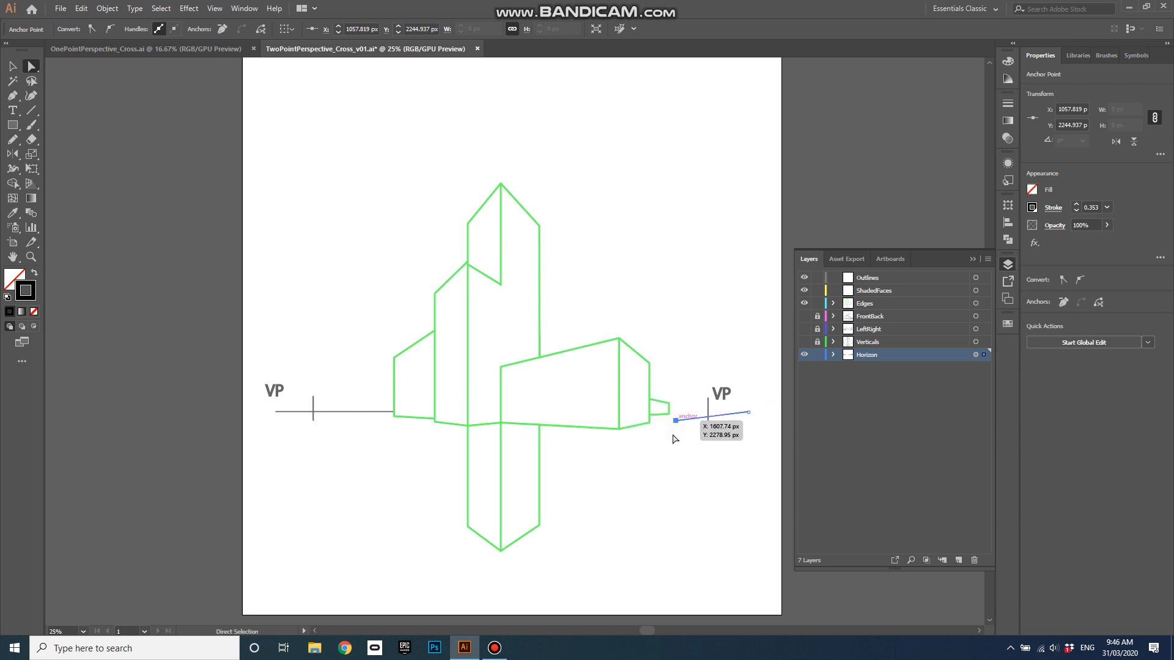
scroll(675, 439, "up", 4)
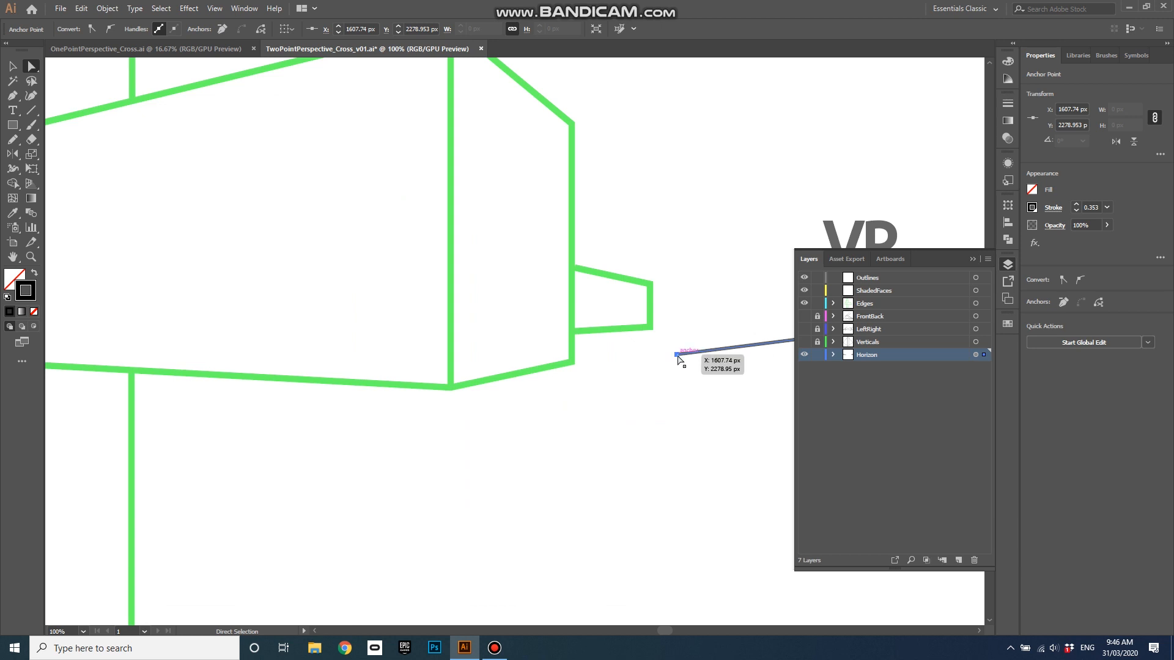
left_click_drag(676, 355, 648, 314)
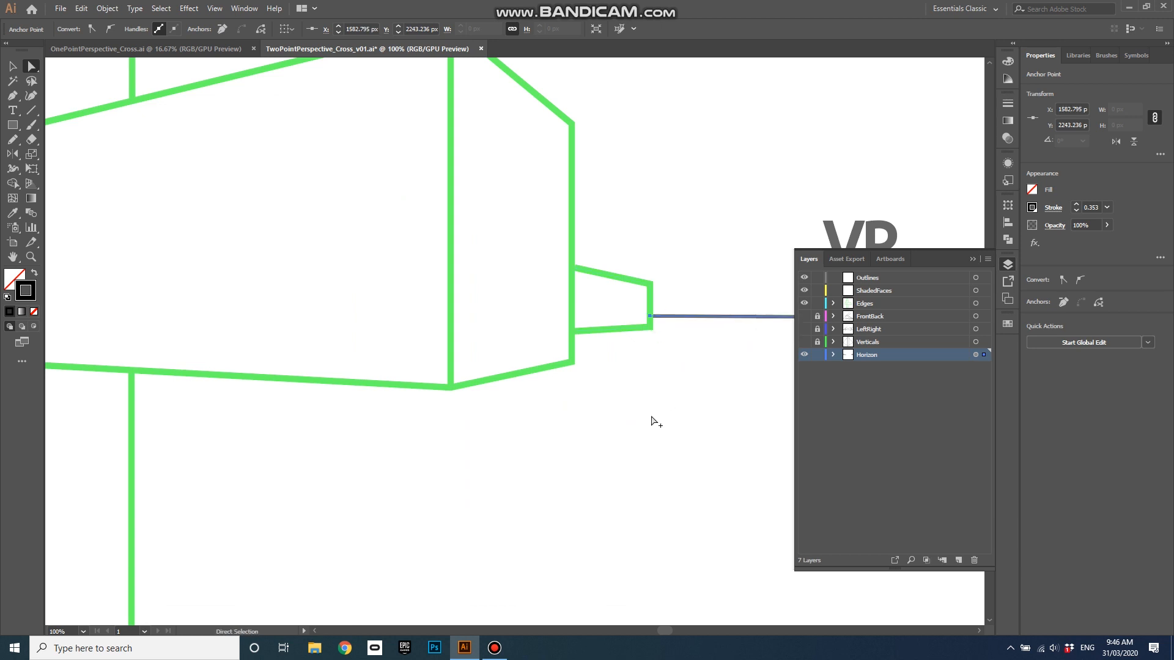
scroll(651, 422, "down", 3)
mouse_move(651, 382)
left_mouse_down()
mouse_move(462, 383)
mouse_move(495, 370)
mouse_move(654, 392)
left_mouse_up()
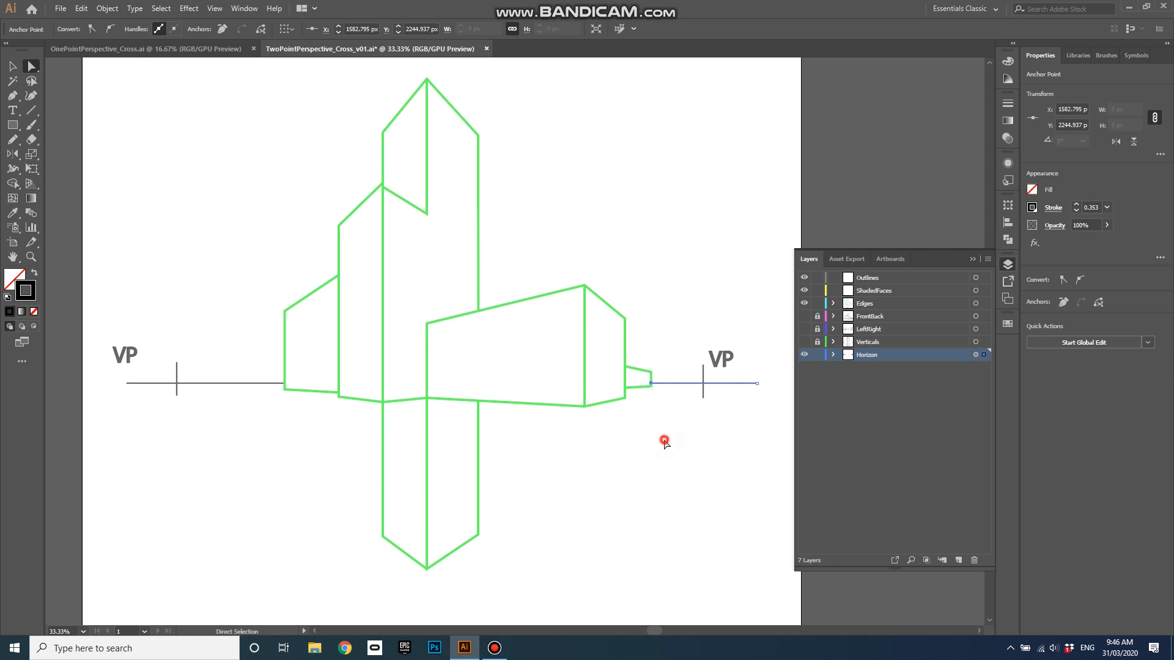
left_click(664, 441)
left_click(13, 67)
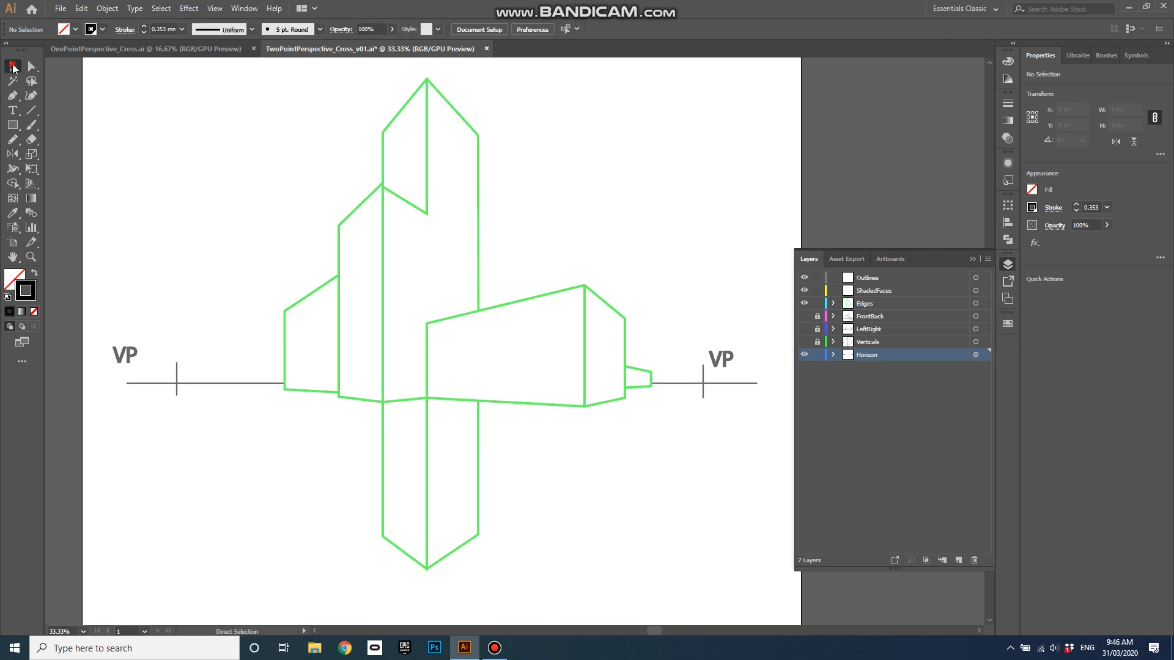
scroll(623, 472, "down", 2, "alt")
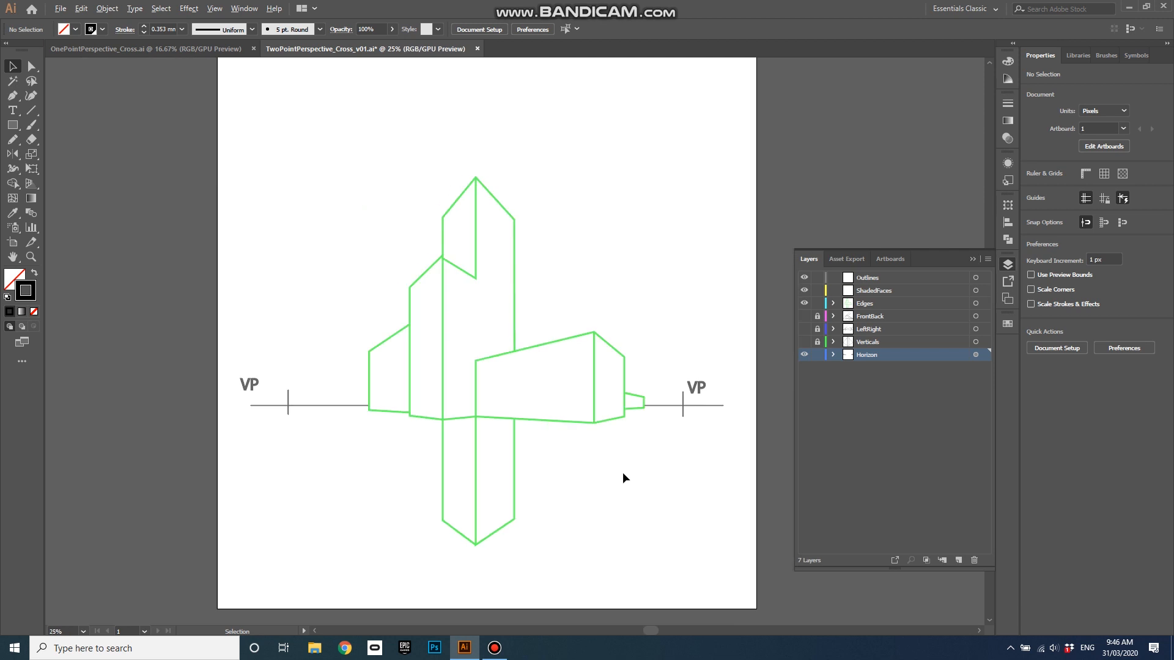
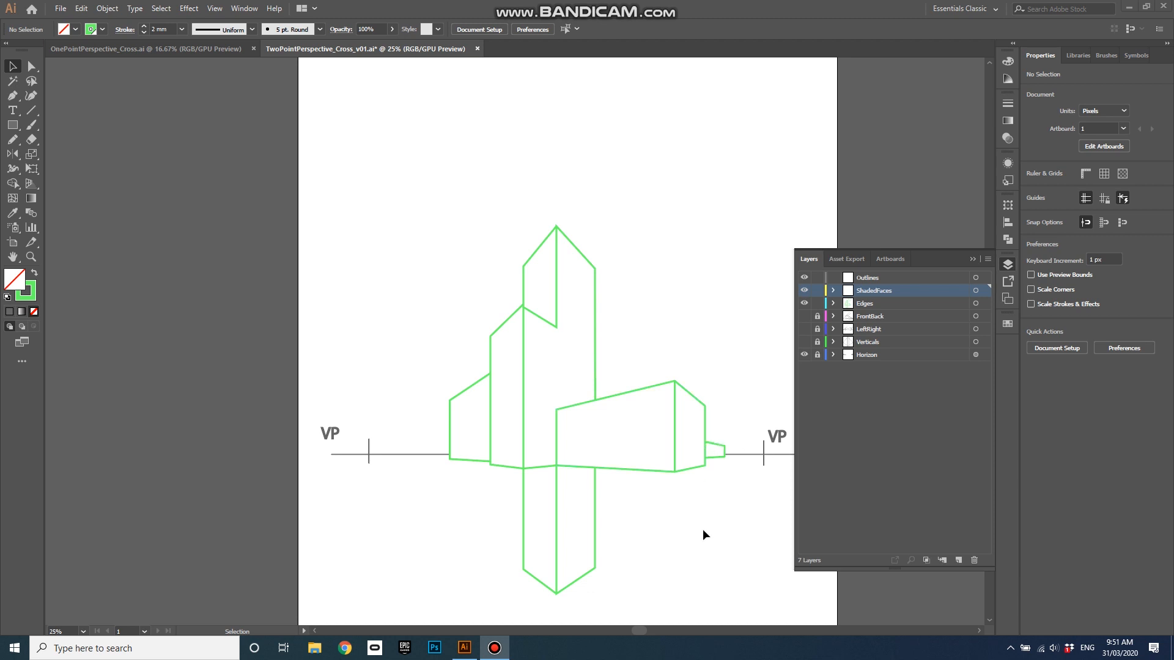
Lock the Edges layer and make ShadedFaces the active layer for drawing with the Pen tool
left_click(817, 304)
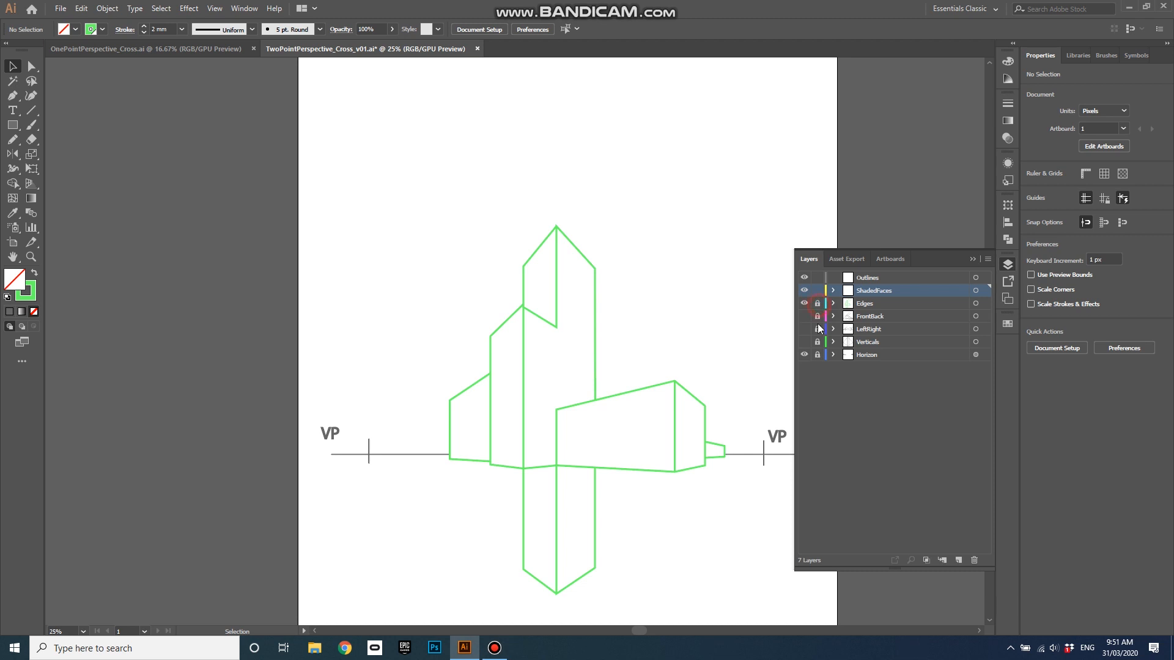
left_click(903, 292)
key("p")
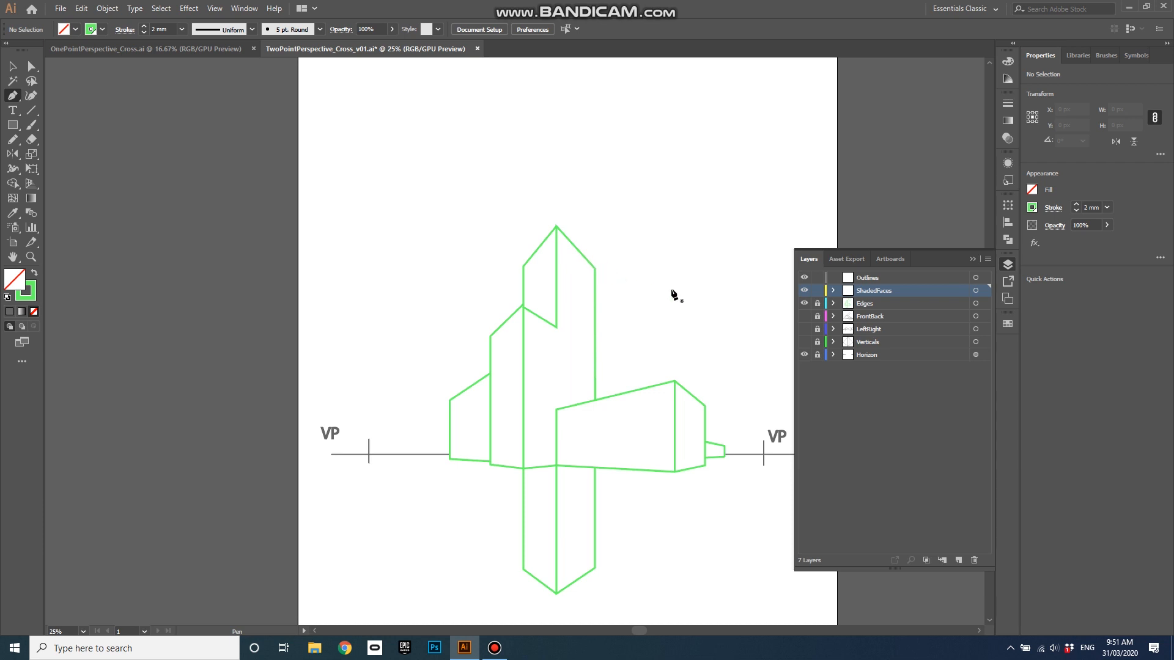
Set both the fill and the stroke to the dark grey swatch in the custom colour group
left_click(1008, 324)
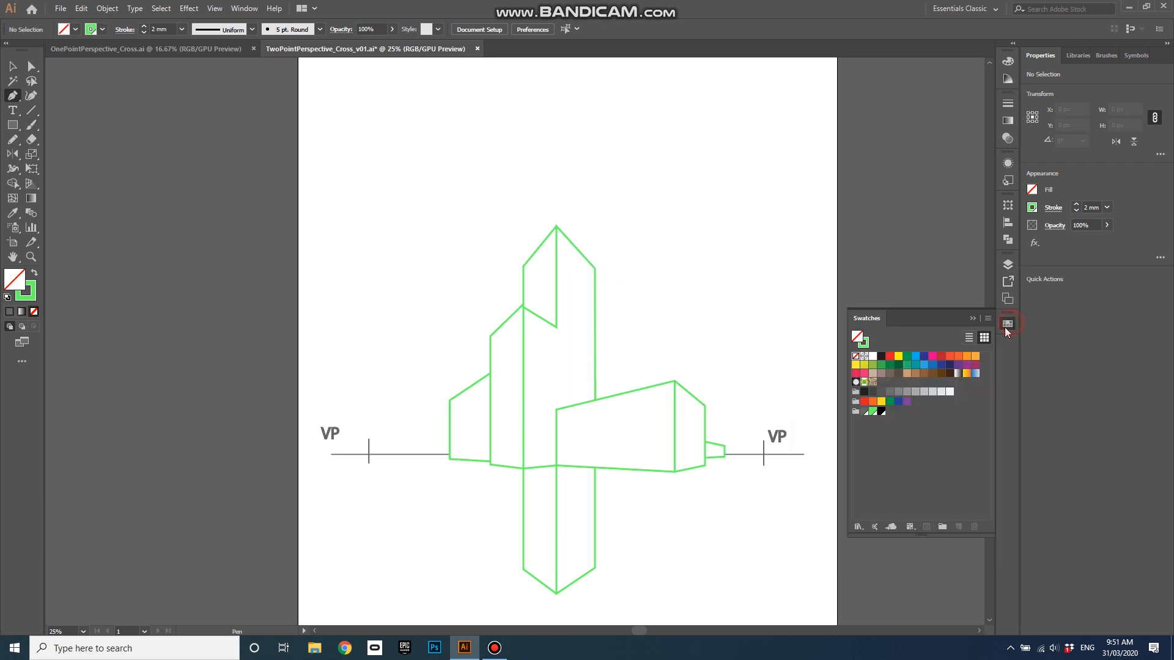
left_click(864, 412)
left_click(865, 344)
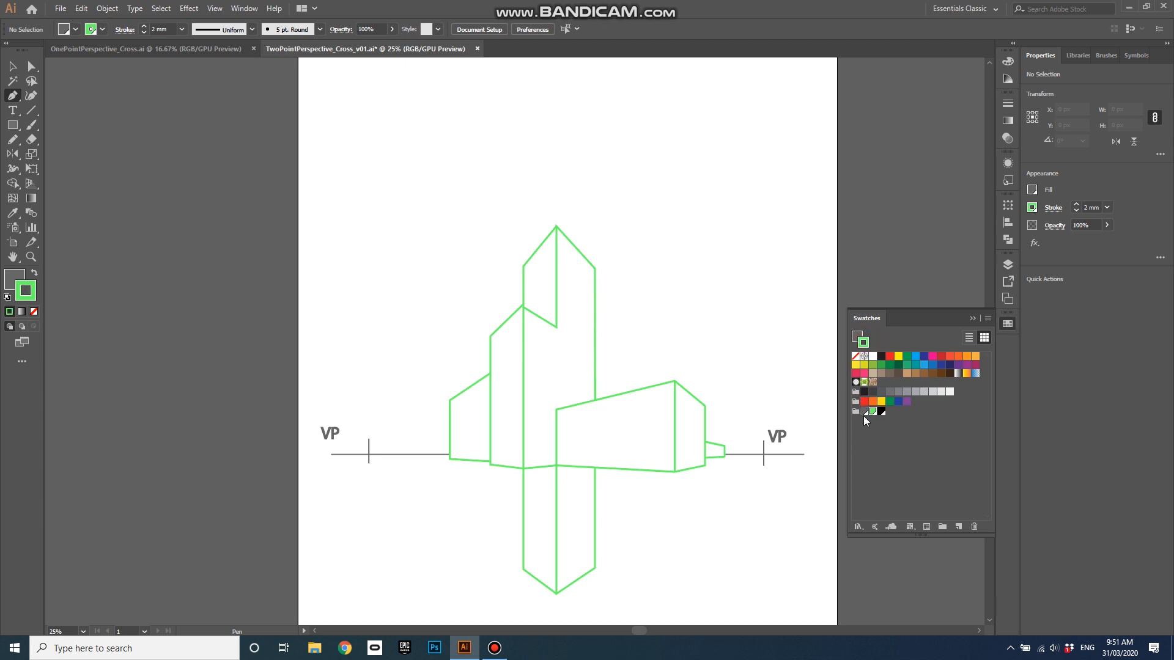
left_click(864, 412)
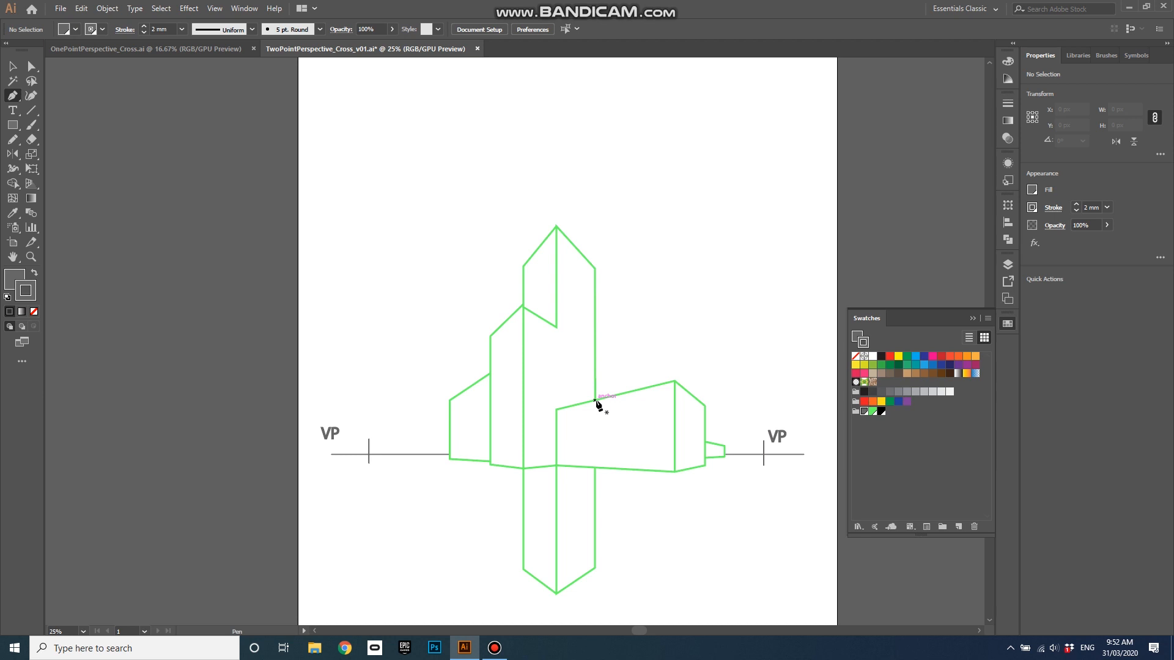
Trace the upright's shaded face from its junction with the right arm's top edge, over the peak and notch, to the arm's lower inner corner
left_click(1007, 265)
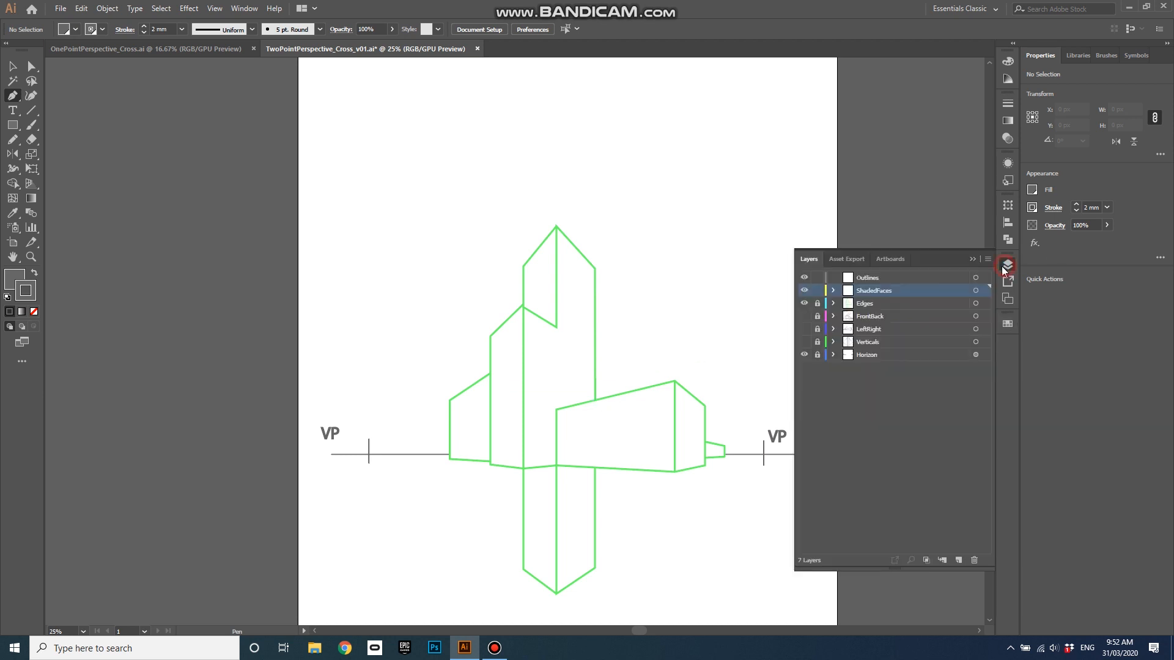
left_click(595, 400)
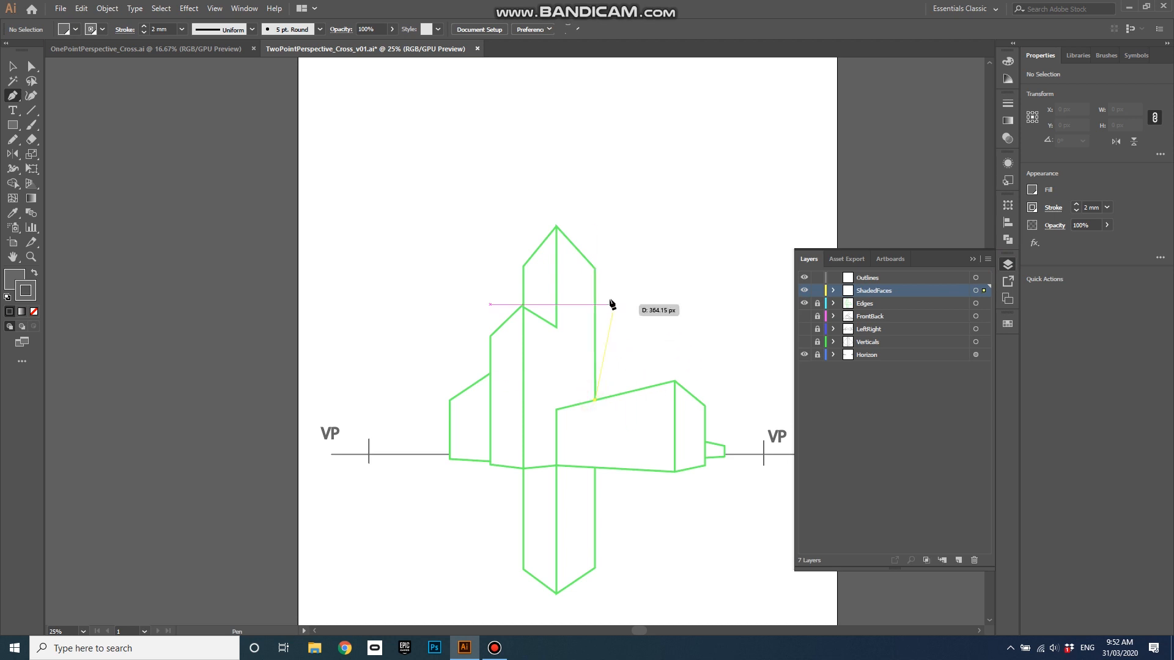
left_click(595, 267)
left_click(556, 227)
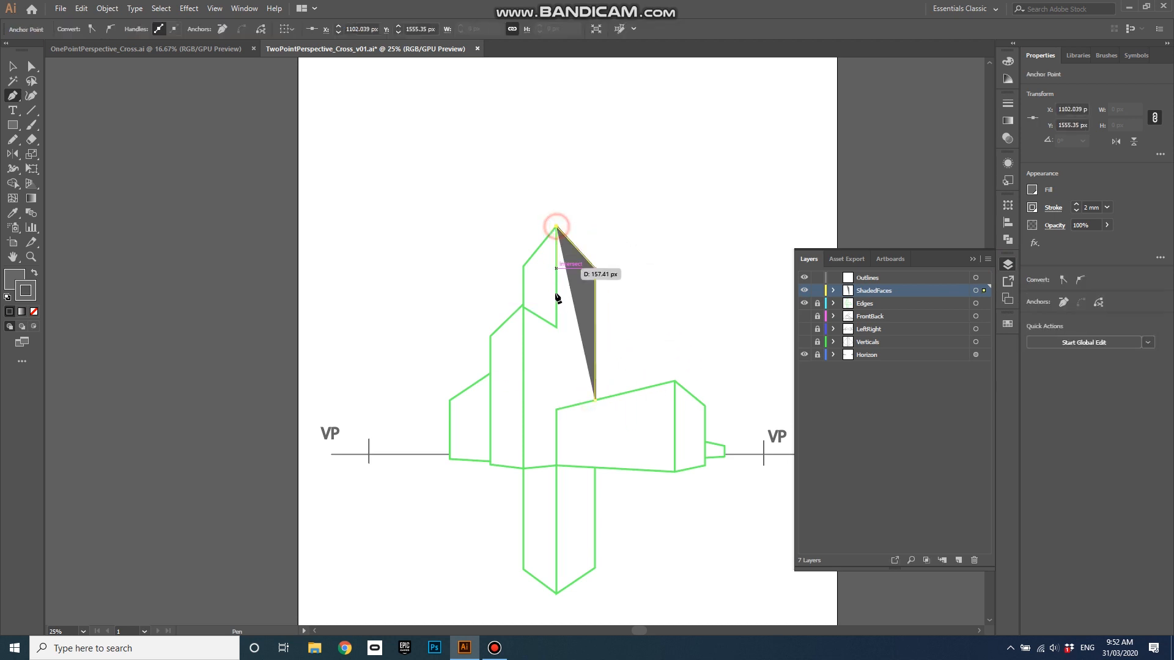
left_click(556, 328)
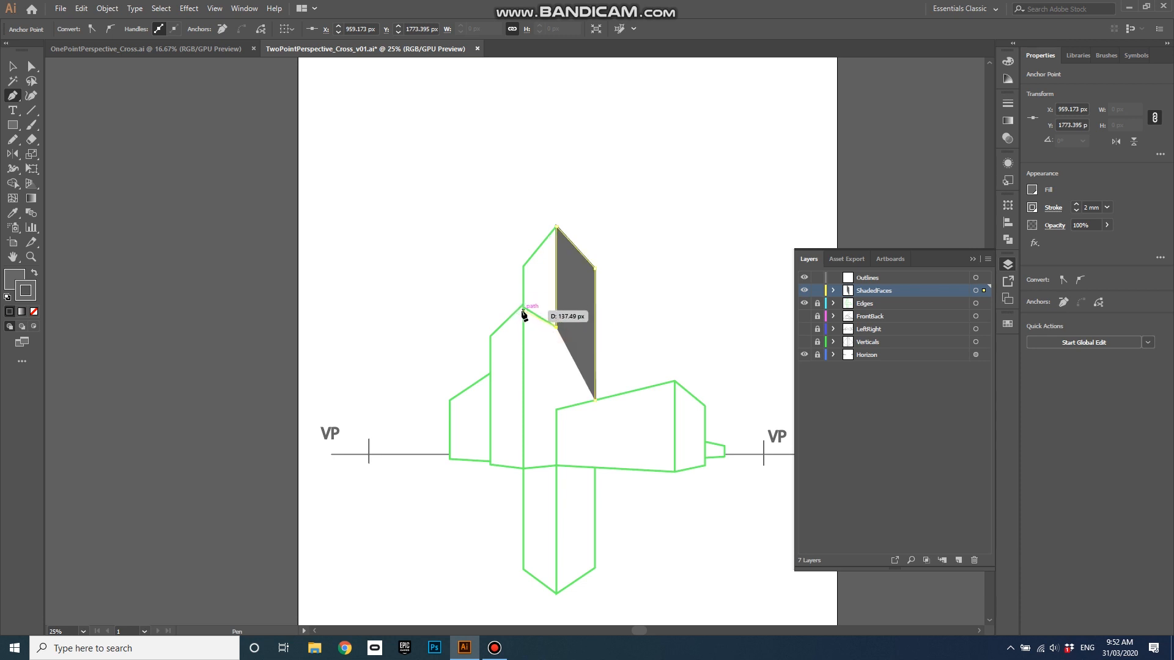
left_click(522, 305)
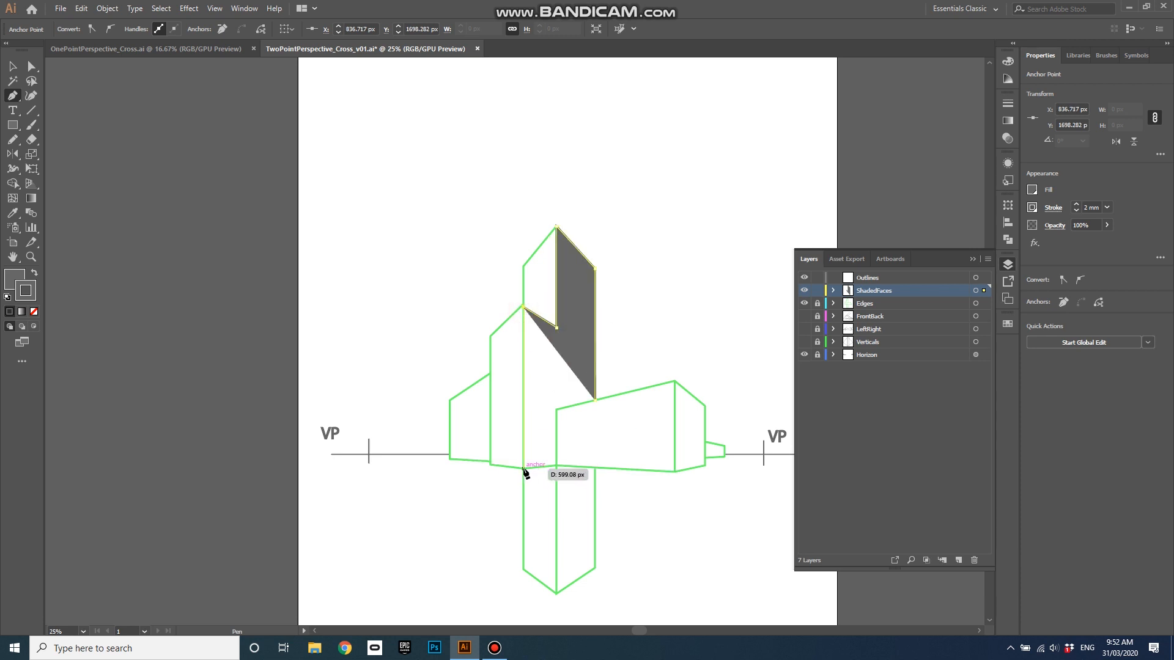
left_click(522, 467)
left_click(556, 466)
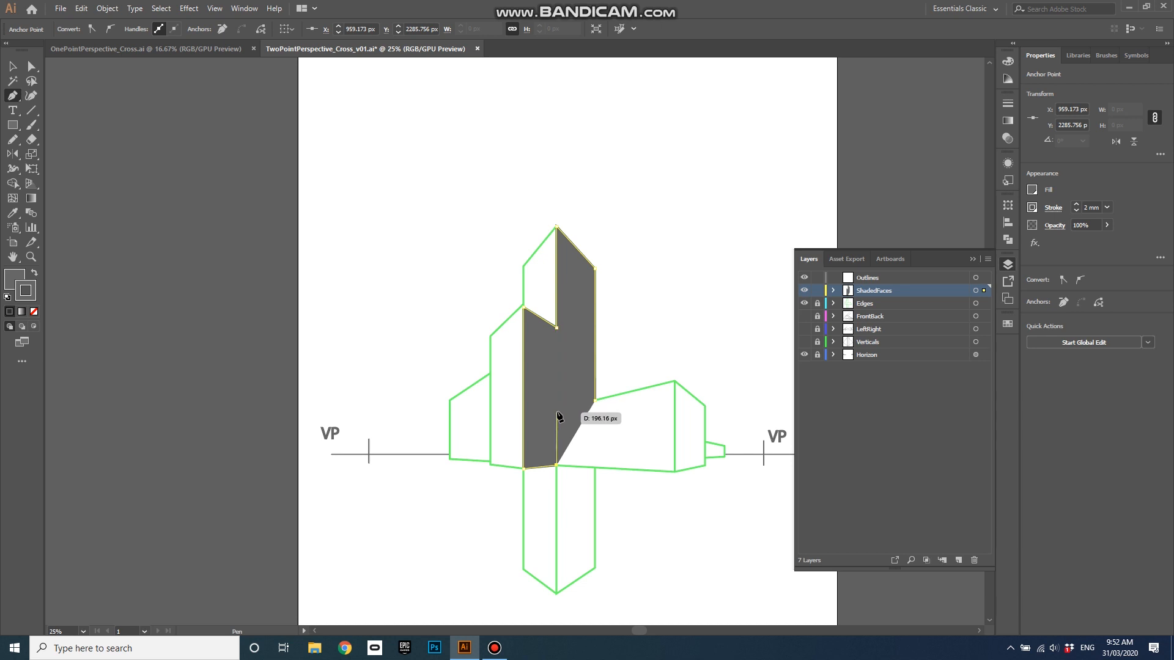
Set the fill to None and close the upright's face path along the right arm's inner vertical and top edge
left_click(23, 281)
left_click(34, 310)
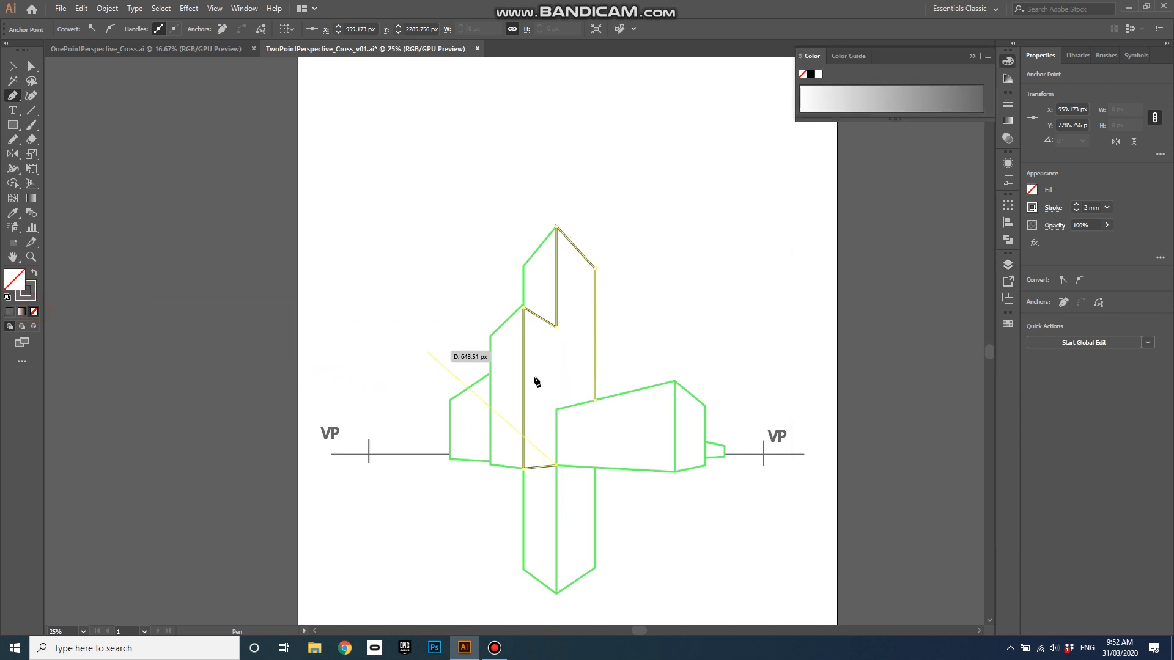
left_click(556, 410)
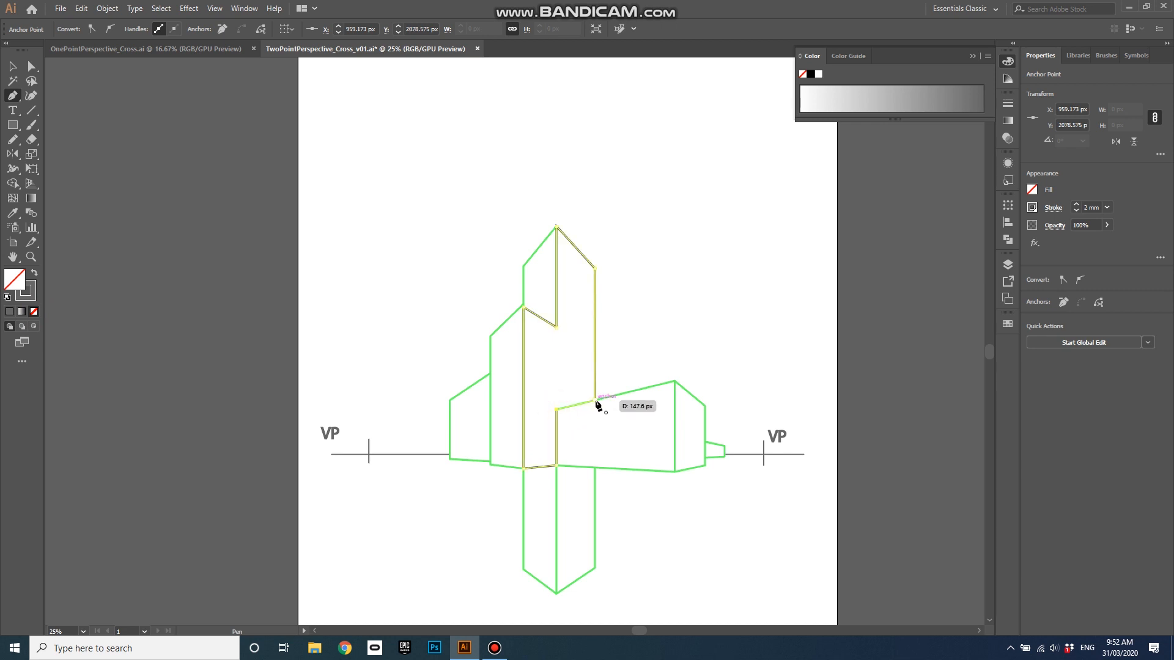
left_click(595, 401)
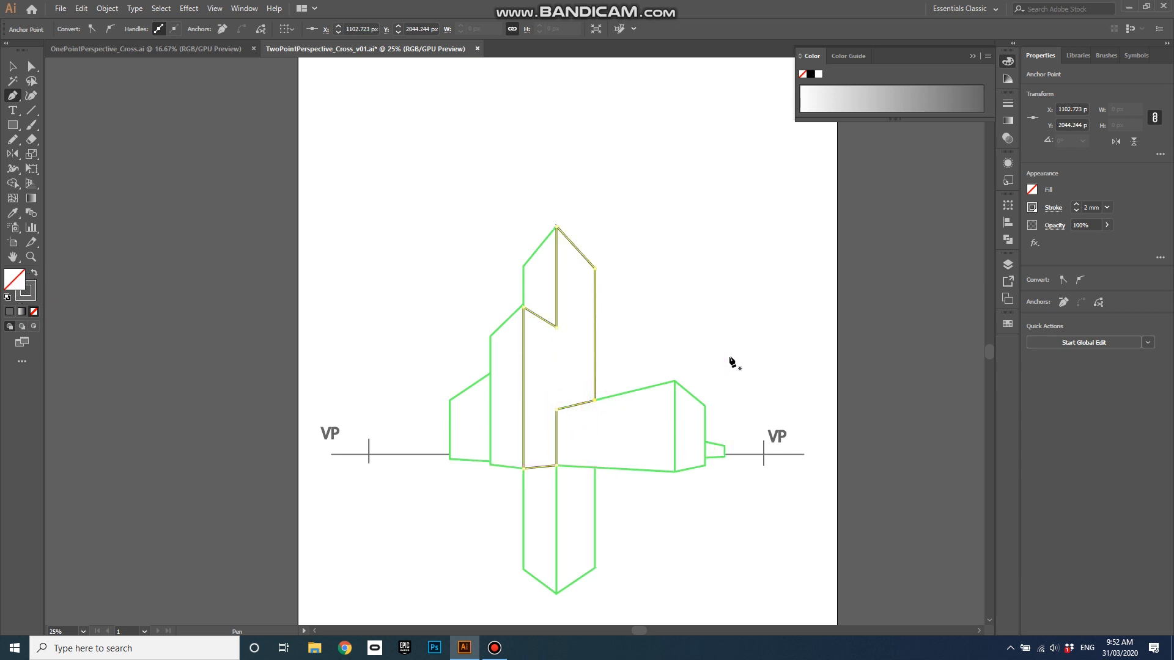
Trace the right arm's narrow end face as a closed four-corner path with the Pen tool
left_click(676, 382)
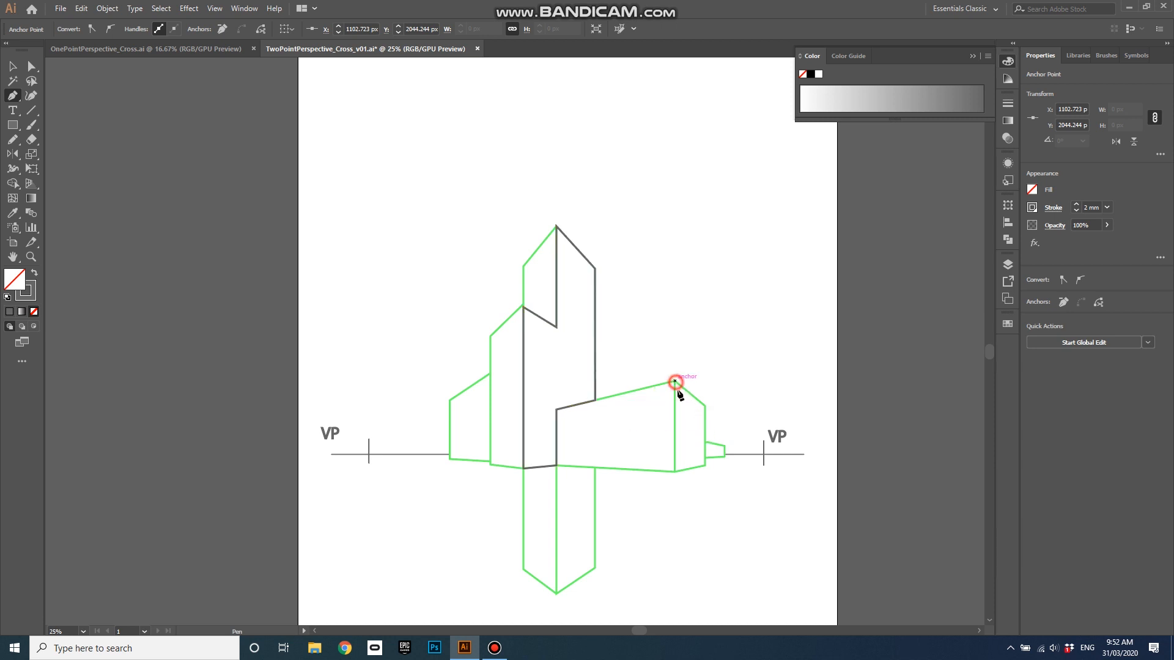
left_click(675, 471)
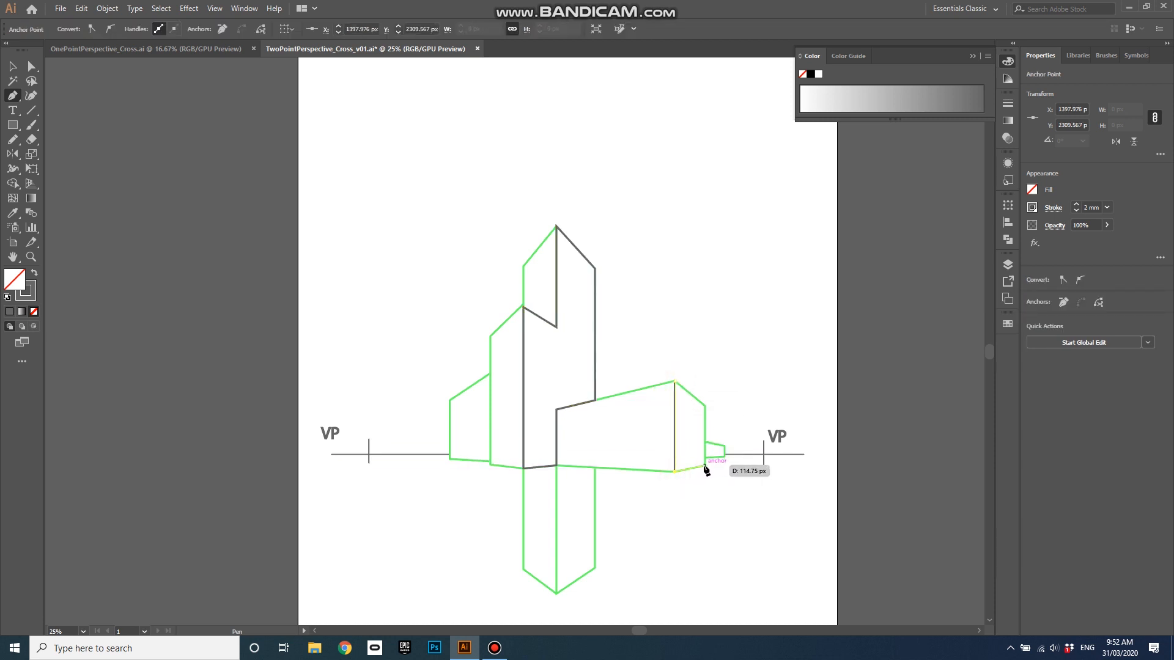
left_click(704, 465)
left_click(705, 405)
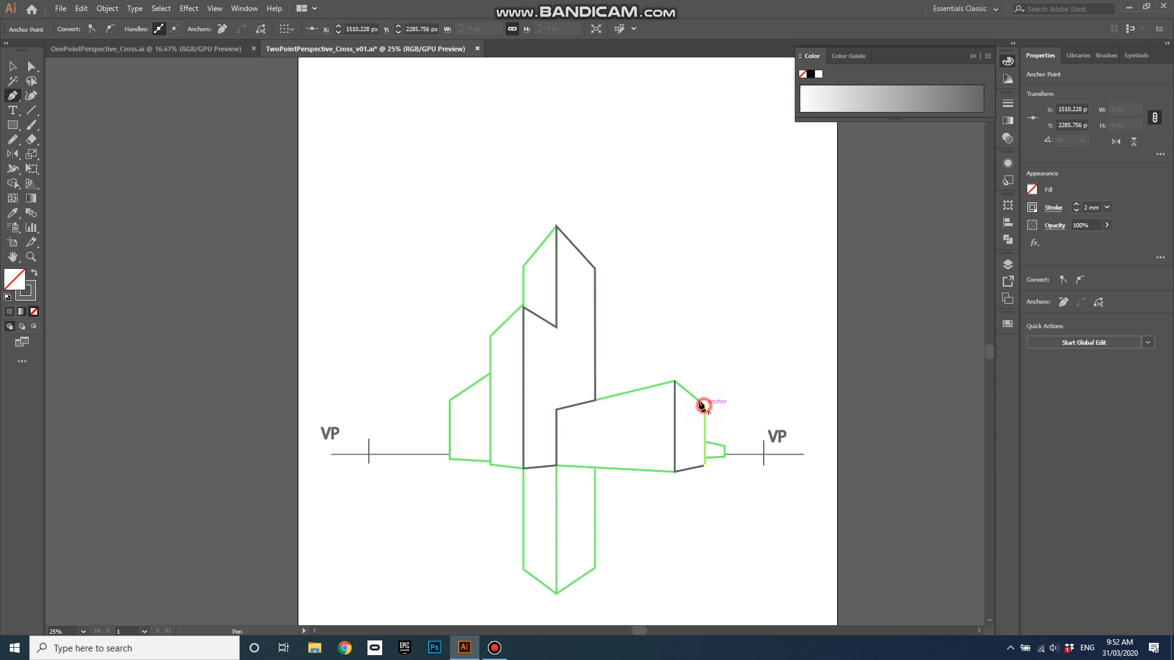
left_click(676, 382)
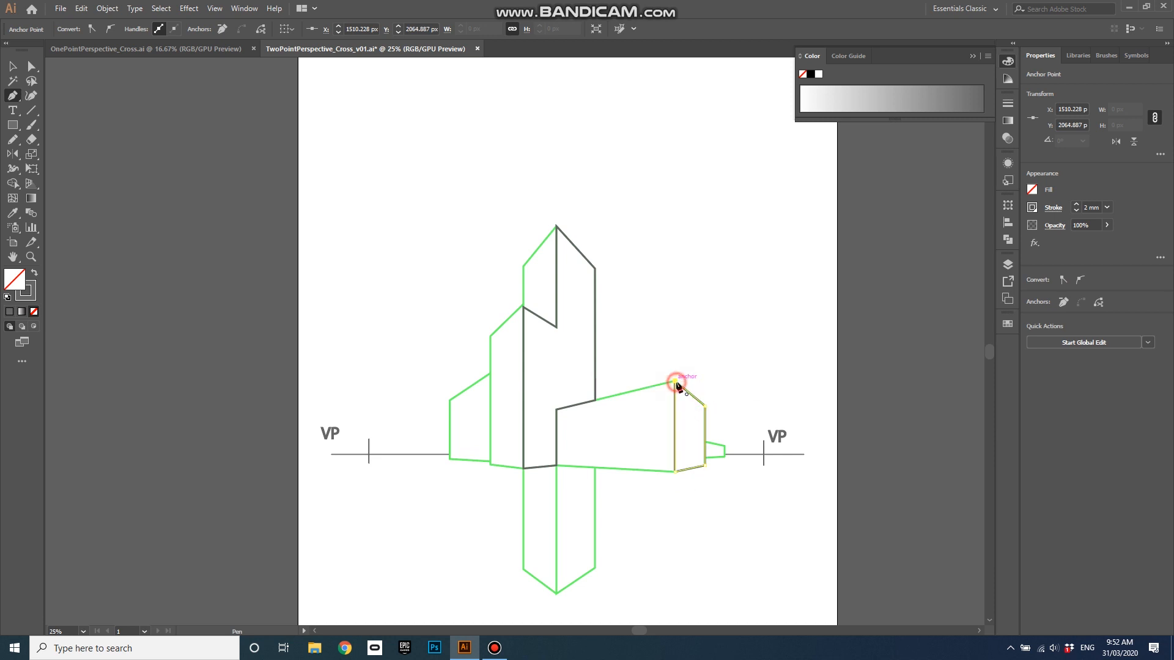
Trace the right-hand face of the upright's lower section as a closed path beneath the right arm
left_click(556, 593)
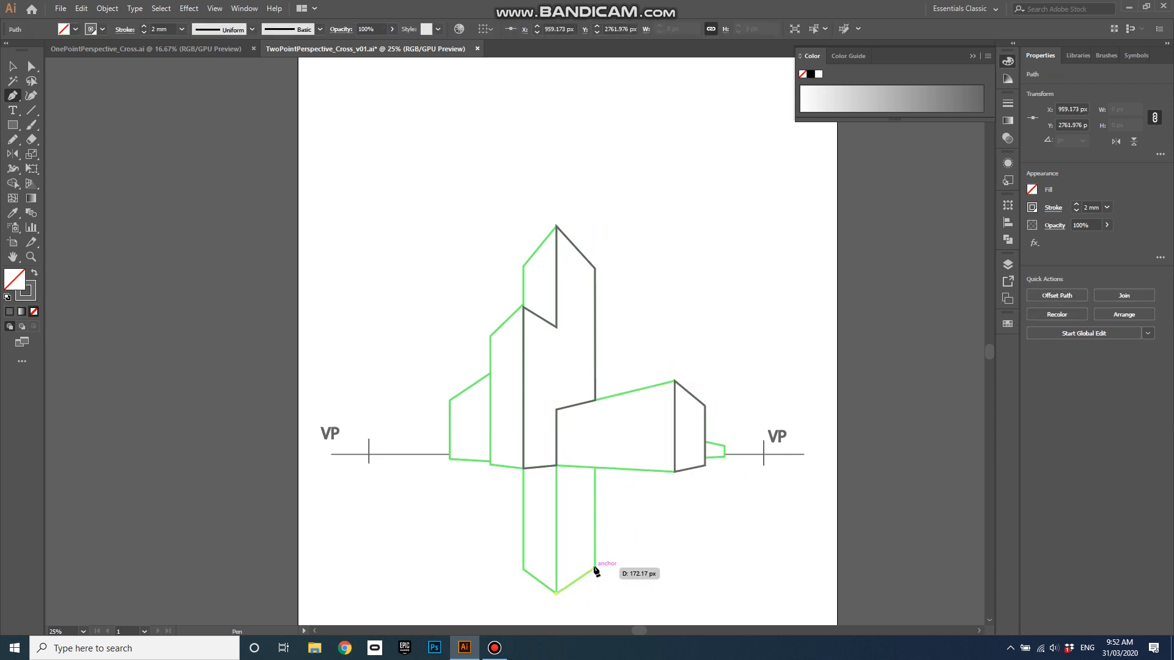
left_click(595, 569)
left_click(595, 469)
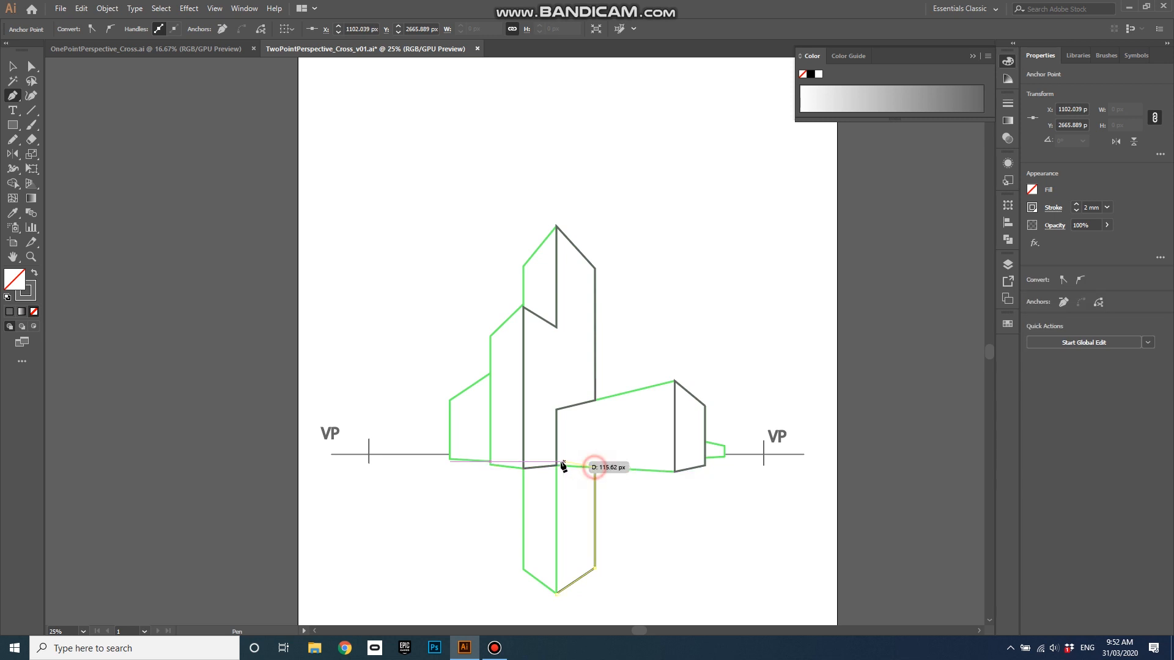
left_click(557, 466)
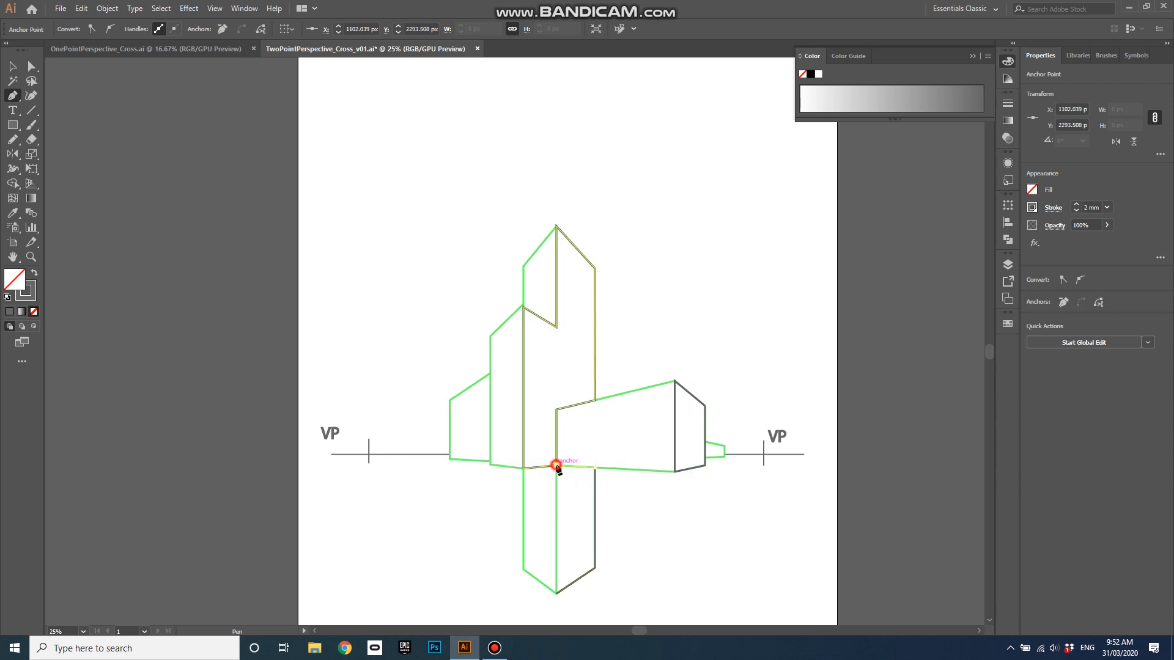
left_click(556, 593)
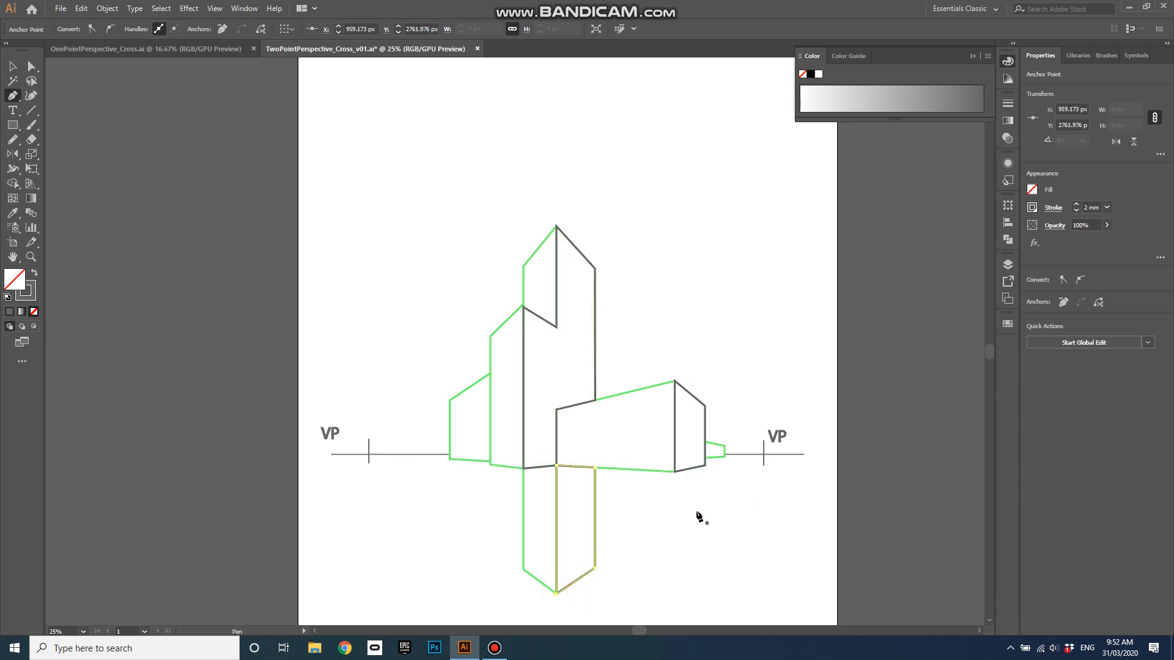
Trace the small face beyond the right arm's end as a closed four-corner path
left_click(724, 456)
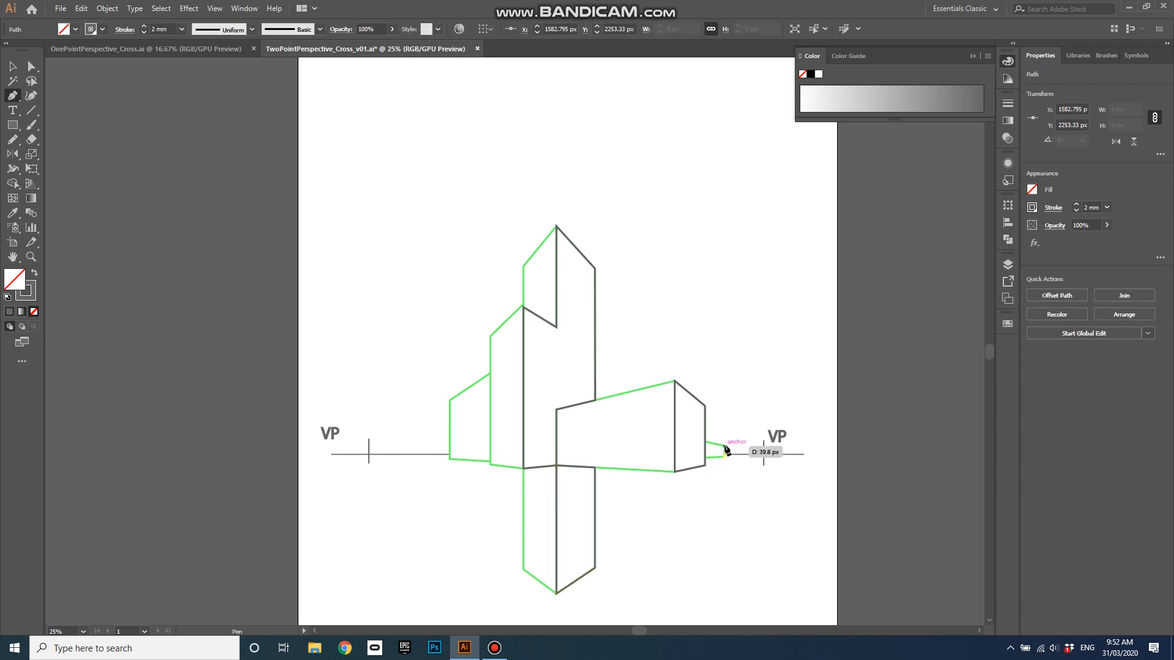
left_click(725, 448)
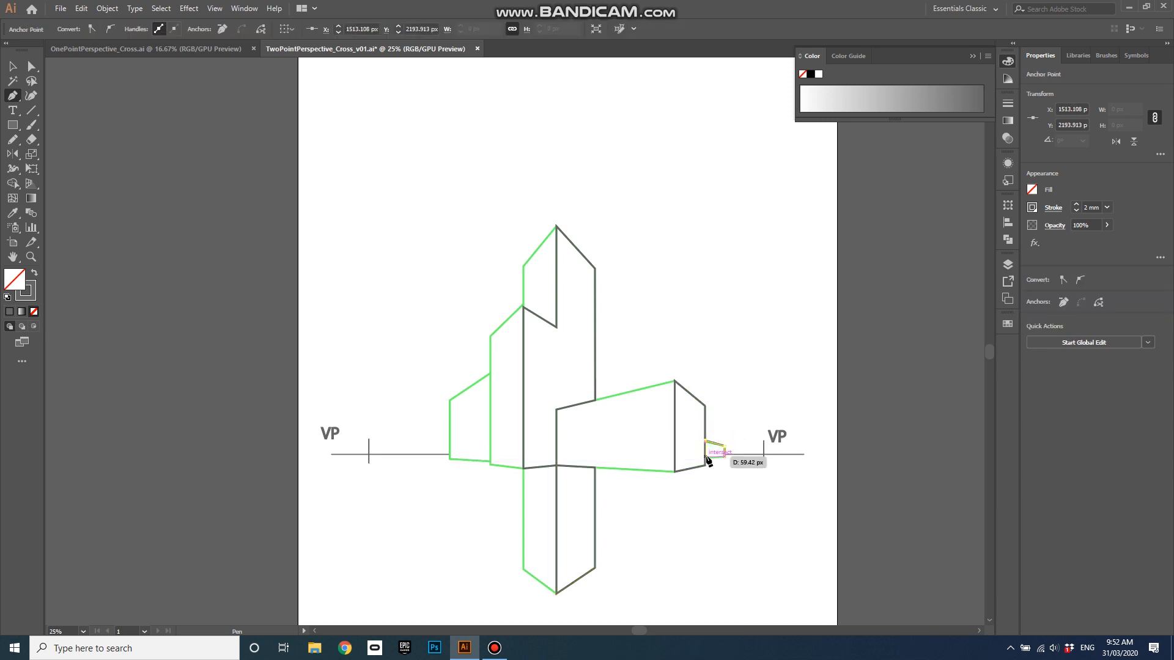
scroll(706, 462, "up", 4)
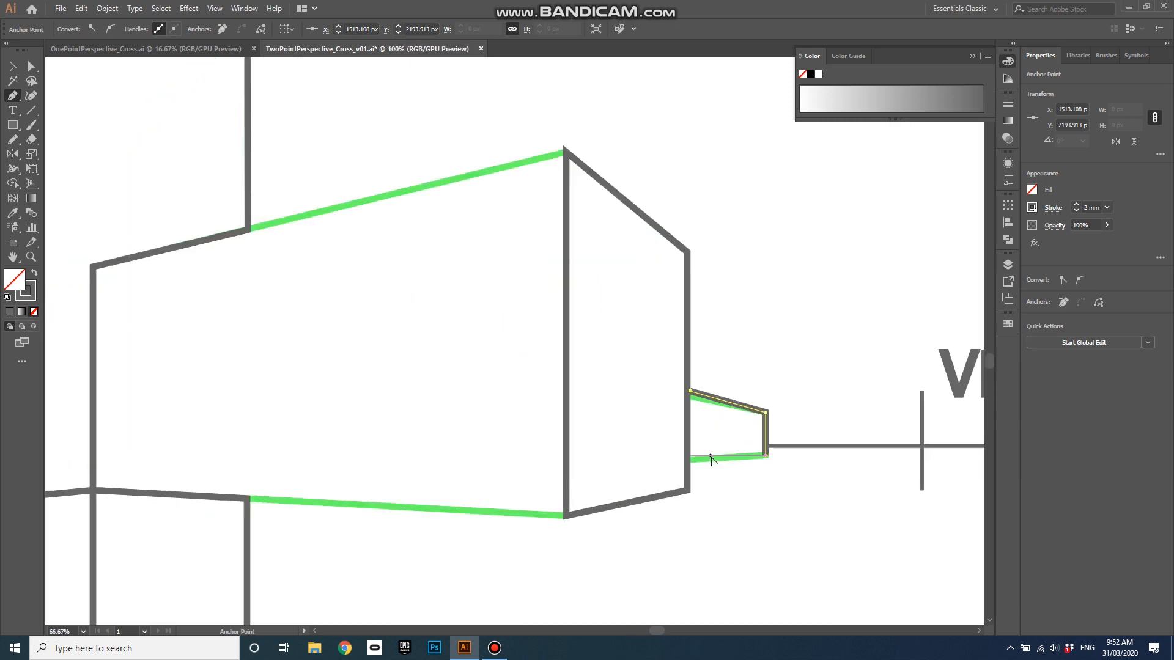
left_click(688, 460)
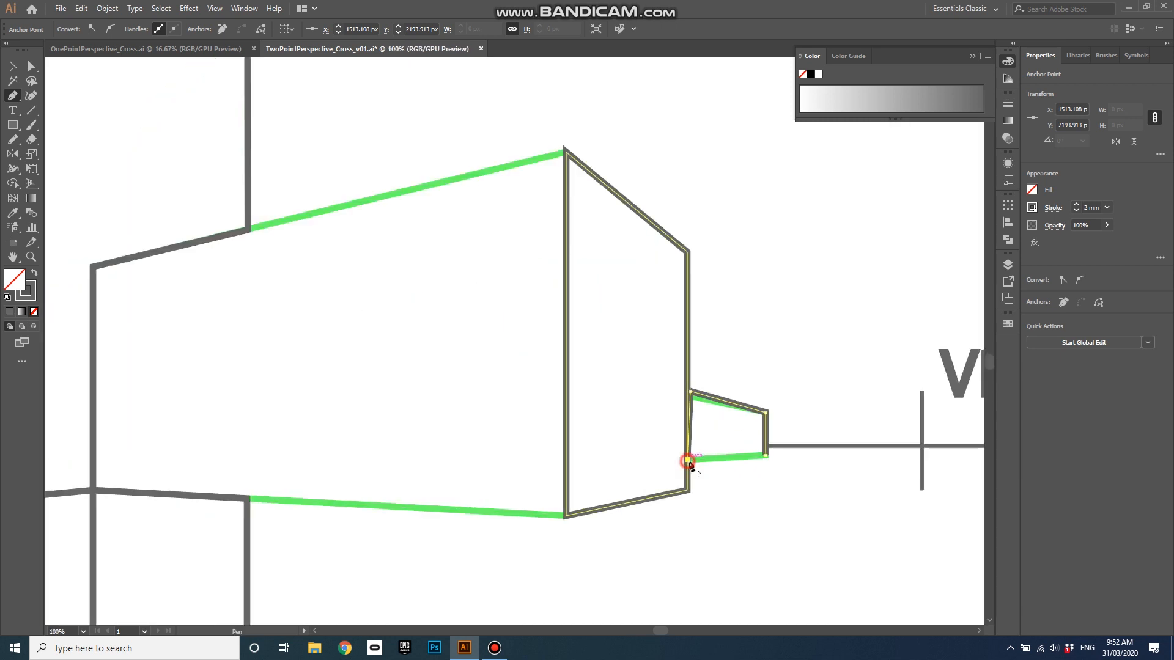
left_click(766, 456)
scroll(757, 471, "down", 4)
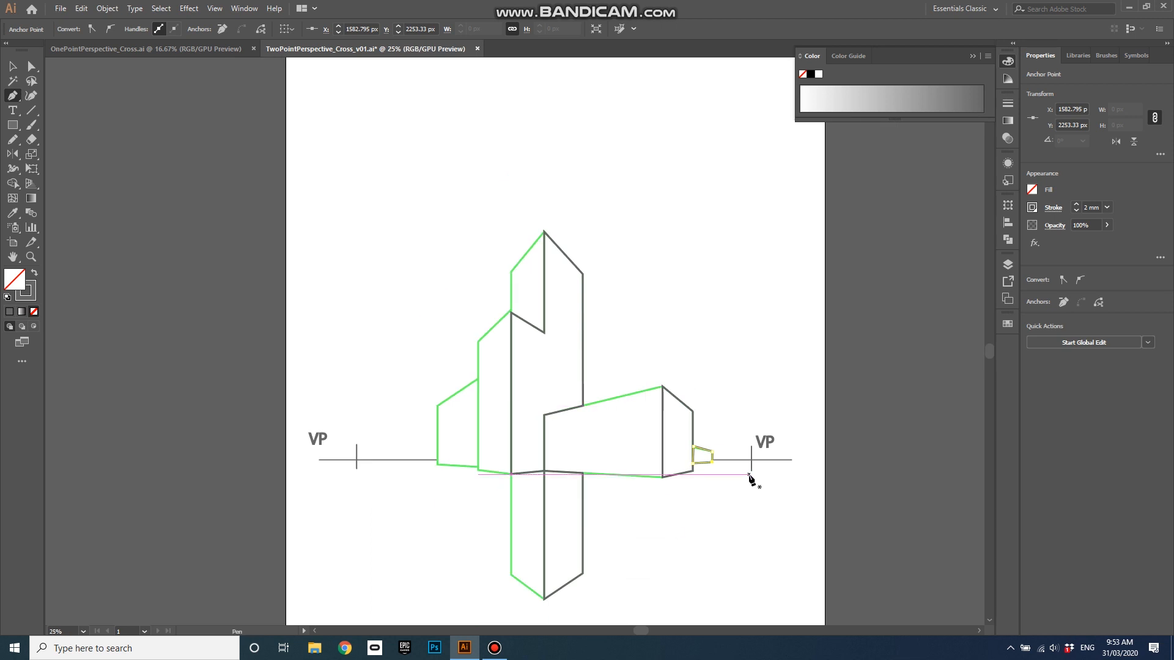
Fill the small outer face and the right arm's end face with the dark grey swatch from the custom colour group
left_click(1006, 325)
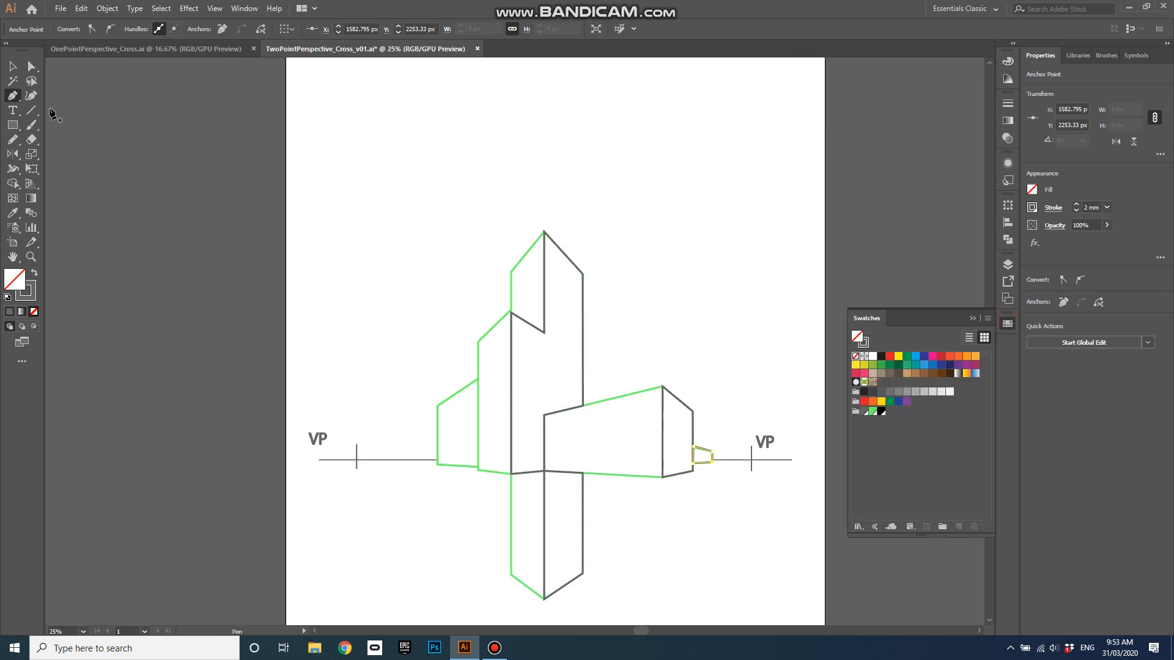
key("v")
left_click(865, 412)
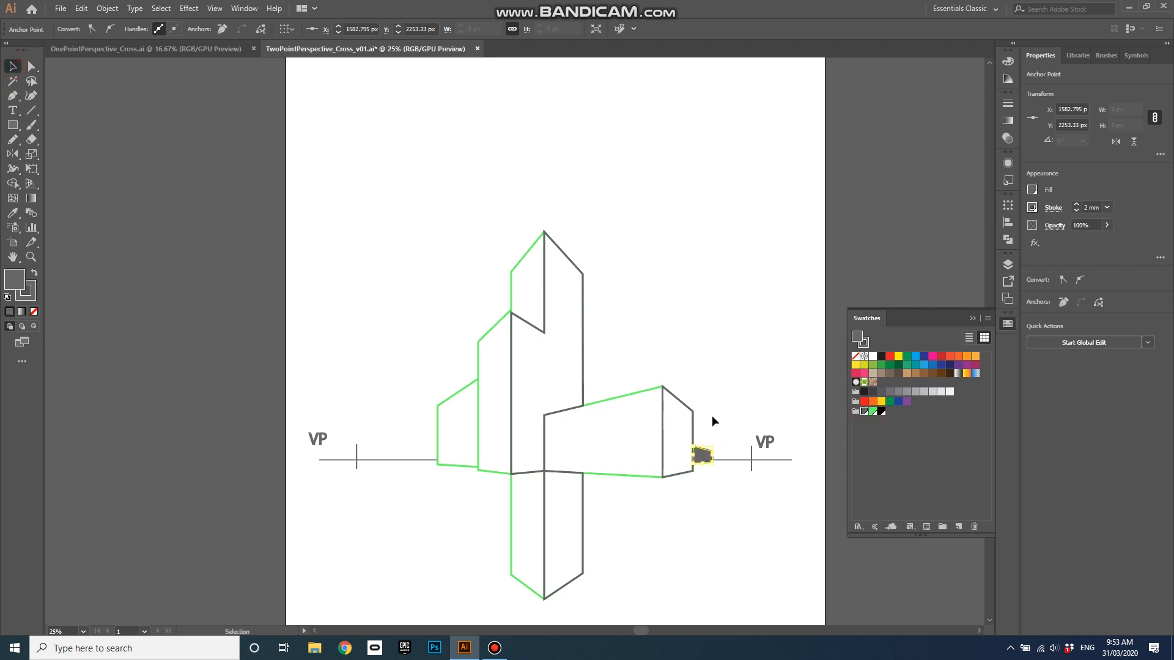
left_click(671, 396)
left_click(865, 412)
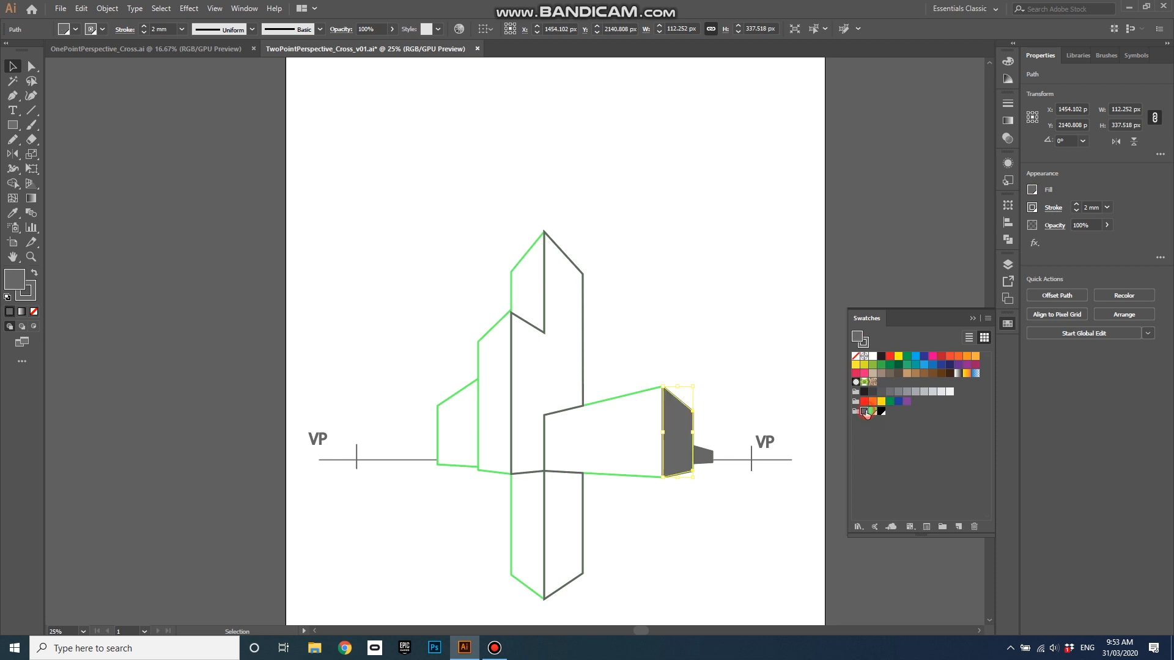
Fill the upright's main shaded face and its lower right-hand face with the same dark grey swatch
left_click(586, 330)
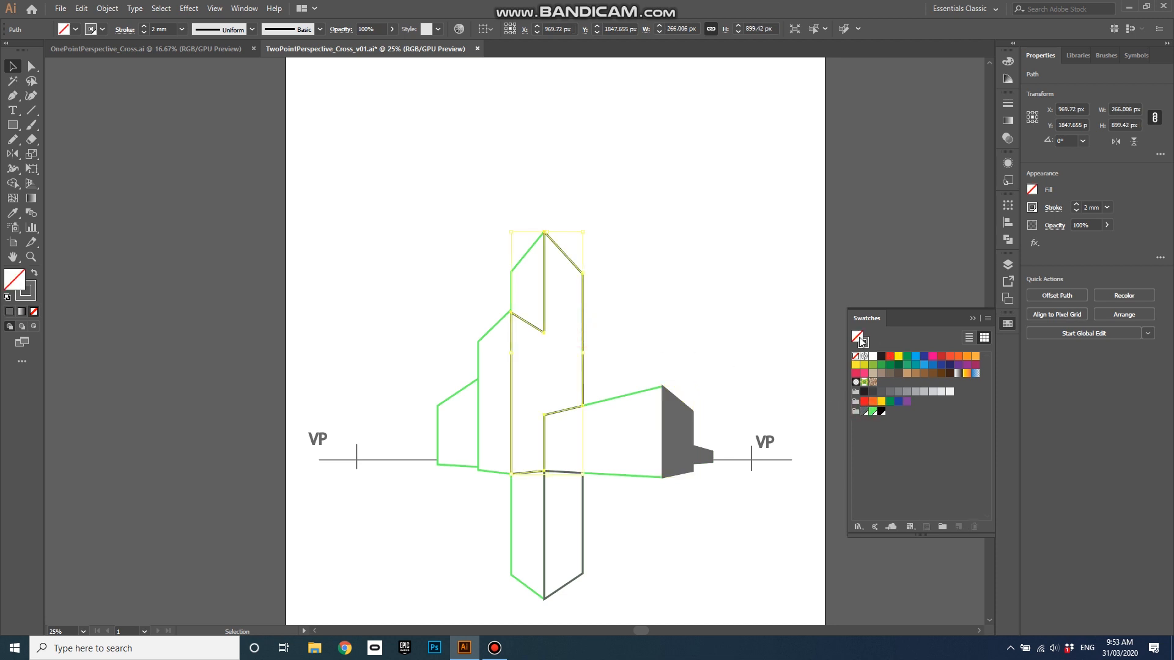
left_click(865, 413)
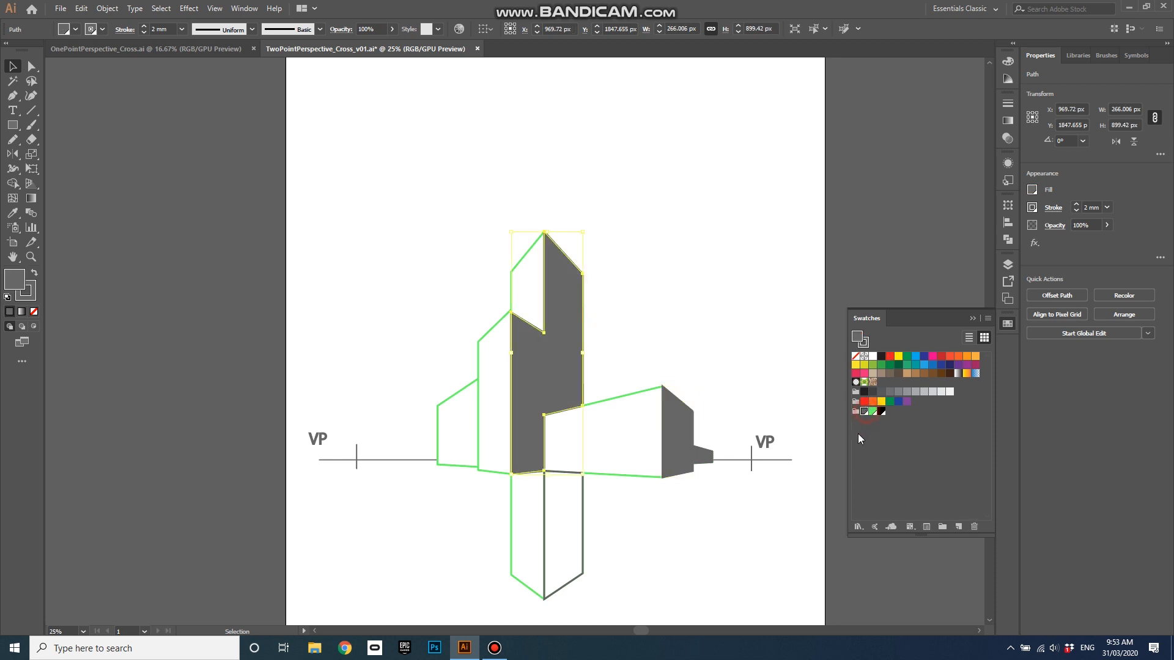
left_click(583, 506)
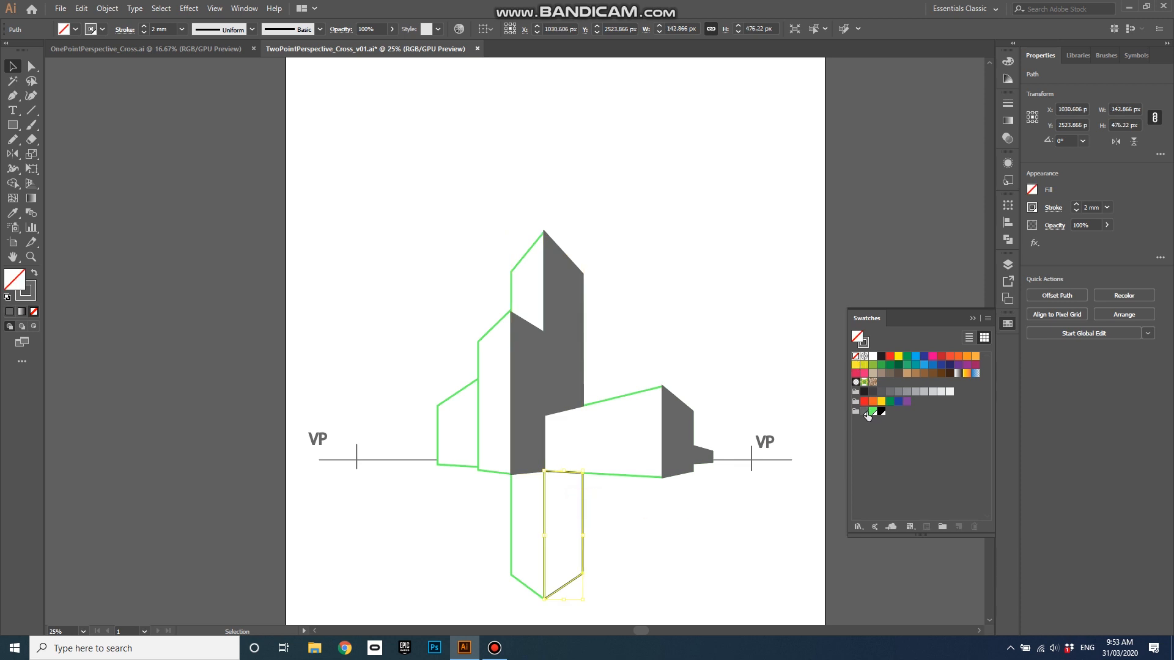
left_click(866, 414)
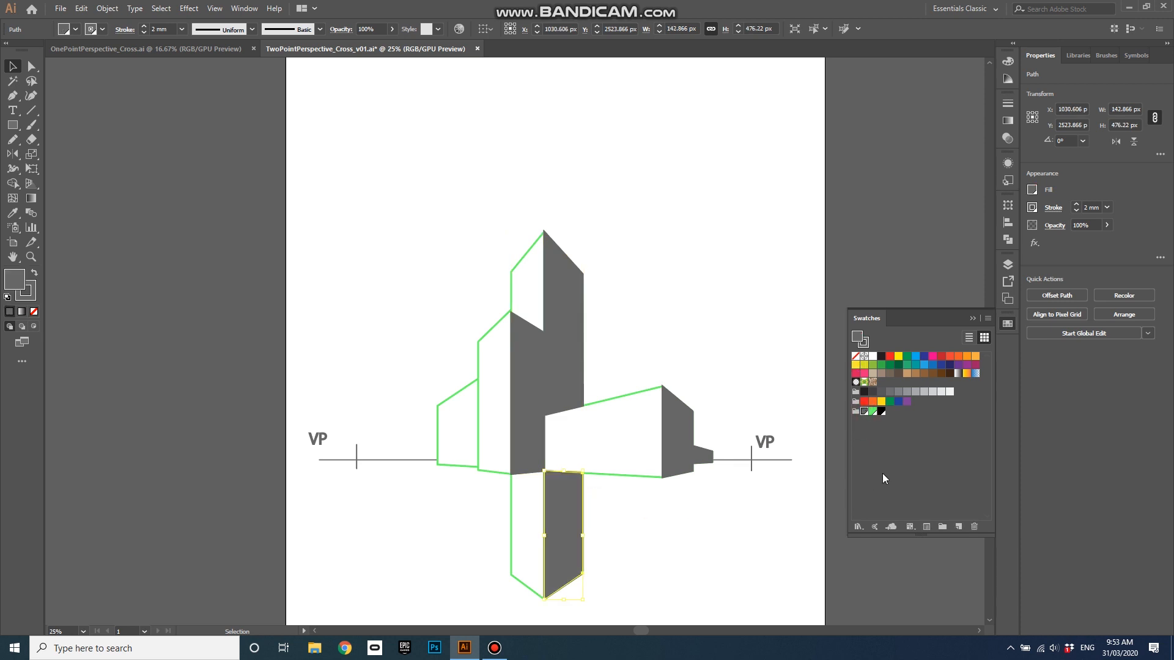
left_click(893, 462)
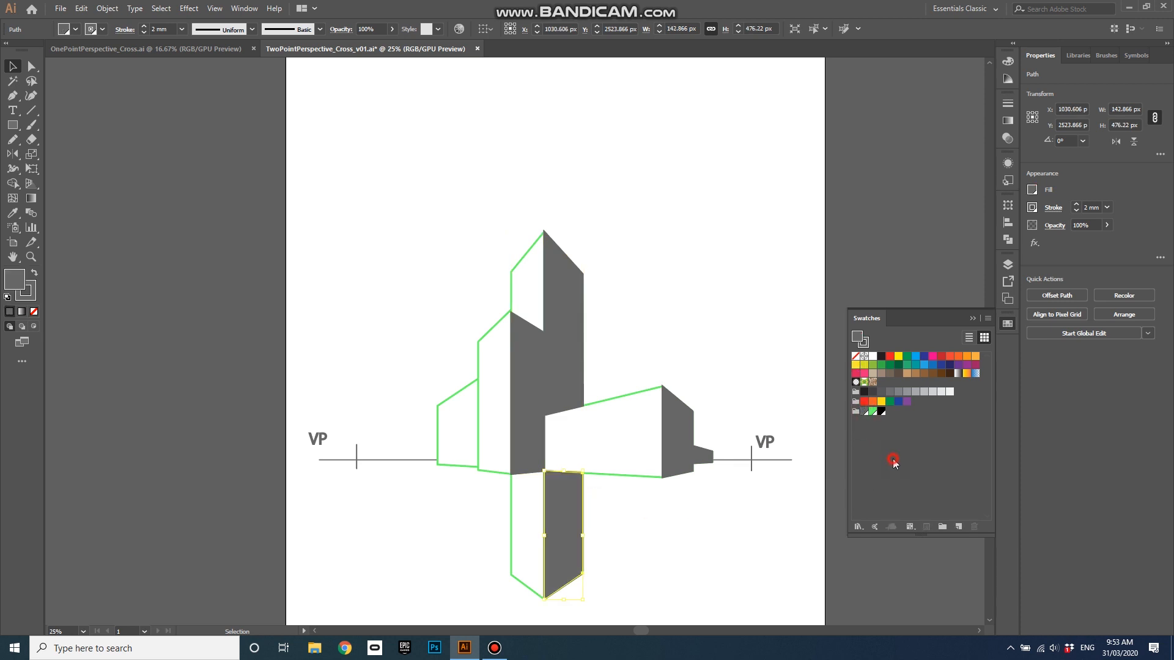
Move the ShadedFaces layer directly below the Edges layer and clear the selection
left_click(1012, 266)
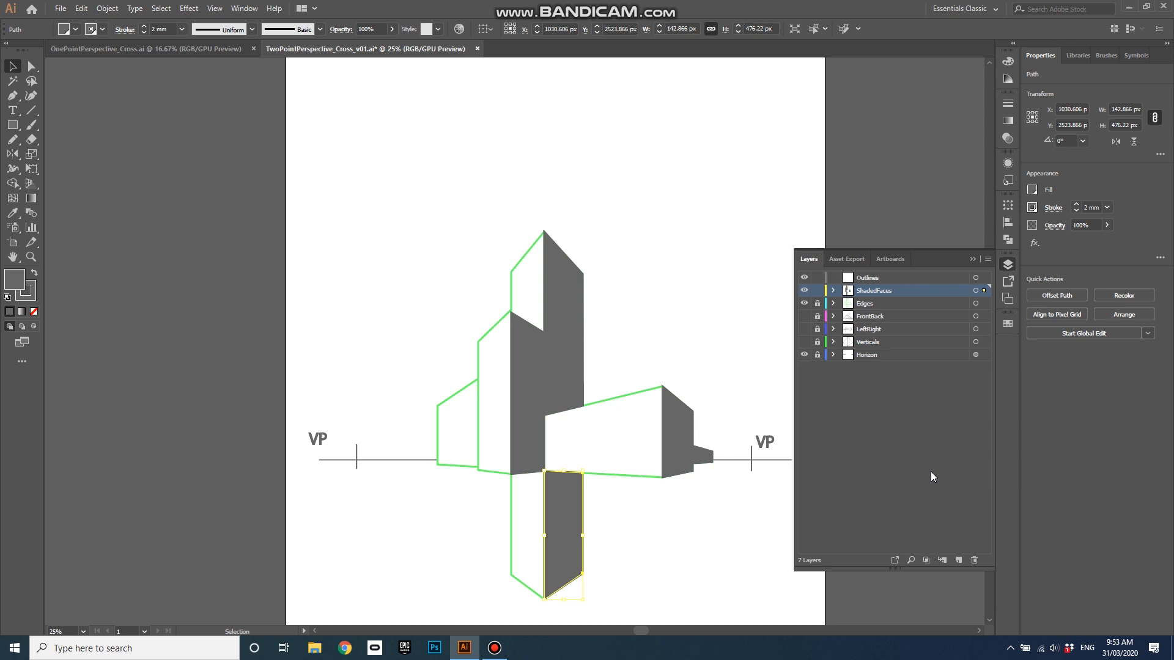
left_click(886, 435)
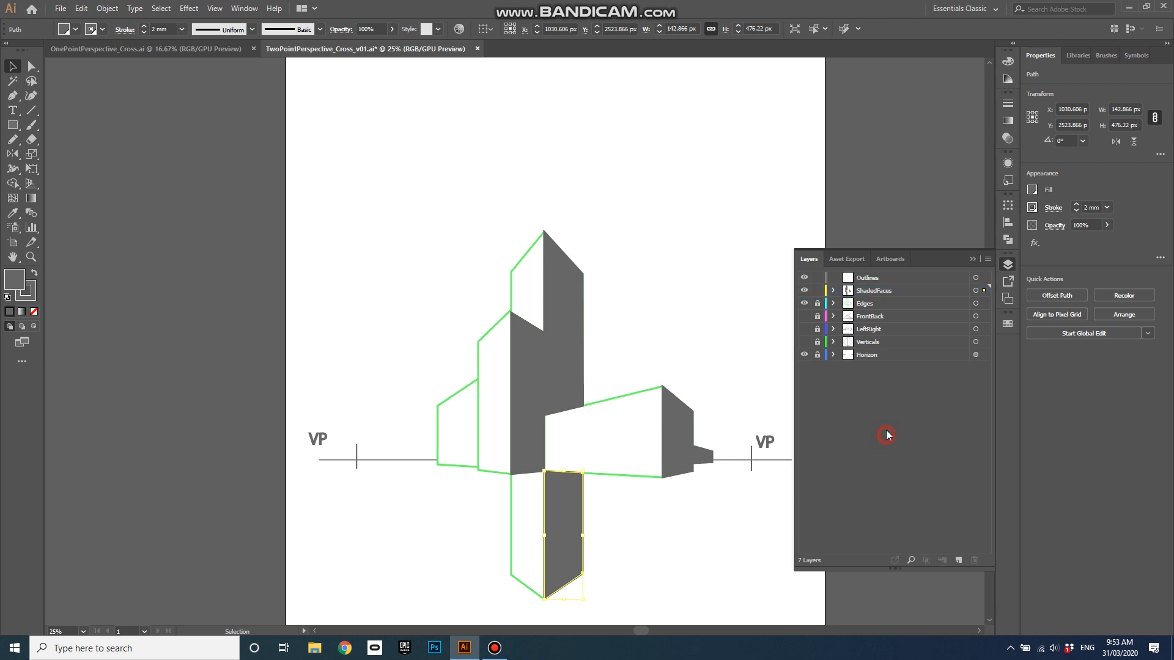
left_click_drag(876, 292, 886, 312)
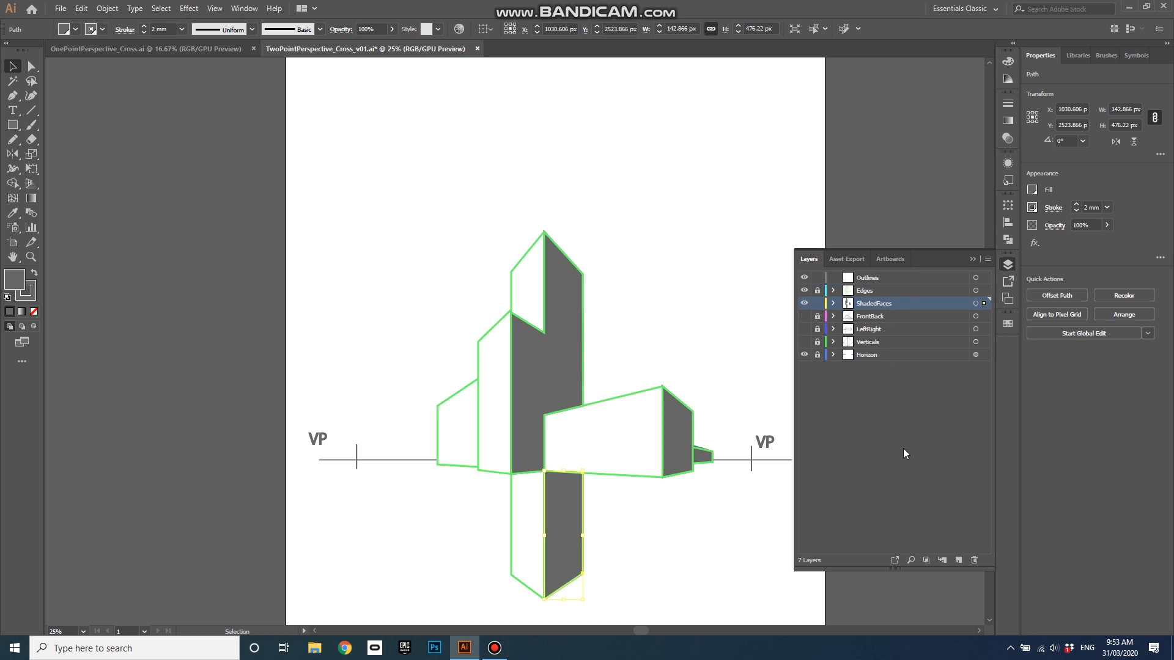
left_click(751, 498)
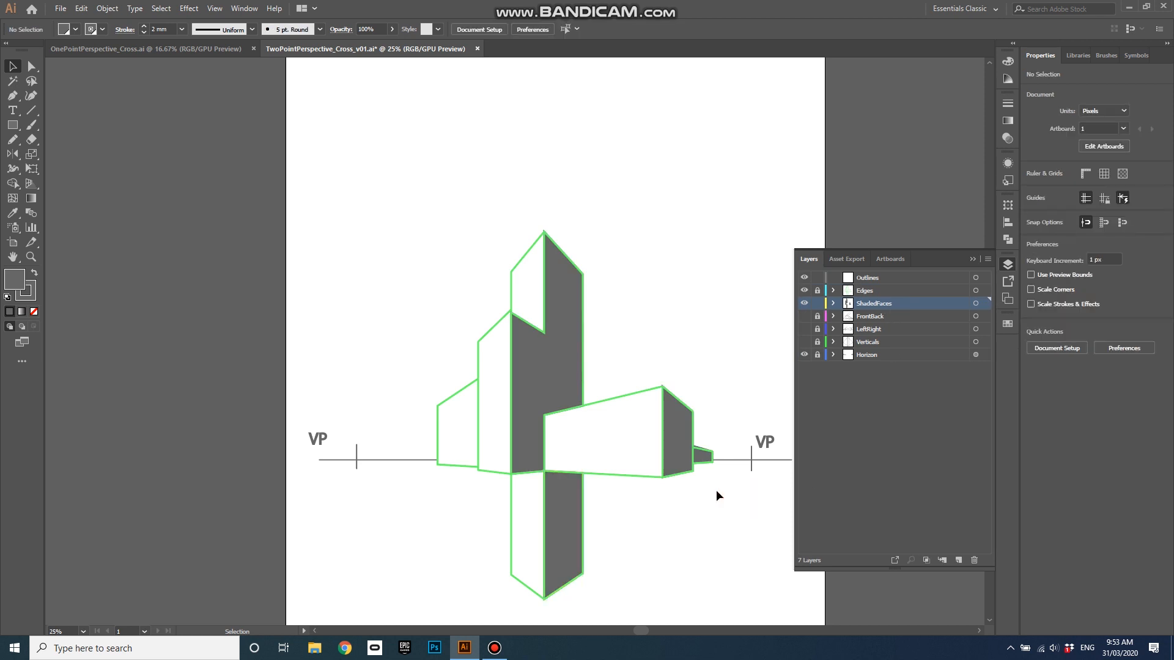
scroll(717, 488, "up", 2)
scroll(717, 488, "up", 2)
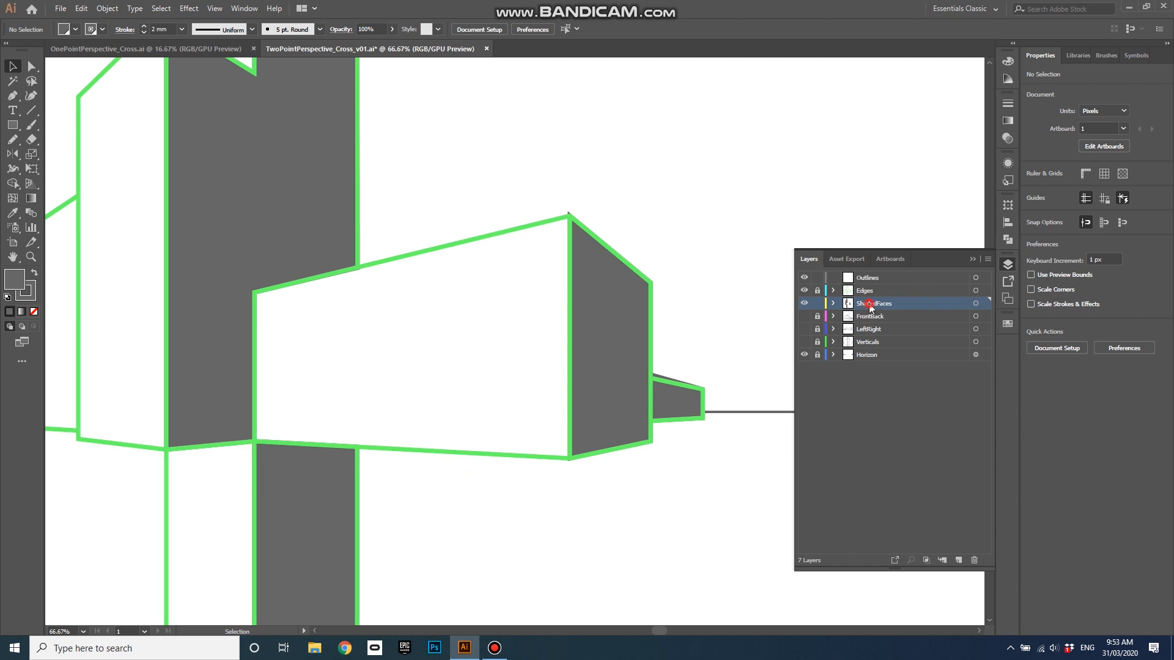
Nudge the upper inner anchor of the small shaded face onto its green edge and clear the selection
left_click(977, 303)
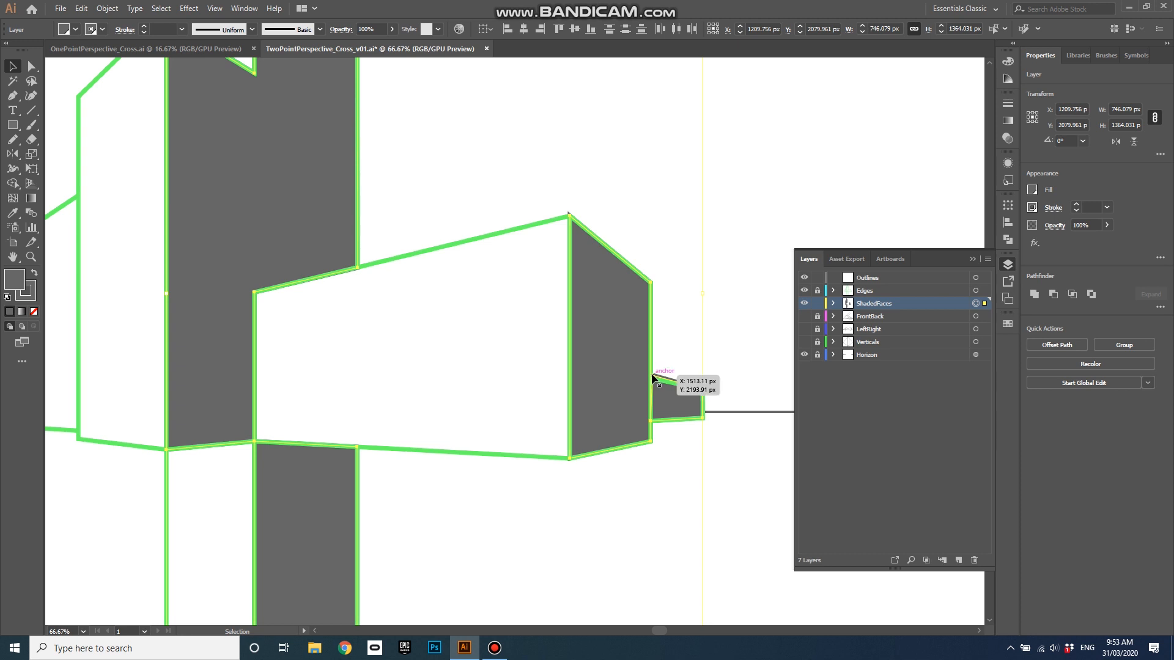
key("a")
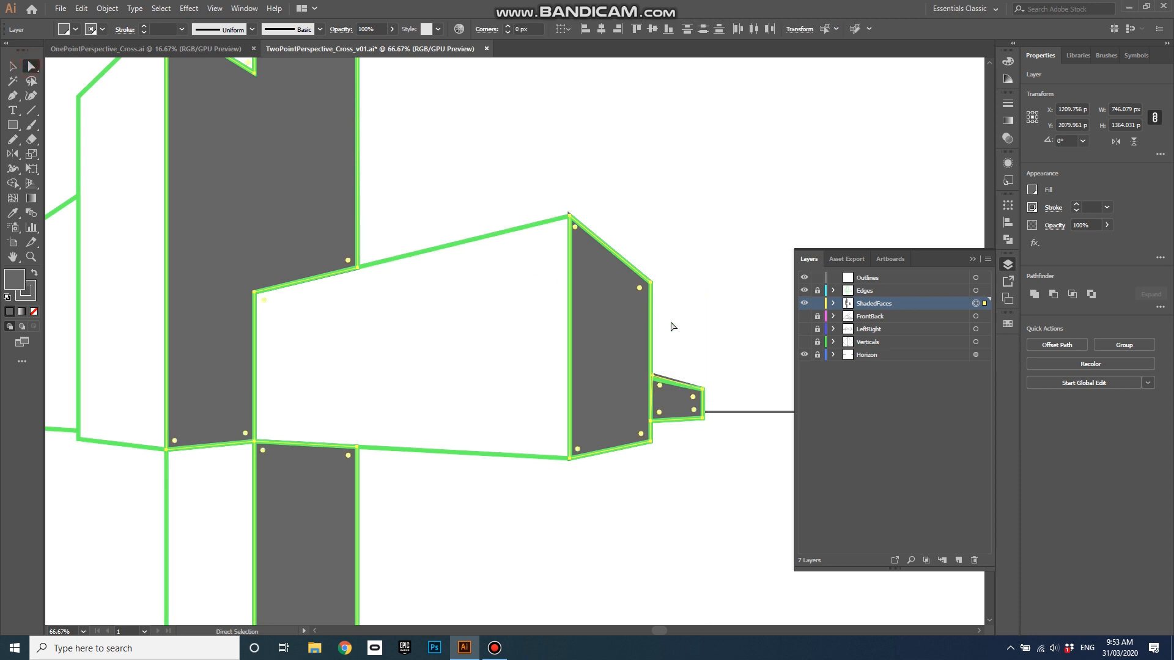
left_click(701, 332)
left_click_drag(654, 378, 653, 380)
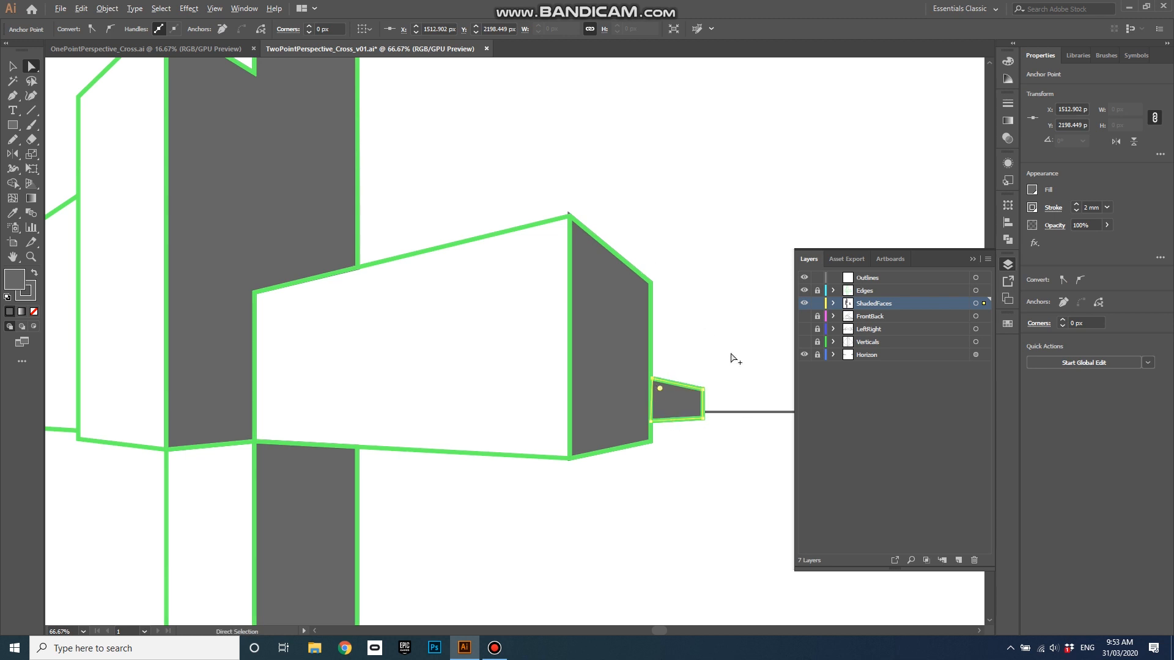
scroll(734, 360, "down", 2)
scroll(702, 461, "down", 1)
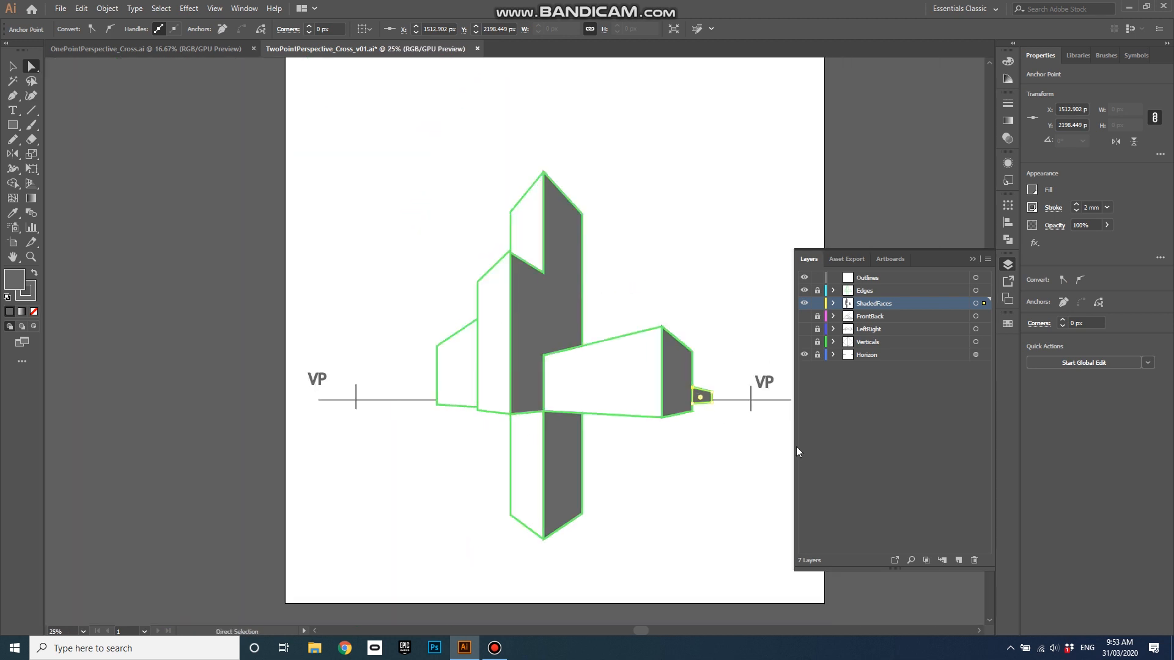
left_click(697, 455)
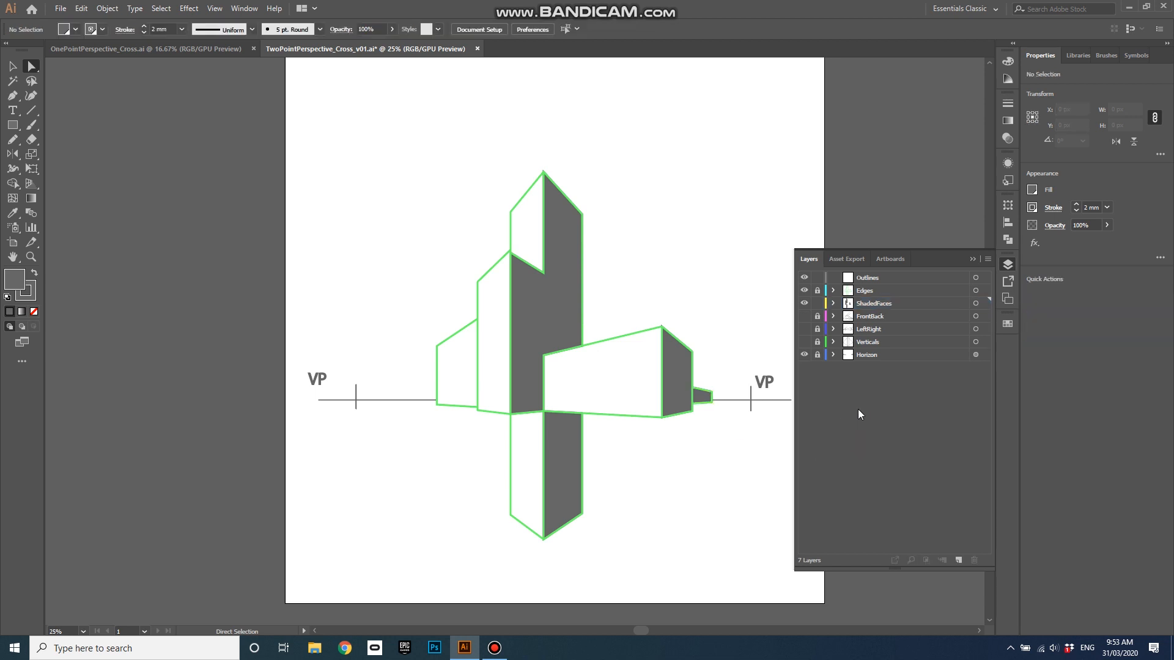
Make Outlines the active layer and lock the ShadedFaces layer
left_click(875, 276)
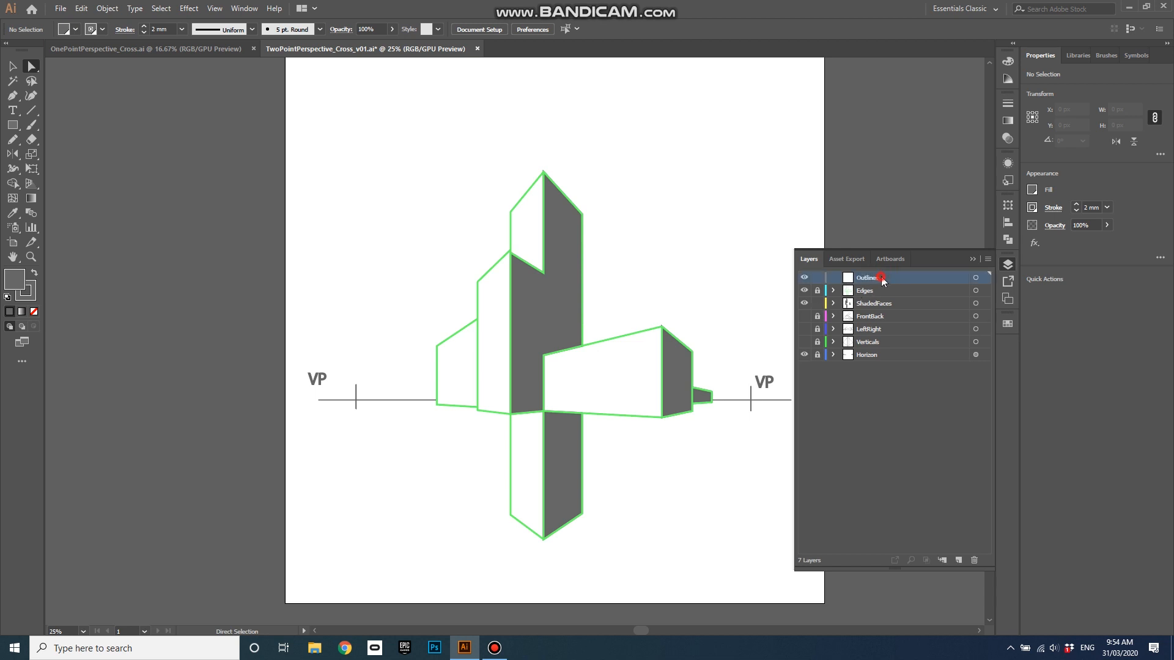
left_click(818, 303)
Set up the Pen tool with the custom group's black swatch as stroke and no fill
left_click(13, 95)
left_click(555, 199)
left_click(1007, 325)
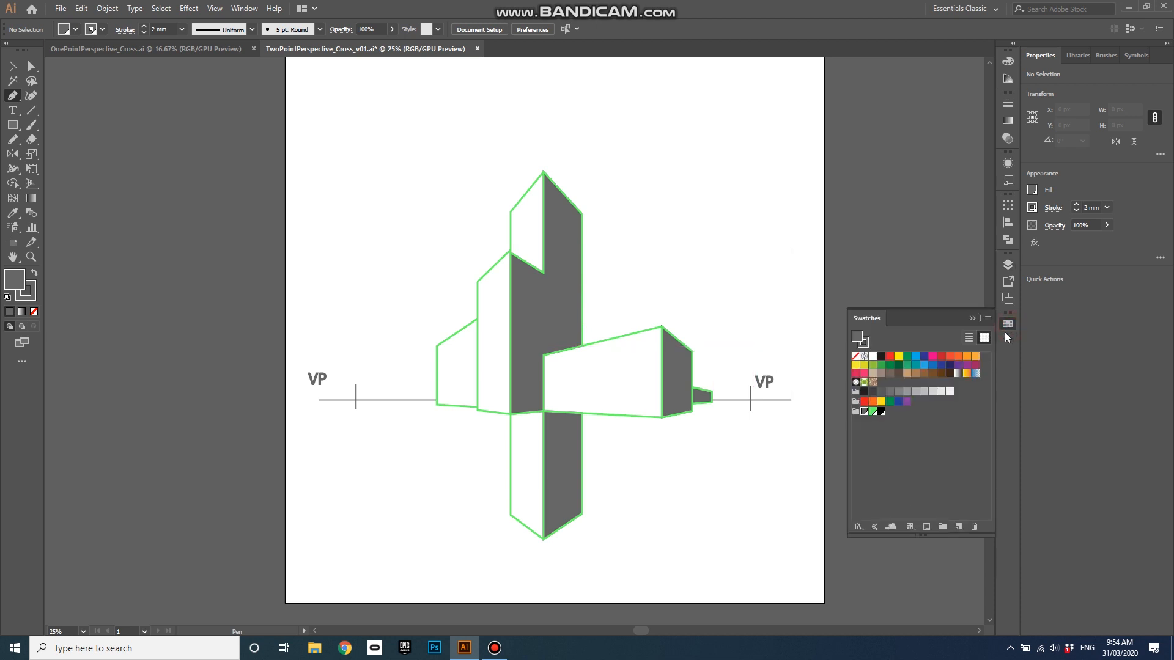
left_click(880, 412)
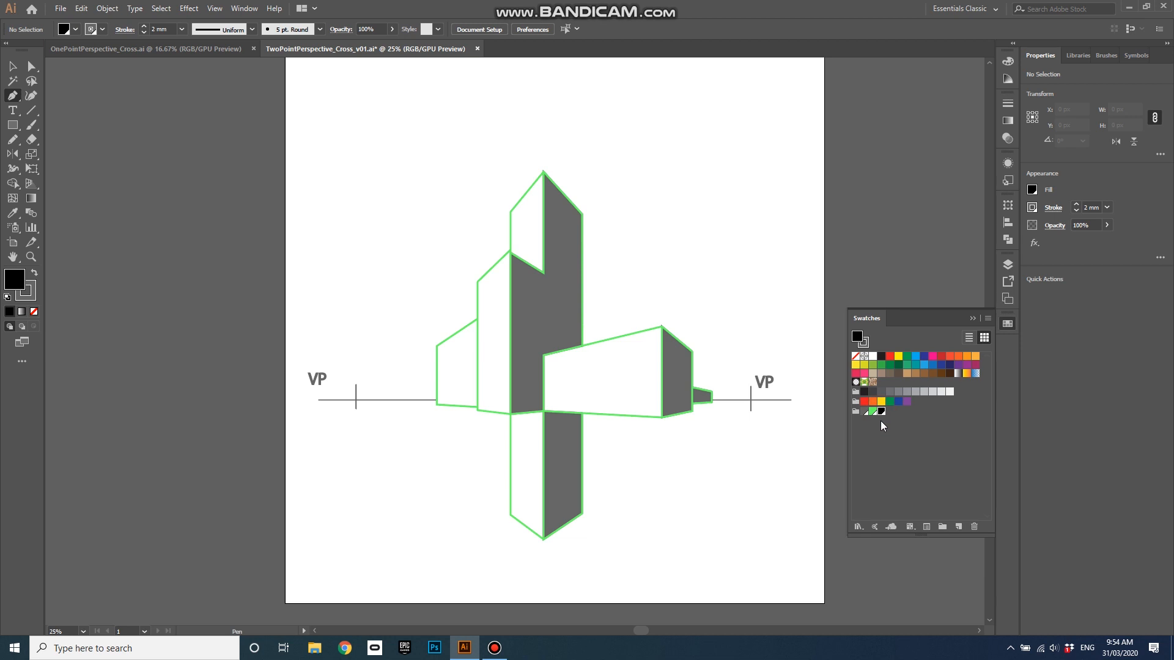
left_click(34, 274)
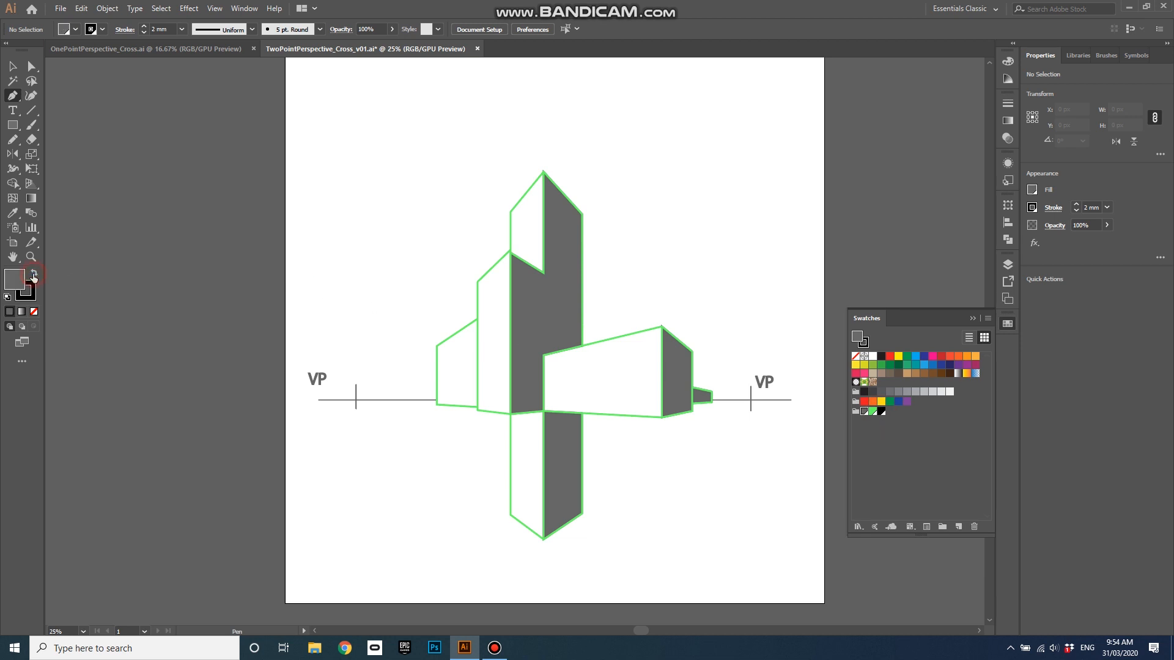
left_click(33, 312)
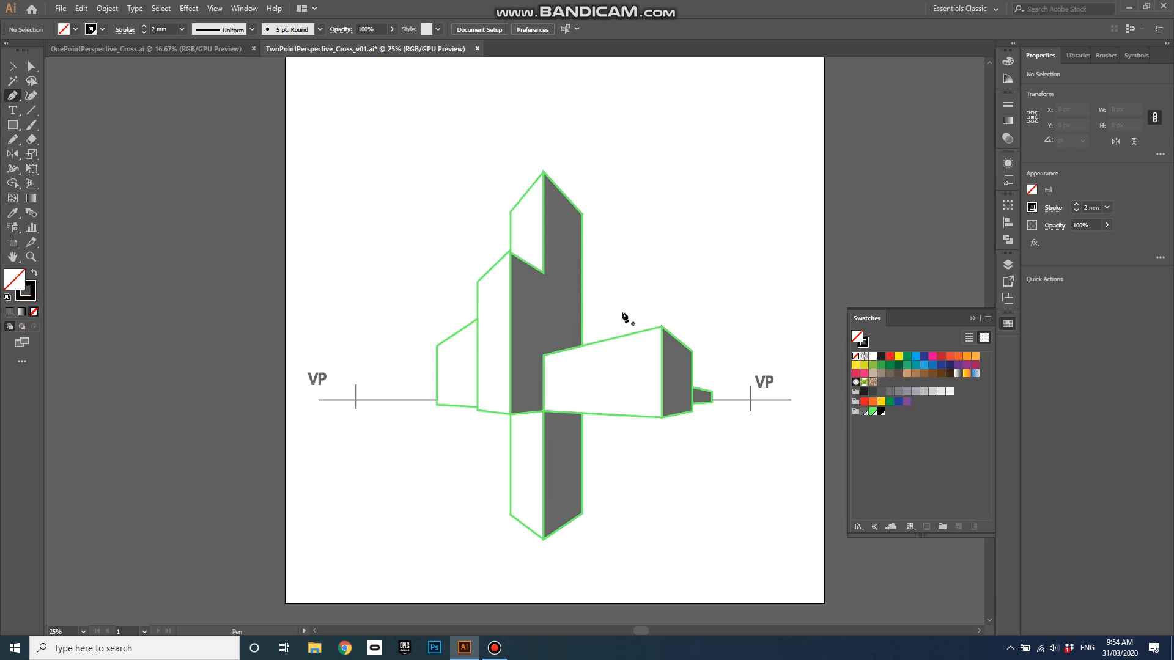
Start the outline where the upright meets the right arm's top edge, trace over the peak, and set its stroke to 5 mm
left_click(582, 346)
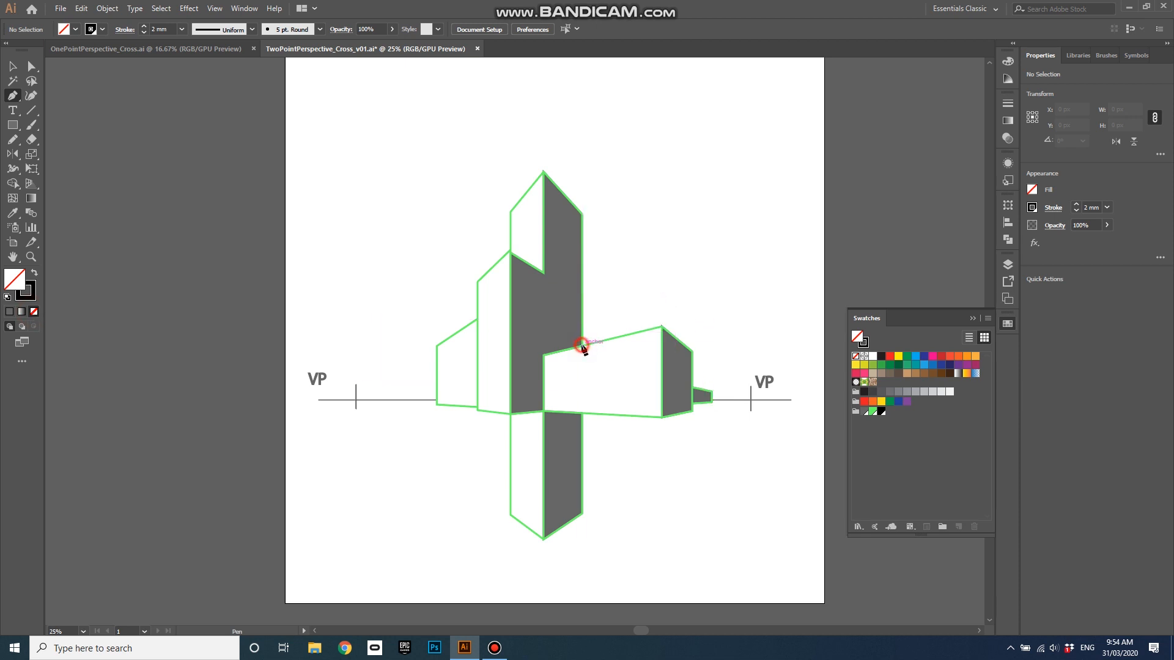
left_click(583, 214)
left_click(544, 172)
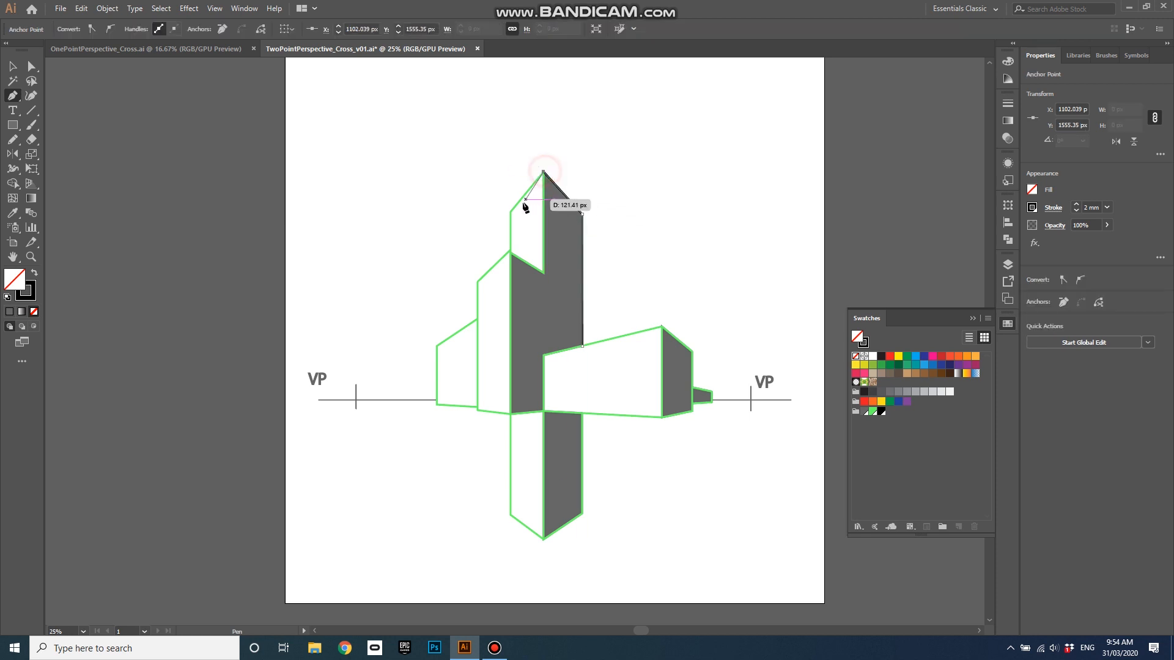
left_click(510, 212)
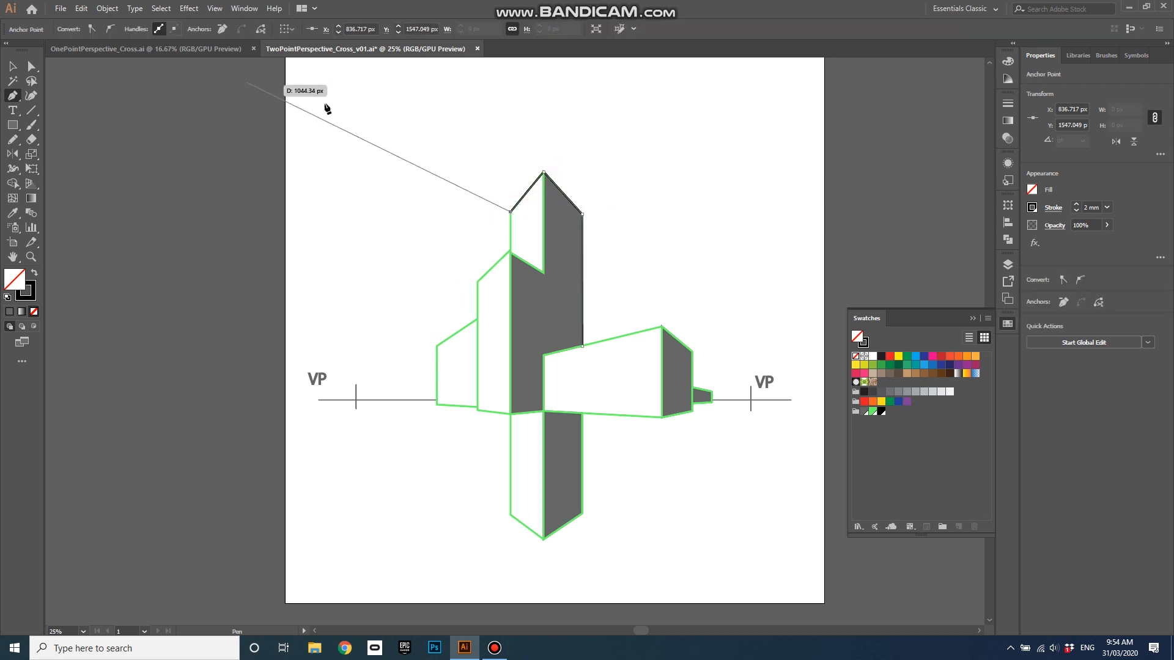
left_click(1076, 204)
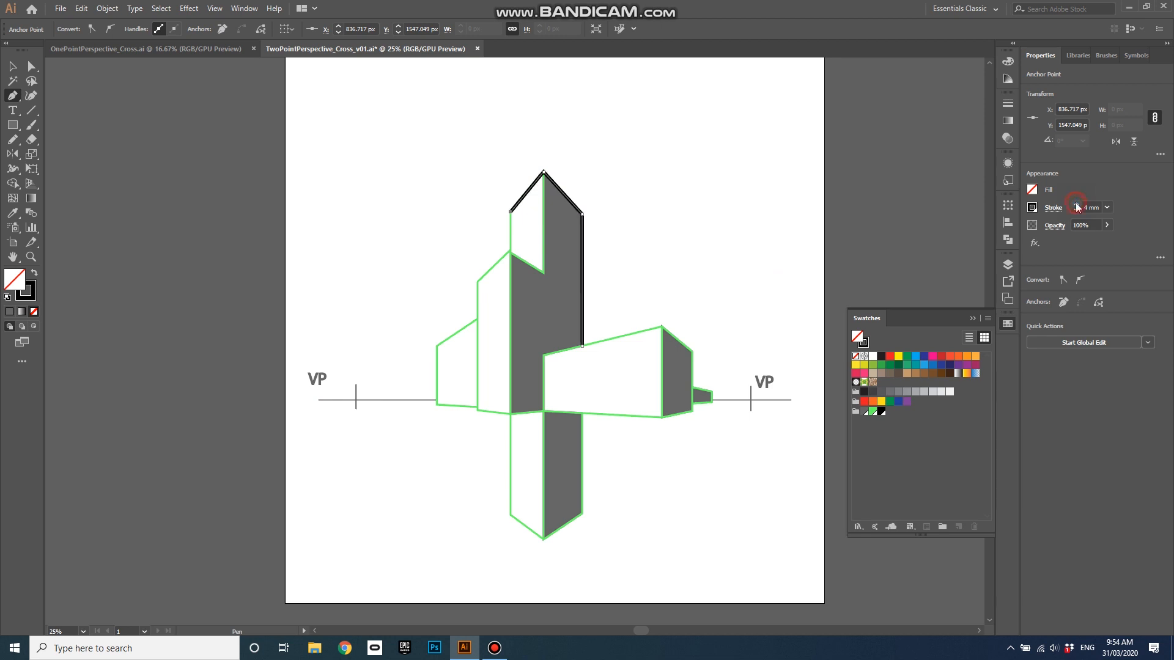
left_click(1076, 202)
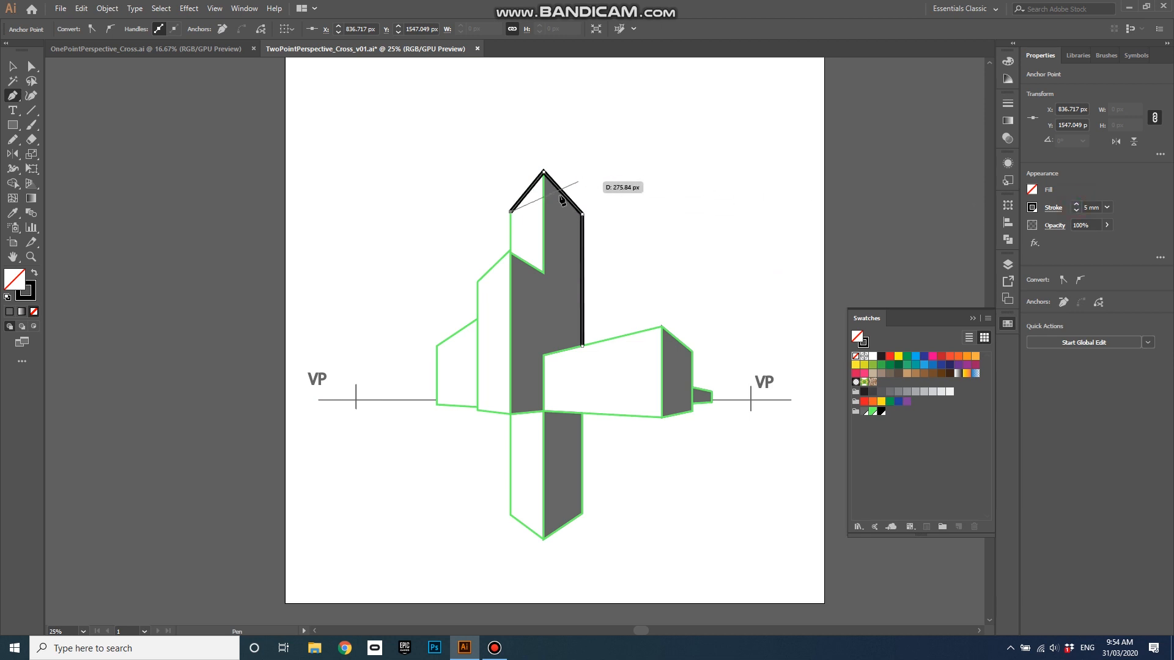
Continue the outline around the stepped left-hand faces and along their underside to the upright's lower left edge
left_click(510, 252)
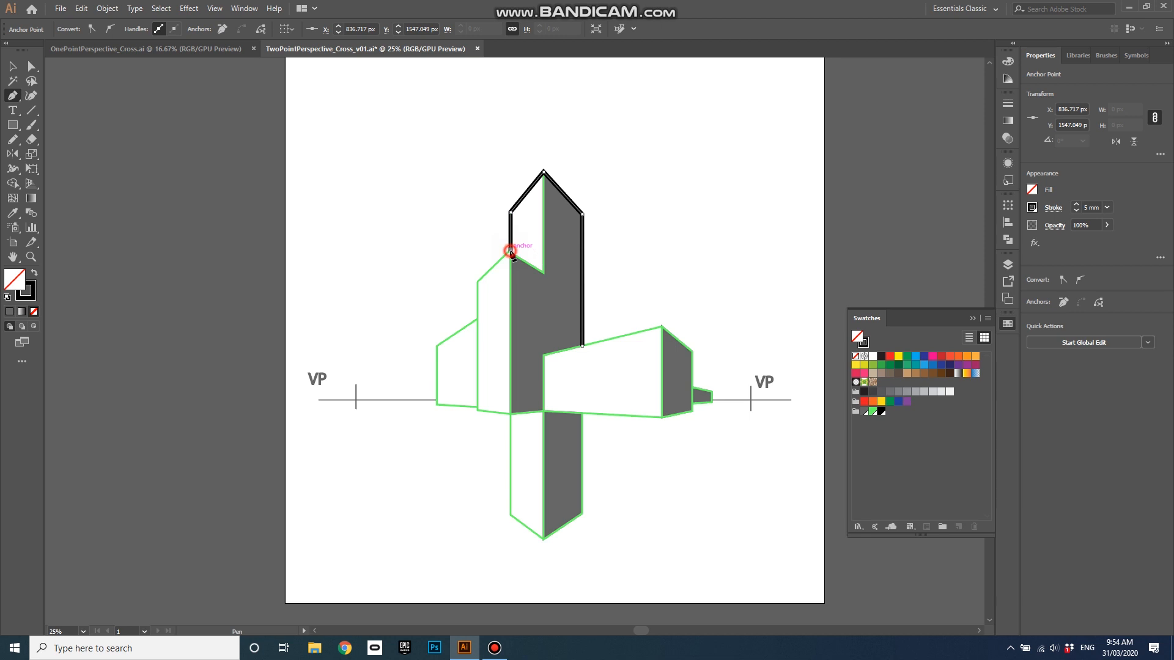
left_click(478, 281)
left_click(477, 318)
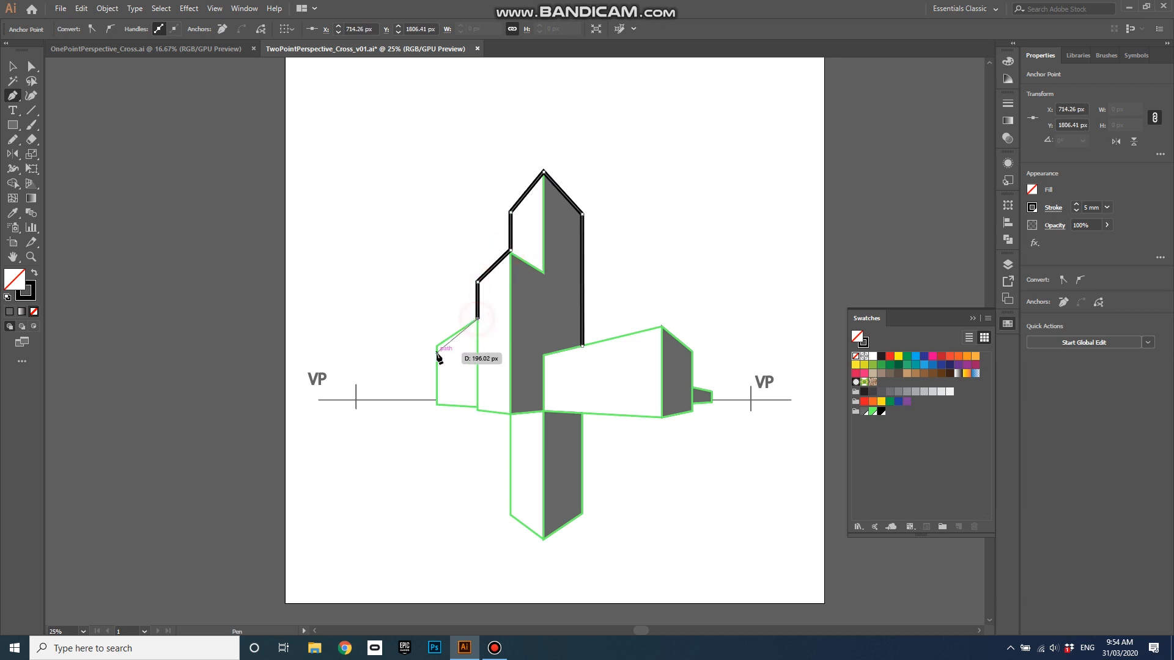
left_click(437, 347)
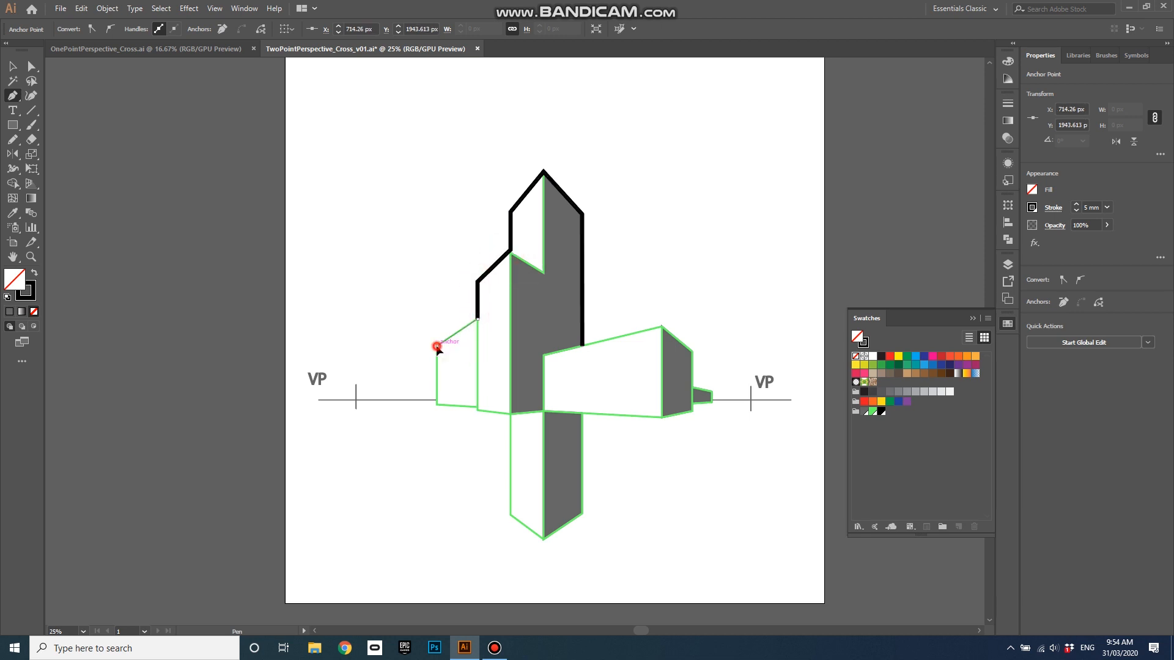
left_click(436, 405)
scroll(477, 407, "up", 3)
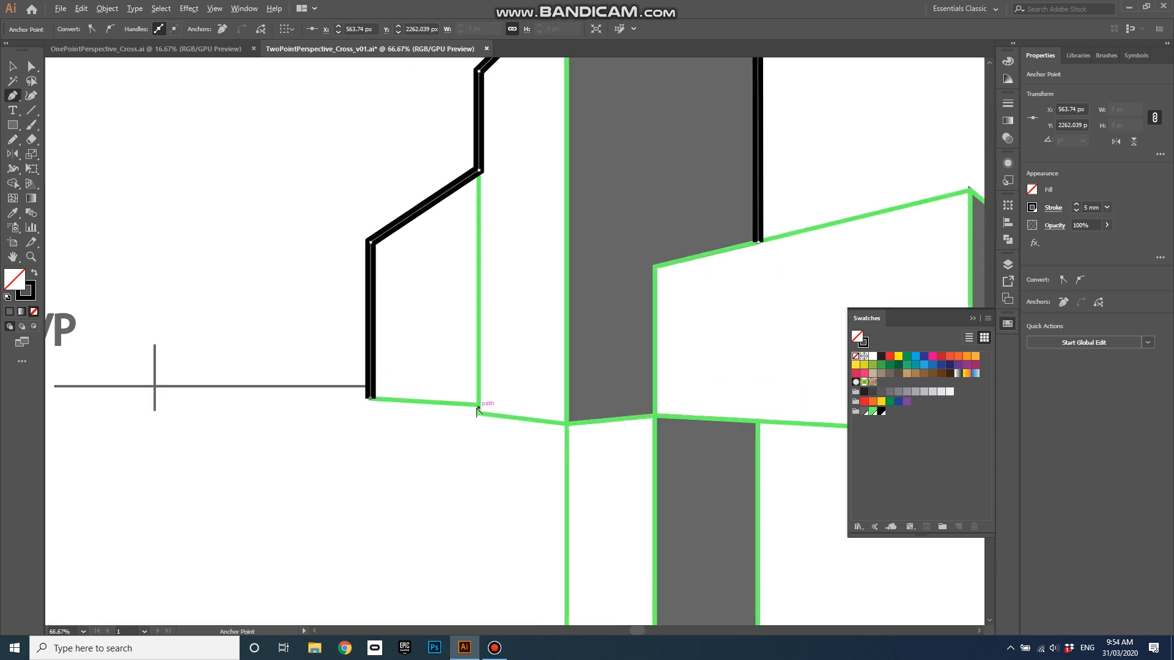
left_click(478, 406)
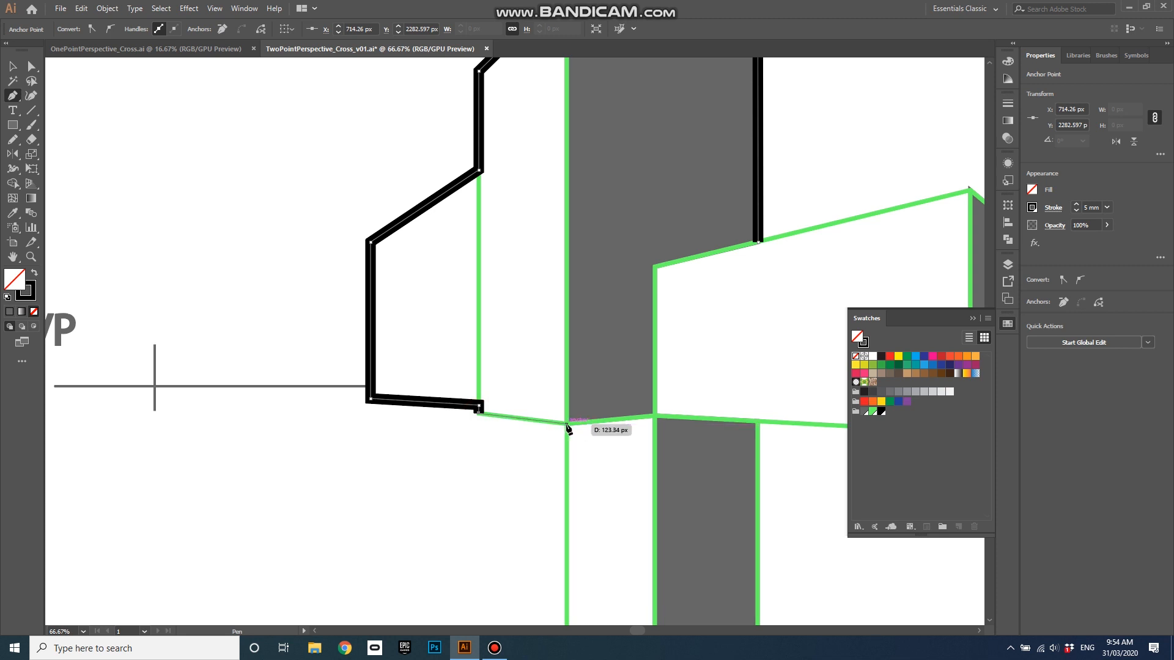
left_click(564, 423)
Trace the outline down around the upright's pointed base and back up to the right arm's underside
scroll(566, 428, "down", 10)
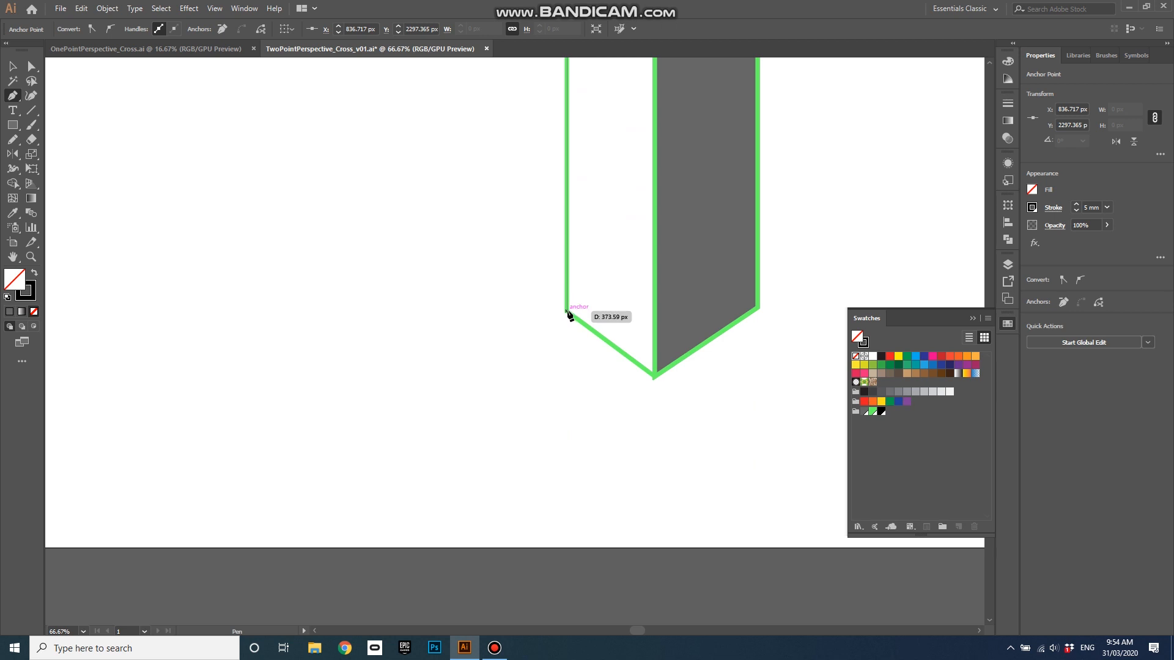
left_click(566, 311)
left_click(655, 376)
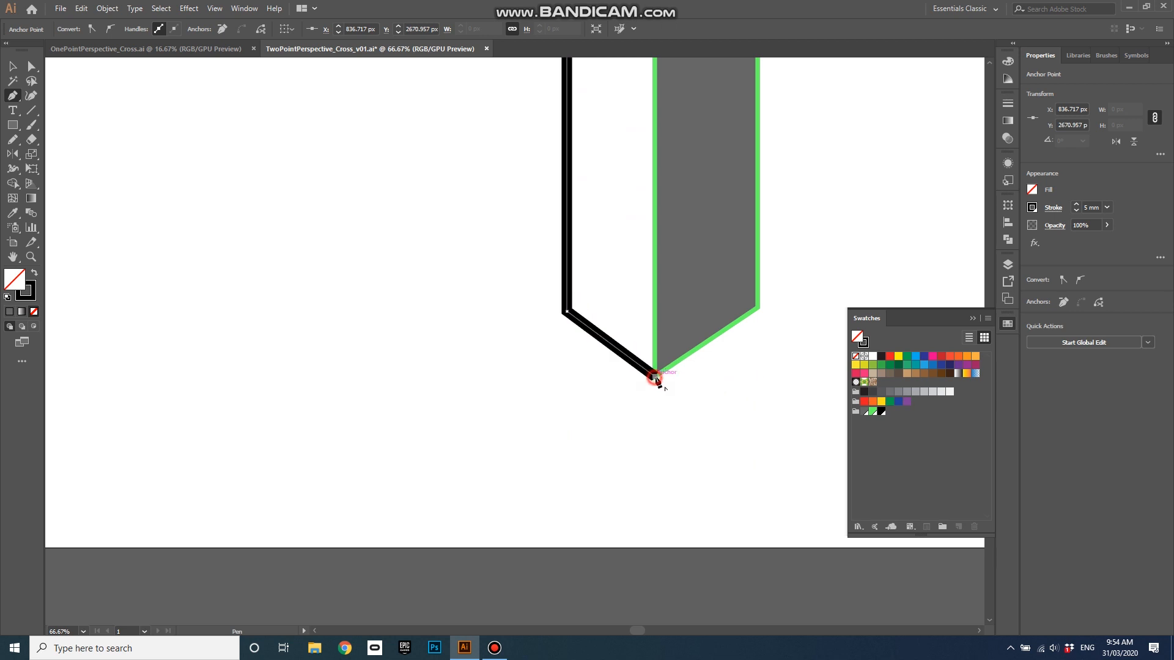
left_click(759, 309)
scroll(704, 437, "up", 3)
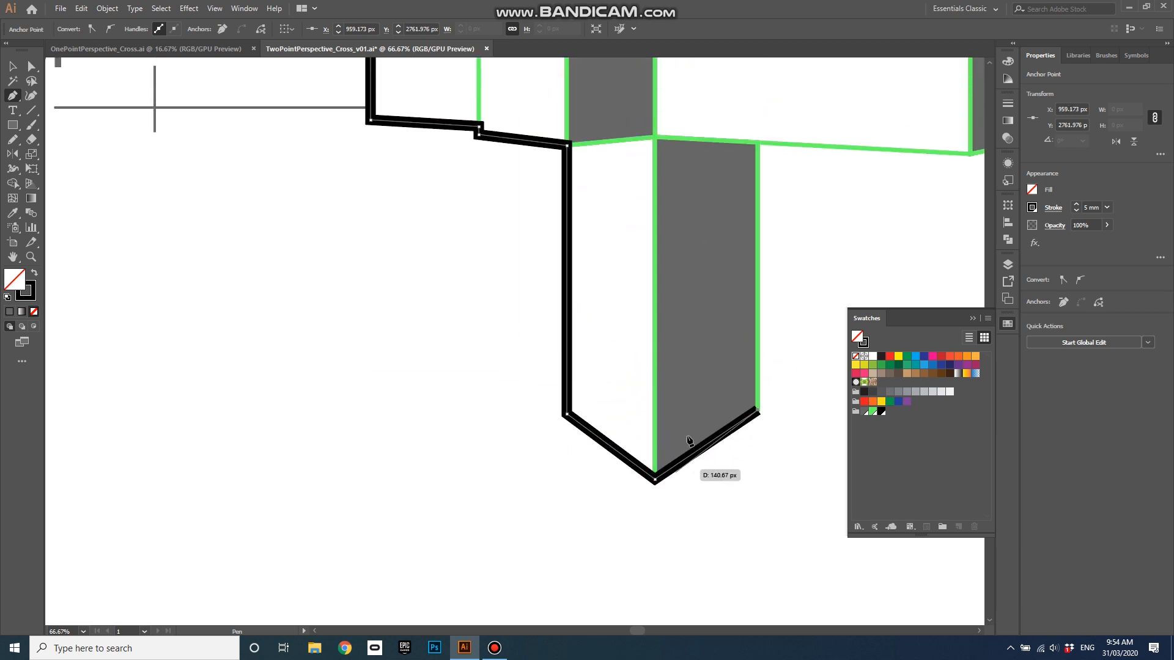
left_click(757, 145)
Continue the outline along the right arm's underside and around the lower and outer edges of the small end face
scroll(425, 330, "down", 1)
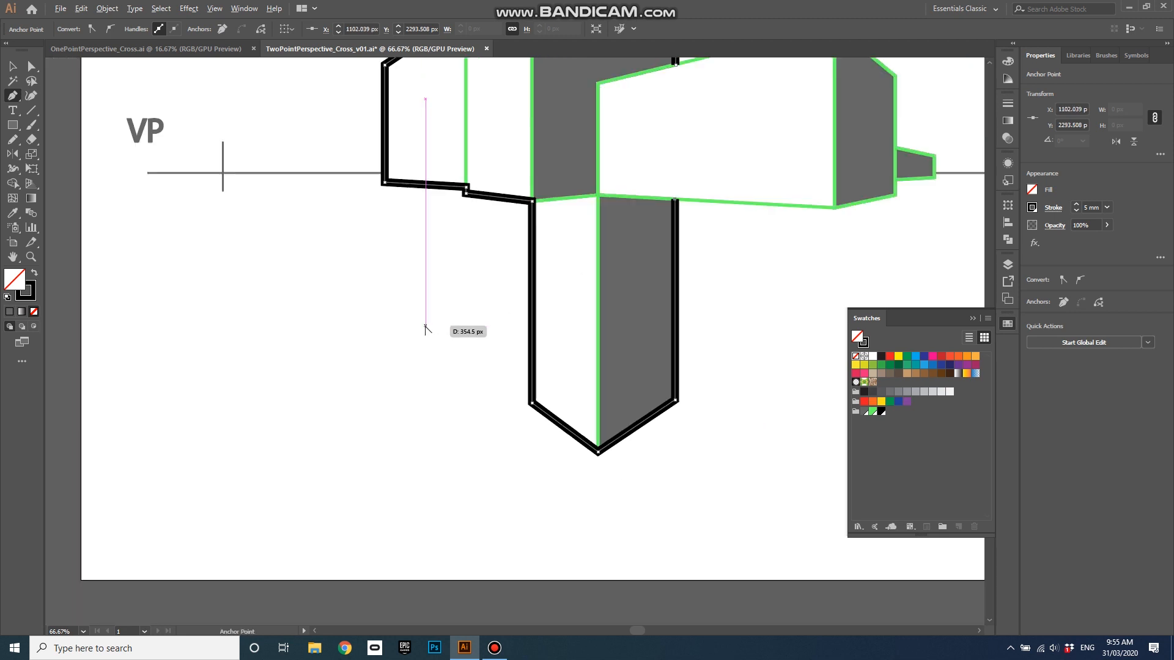
scroll(508, 300, "down", 5)
scroll(562, 288, "up", 4)
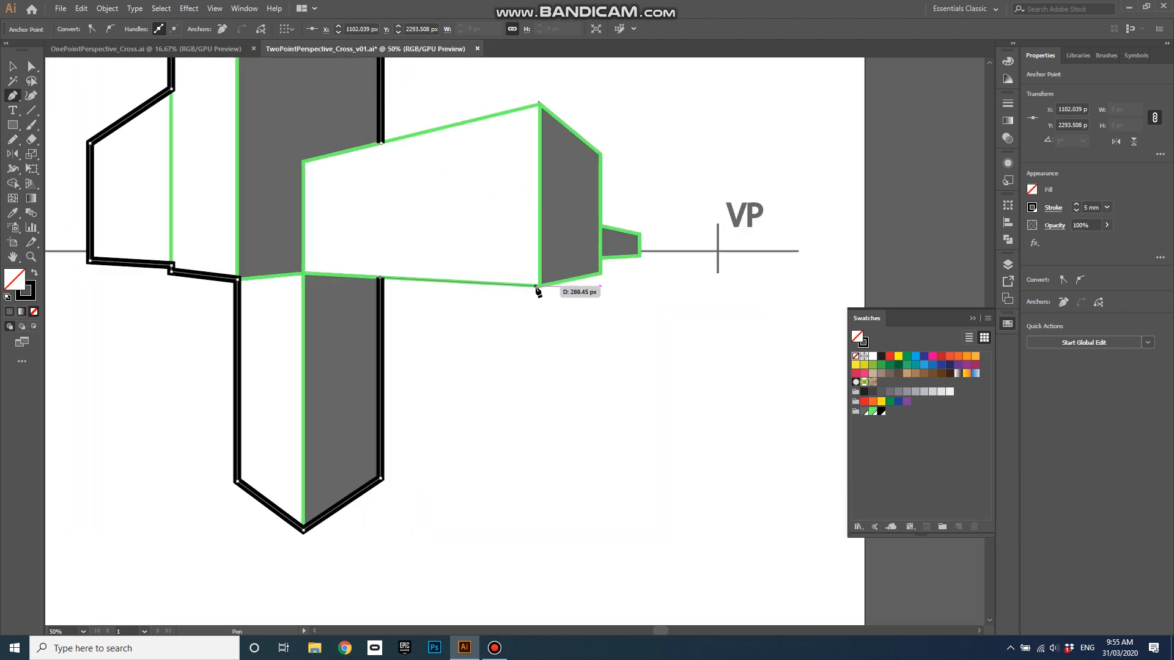
left_click(538, 286)
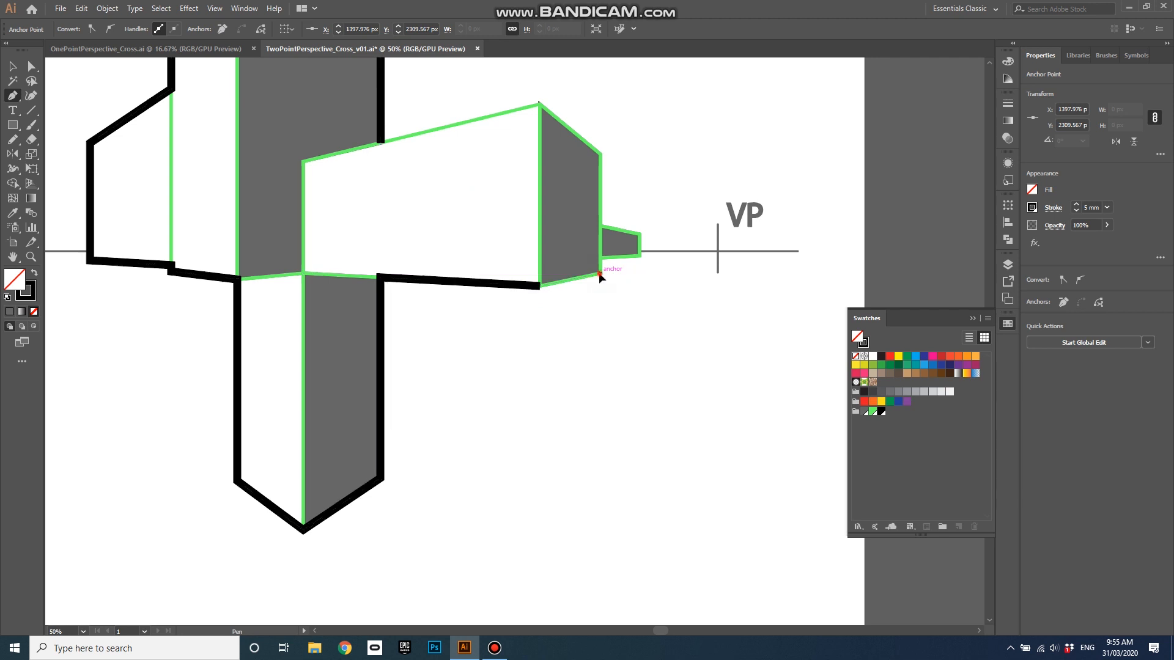
left_click(600, 274)
left_click(601, 257)
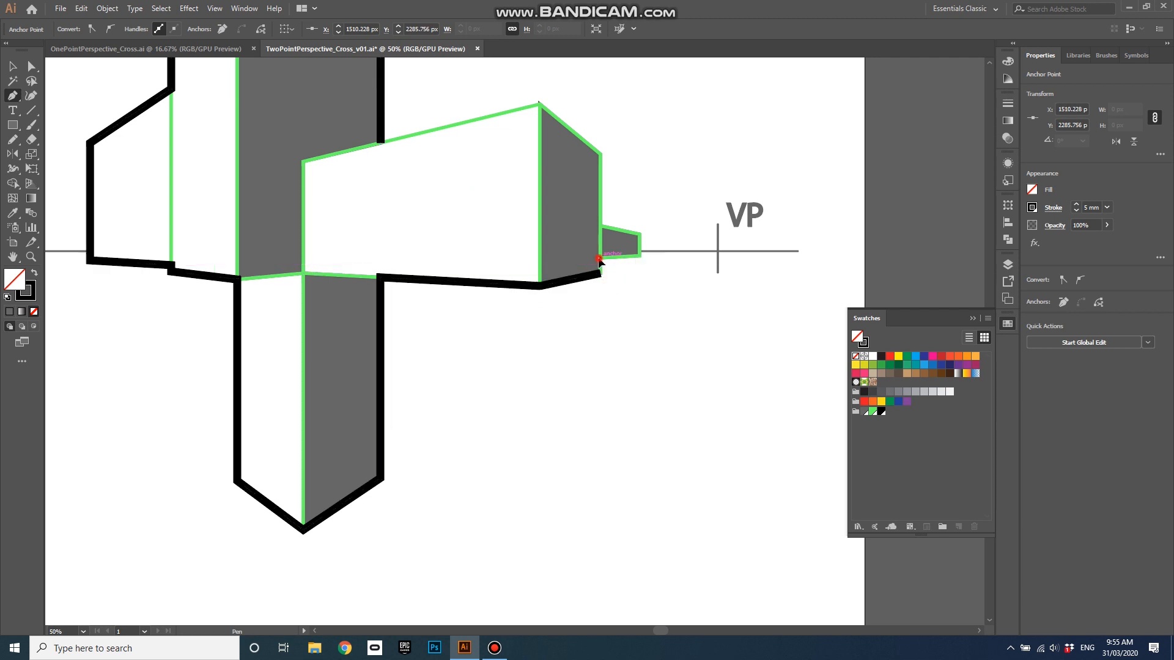
left_click(640, 256)
left_click(641, 239)
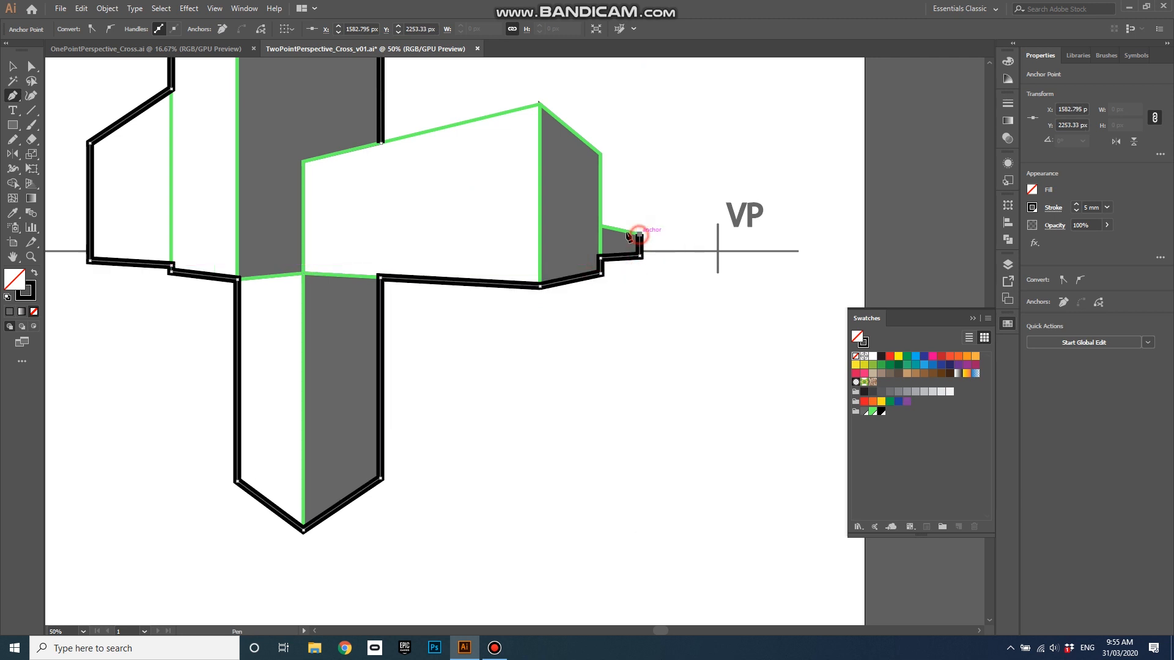
Trace over the tops of the small end face and the right arm, closing the outline at its starting point
left_click(602, 228)
left_click(601, 154)
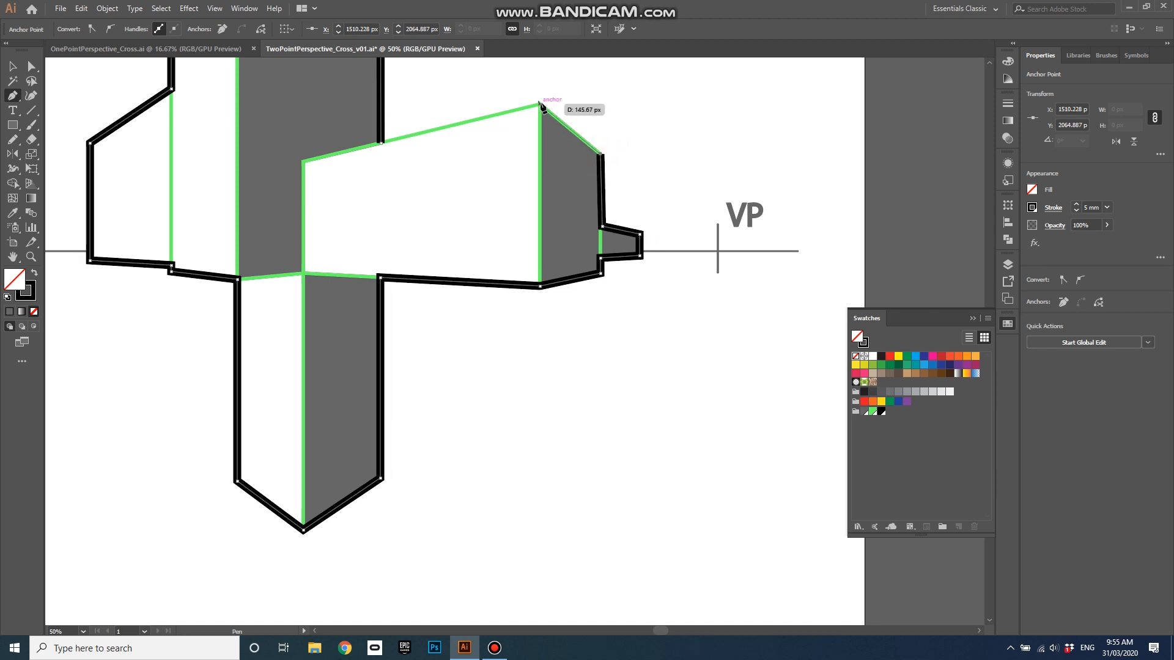
left_click(540, 106)
left_click(380, 143)
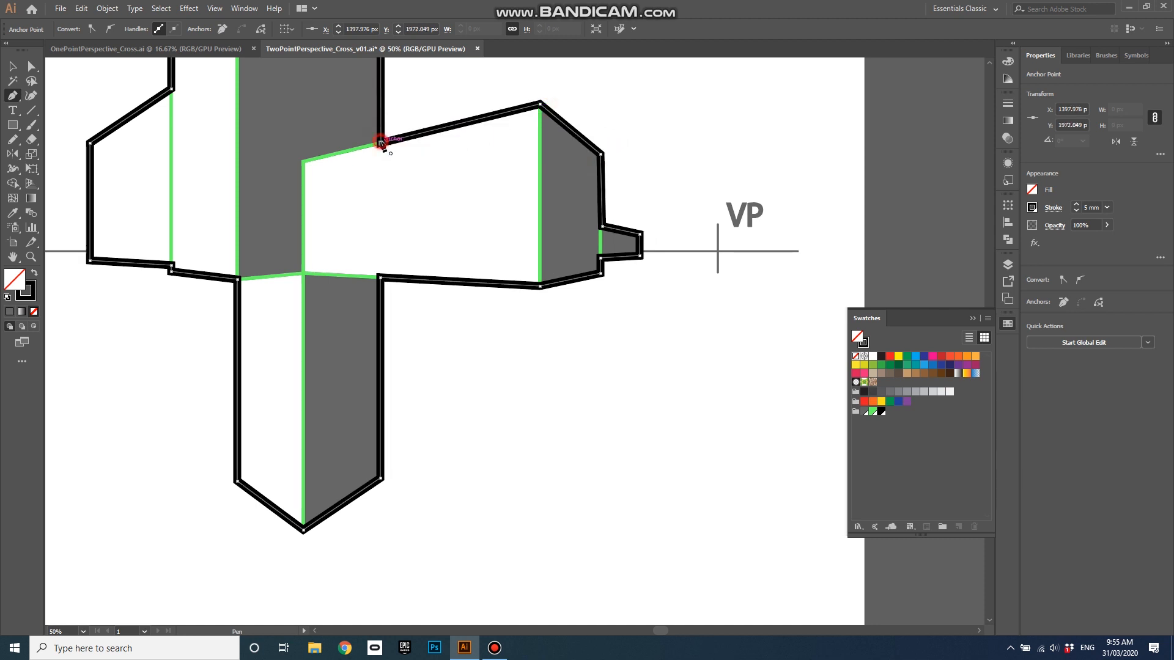
Give the cross outline round caps and round corners, and align its stroke to the outside
scroll(704, 417, "down", 2)
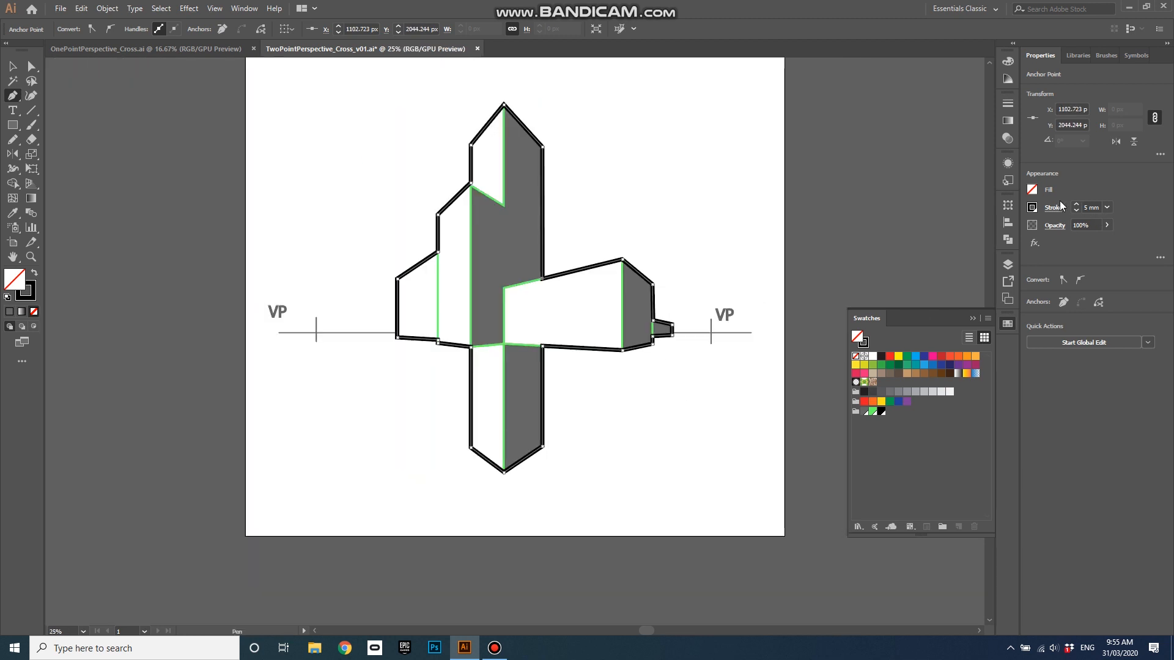
left_click(1054, 207)
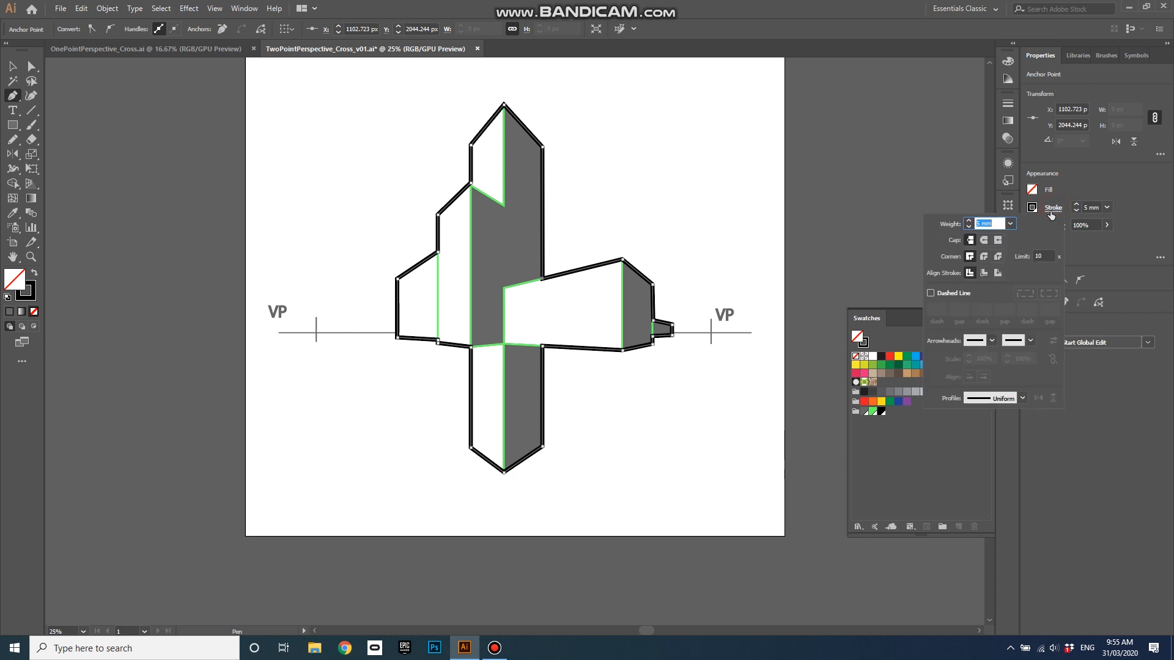
left_click(985, 258)
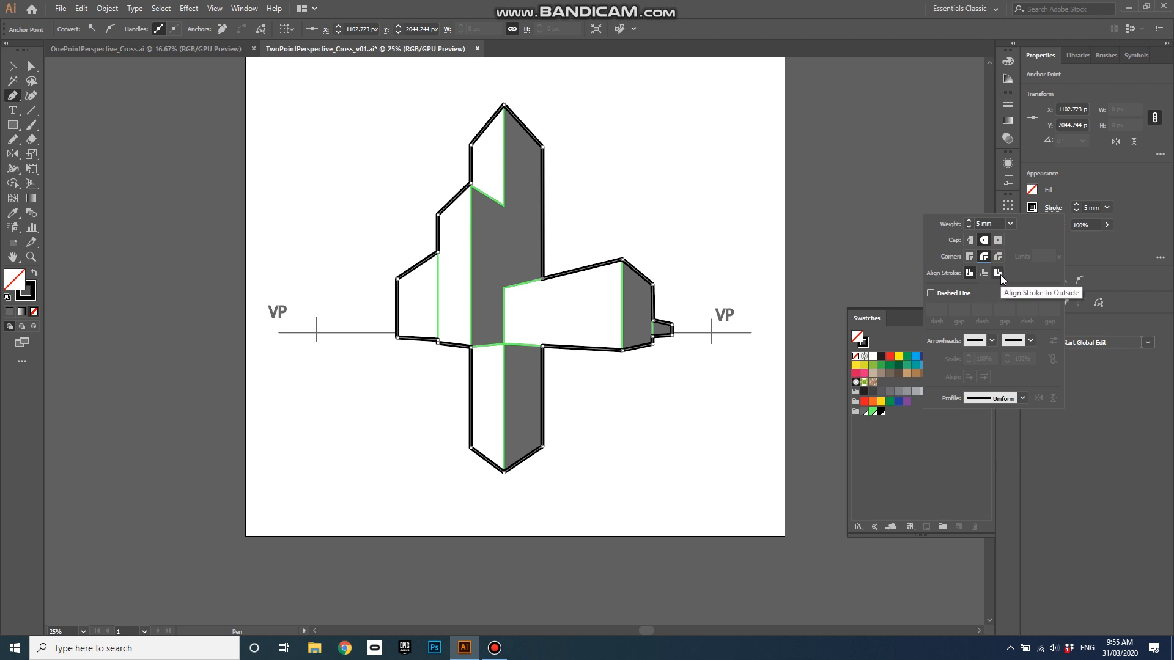
left_click(999, 273)
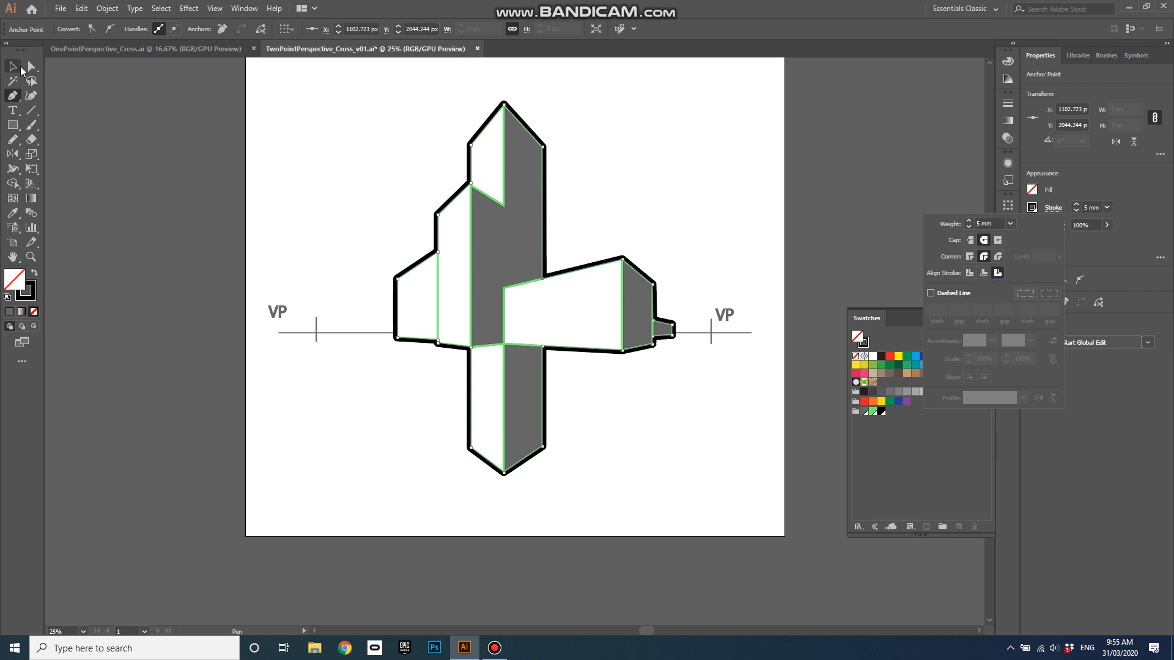
left_click(1008, 265)
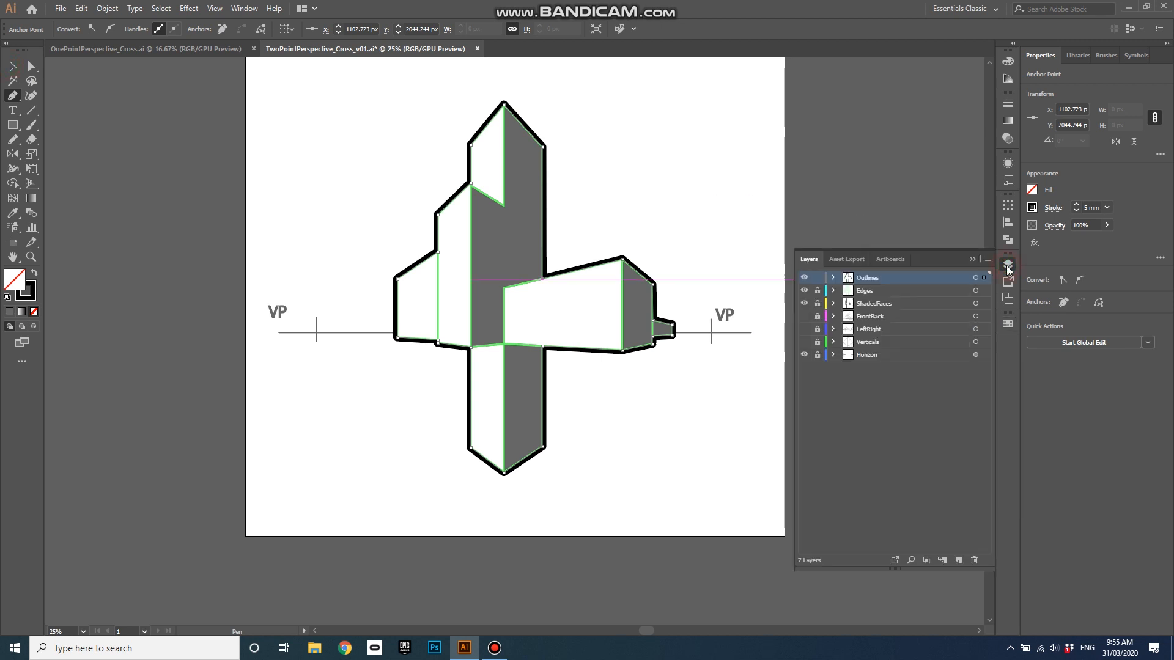
Lock the Outlines layer, then unlock the Edges layer and make it the active layer
left_click(818, 277)
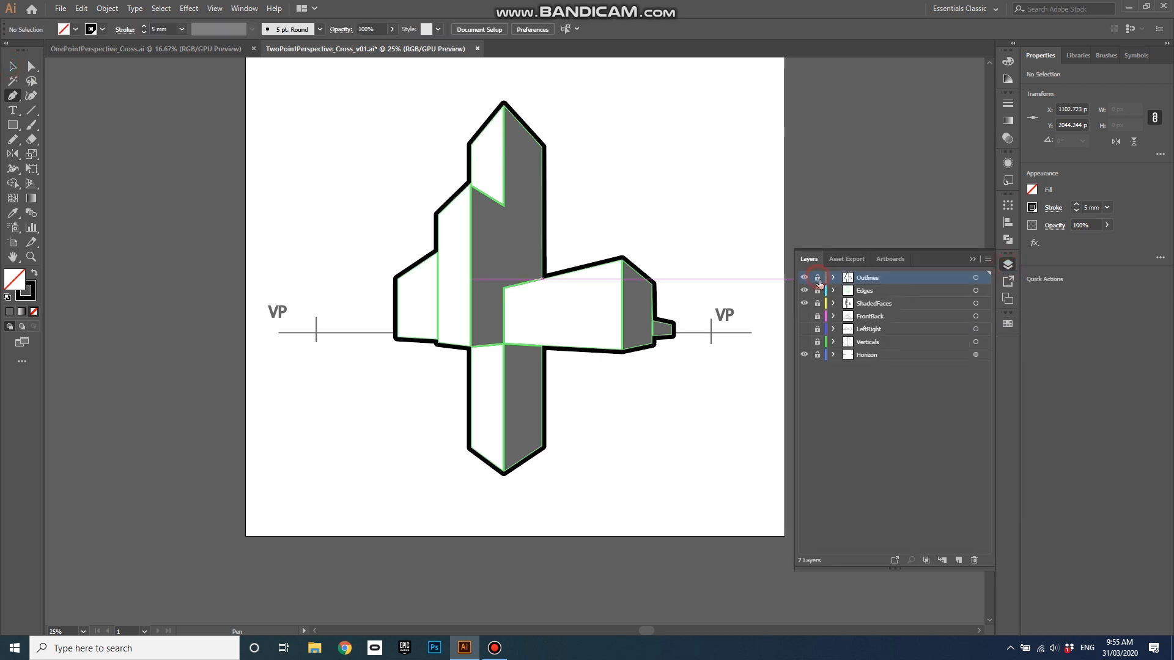
left_click(818, 291)
left_click(880, 291)
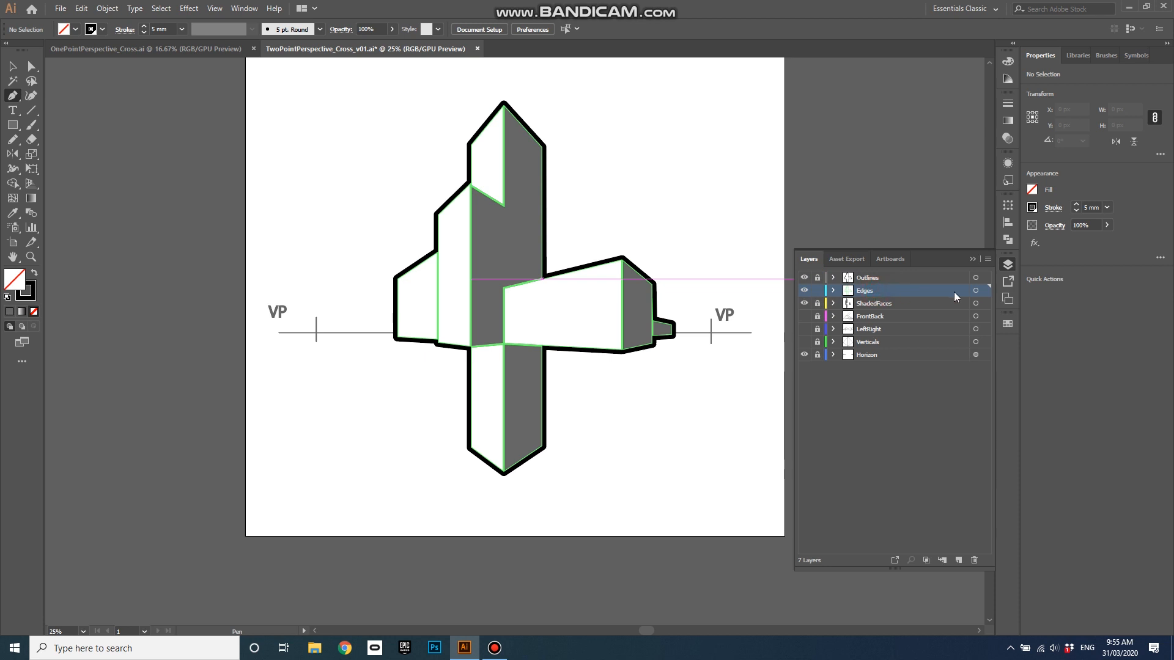
Give all artwork on the Edges layer round caps and round corners, then deselect it
left_click(976, 291)
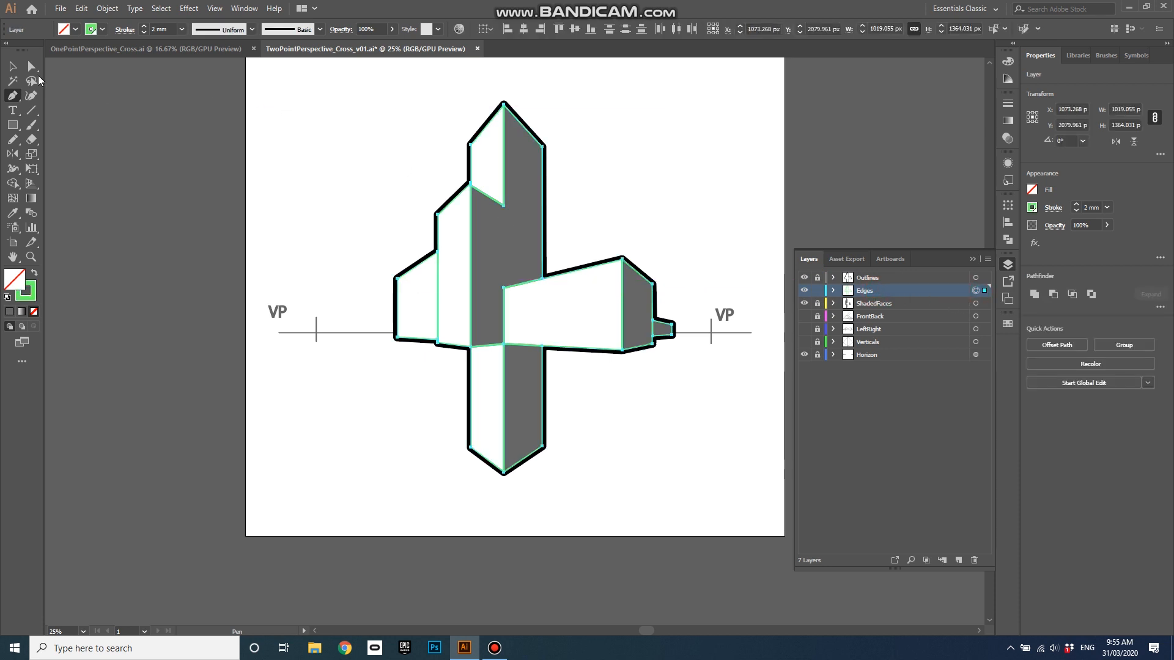
left_click(12, 66)
left_click_drag(326, 83, 737, 499)
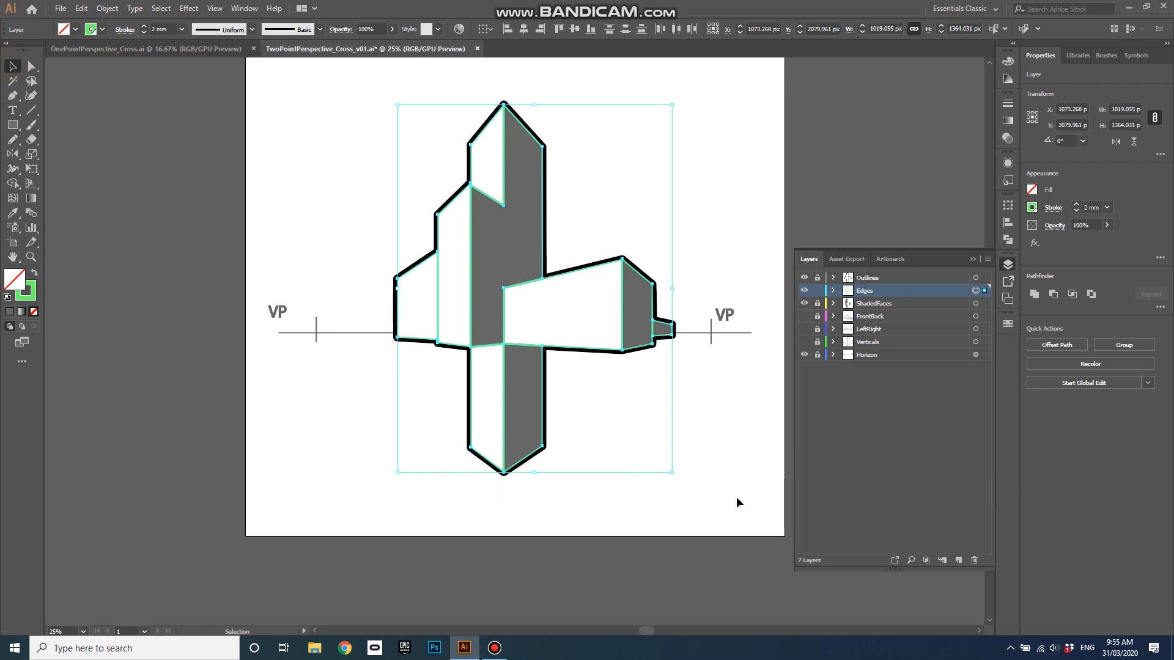
left_click(1052, 208)
left_click(986, 240)
left_click(983, 257)
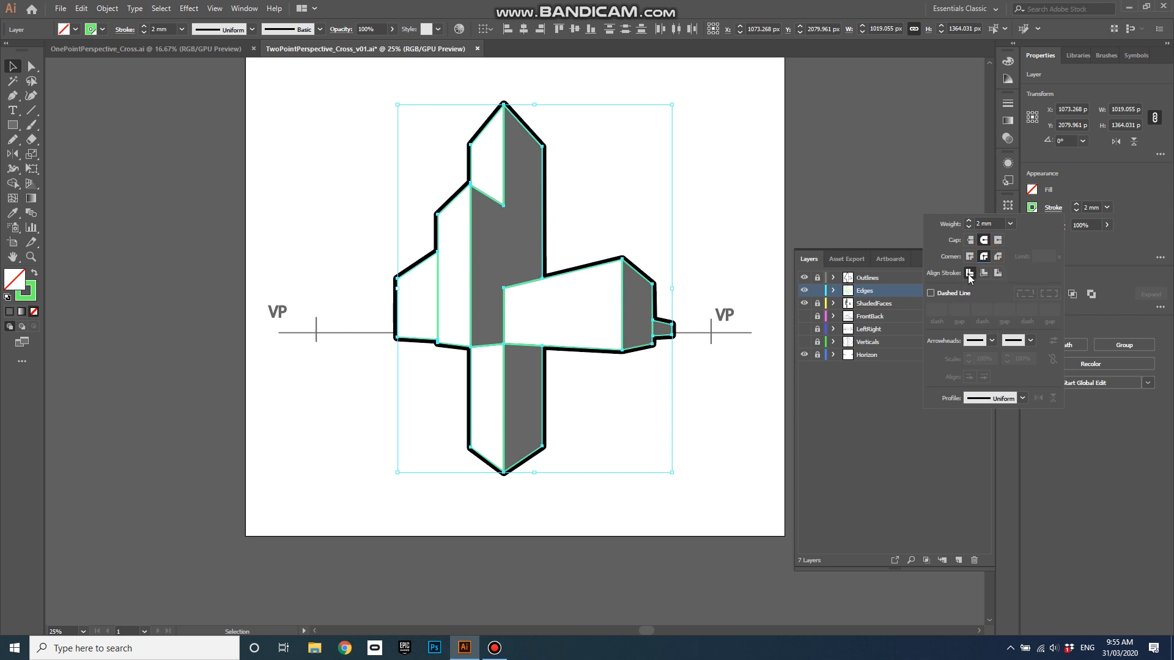
left_click(885, 420)
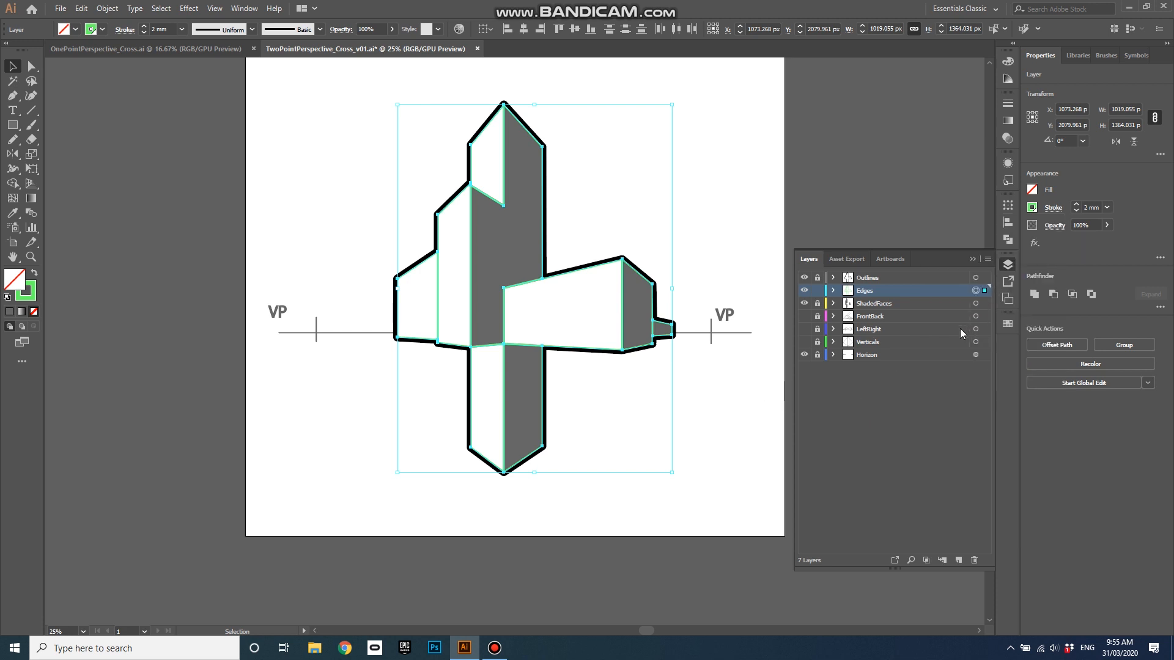
left_click(679, 427)
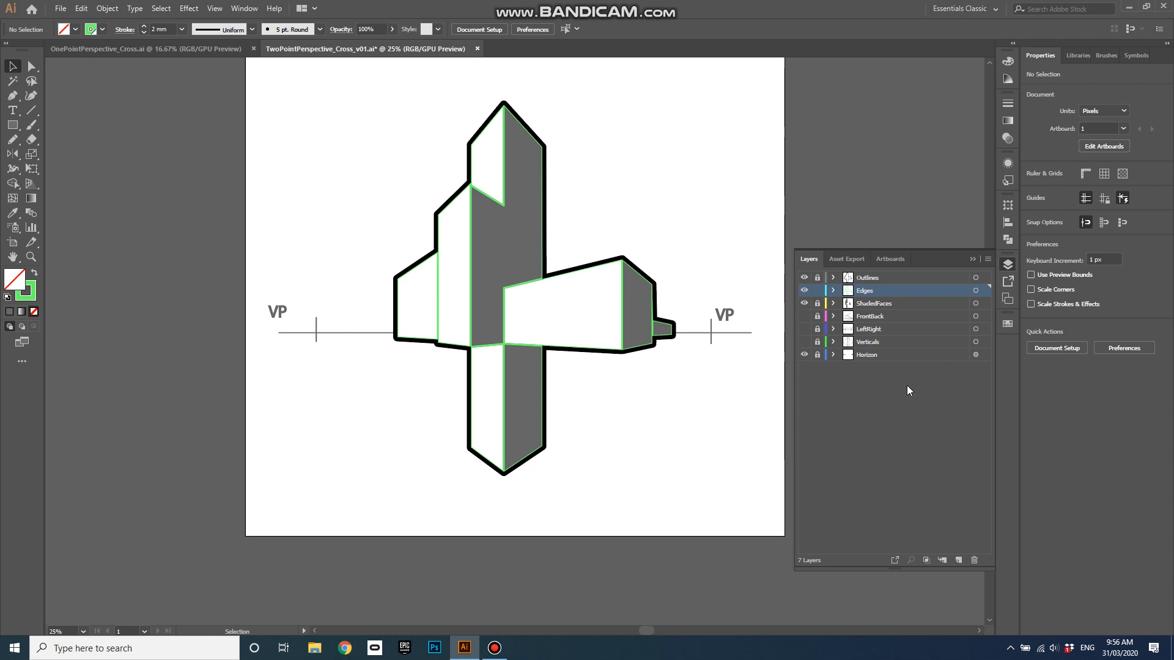
Edit the global LimeGreen swatch with preview on, changing it to a very dark reddish tone with green 33 and blue 38
left_click(1008, 323)
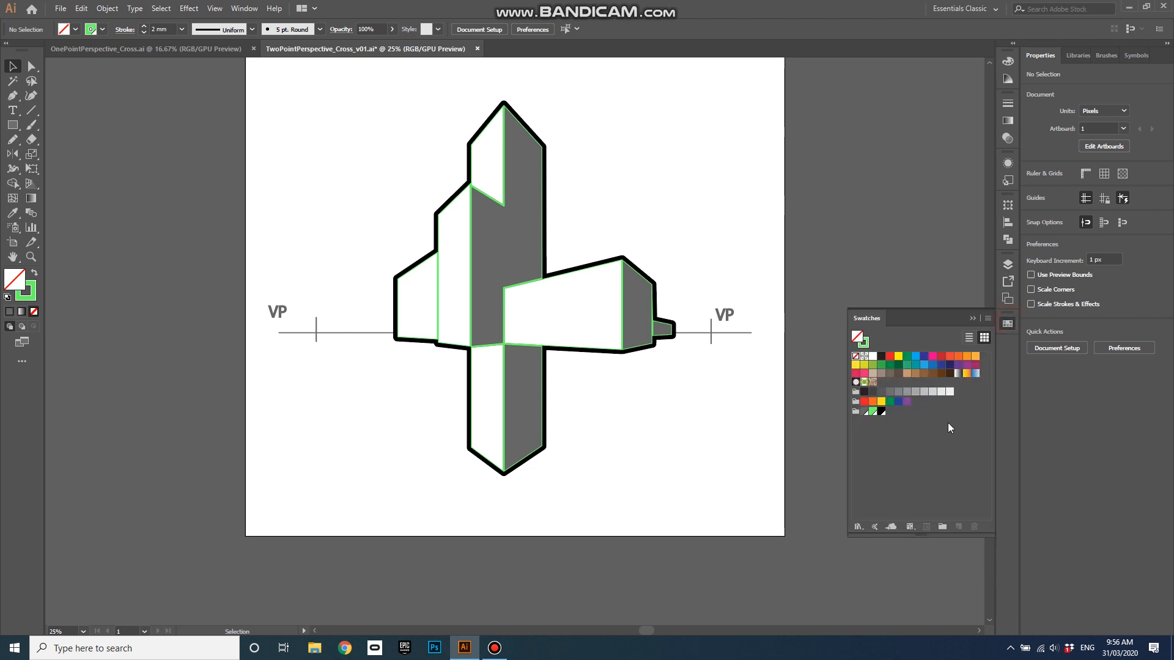
left_click(873, 412)
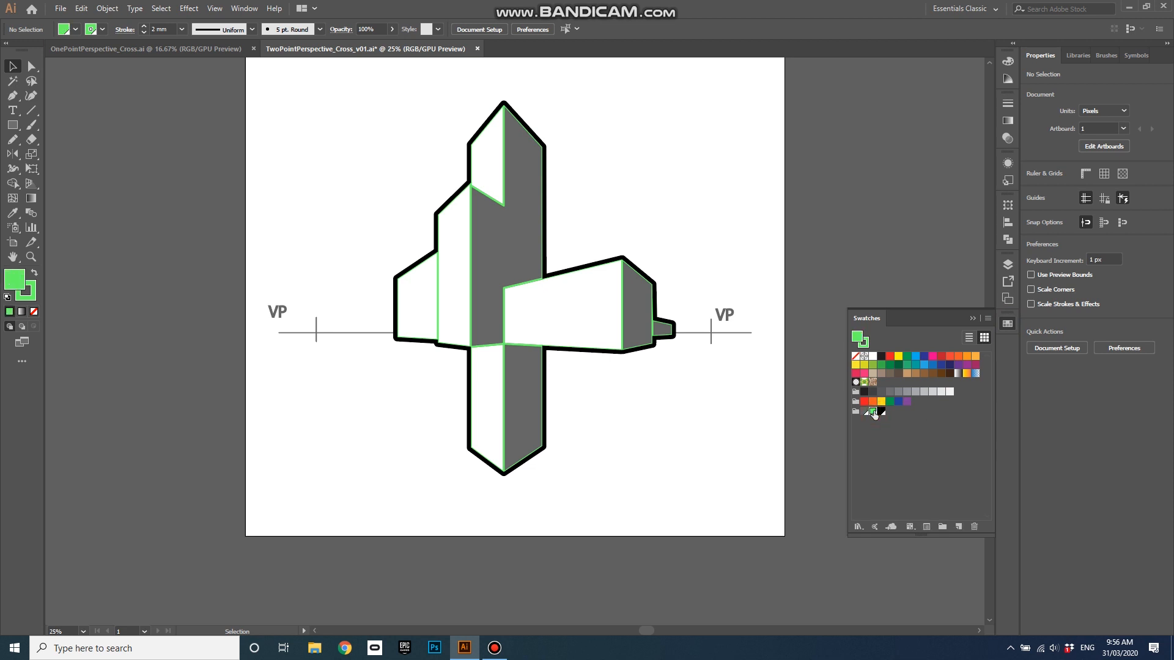
double_click(874, 412)
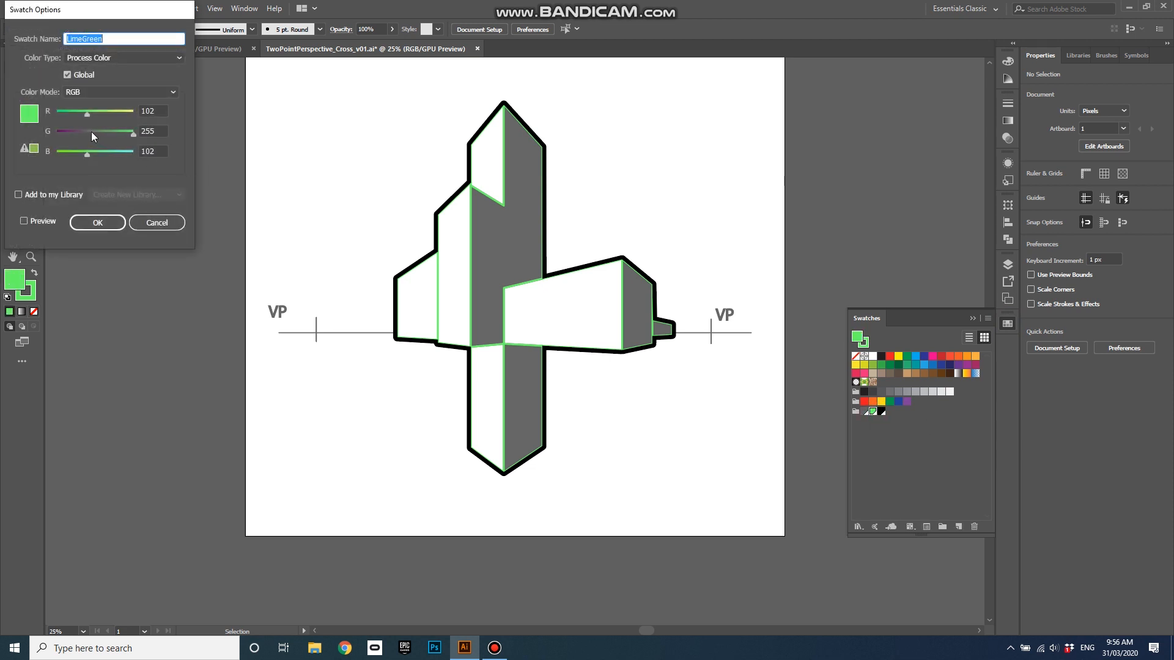
left_click_drag(86, 114, 68, 116)
left_click(24, 222)
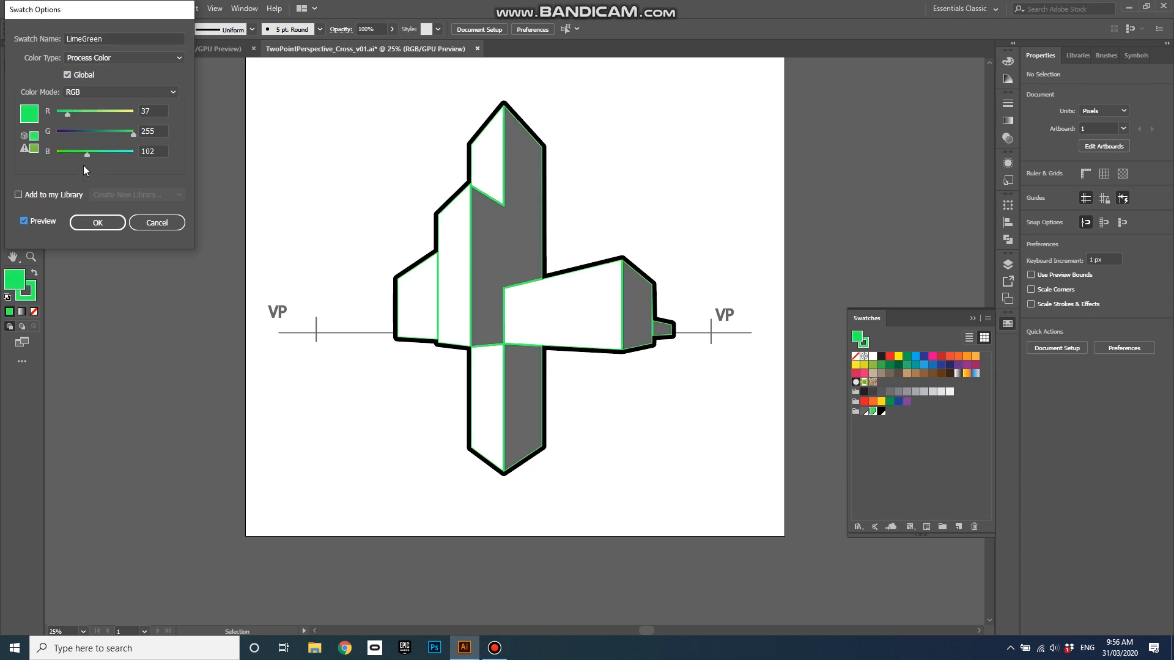
mouse_move(87, 153)
left_mouse_down()
mouse_move(66, 153)
mouse_move(114, 152)
mouse_move(48, 156)
mouse_move(116, 144)
mouse_move(65, 134)
left_mouse_up()
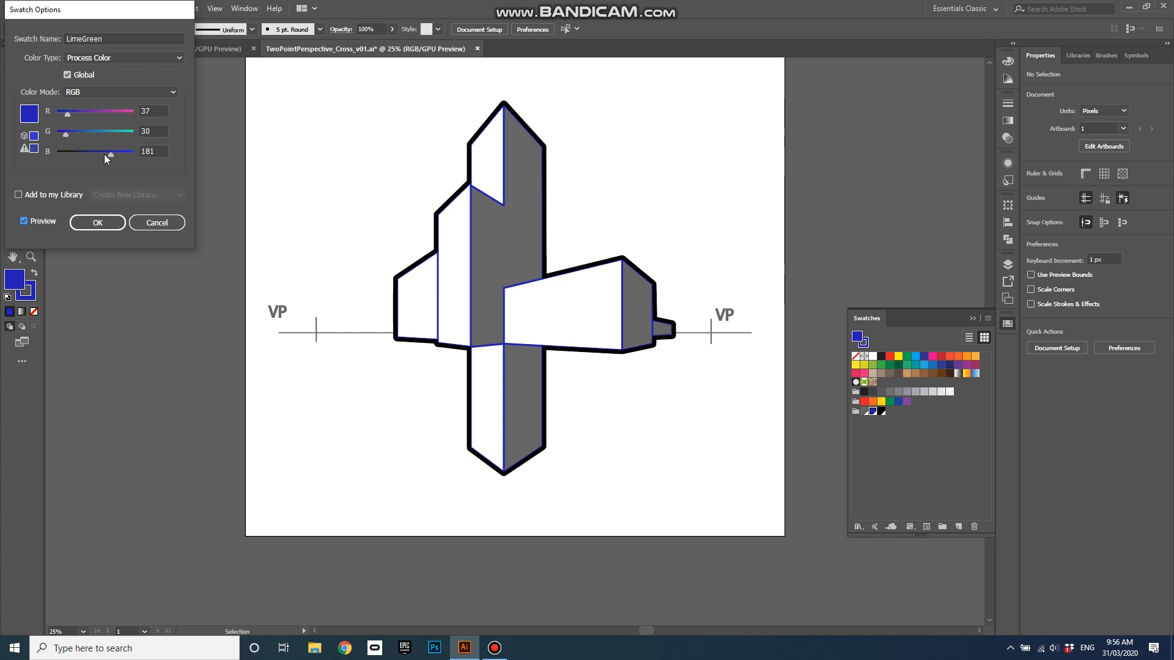
mouse_move(103, 154)
left_mouse_down()
mouse_move(61, 156)
mouse_move(75, 152)
left_mouse_up()
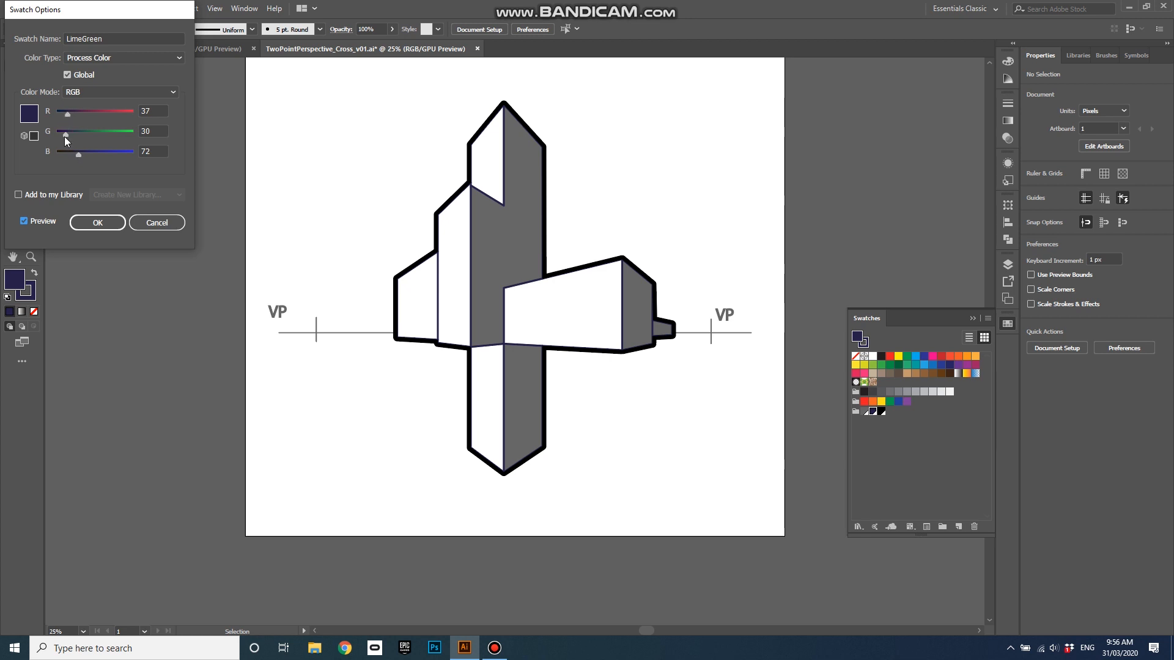
mouse_move(65, 136)
left_mouse_down()
mouse_move(82, 135)
mouse_move(67, 153)
left_mouse_up()
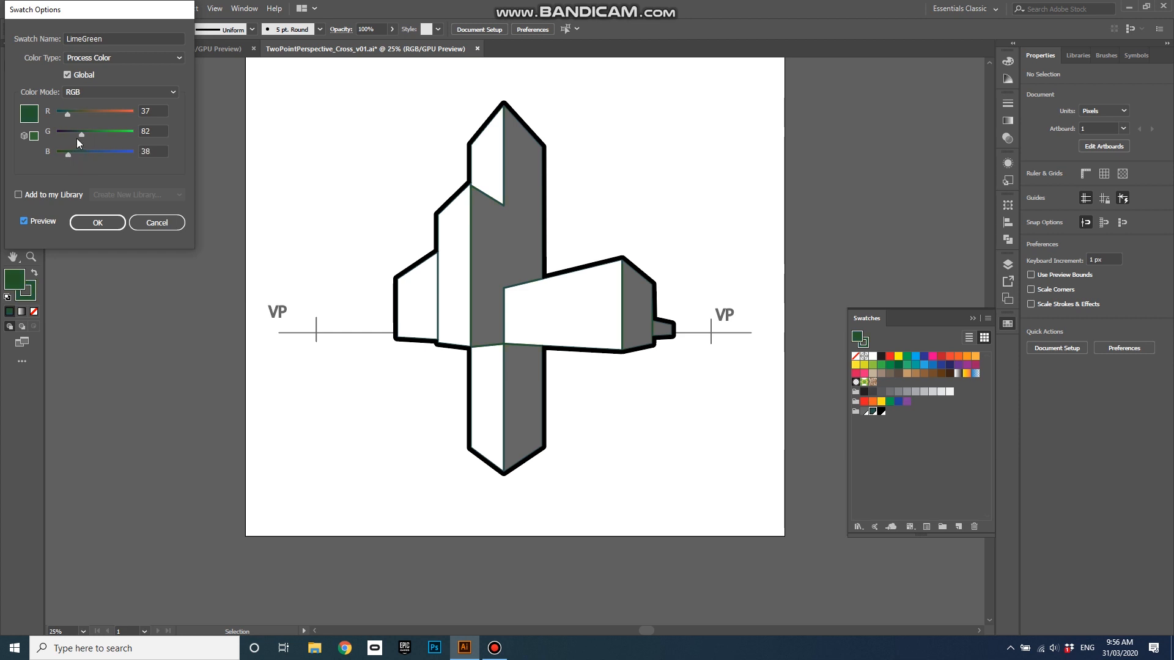
left_click_drag(81, 134, 68, 135)
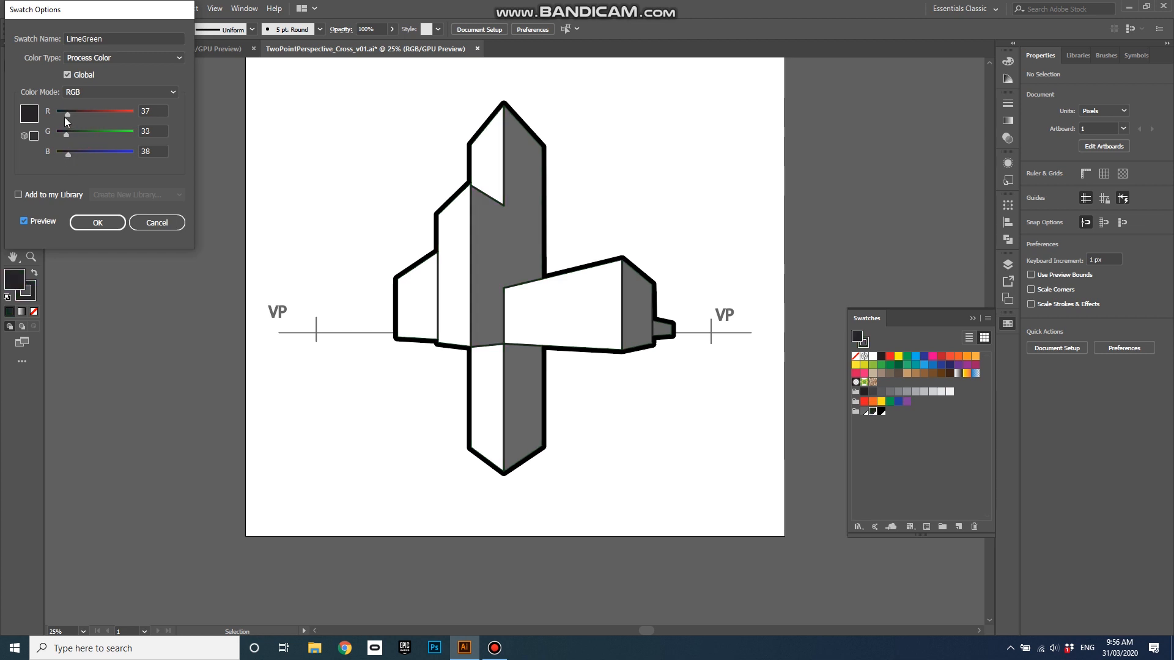
left_click_drag(72, 114, 75, 114)
left_click(103, 224)
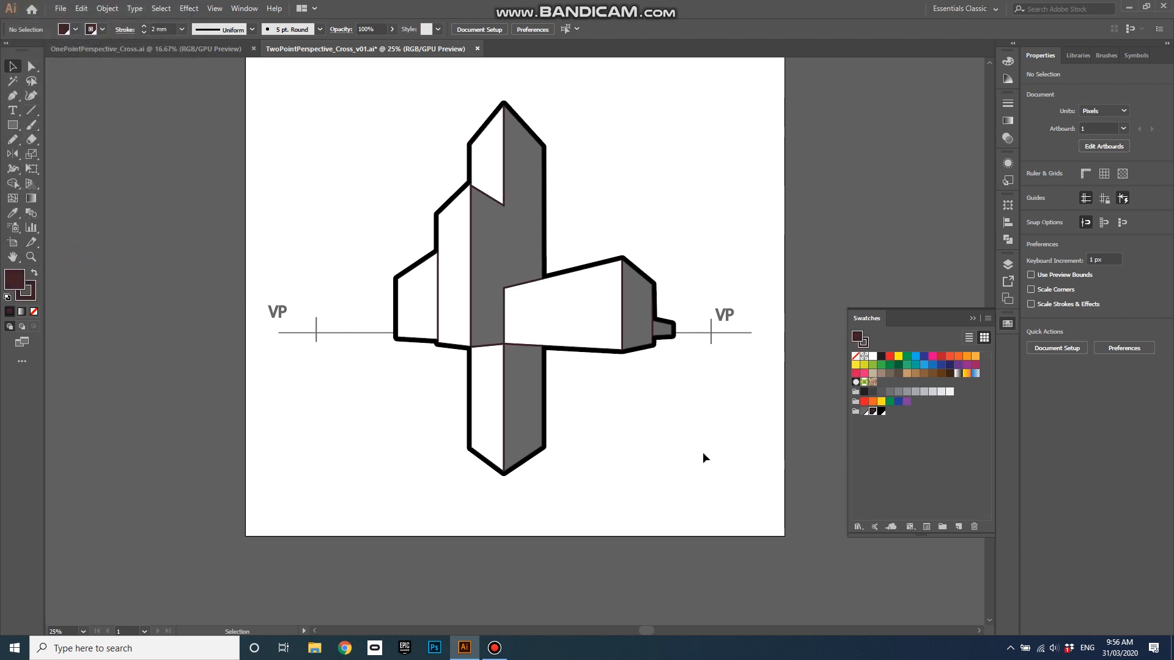
View the whole two-point cross and compare its line work with the drawing in OnePointPerspective_Cross.ai
scroll(702, 454, "down", 1)
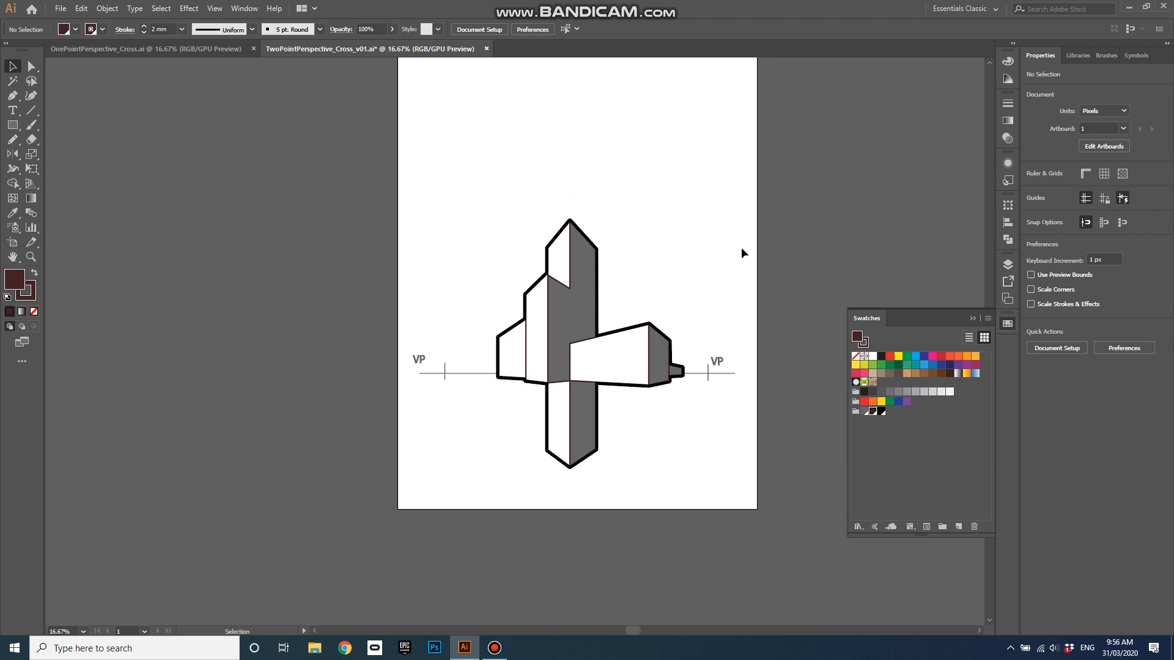
scroll(734, 231, "up", 2)
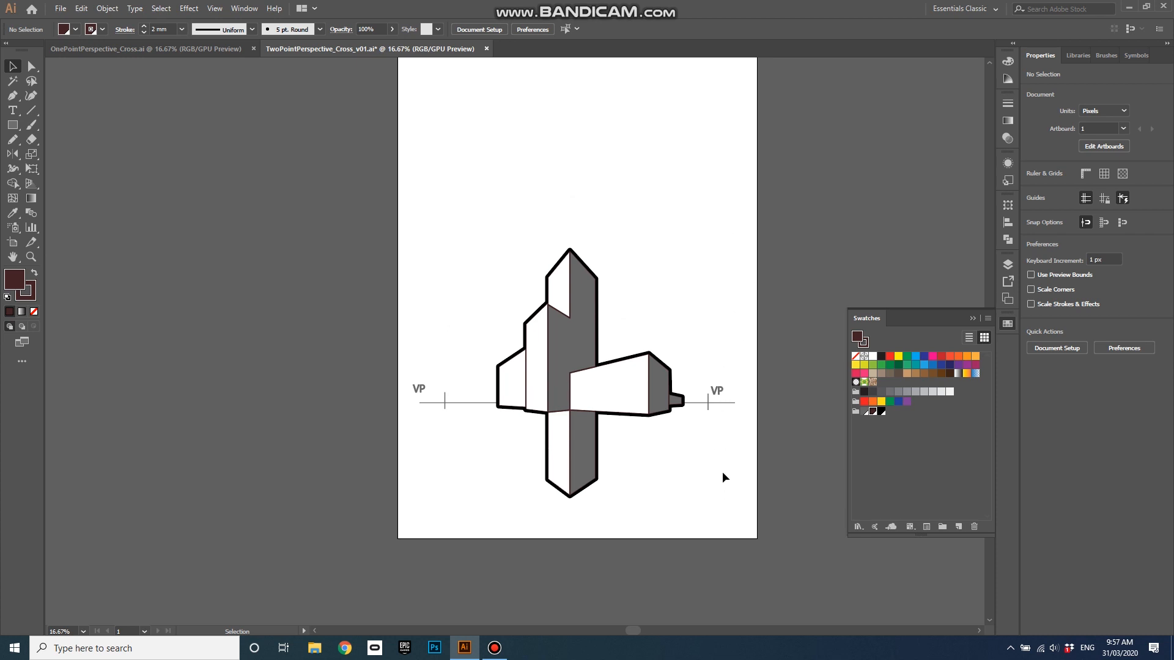
left_click(194, 49)
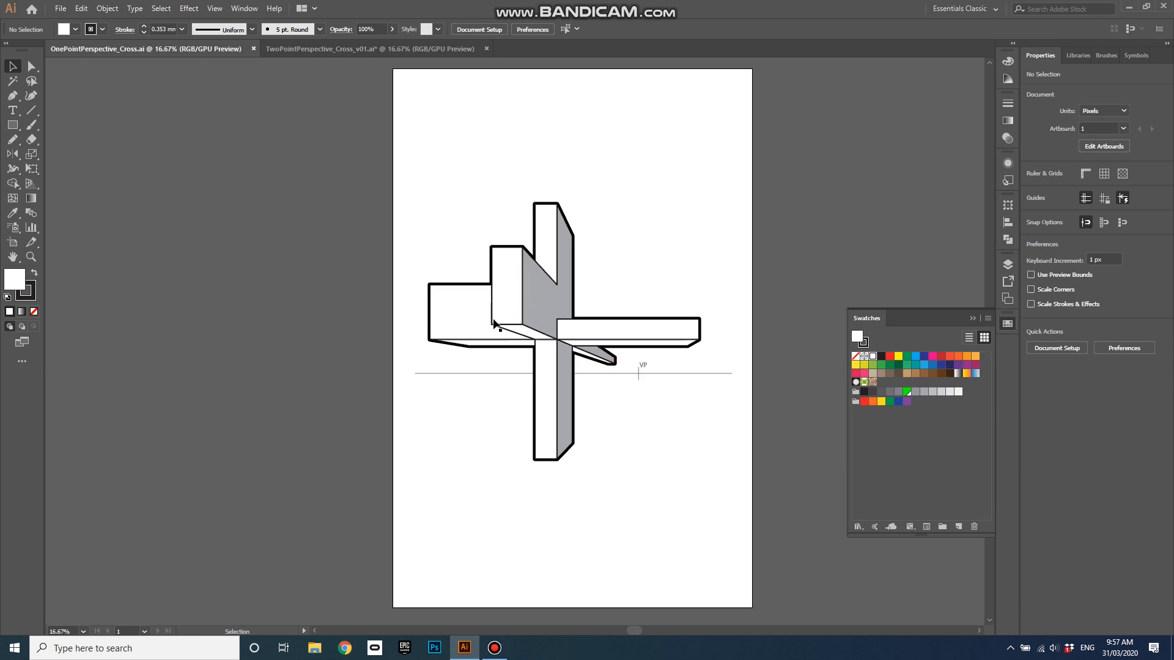
left_click(299, 50)
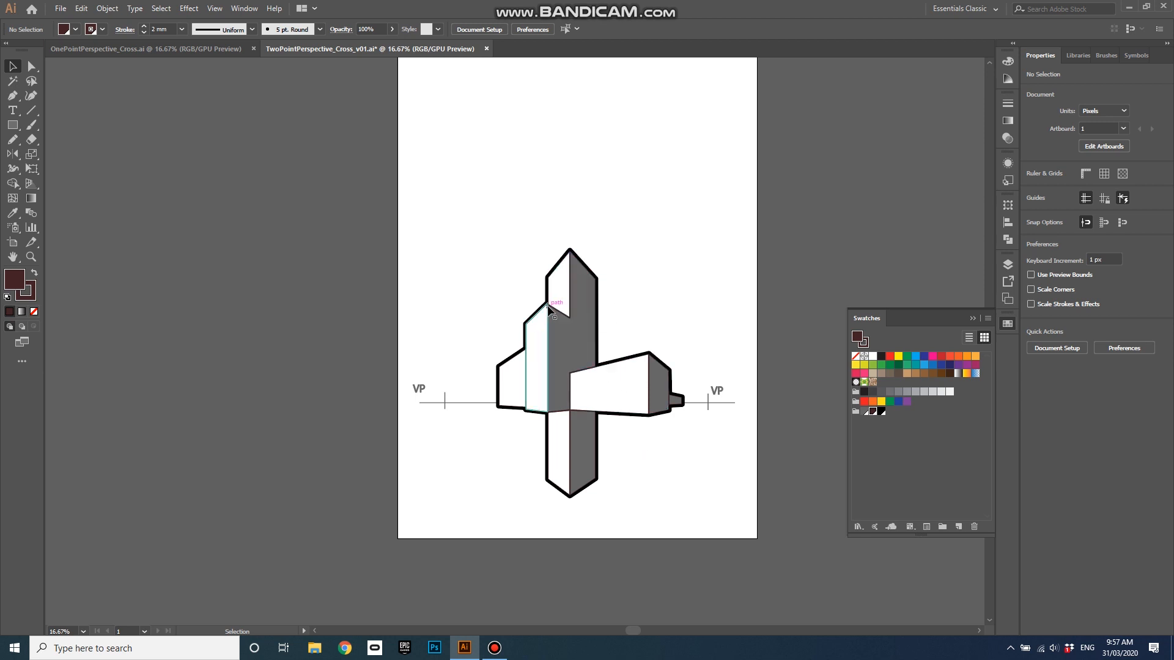
left_click(550, 408)
key("Delete")
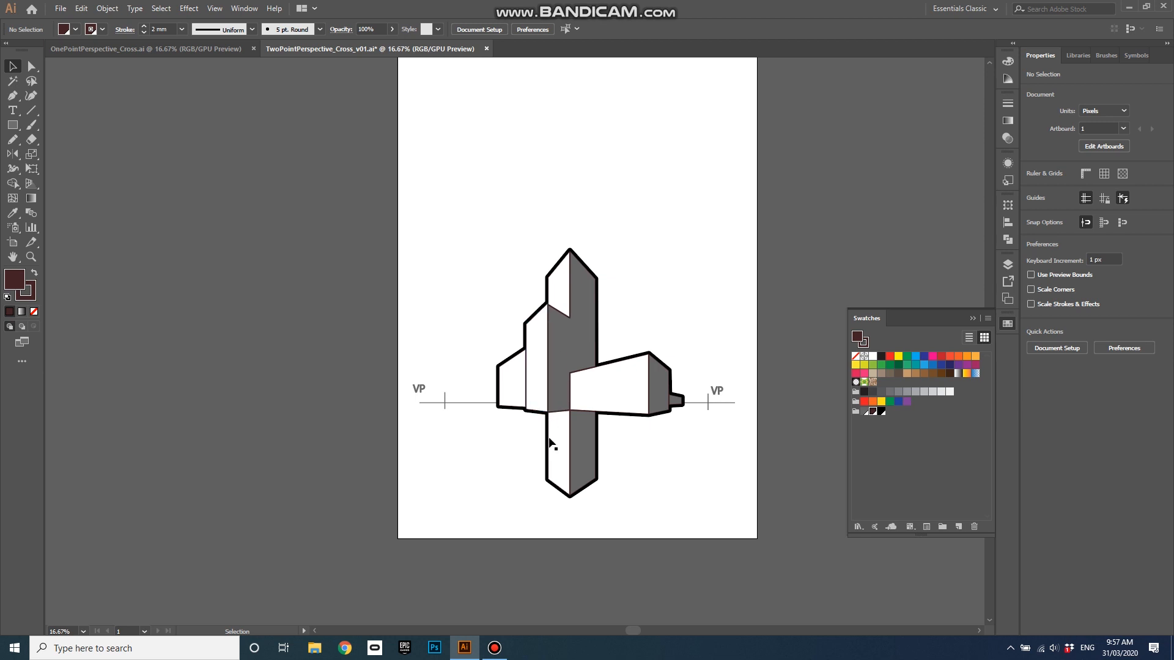